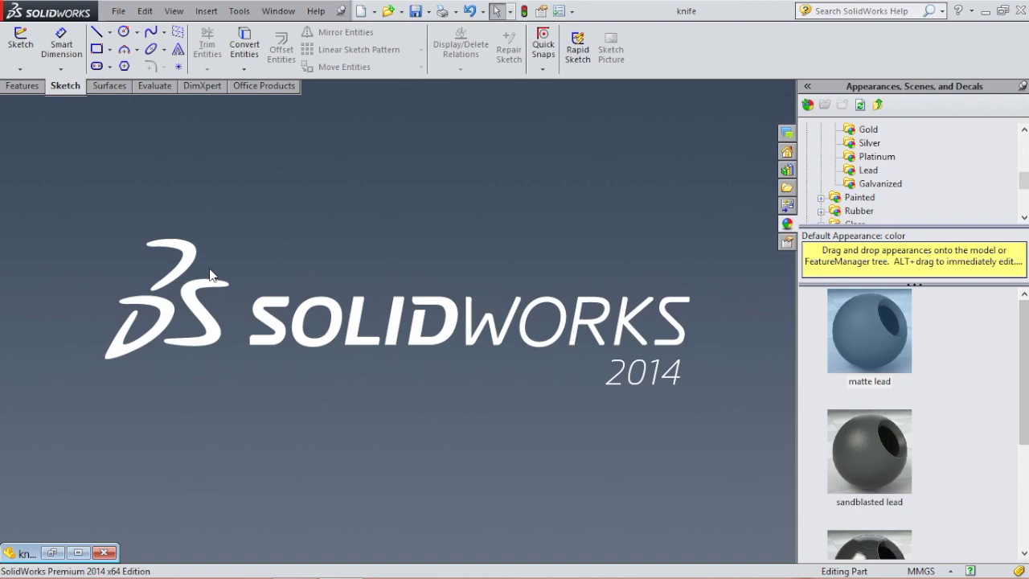
# Step: Create a new part document and open a sketch on the Front Plane
pyautogui.click(374, 11)
pyautogui.click(385, 24)
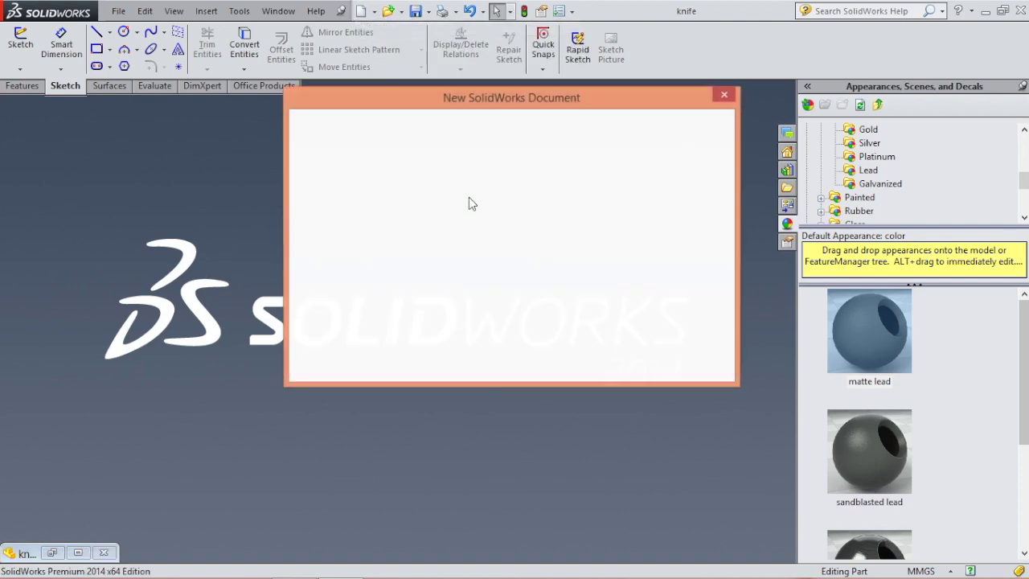
pyautogui.click(556, 365)
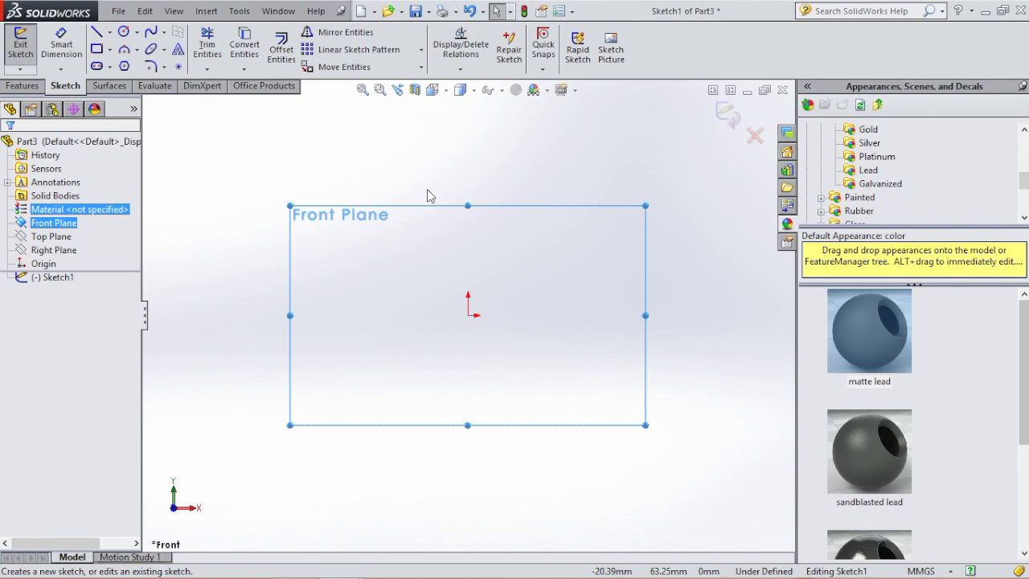
# Step: Draw a horizontal centerline about 218 mm long from the origin toward negative X
pyautogui.click(109, 33)
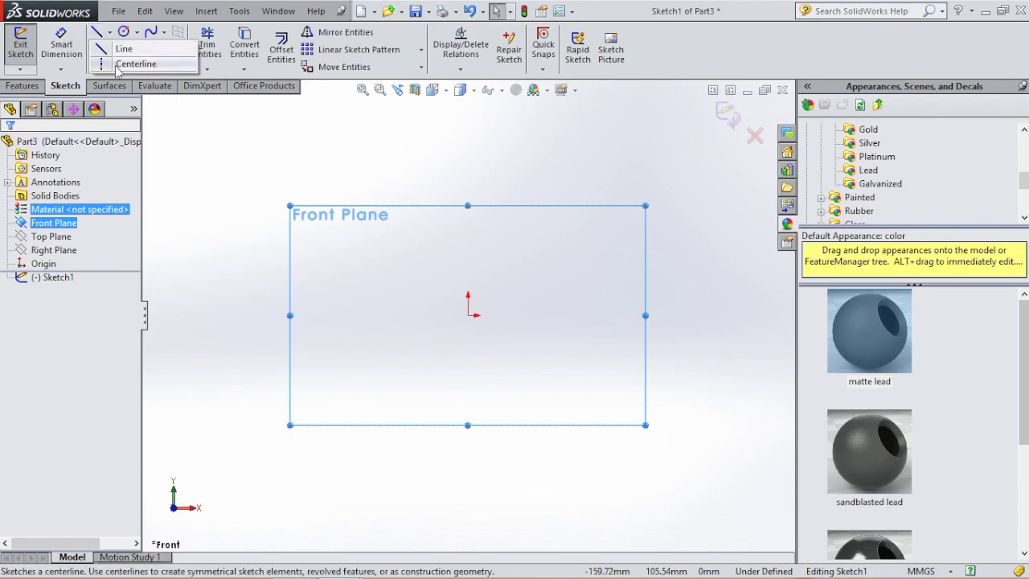
pyautogui.click(123, 64)
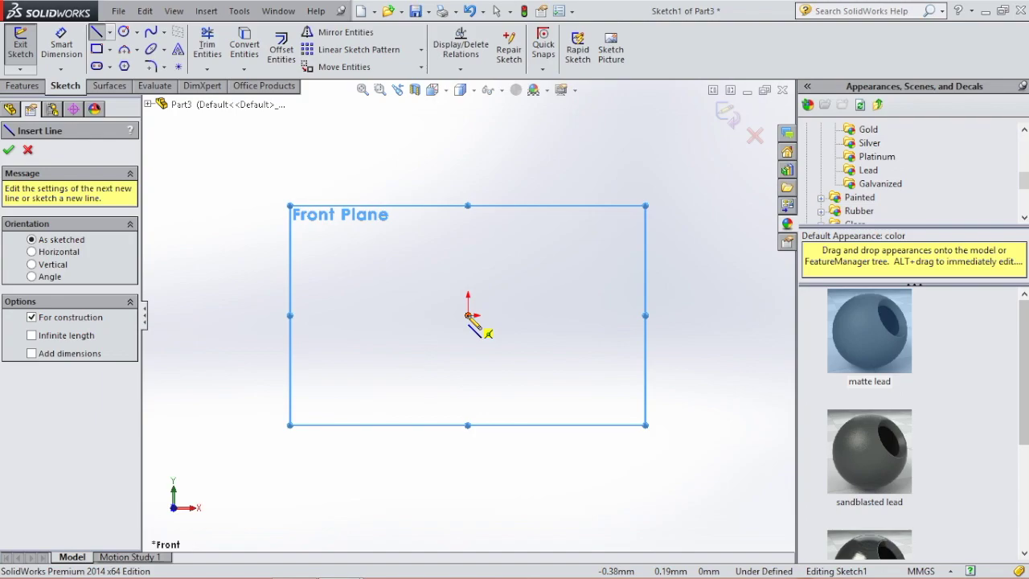
pyautogui.click(468, 315)
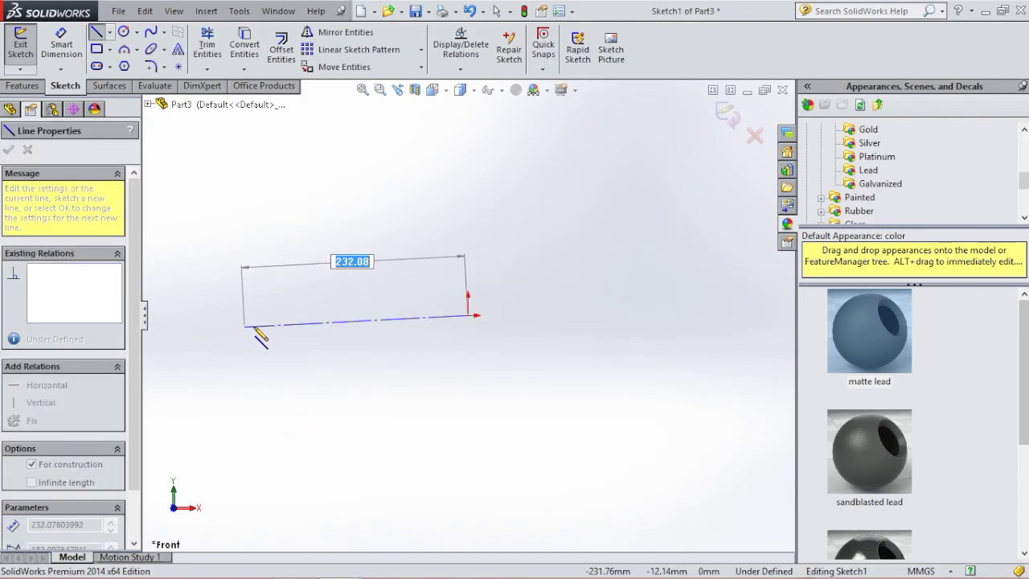
pyautogui.click(258, 315)
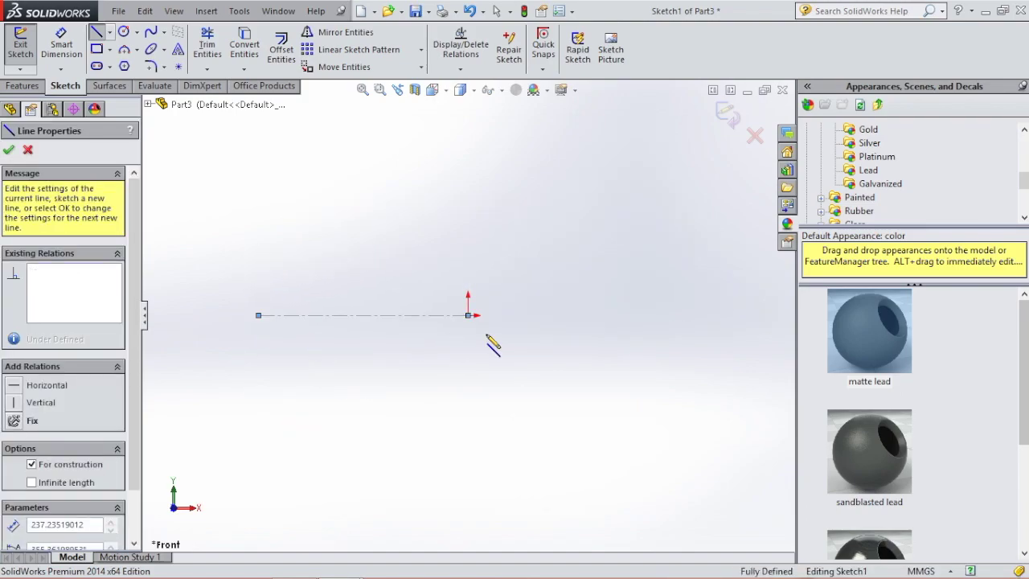
pyautogui.press('Escape')
# Step: Draw a vertical centerline about 20 mm long upward from the origin
pyautogui.click(109, 32)
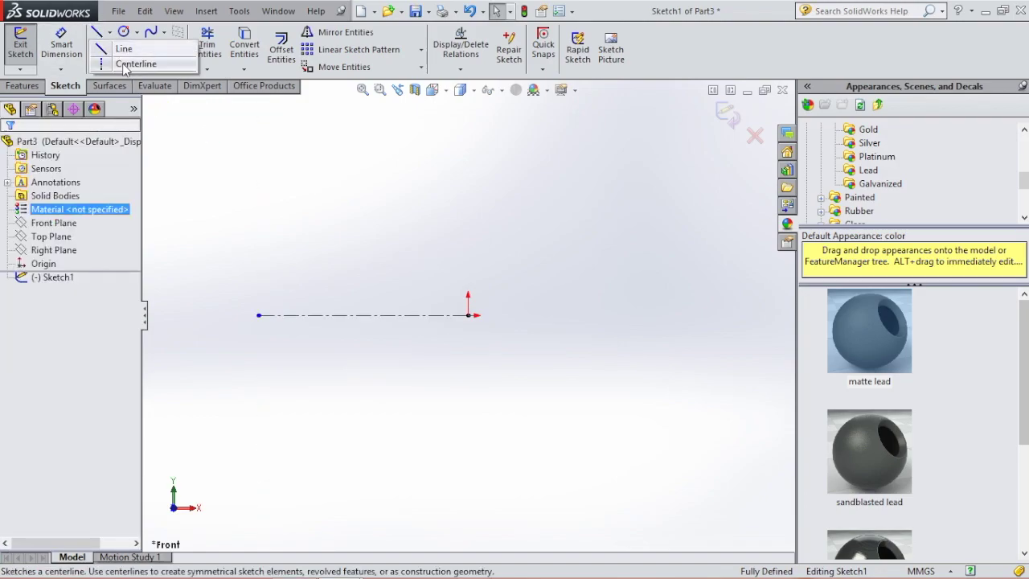
pyautogui.click(128, 64)
pyautogui.scroll(-3, 488, 325)
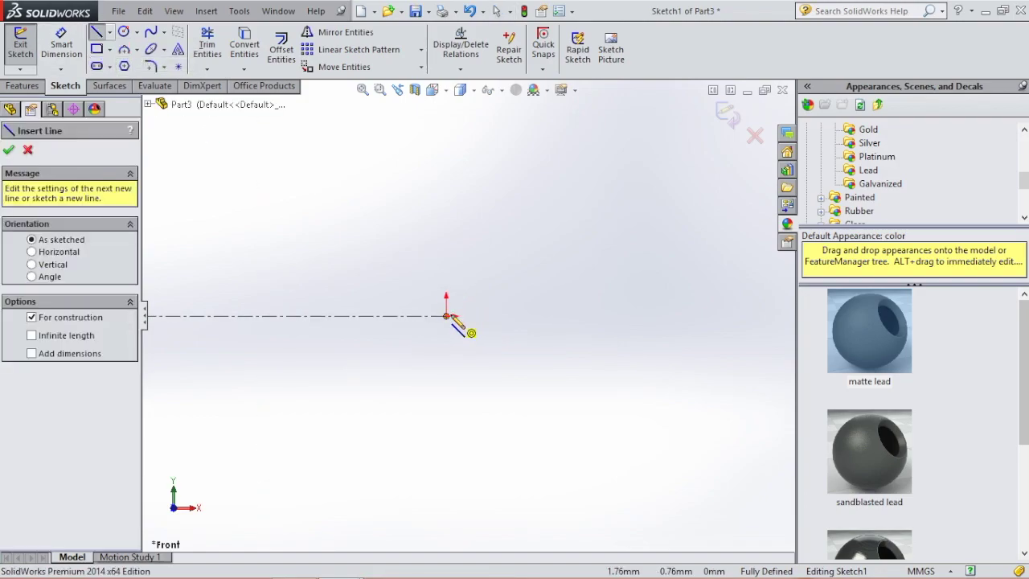
pyautogui.click(446, 315)
pyautogui.click(446, 266)
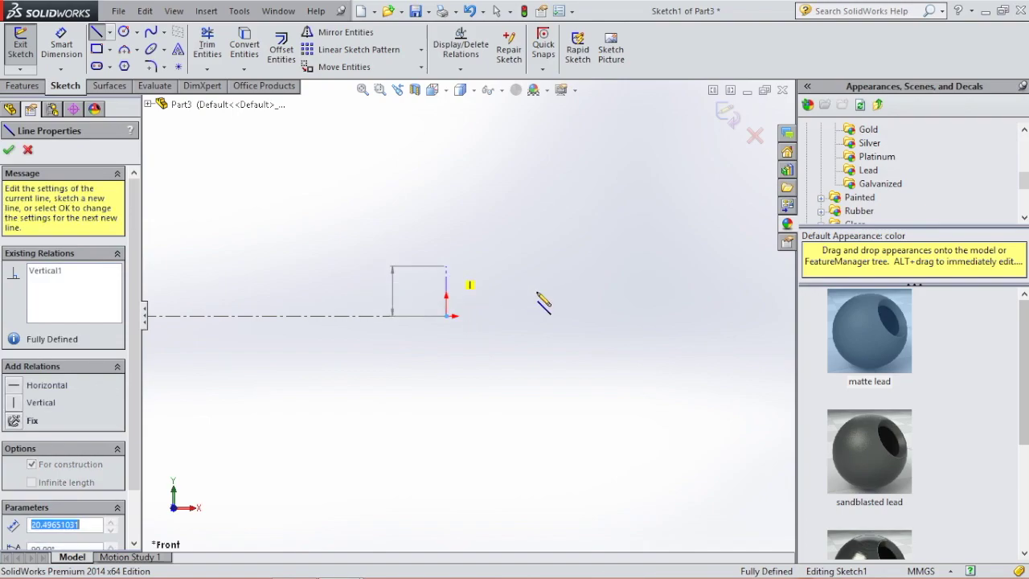
pyautogui.press('Escape')
# Step: Draw a second vertical centerline about 39 mm tall, rising from the horizontal centerline about 159 mm left of the origin
pyautogui.click(109, 32)
pyautogui.click(136, 65)
pyautogui.scroll(3, 287, 291)
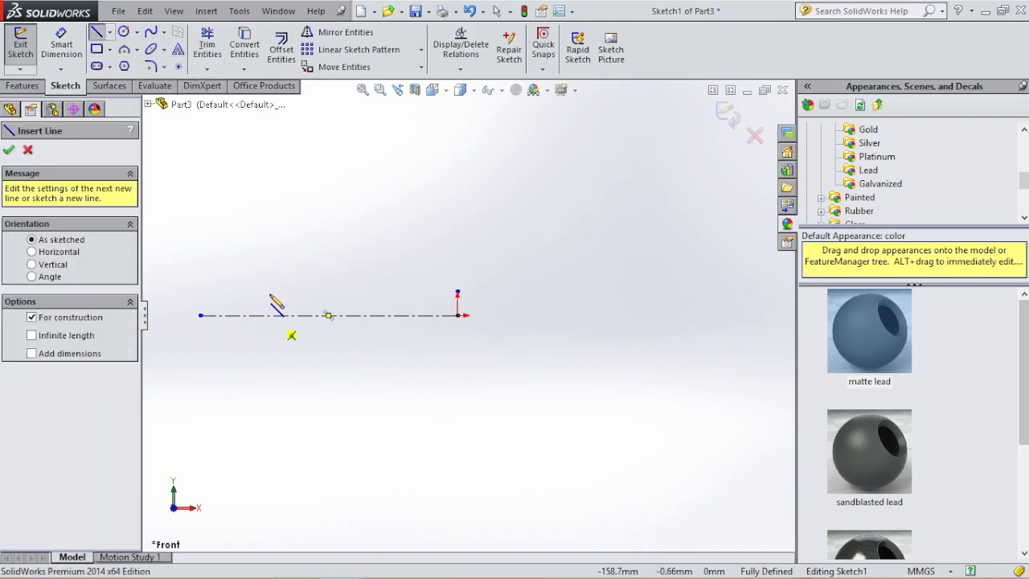
pyautogui.click(270, 315)
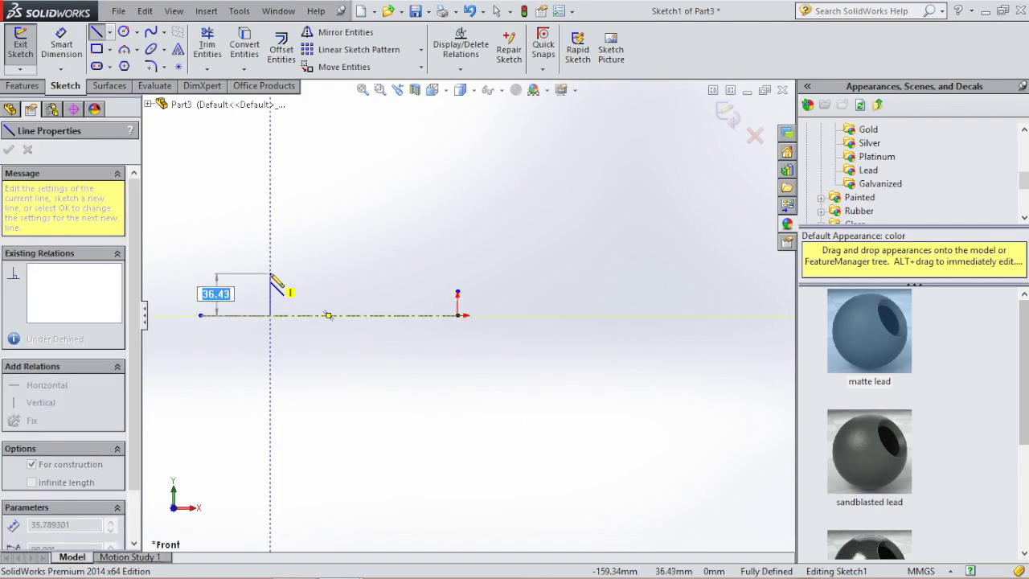
pyautogui.click(270, 271)
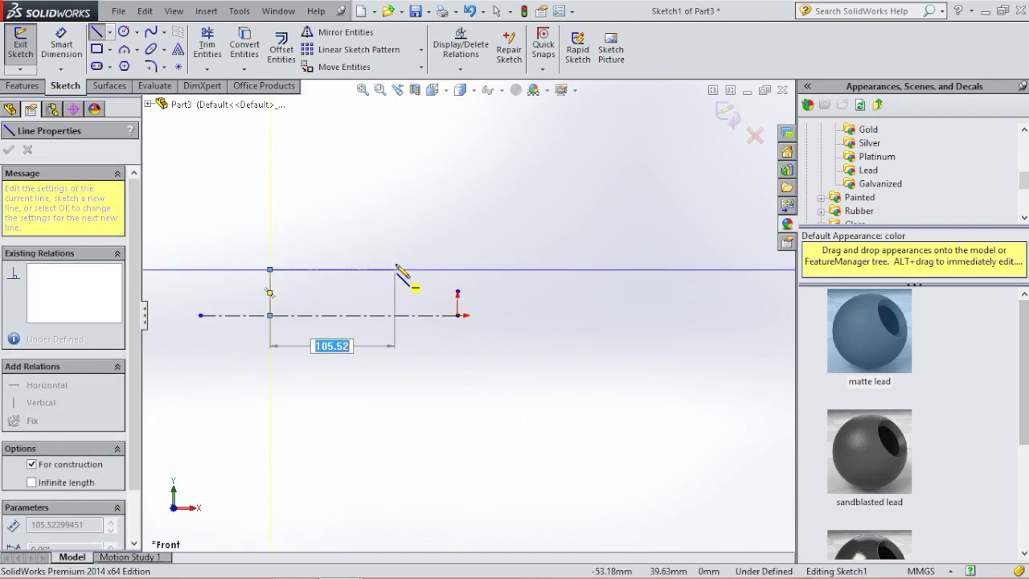
pyautogui.press('Escape')
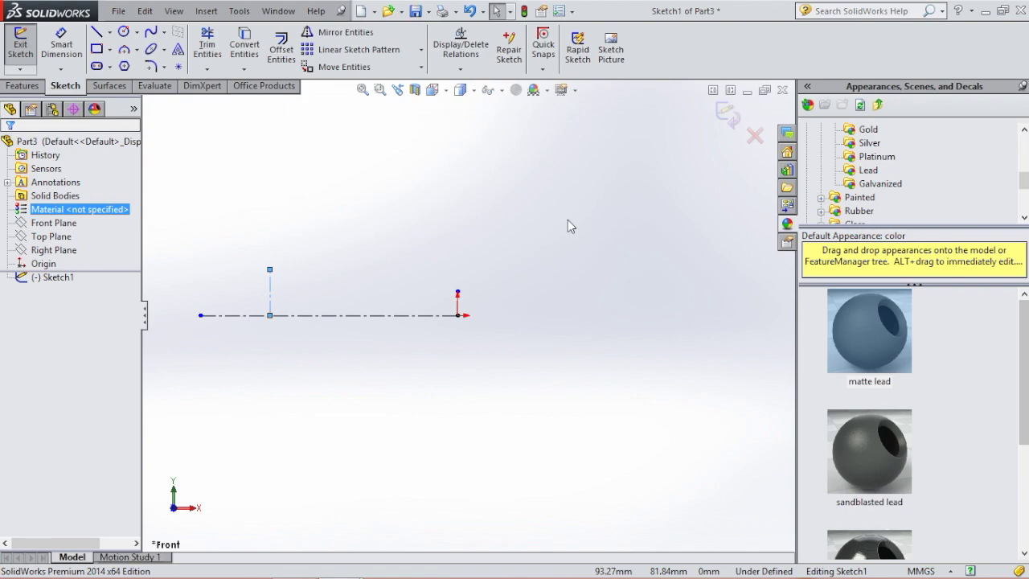
# Step: Dimension the horizontal centerline's length to 123 mm
pyautogui.click(61, 46)
pyautogui.click(366, 316)
pyautogui.click(608, 394)
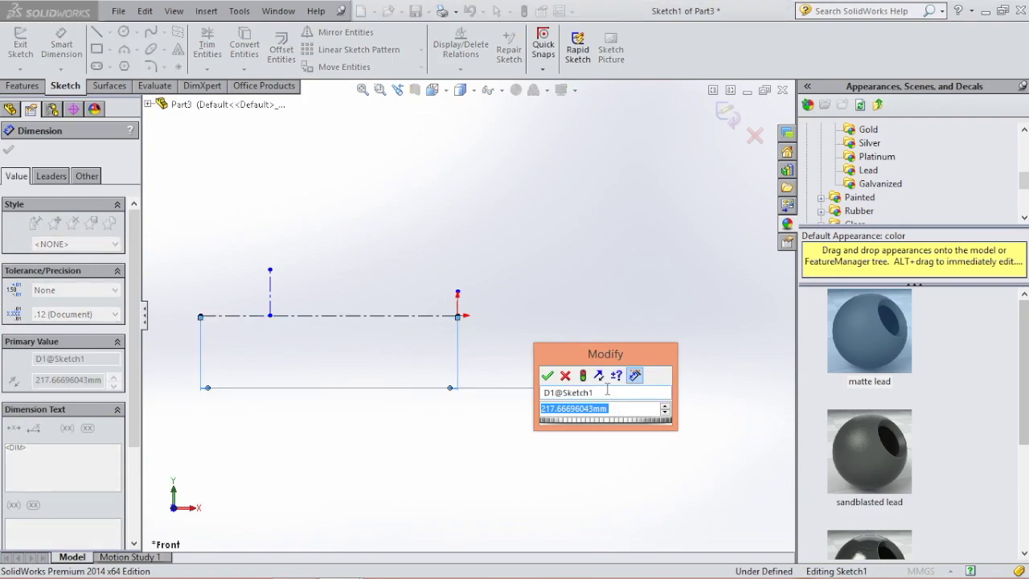
pyautogui.write('123')
pyautogui.press('Return')
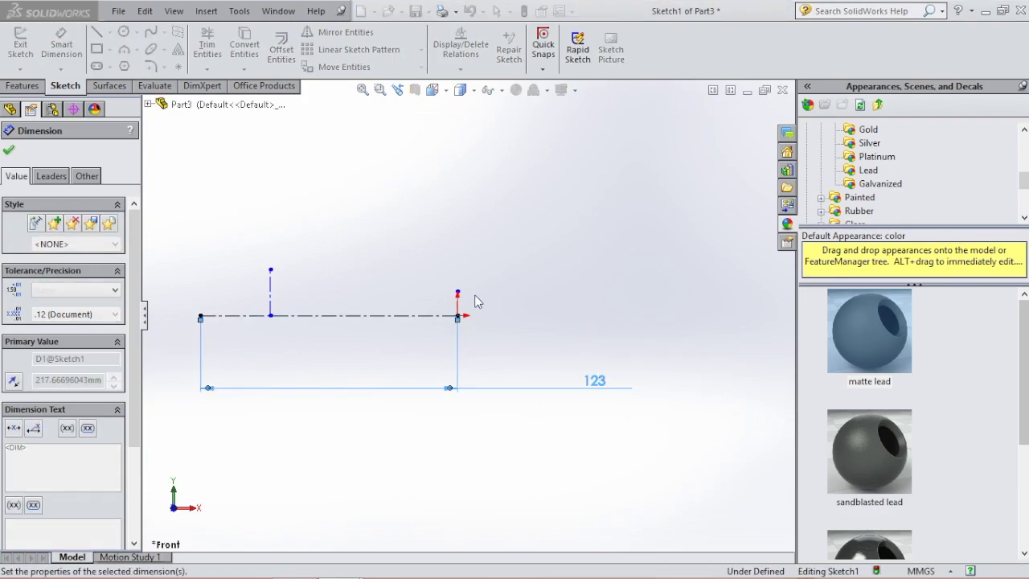
# Step: Dimension the vertical centerline at the origin to 8 mm and the other vertical centerline to 11 mm
pyautogui.click(457, 305)
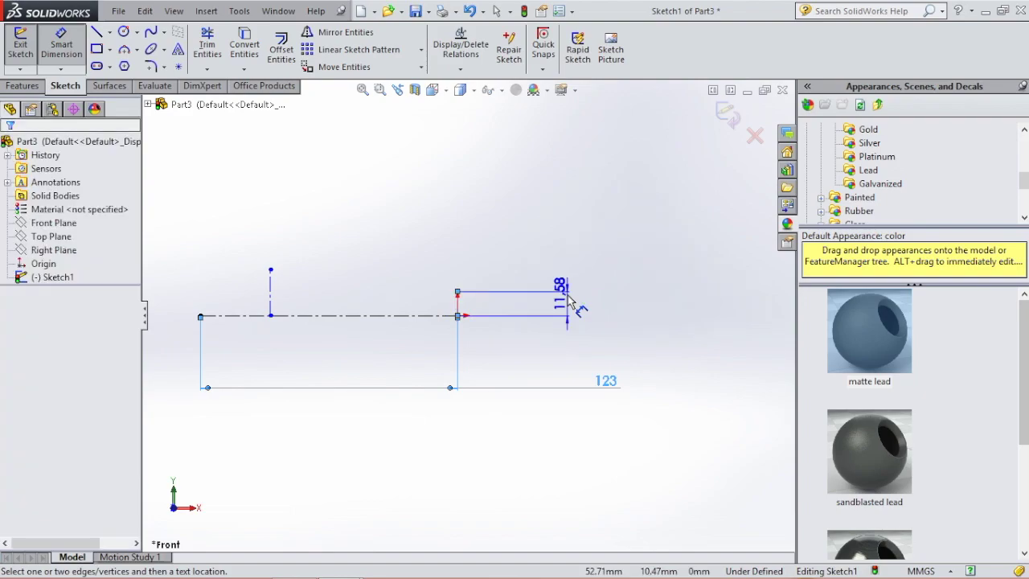
pyautogui.click(568, 300)
pyautogui.press('Return')
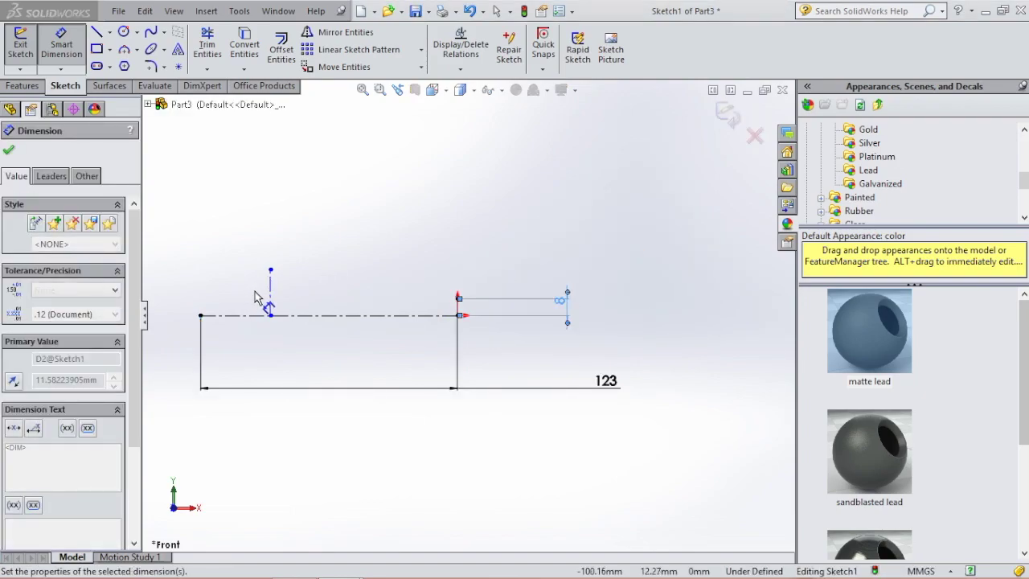
pyautogui.click(270, 291)
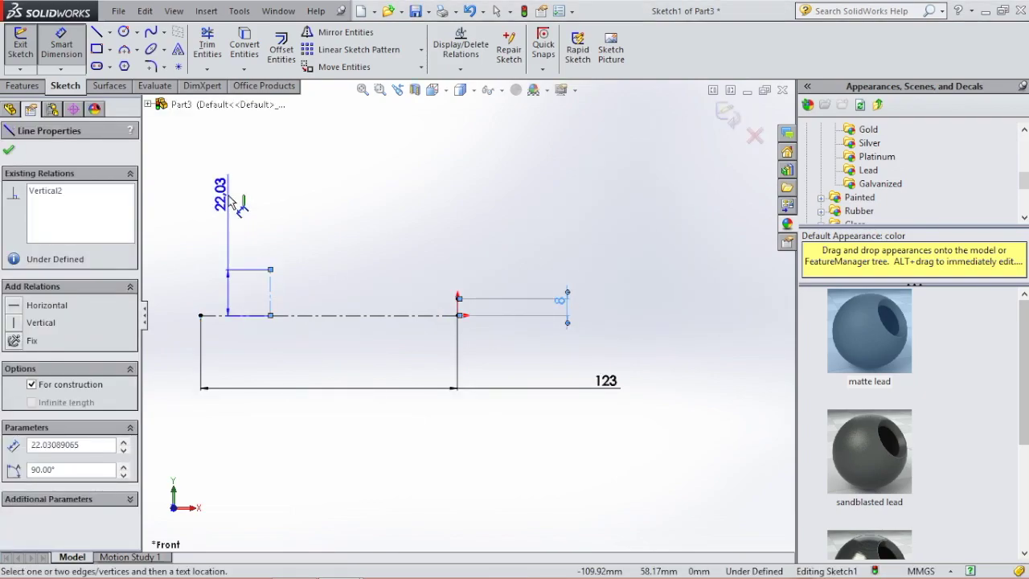
pyautogui.click(232, 202)
pyautogui.write('11')
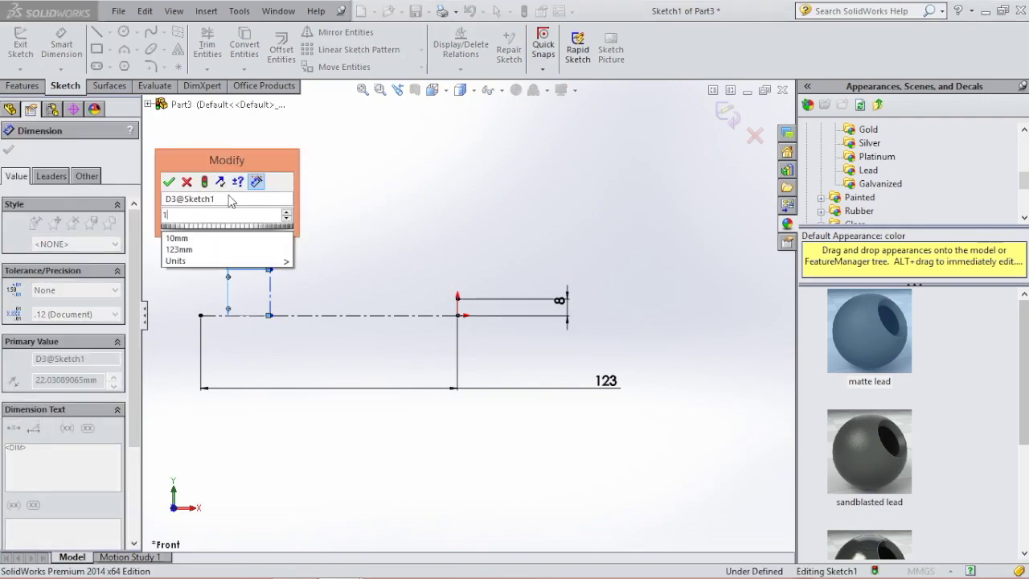
pyautogui.press('Return')
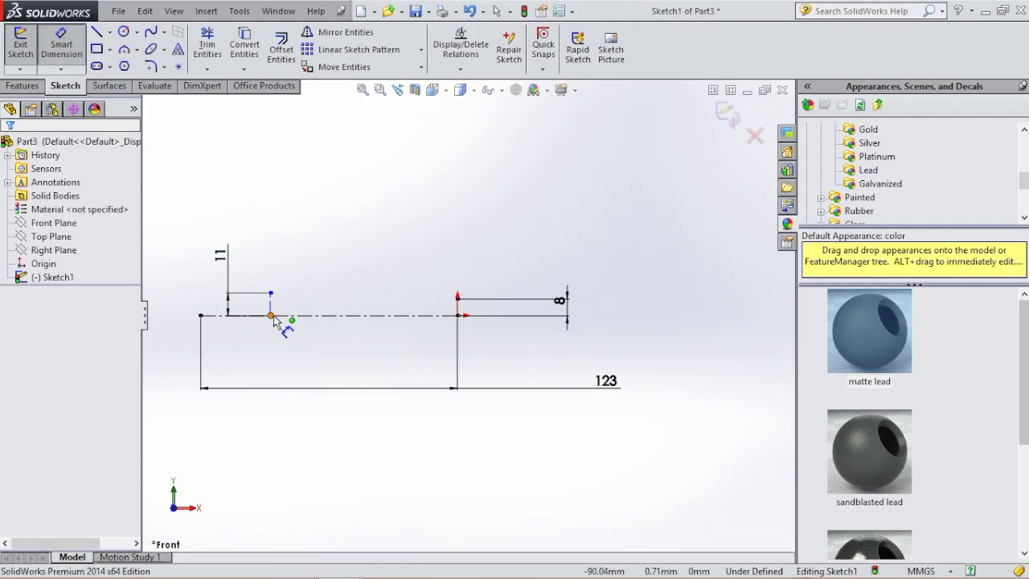
# Step: Set the horizontal distance between the 11 mm centerline's base and the origin to 71 mm
pyautogui.click(271, 316)
pyautogui.click(458, 315)
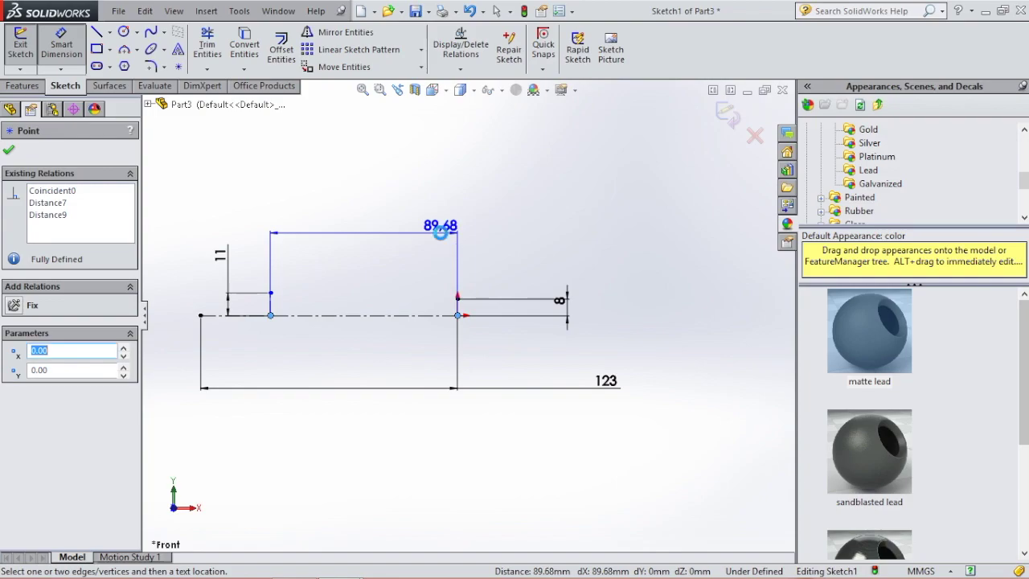
pyautogui.click(442, 230)
pyautogui.write('71')
pyautogui.press('Return')
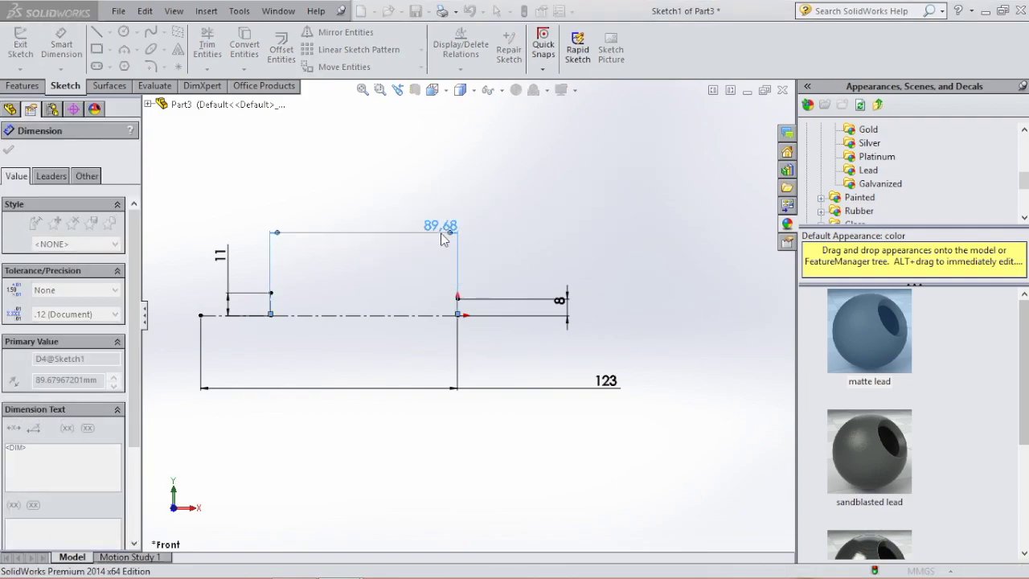
pyautogui.click(490, 183)
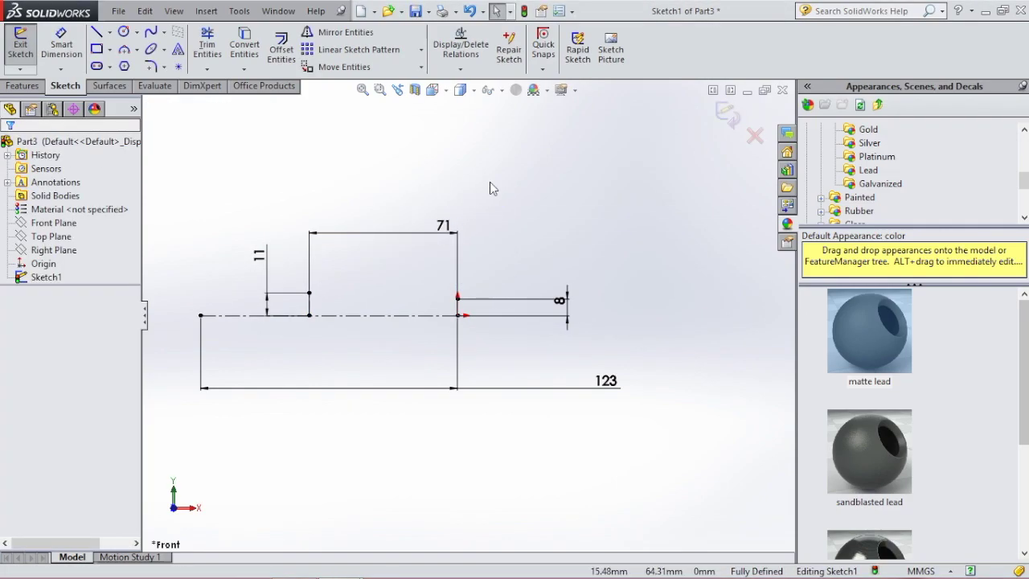
# Step: Draw a vertical line about 27 mm long from below the origin up to the top of the 8 mm centerline
pyautogui.click(97, 31)
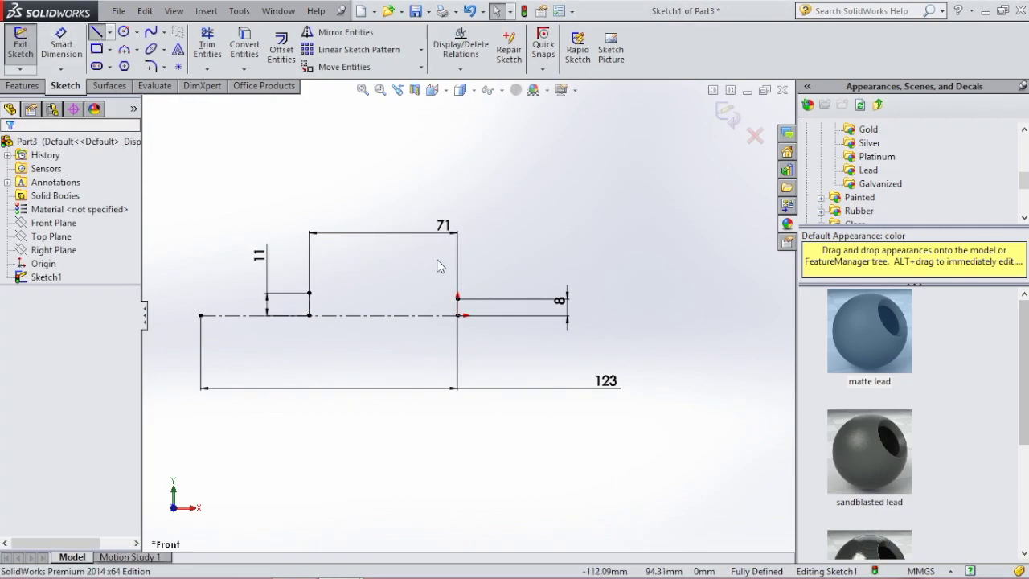
pyautogui.click(459, 356)
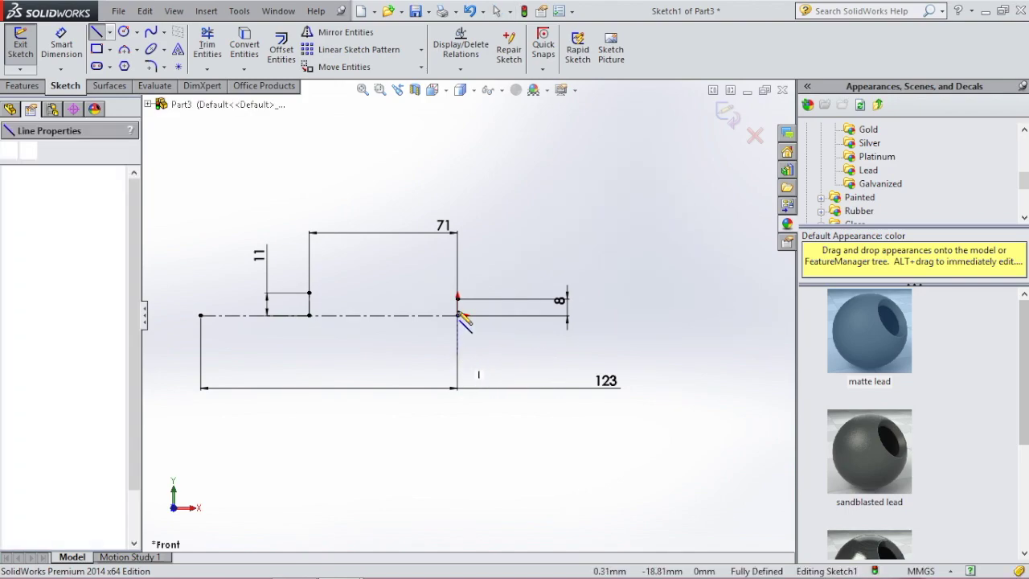
pyautogui.click(457, 298)
# Step: Dimension the solid vertical line through the origin to 22 mm
pyautogui.click(61, 45)
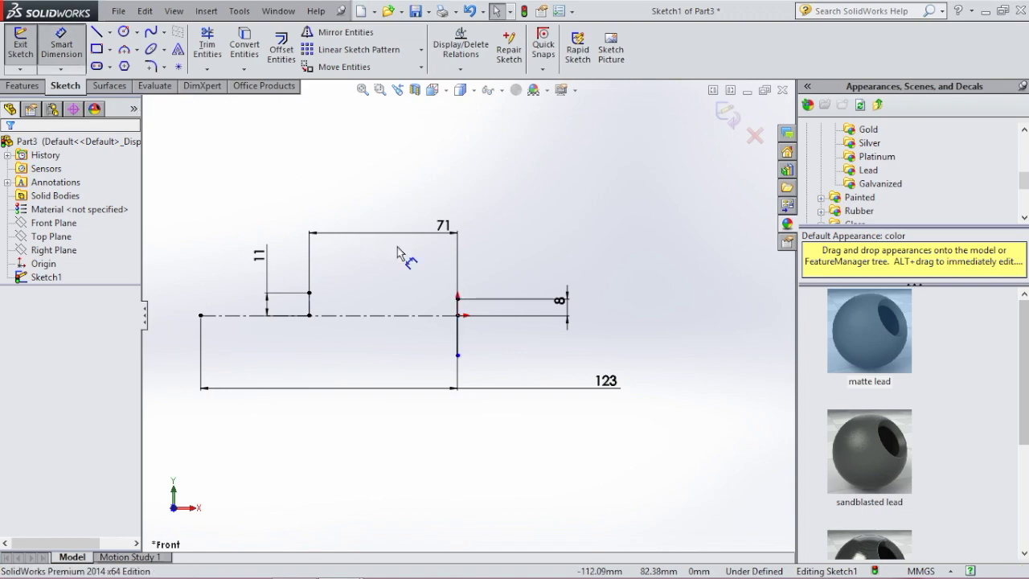
pyautogui.click(458, 334)
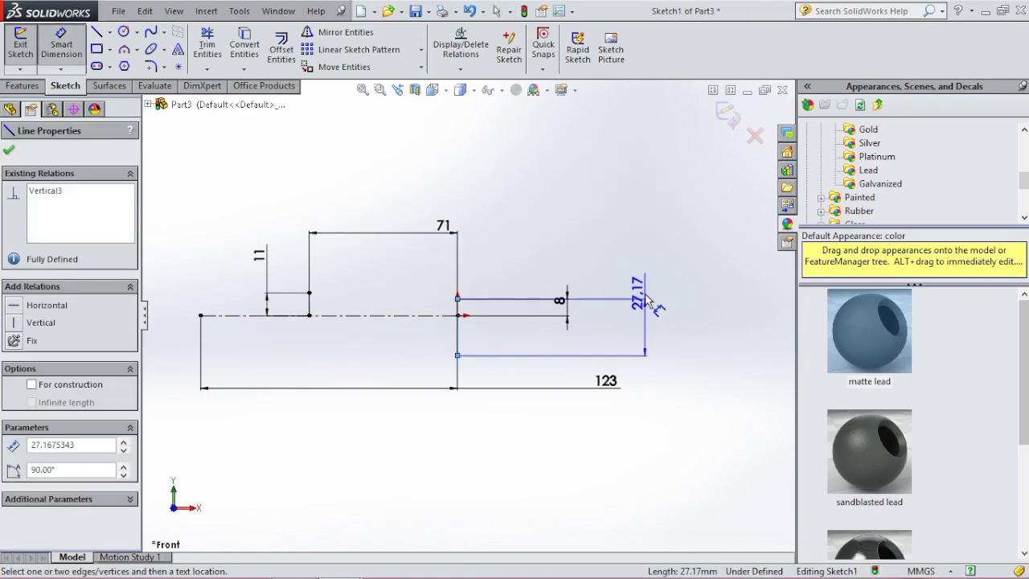
pyautogui.click(644, 299)
pyautogui.write('22')
pyautogui.press('Return')
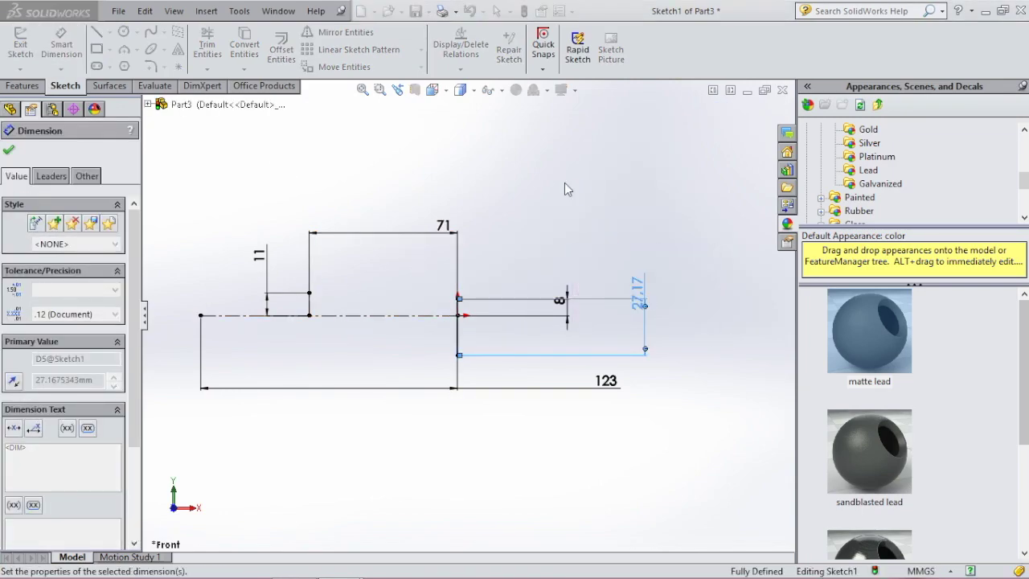
pyautogui.press('Escape')
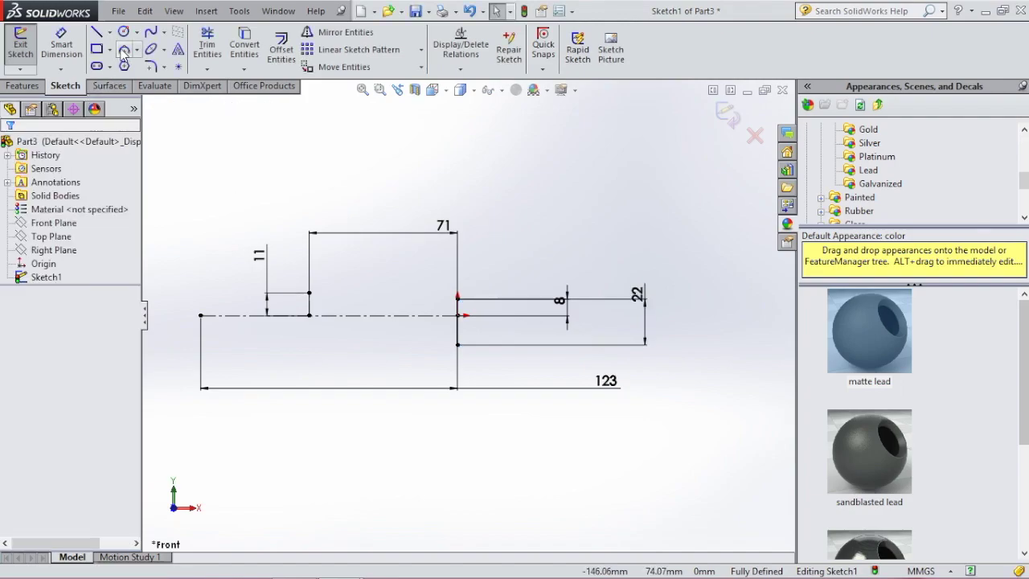
# Step: Draw two concave three-point arcs meeting at about X -33, Y 20 mm, from the 22 mm line's upper end to the 11 mm centerline's top
pyautogui.click(123, 51)
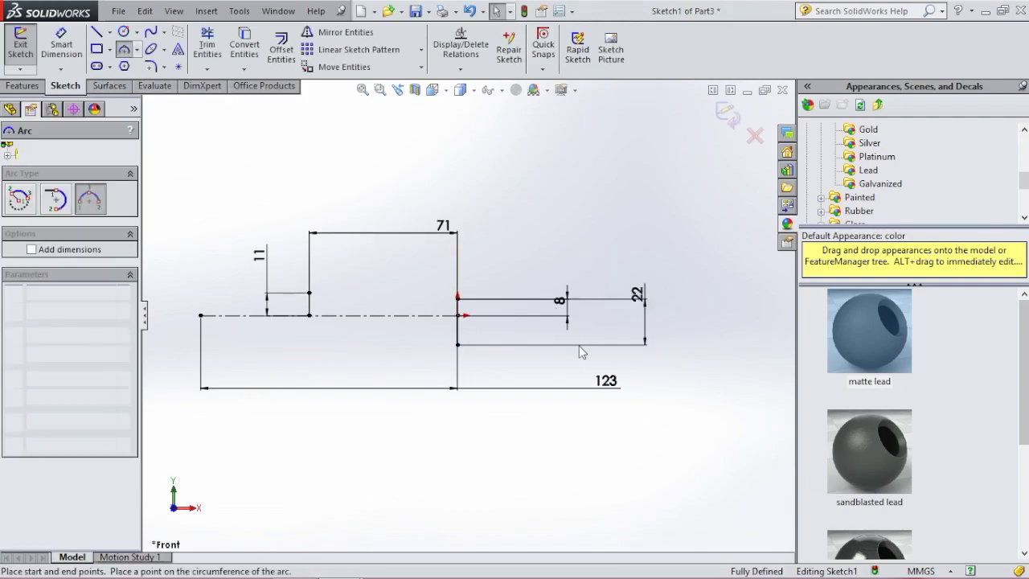
pyautogui.click(457, 299)
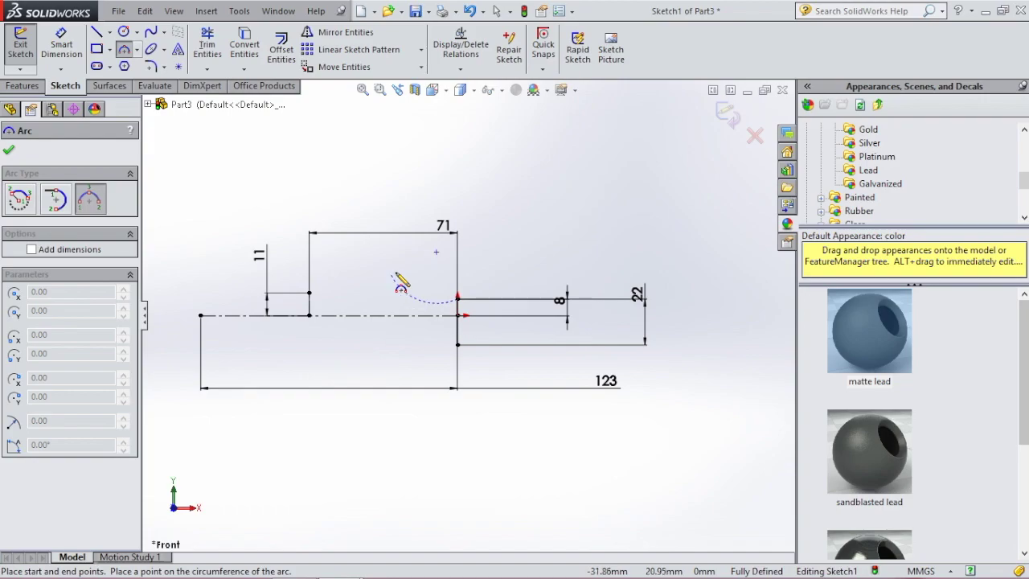
pyautogui.click(361, 256)
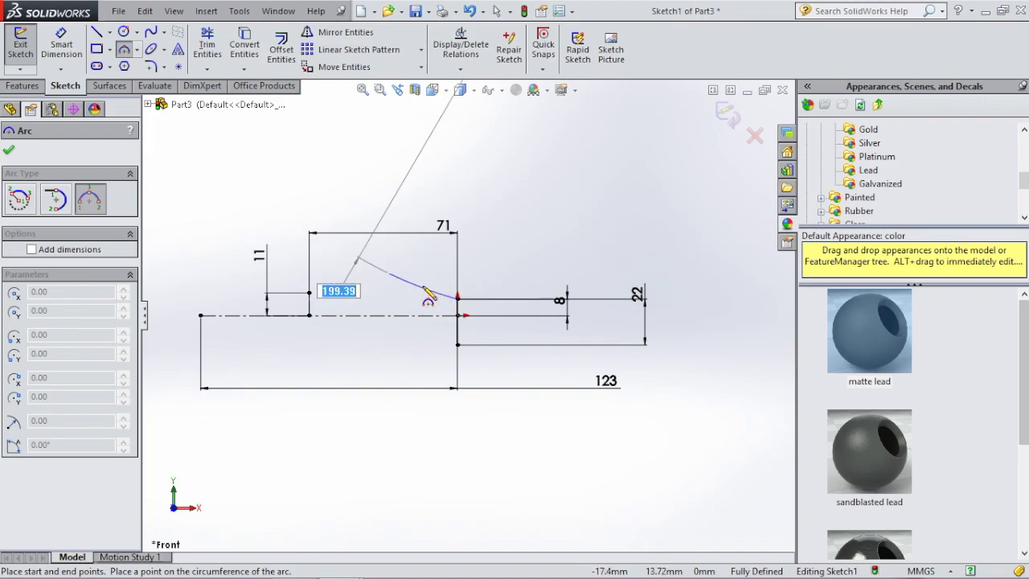
pyautogui.click(421, 291)
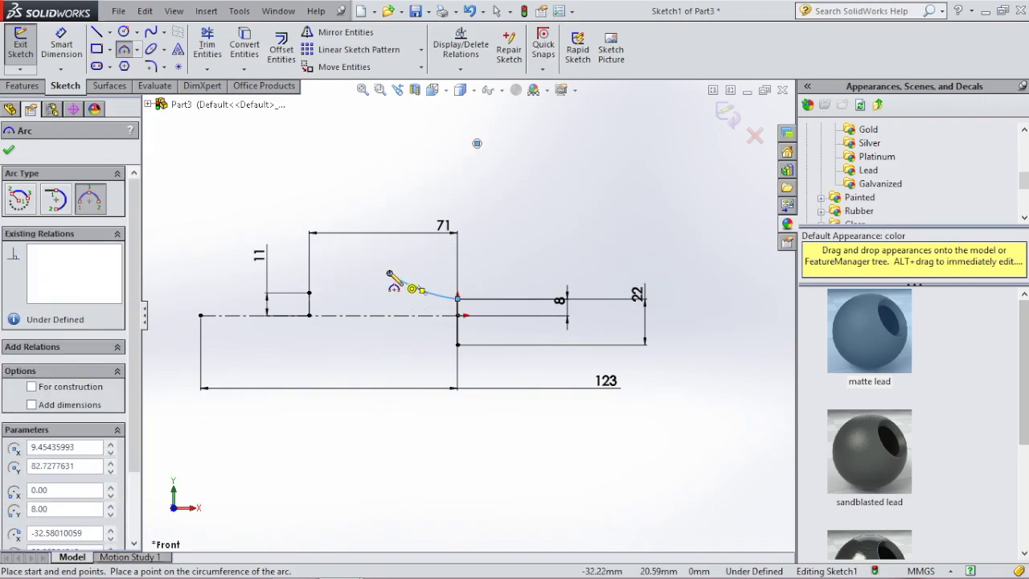
pyautogui.click(309, 293)
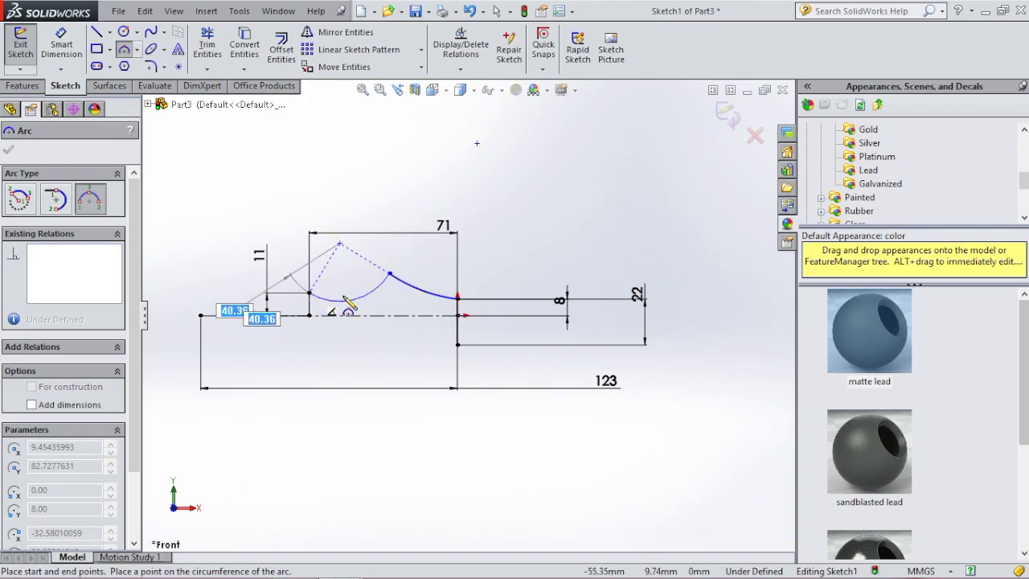
pyautogui.click(344, 297)
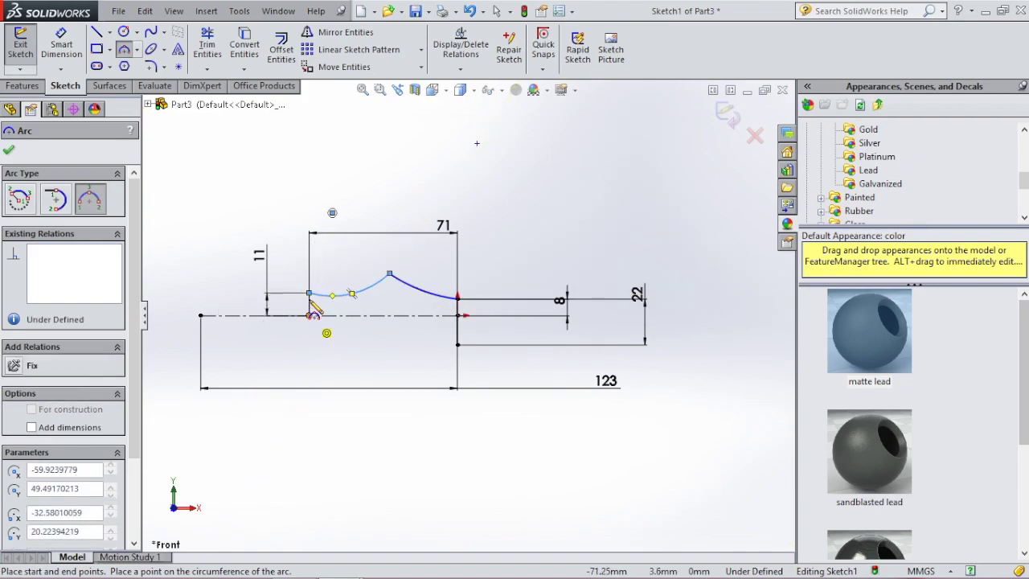
# Step: Draw two three-point arcs from the horizontal centerline's far left end: one to the 11 mm line's top, one to about X -71, Y -25 mm
pyautogui.click(310, 293)
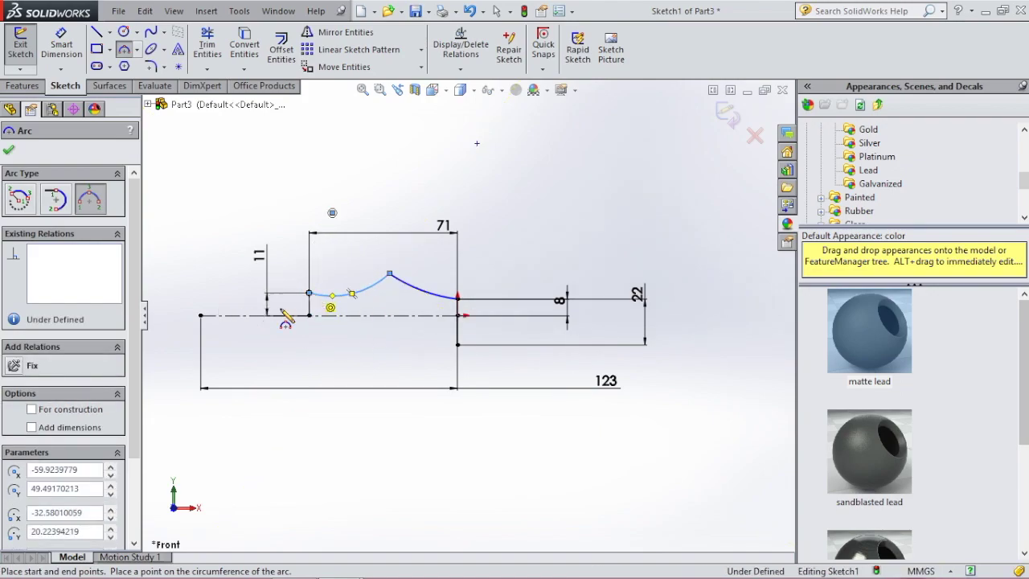
pyautogui.click(201, 315)
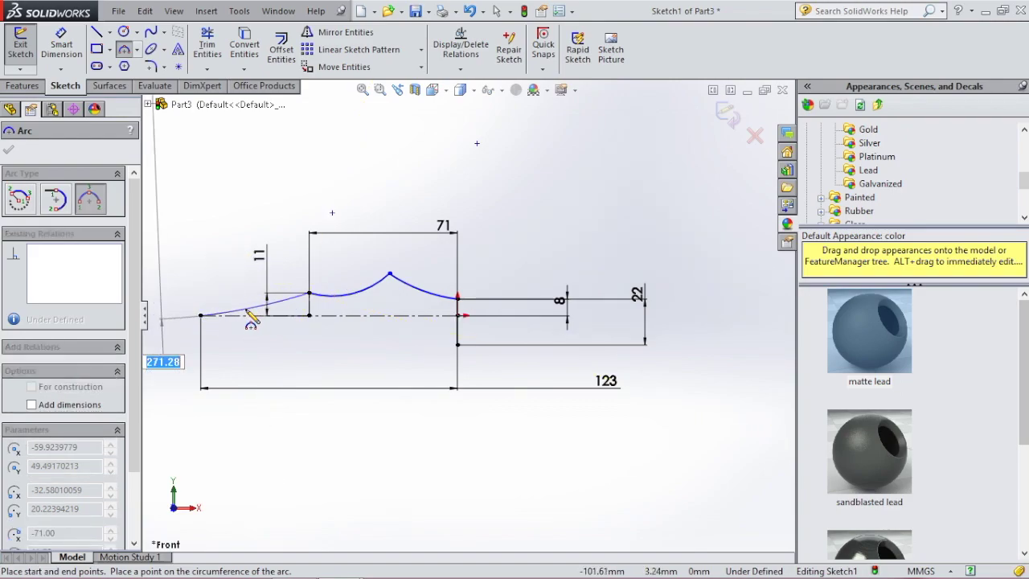
pyautogui.click(247, 307)
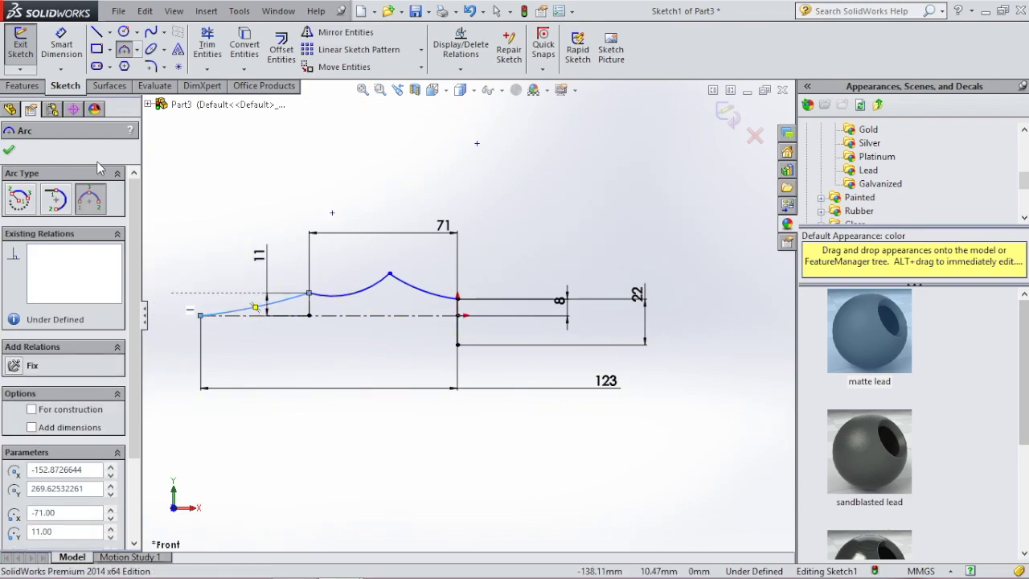
pyautogui.click(200, 315)
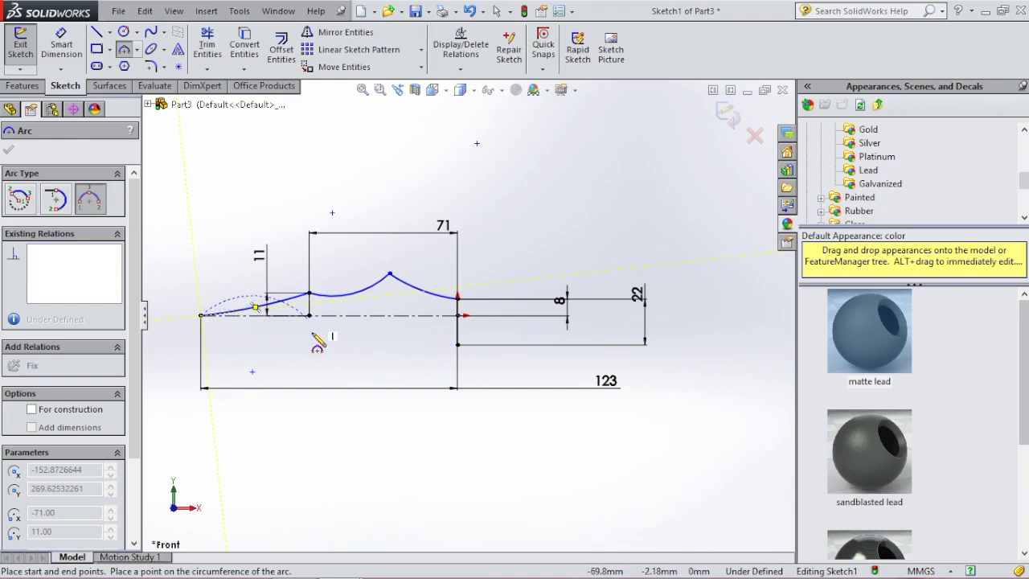
pyautogui.click(309, 367)
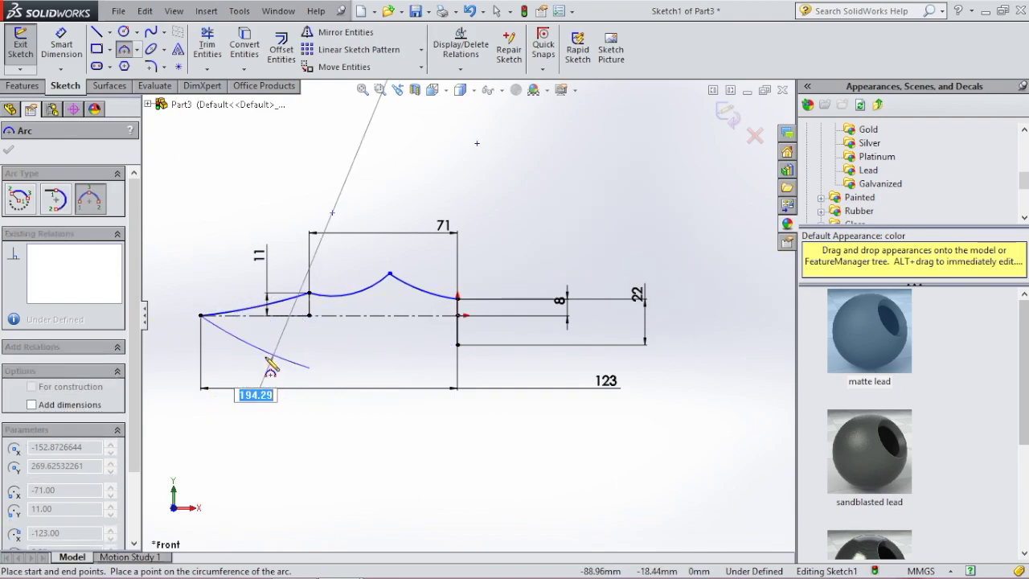
pyautogui.click(268, 368)
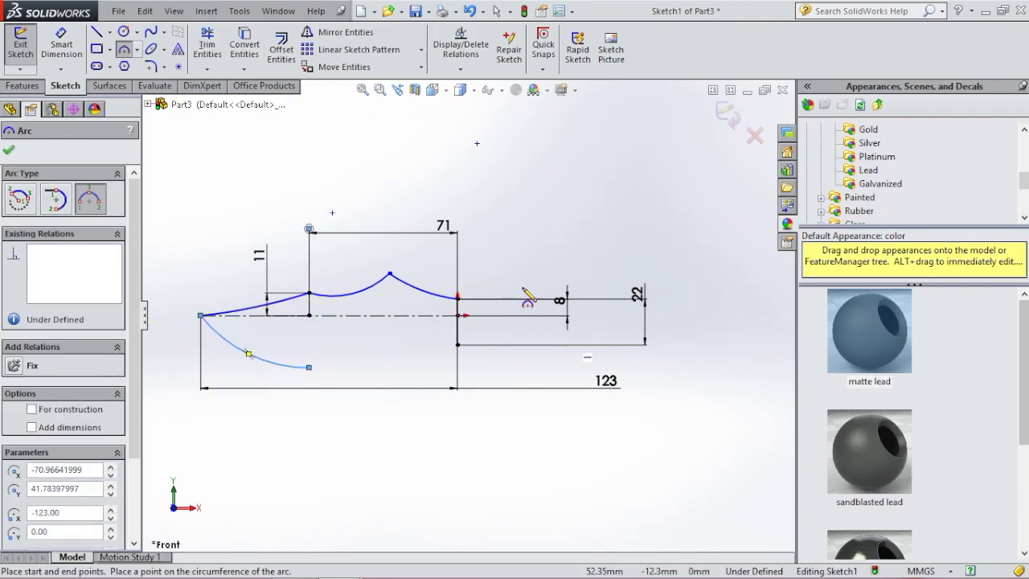
pyautogui.press('Escape')
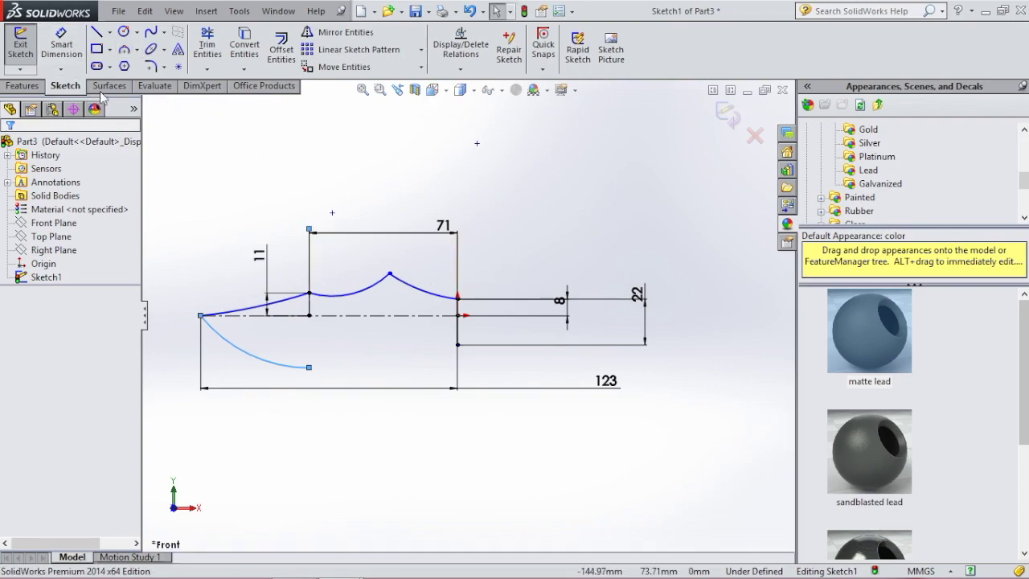
# Step: Set the vertical distance between the two upper arcs' meeting point and the 22 mm line's upper end to 2 mm
pyautogui.click(61, 47)
pyautogui.click(390, 274)
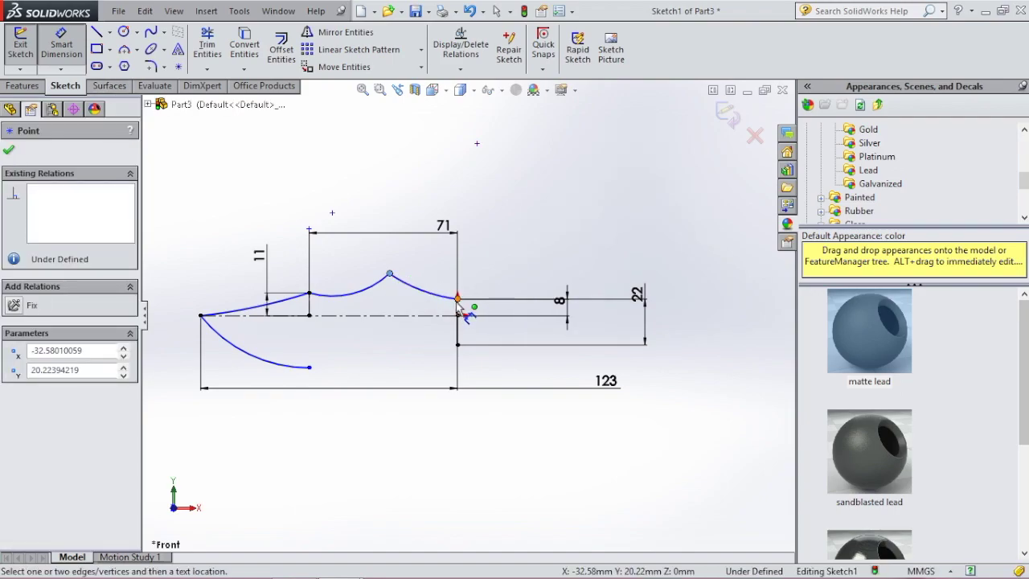
pyautogui.click(459, 299)
pyautogui.click(481, 277)
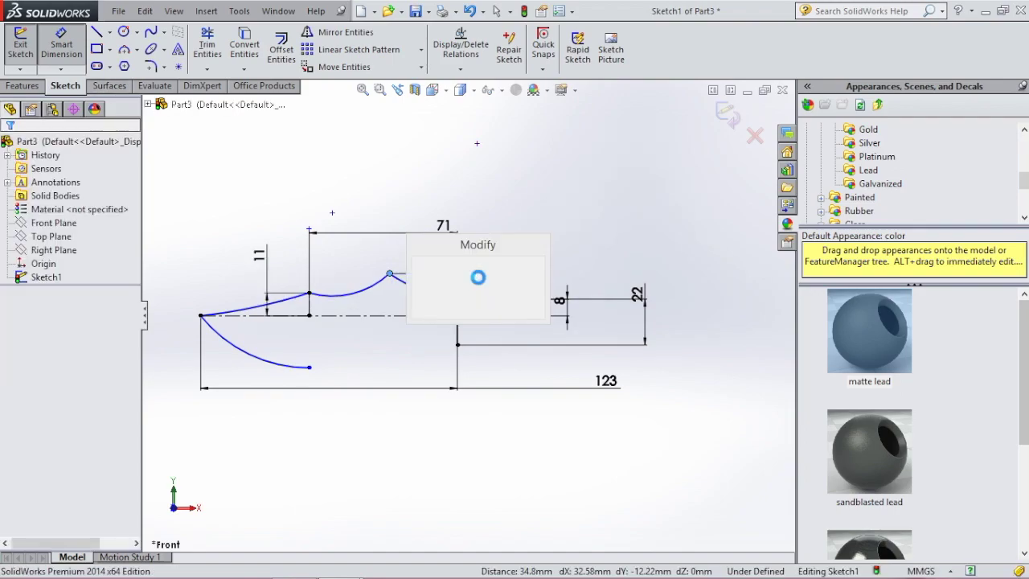
pyautogui.write('2.00mm')
pyautogui.press('Return')
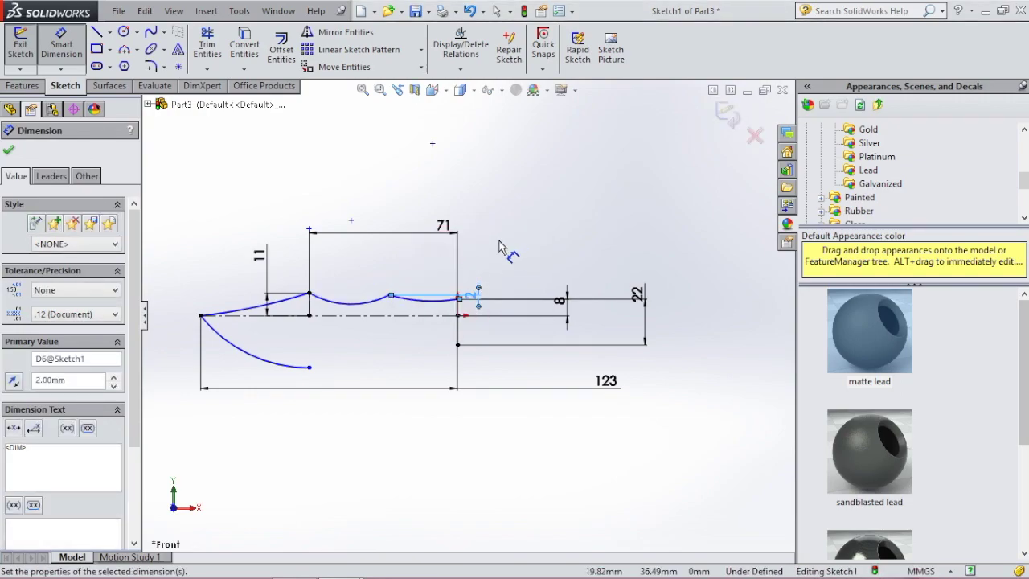
# Step: Set the horizontal distance between the upper arcs' meeting point and the 22 mm line's upper end to 22.5 mm
pyautogui.click(390, 297)
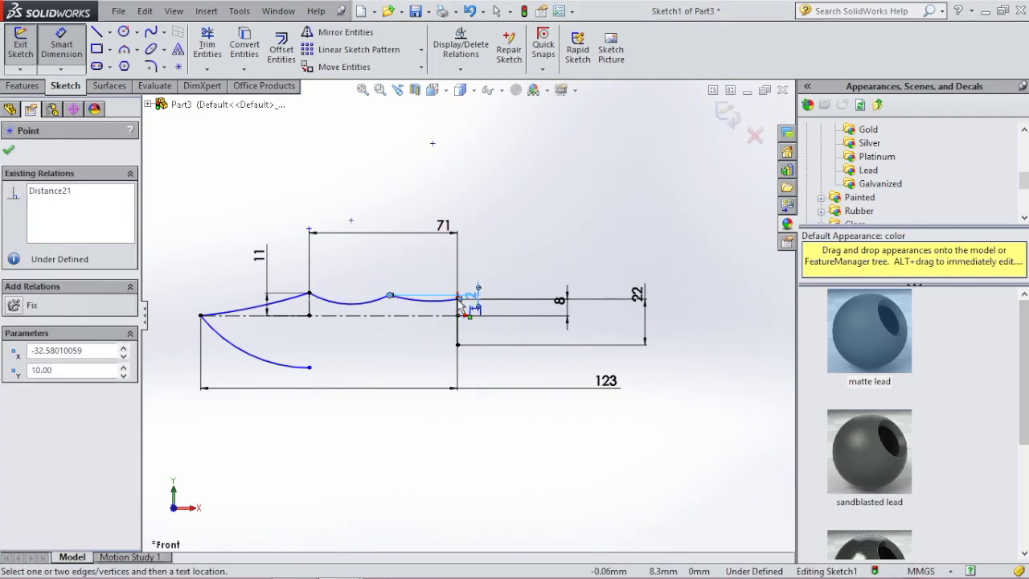
pyautogui.click(459, 299)
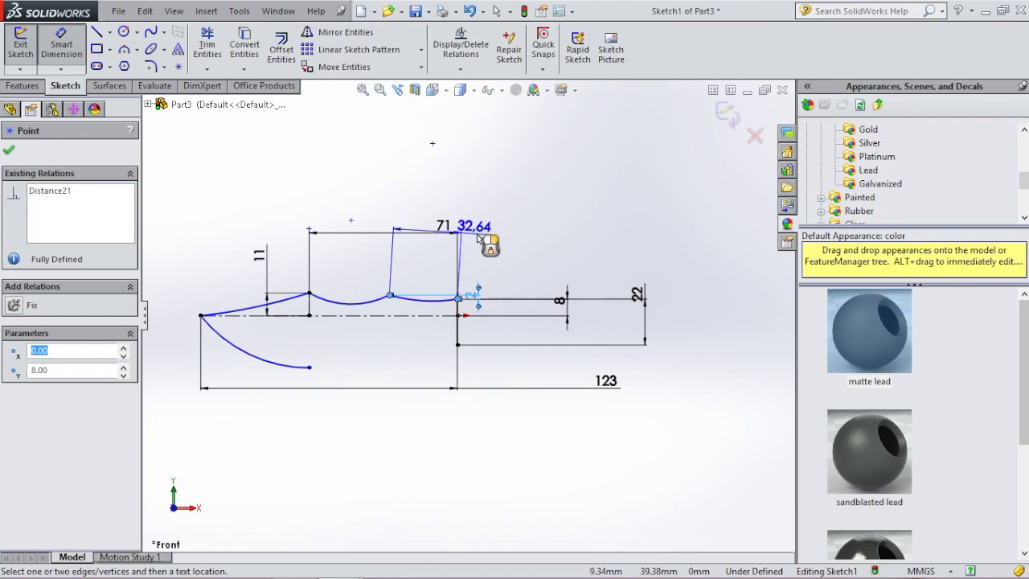
pyautogui.click(409, 259)
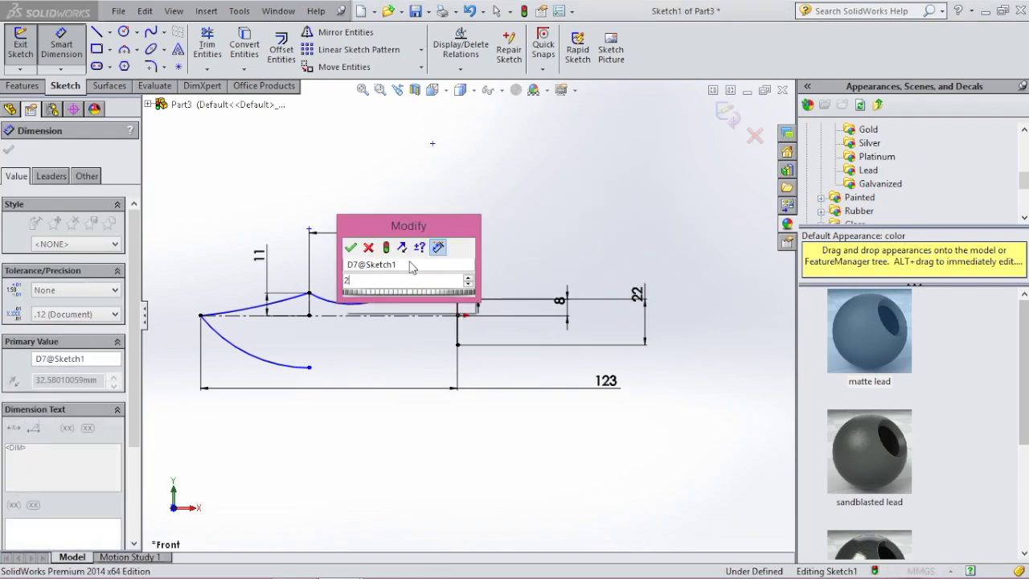
pyautogui.write('22.5')
pyautogui.press('Return')
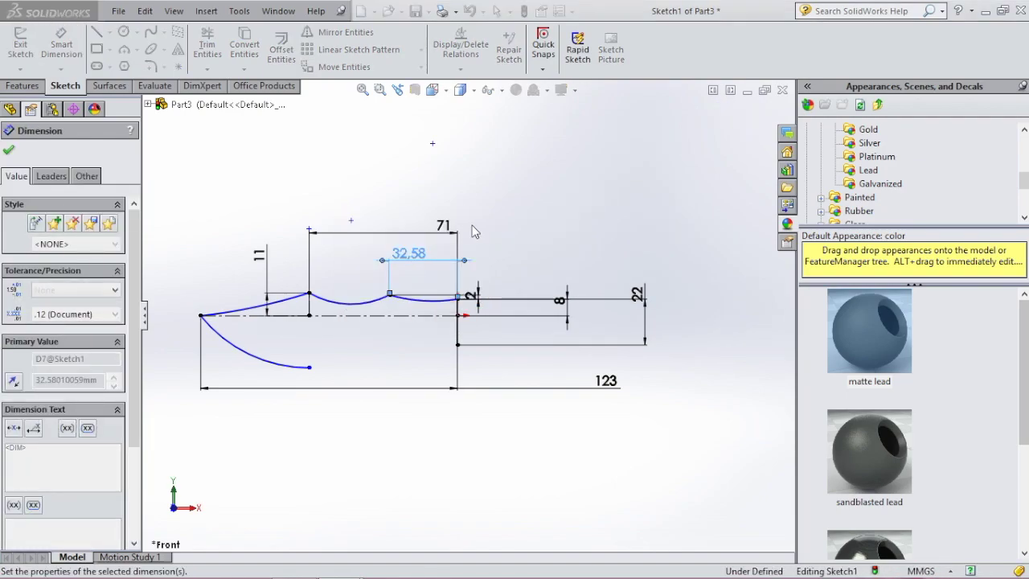
# Step: Dimension the short upper arc next to the 22 mm line with a radius of 50 mm
pyautogui.click(439, 296)
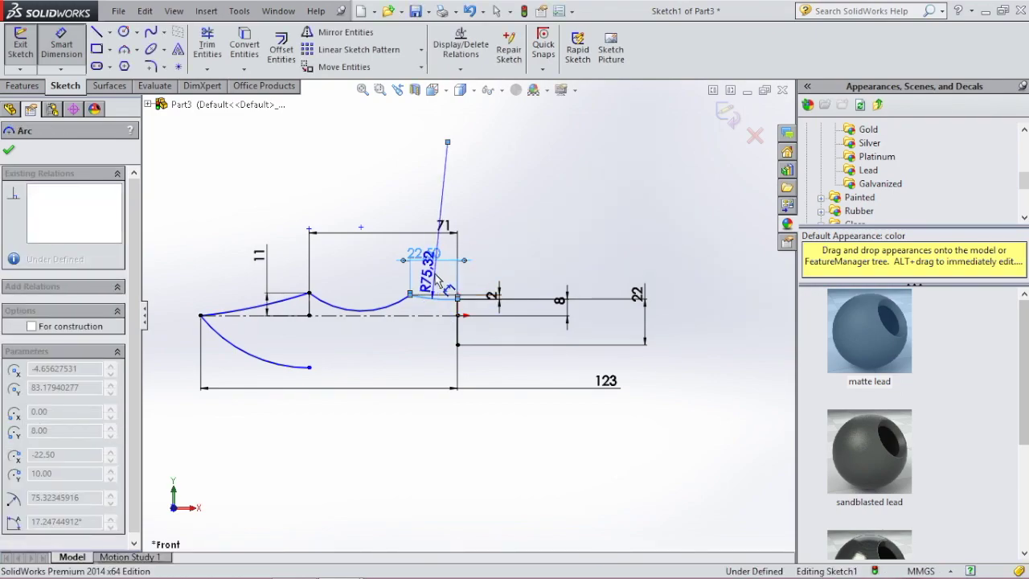
pyautogui.click(436, 279)
pyautogui.write('50')
pyautogui.press('Return')
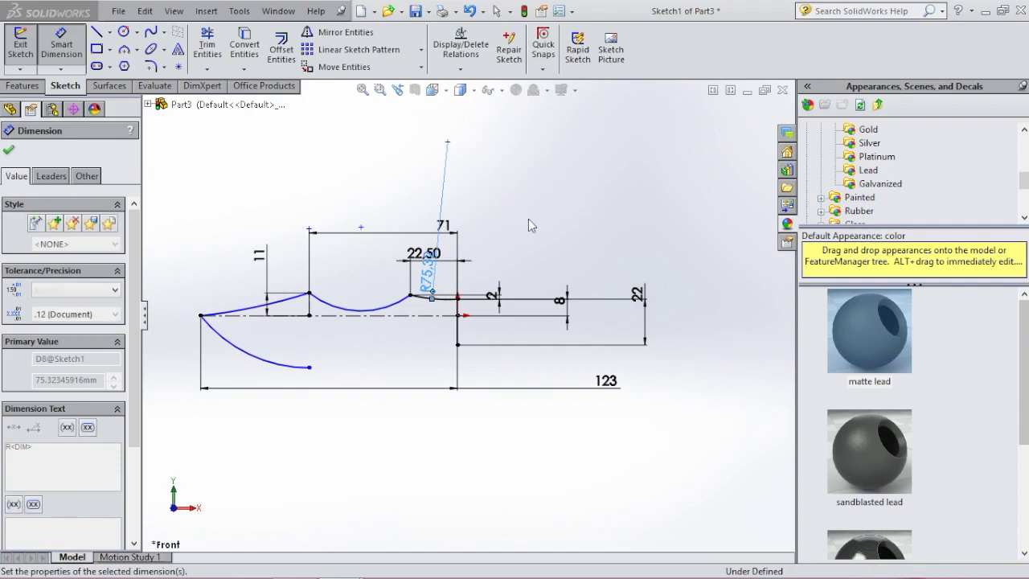
# Step: Dimension the middle upper arc, ending at the 11 mm line's top, with a radius of 150 mm
pyautogui.click(335, 311)
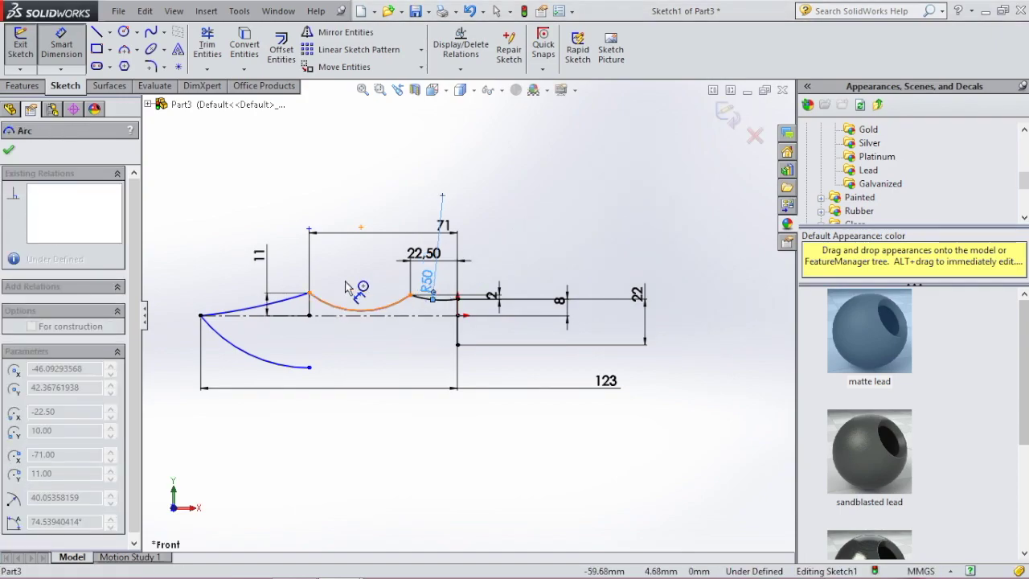
pyautogui.click(348, 287)
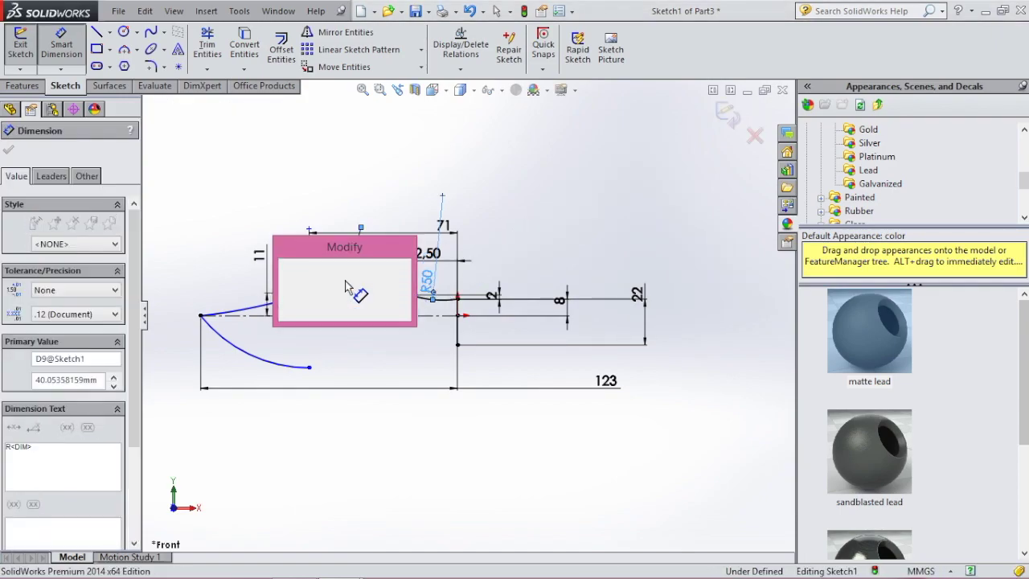
pyautogui.write('150')
pyautogui.press('Return')
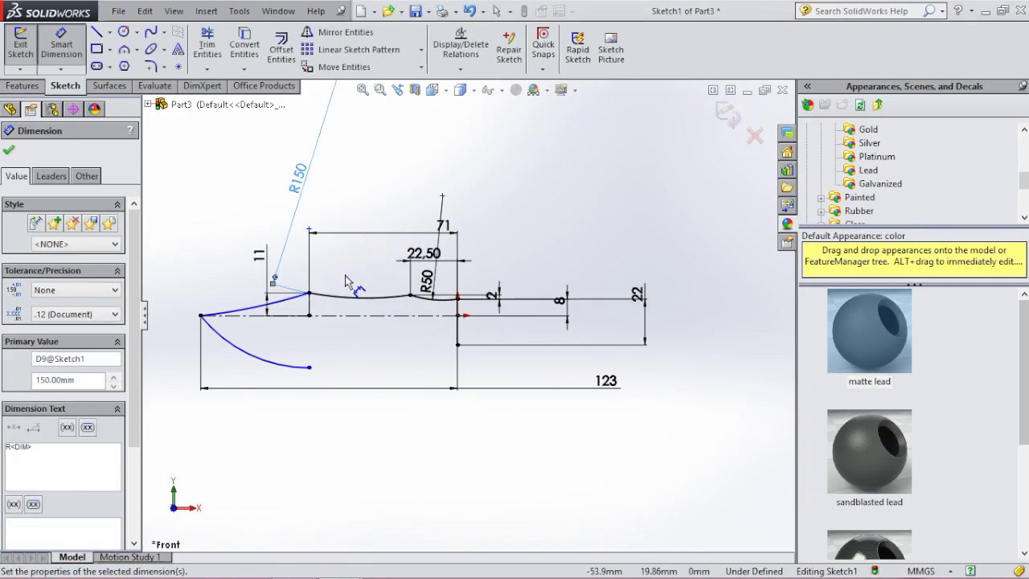
# Step: Dimension the upper arc running to the profile's pointed tip with a radius of 250 mm
pyautogui.click(244, 307)
pyautogui.click(238, 285)
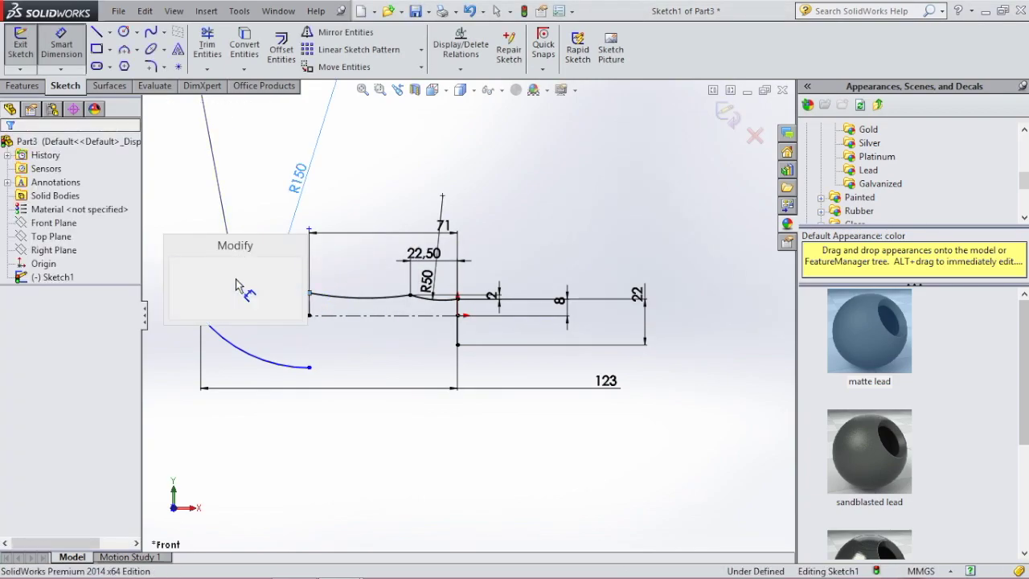
pyautogui.write('2')
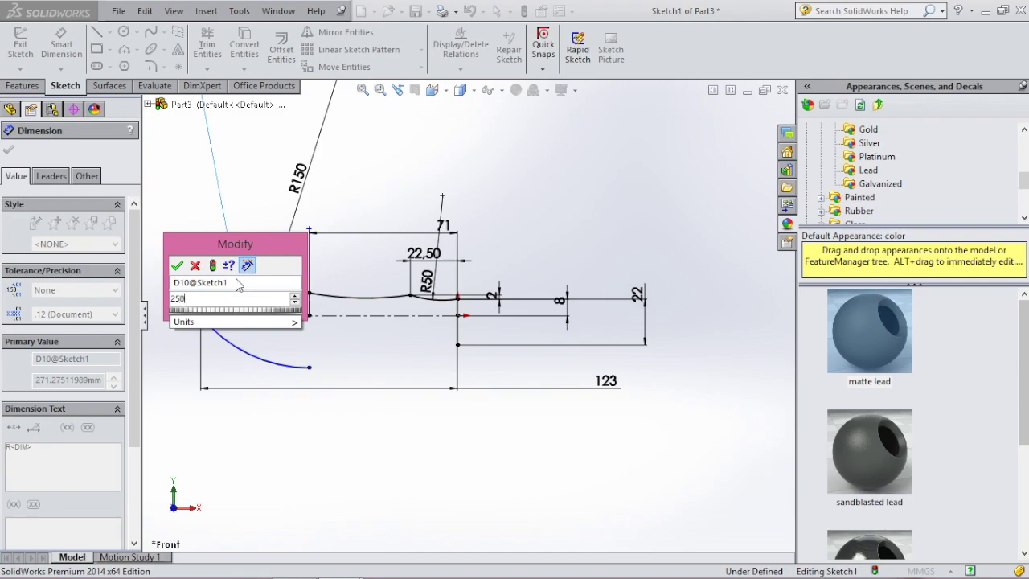
pyautogui.write('50')
pyautogui.press('Return')
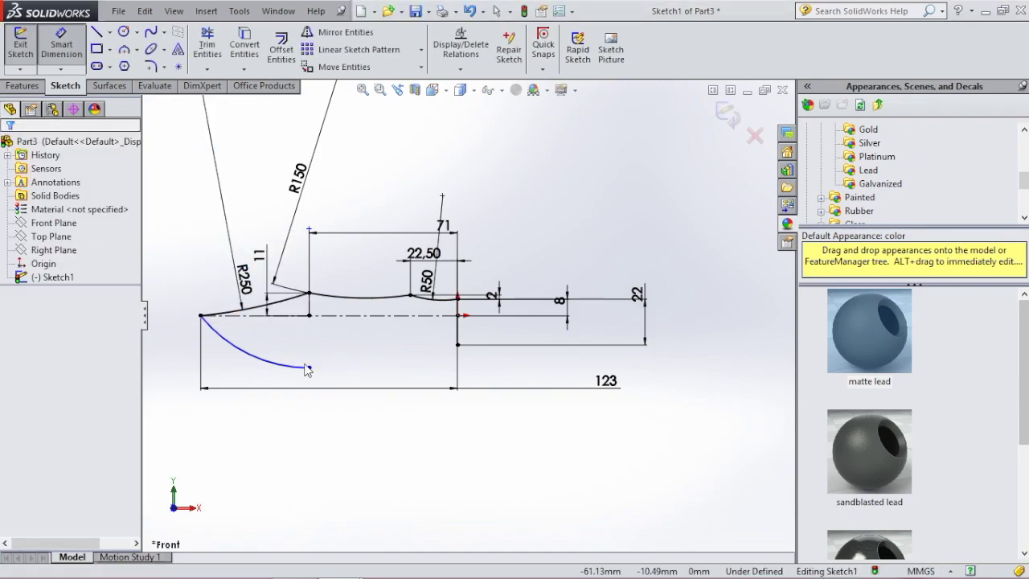
pyautogui.press('Escape')
# Step: Set the vertical distance between the 11 mm line's top and the lower arc's free end to 29 mm
pyautogui.scroll(-3, 298, 371)
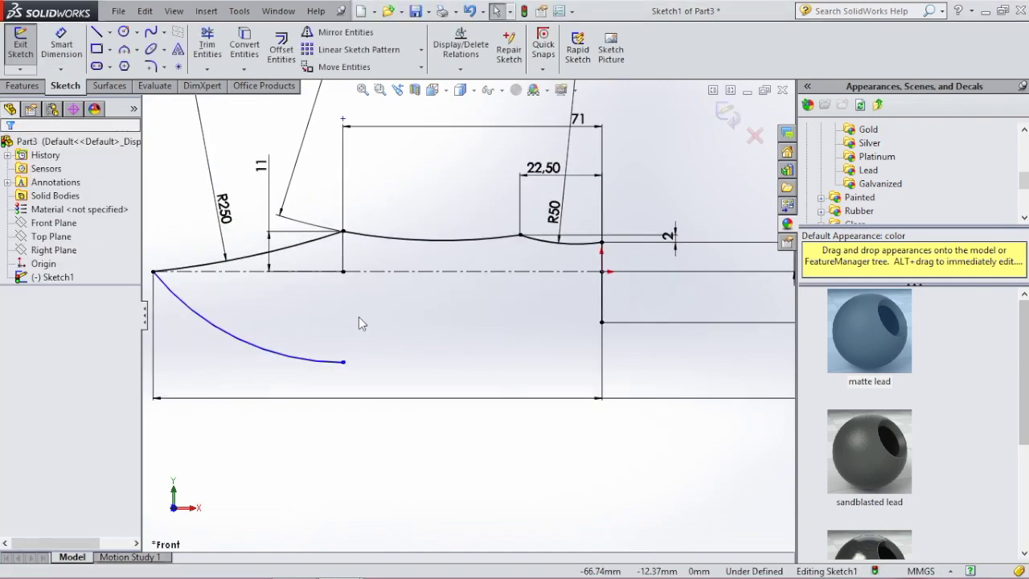
pyautogui.click(61, 46)
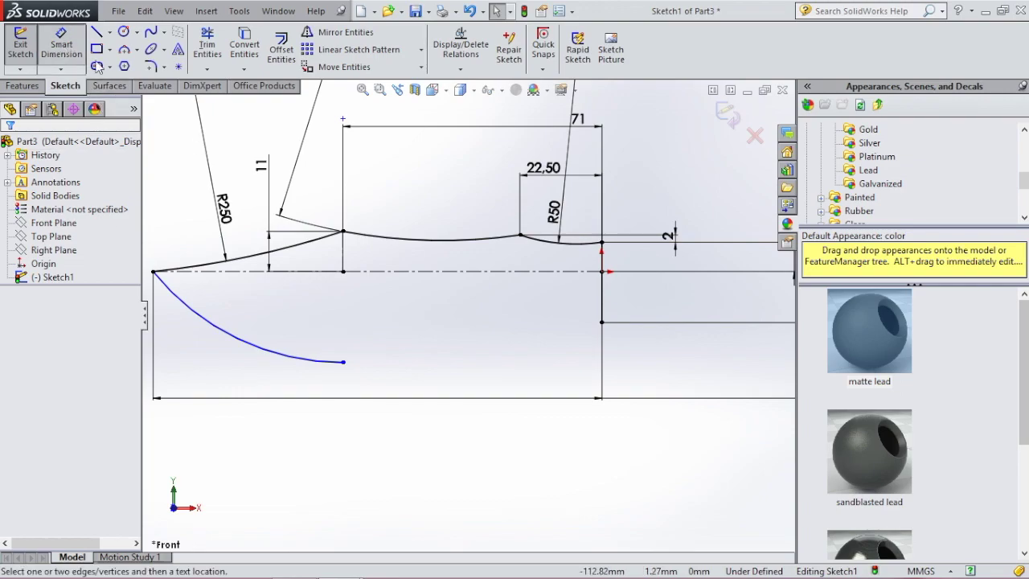
pyautogui.scroll(2, 359, 255)
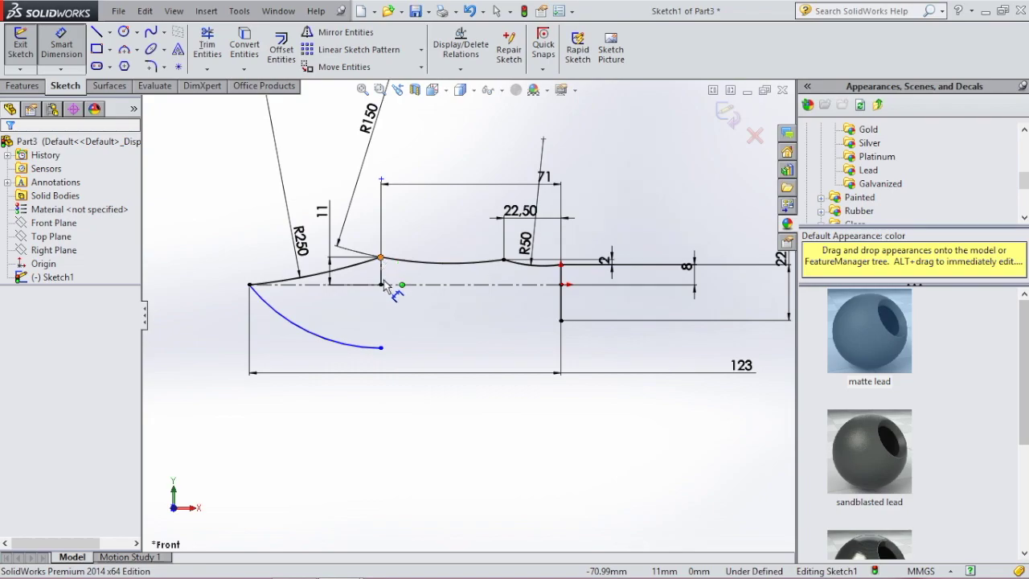
pyautogui.click(384, 282)
pyautogui.click(381, 258)
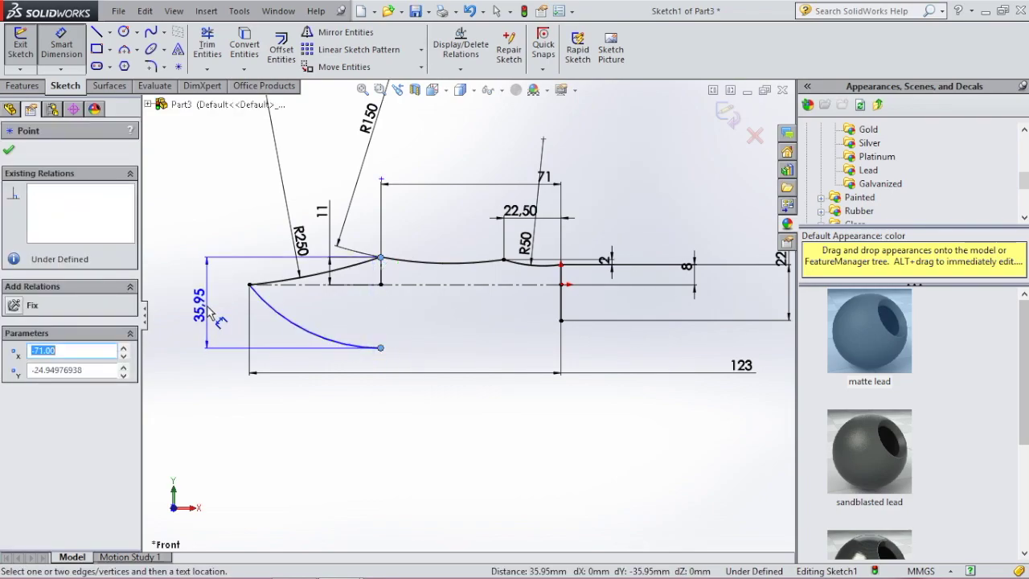
pyautogui.click(204, 303)
pyautogui.write('2')
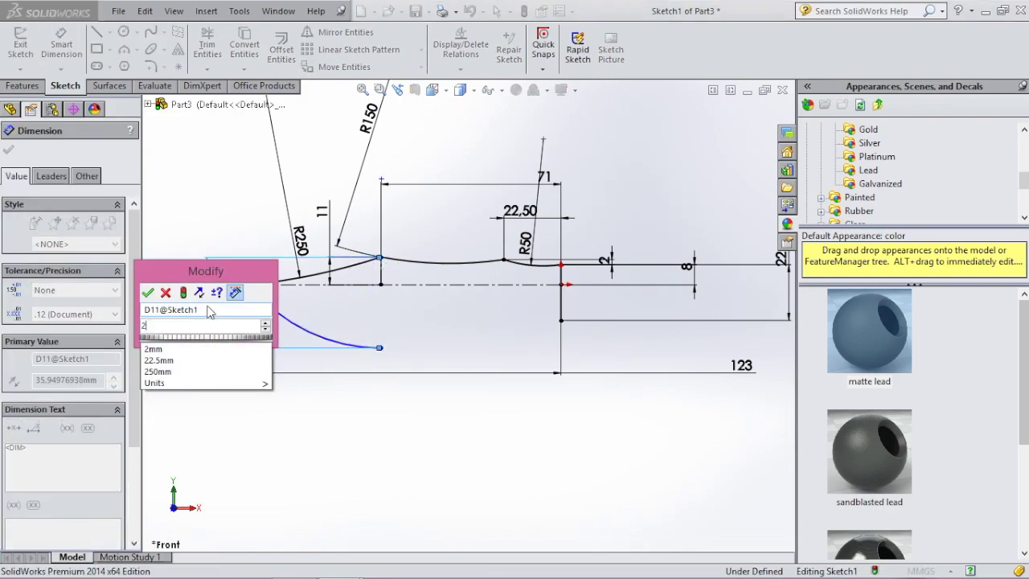
pyautogui.write('9')
pyautogui.press('Return')
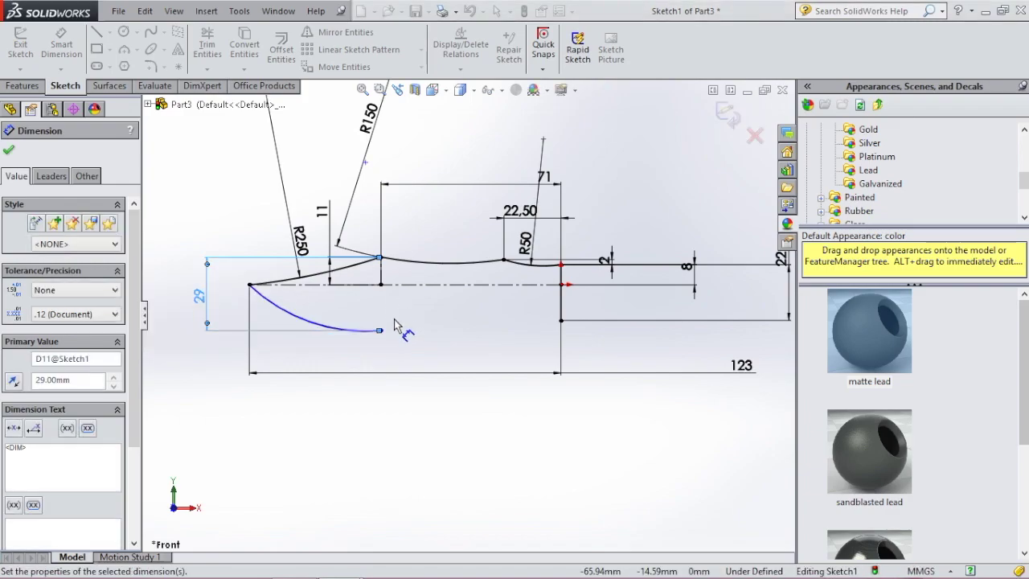
pyautogui.press('Escape')
# Step: Draw a slightly rising line about 5 mm long from the 22 mm line's lower end toward the profile's tip
pyautogui.scroll(-3, 393, 309)
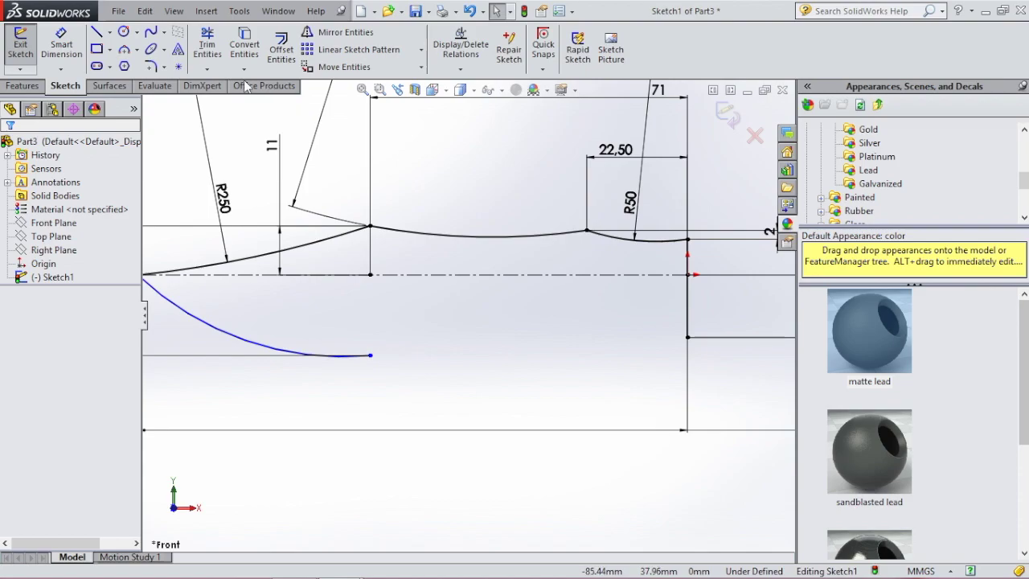
pyautogui.click(96, 32)
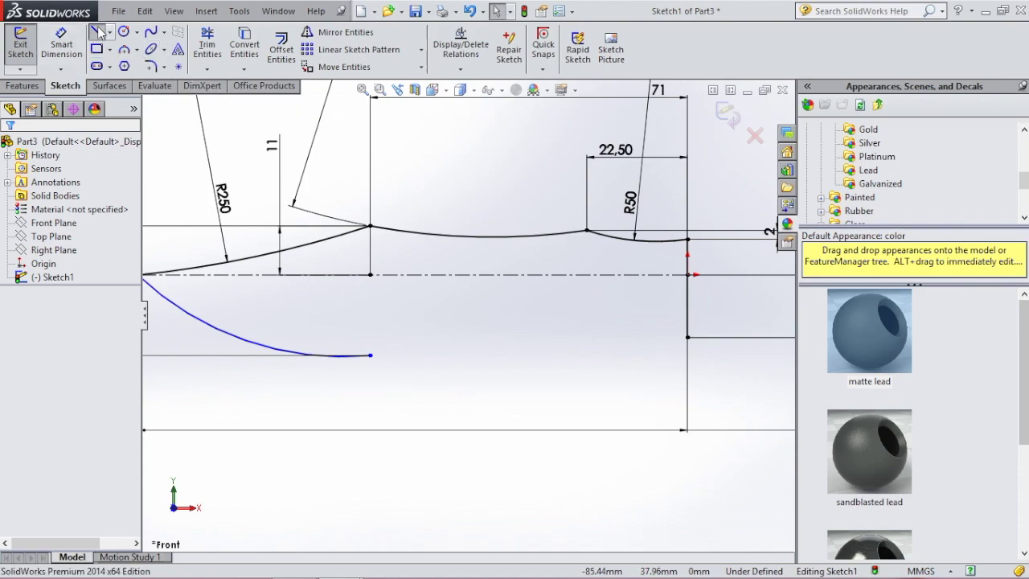
pyautogui.click(687, 338)
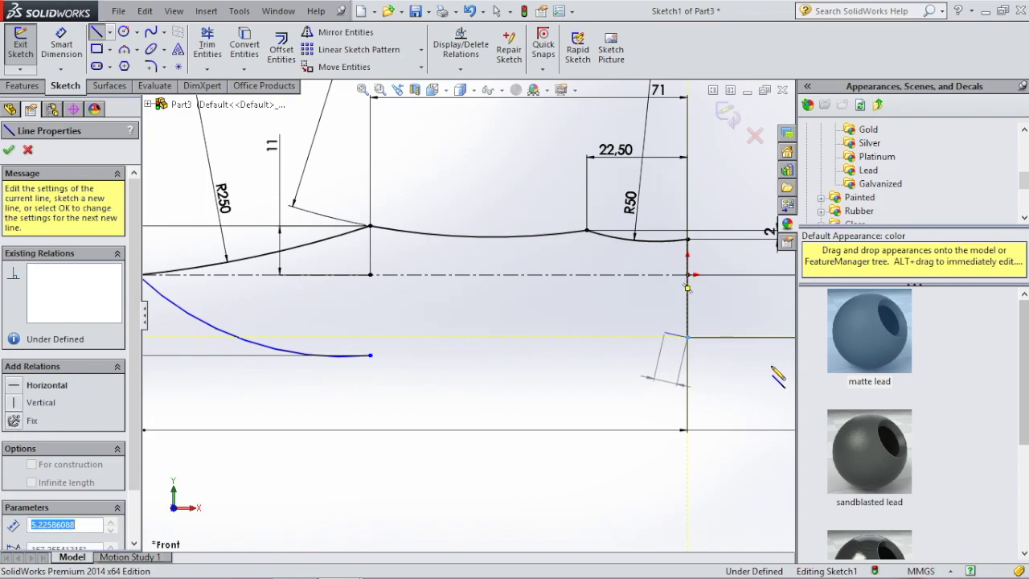
pyautogui.press('Escape')
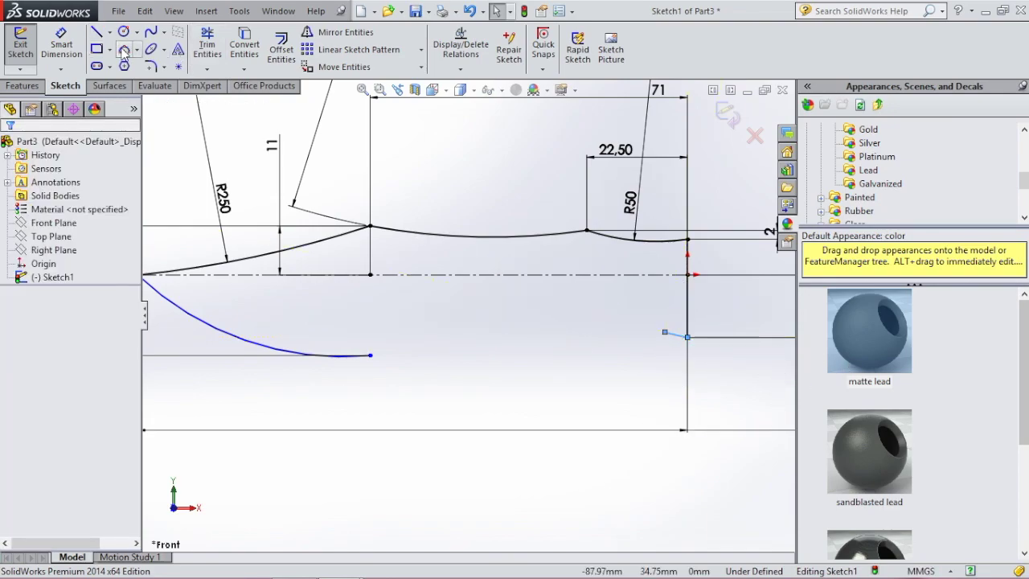
# Step: Draw a small upward-bulging three-point arc from the short line's free end toward the lower arc
pyautogui.press('a')
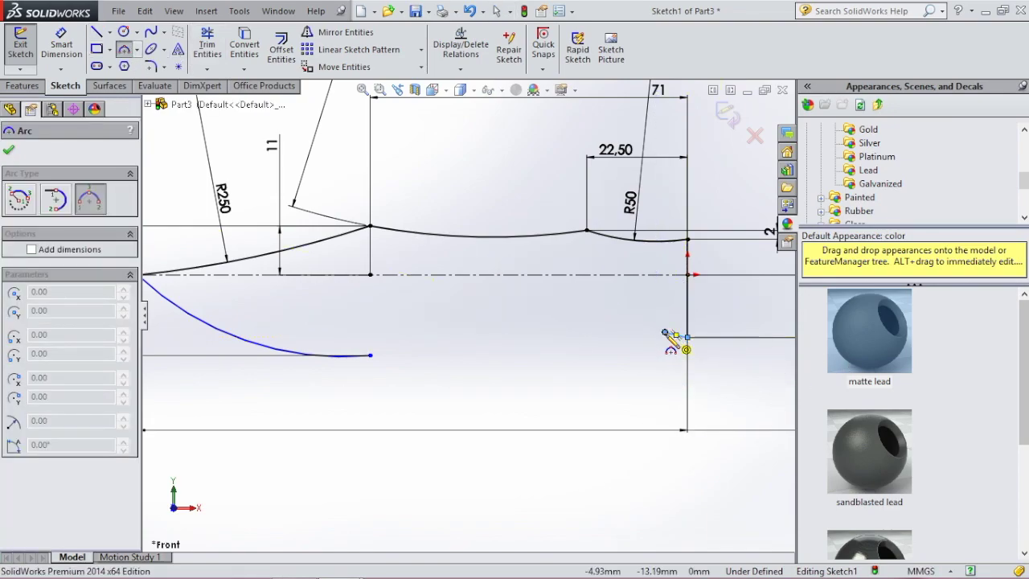
pyautogui.click(616, 346)
pyautogui.click(629, 347)
pyautogui.press('Escape')
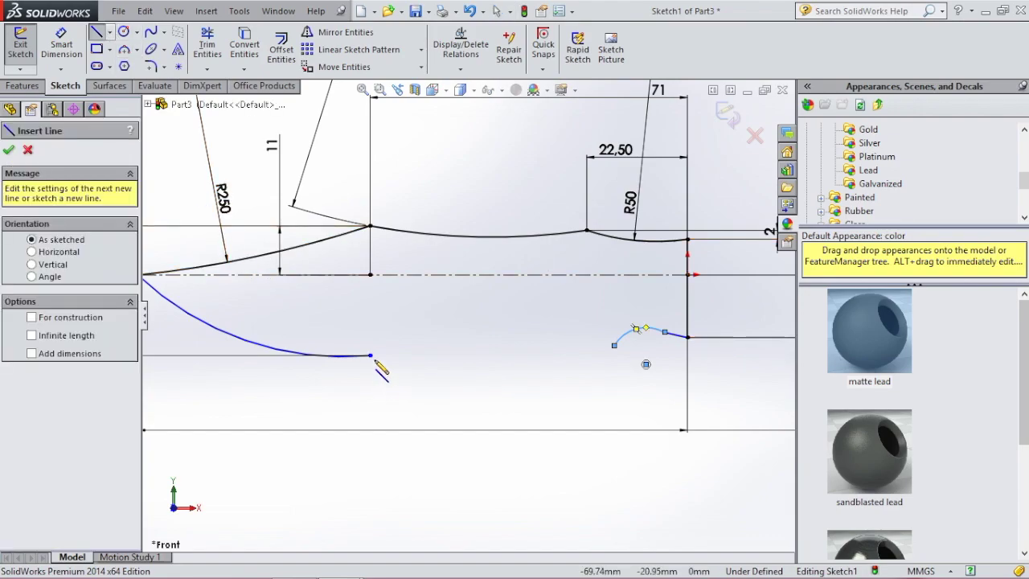
# Step: Connect the lower arc's free end to the small arc's open end with a straight line
pyautogui.moveTo(370, 356); pyautogui.dragTo(614, 345)
pyautogui.press('Escape')
pyautogui.press('Escape')
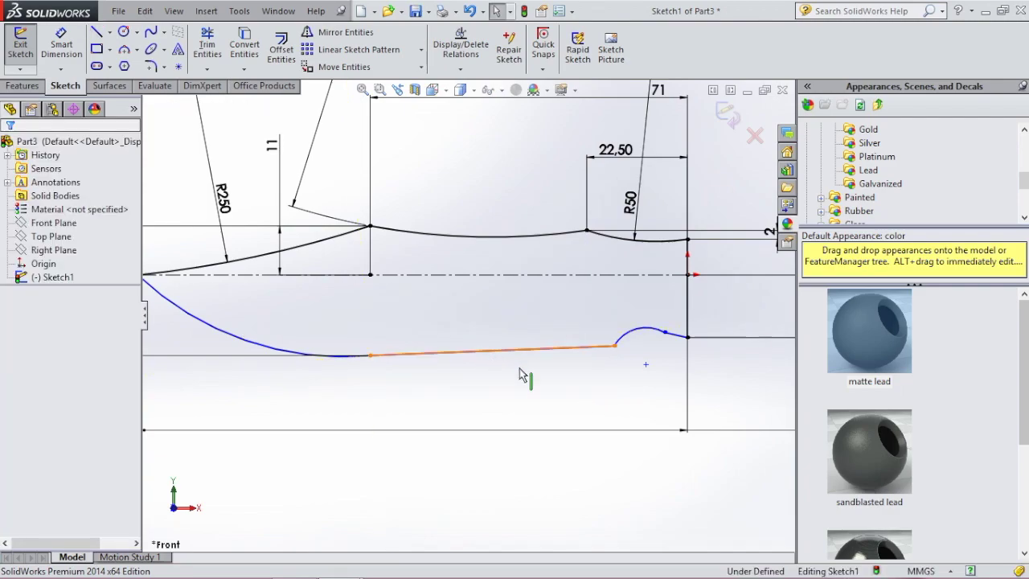
# Step: Make the straight line between the lower arc and the small arc horizontal
pyautogui.click(525, 354)
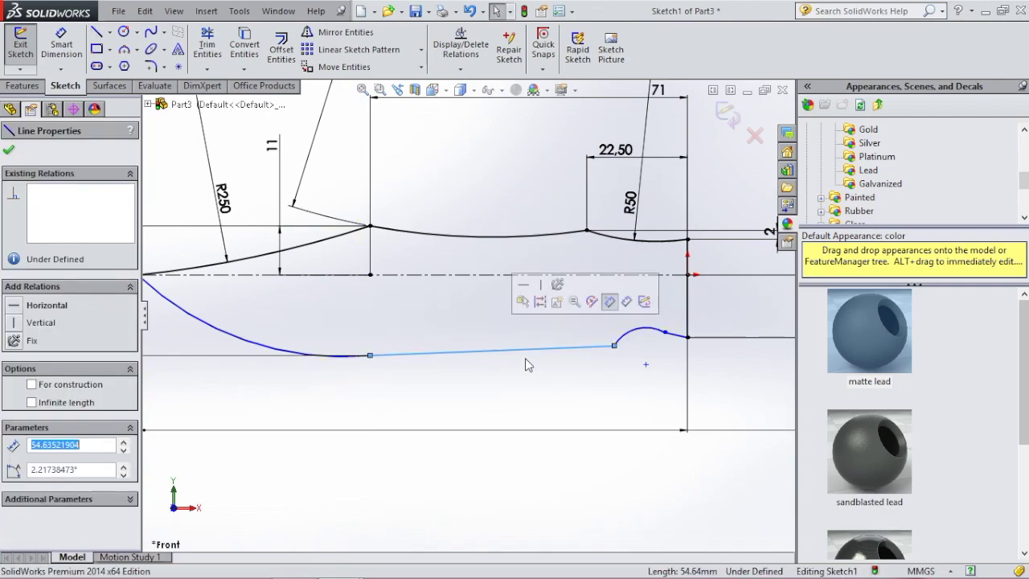
pyautogui.click(523, 288)
pyautogui.press('Escape')
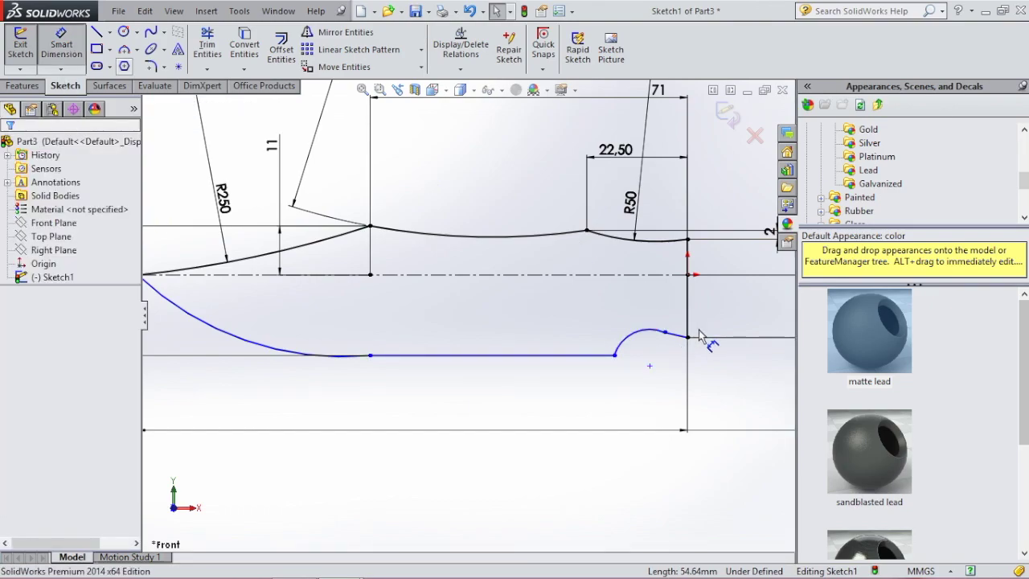
# Step: Set the horizontal distance between the ends of the short line at the 22 mm line's lower end to 5 mm
pyautogui.scroll(4, 692, 321)
pyautogui.scroll(-8, 581, 345)
pyautogui.click(438, 298)
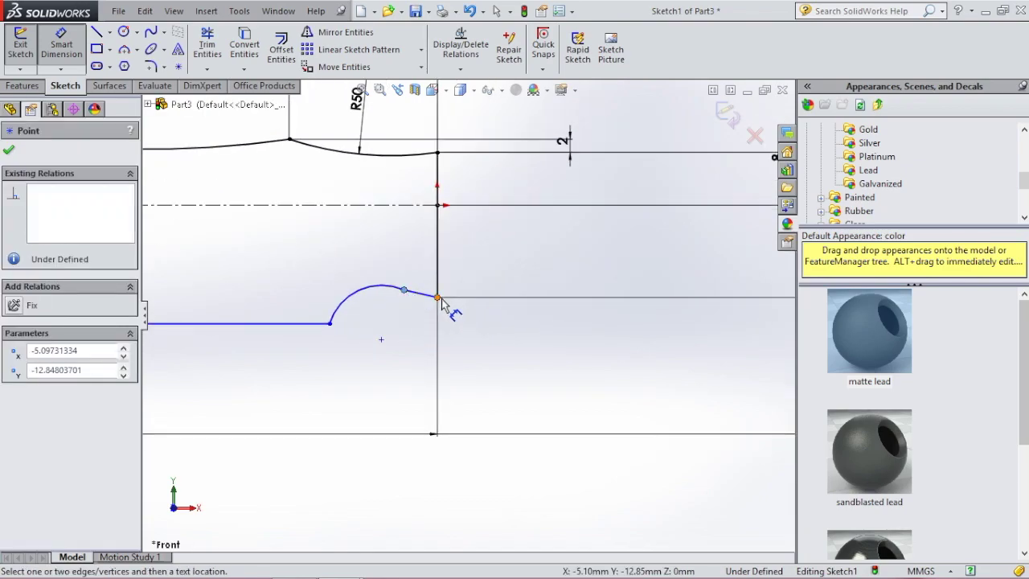
pyautogui.click(423, 363)
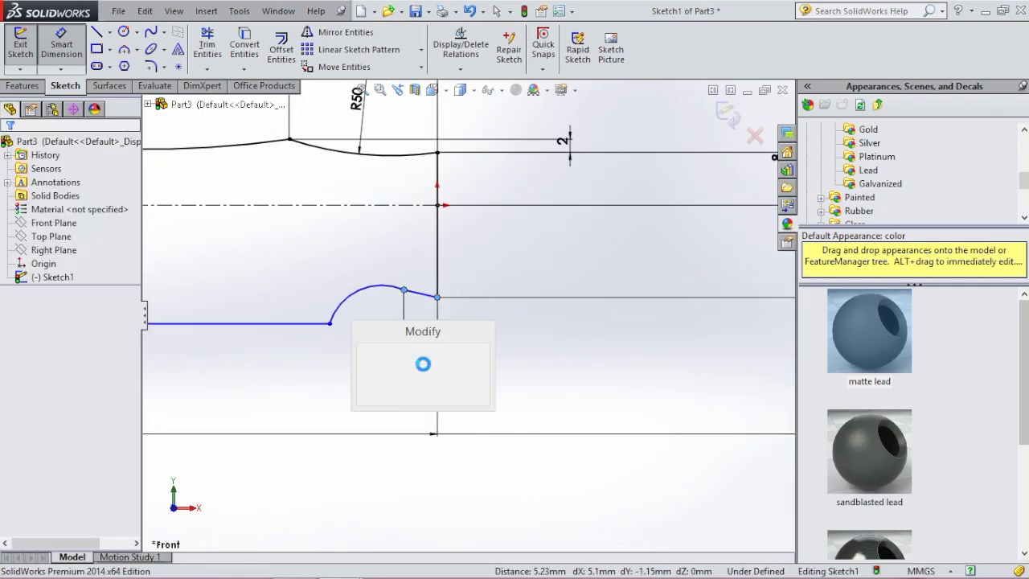
pyautogui.press('Return')
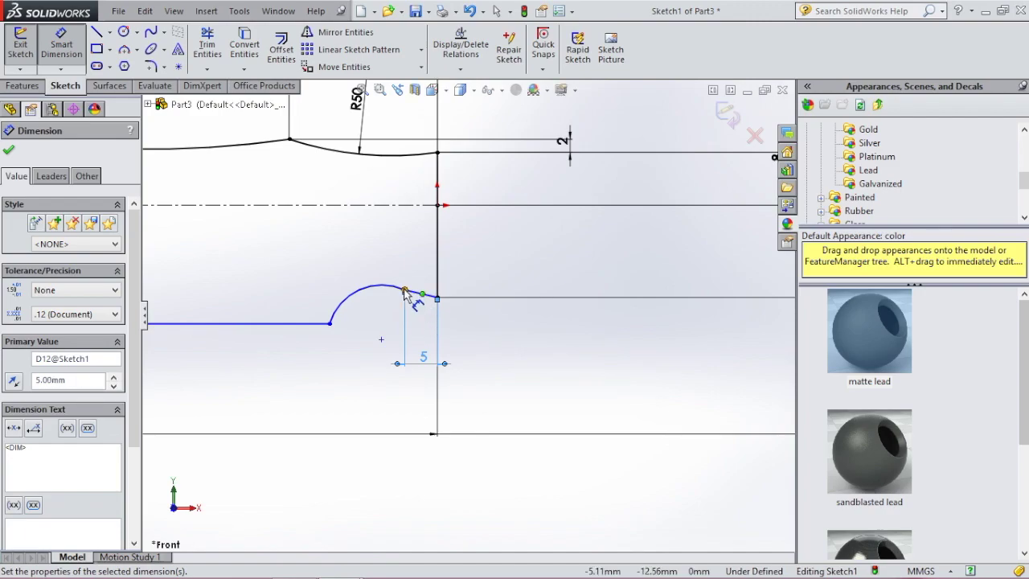
# Step: Set the vertical distance between the short line's two ends to 0.5 mm
pyautogui.click(438, 301)
pyautogui.click(438, 296)
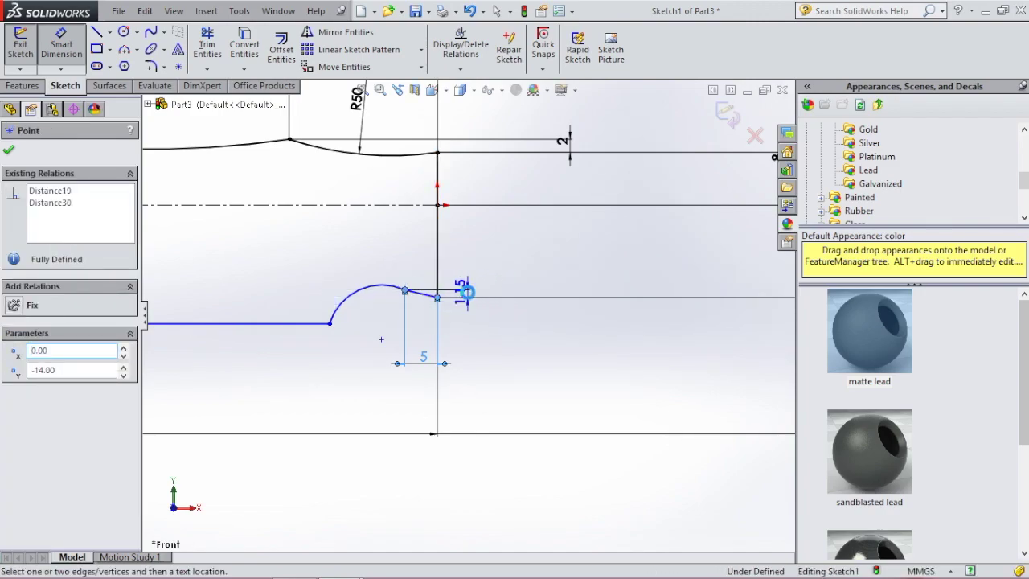
pyautogui.click(473, 299)
pyautogui.write('1.5')
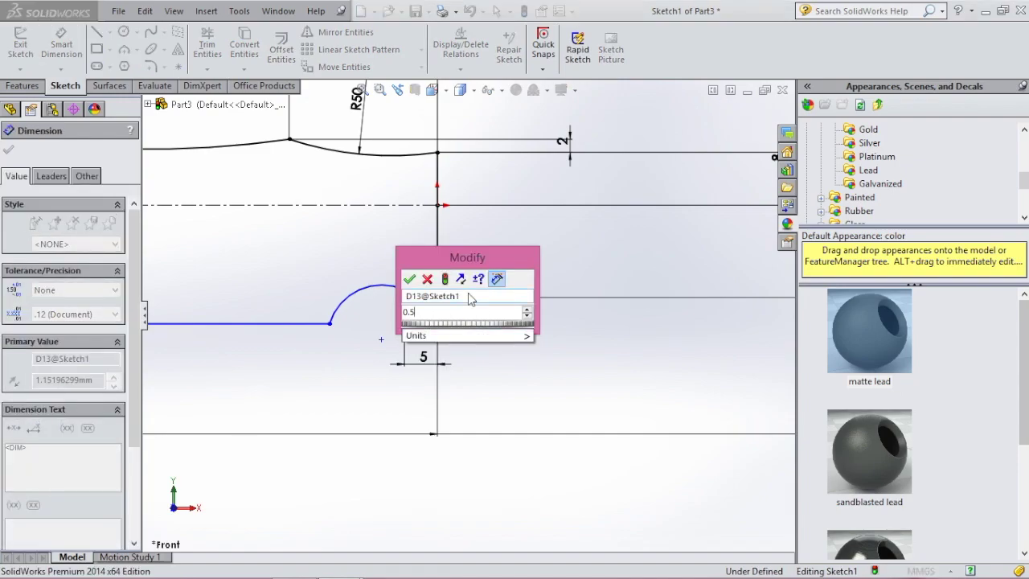
pyautogui.press('Return')
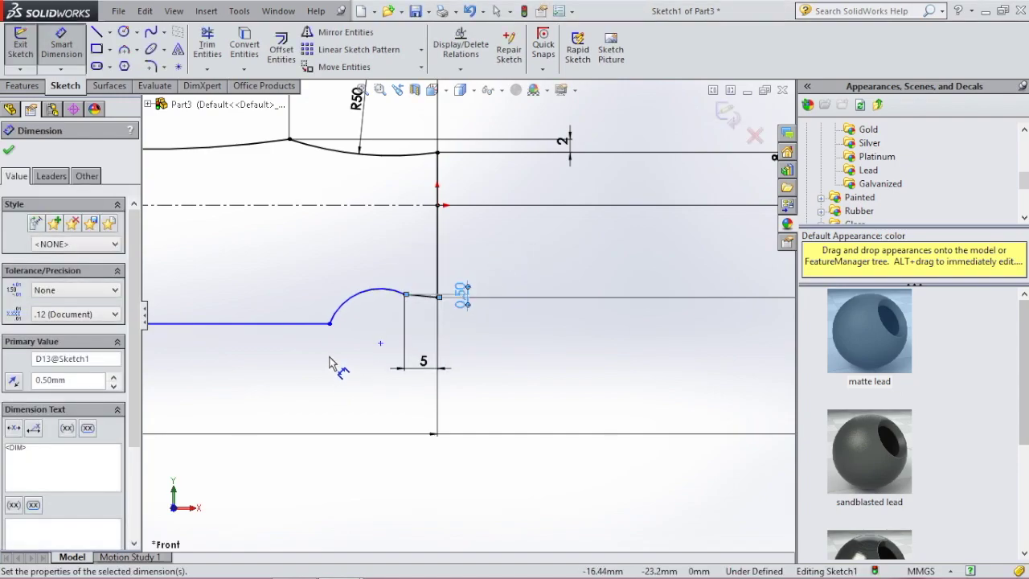
# Step: Set the horizontal distance from the small arc's outer end to the 22 mm line's lower end to 15 mm
pyautogui.click(329, 325)
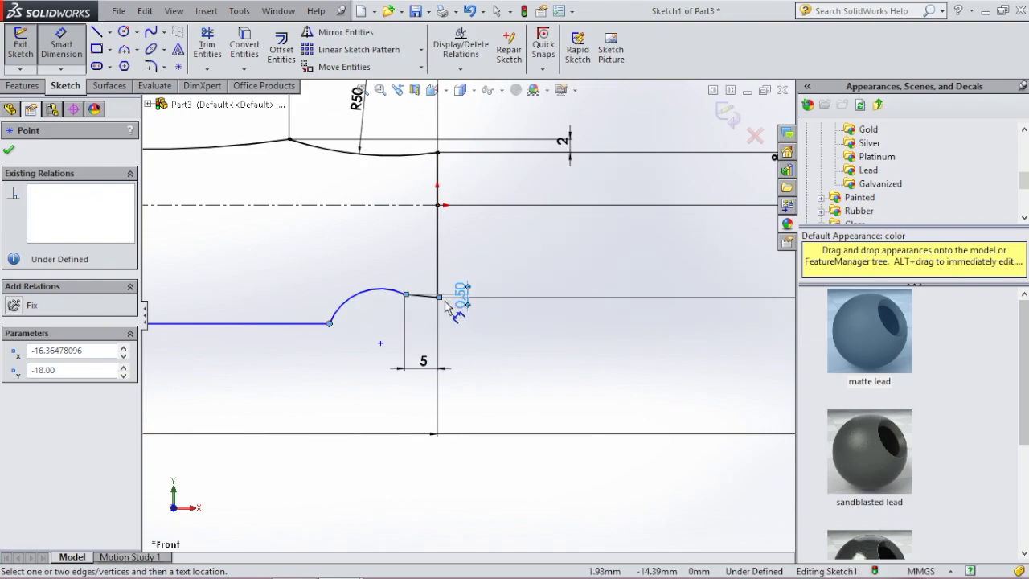
pyautogui.click(438, 297)
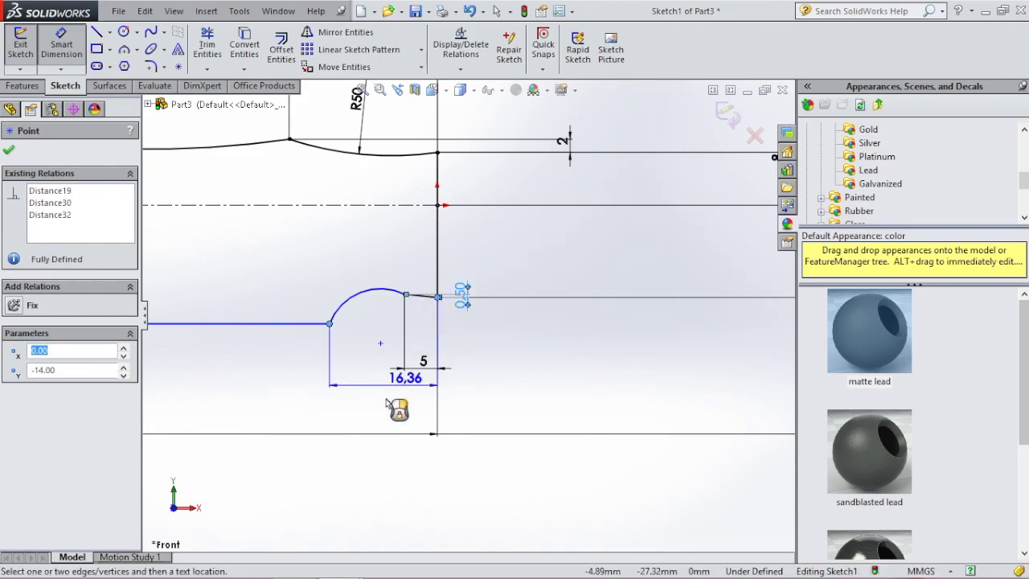
pyautogui.click(384, 346)
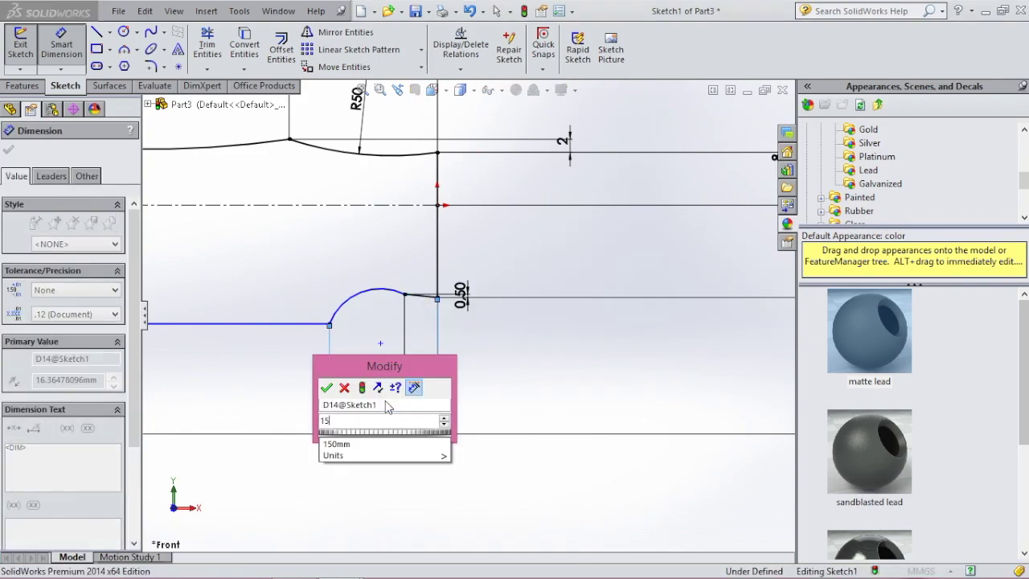
pyautogui.write('15')
pyautogui.press('Return')
pyautogui.press('Escape')
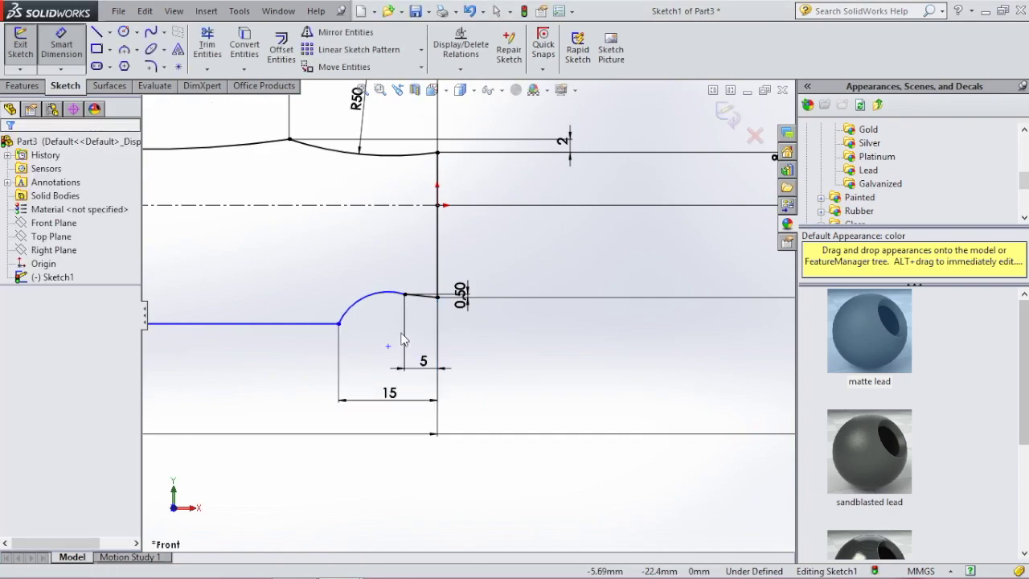
# Step: Make the small arc tangent to the short line, and the large lower arc tangent to the horizontal bottom line
pyautogui.click(384, 291)
pyautogui.keyDown('ctrl'); pyautogui.click(424, 296); pyautogui.keyUp('ctrl')
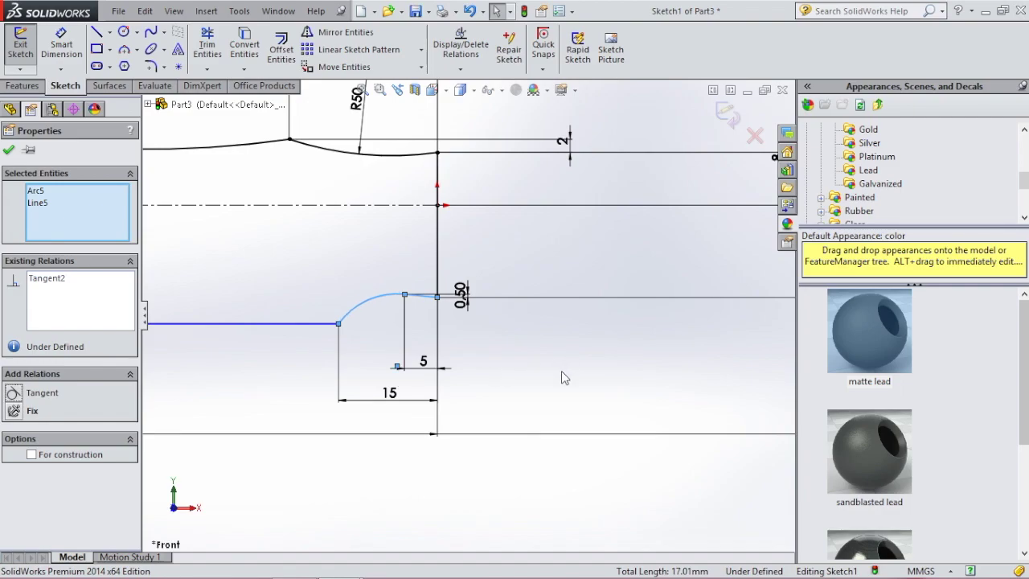
pyautogui.scroll(6, 468, 314)
pyautogui.scroll(-2, 180, 328)
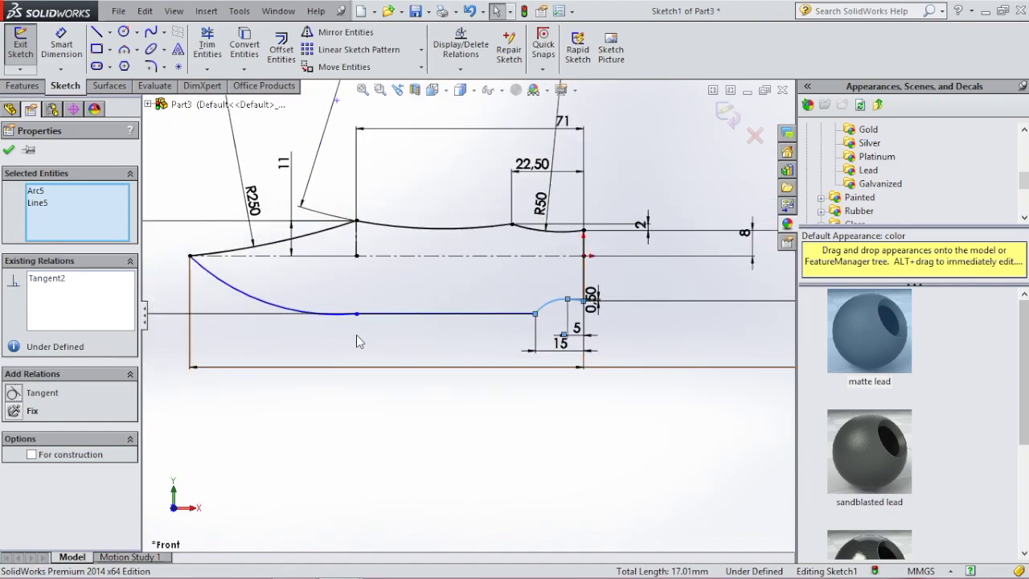
pyautogui.click(380, 313)
pyautogui.keyDown('ctrl'); pyautogui.click(249, 301); pyautogui.keyUp('ctrl')
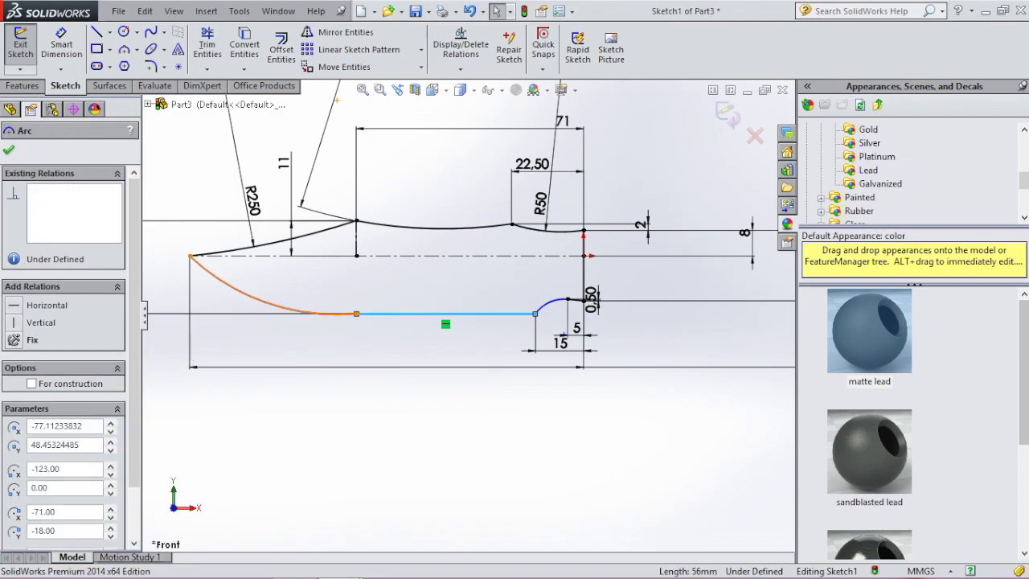
pyautogui.click(15, 394)
pyautogui.click(468, 336)
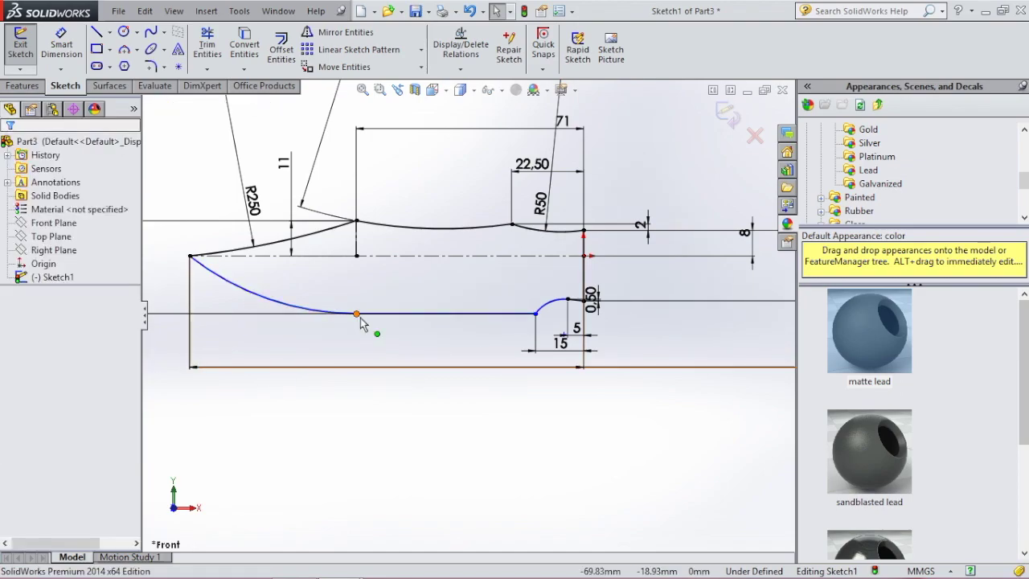
# Step: Align the lower arc's end on the bottom line vertically with the 11 mm construction line's lower end
pyautogui.click(356, 313)
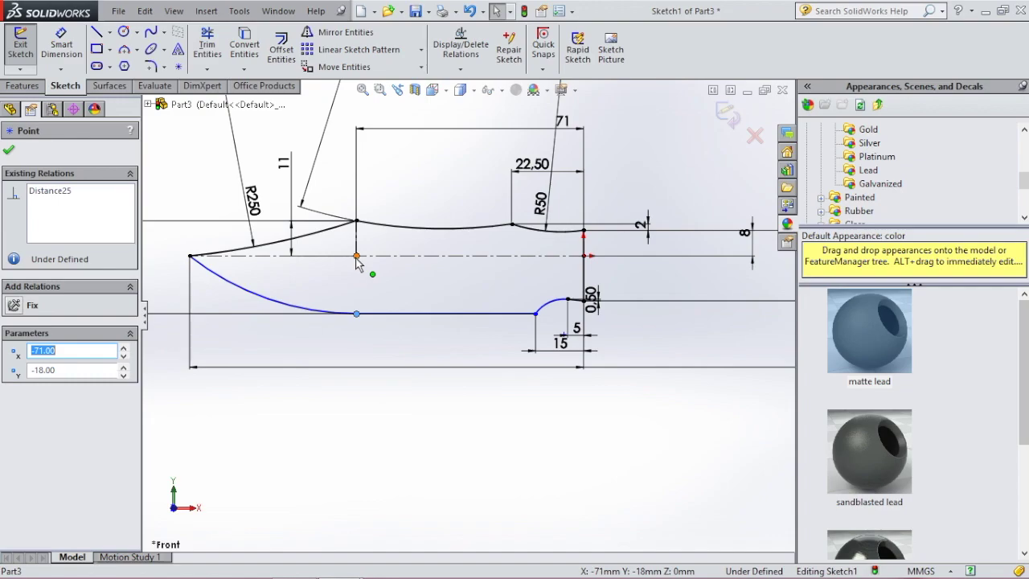
pyautogui.keyDown('ctrl'); pyautogui.click(357, 256); pyautogui.keyUp('ctrl')
pyautogui.click(16, 410)
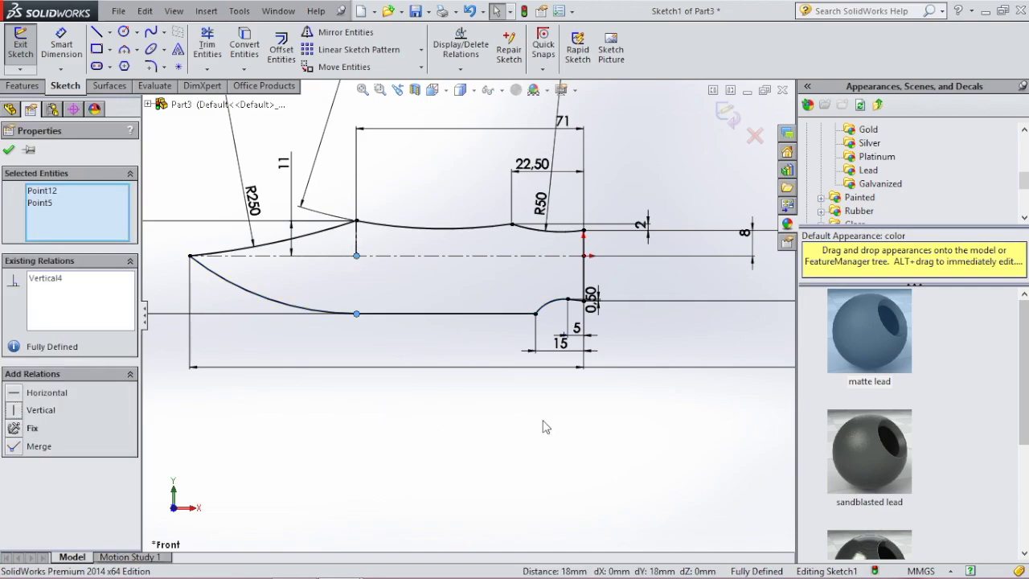
pyautogui.click(528, 450)
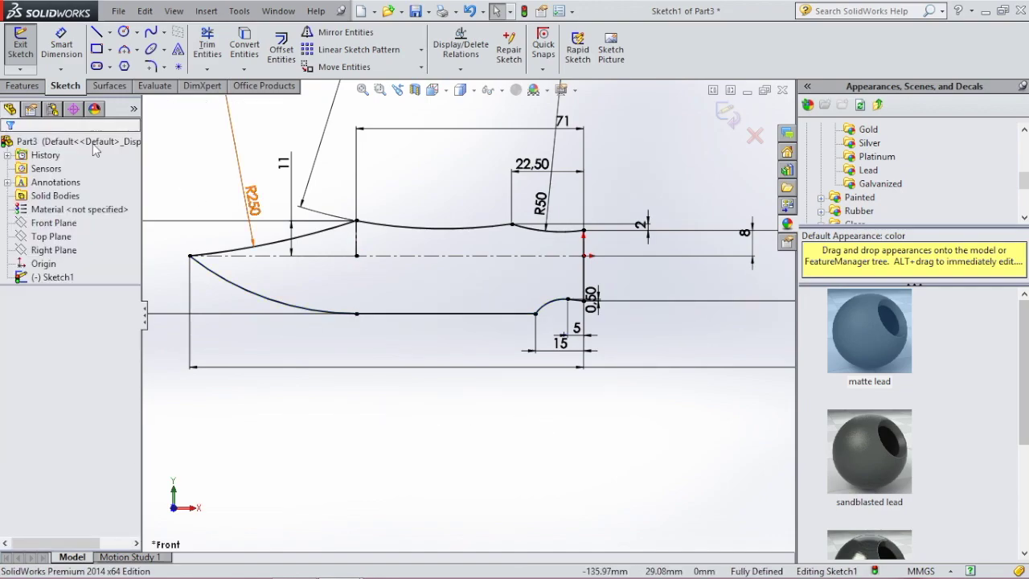
# Step: Extrude the blade profile blind 2.25 mm in Direction 1 and 2.25 mm in Direction 2
pyautogui.click(23, 85)
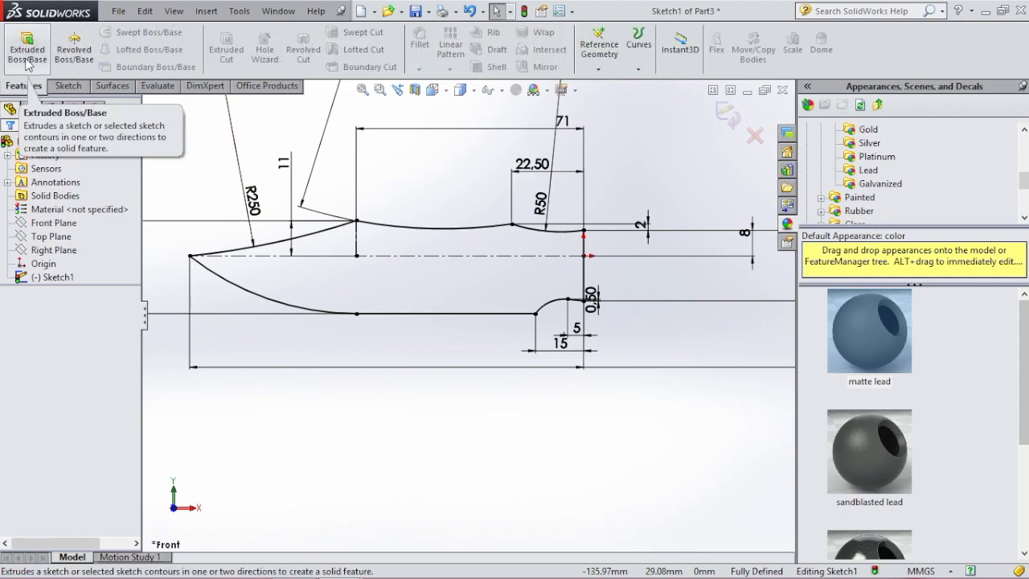
pyautogui.click(27, 48)
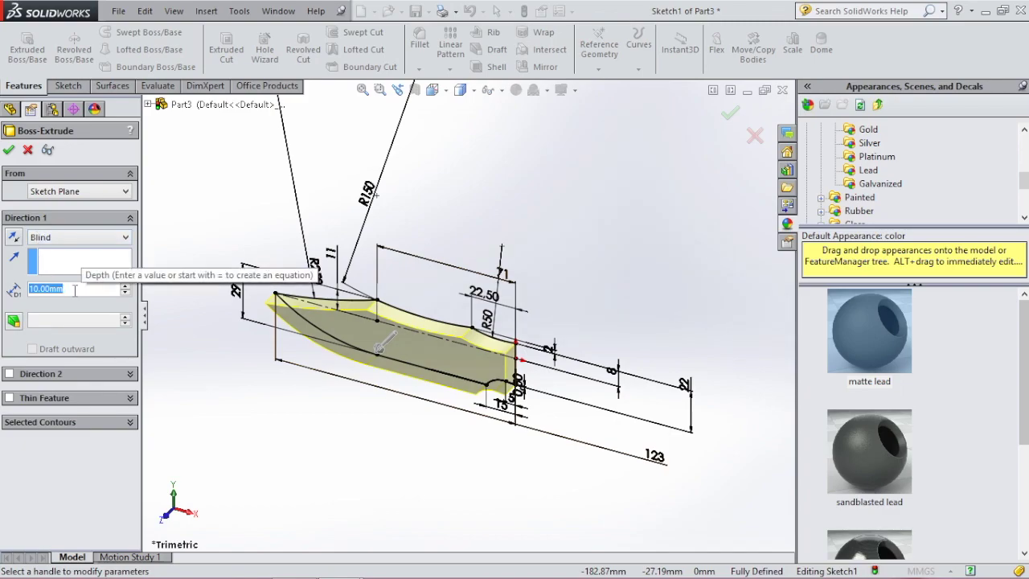
pyautogui.write('2.25')
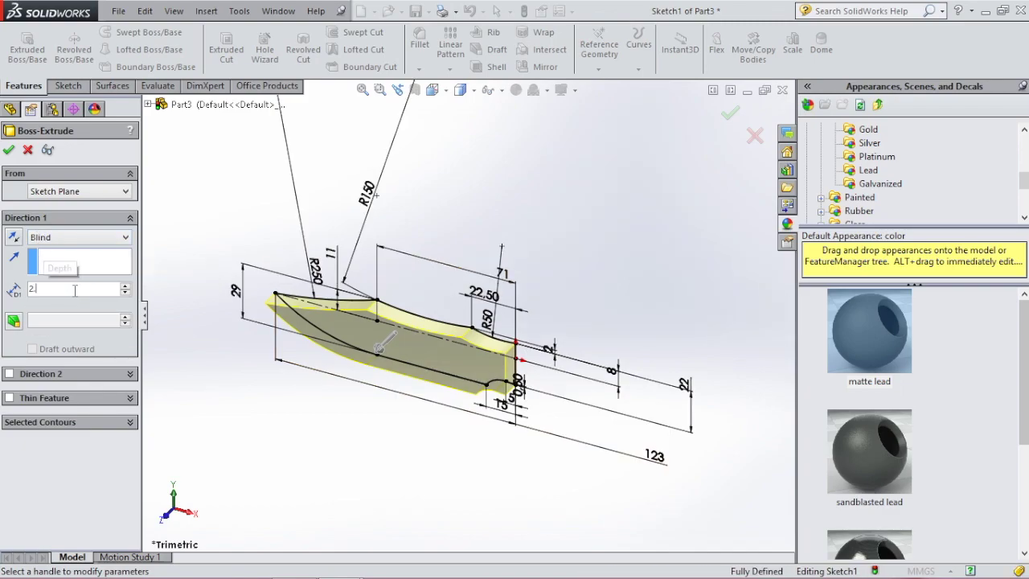
pyautogui.moveTo(74, 304)
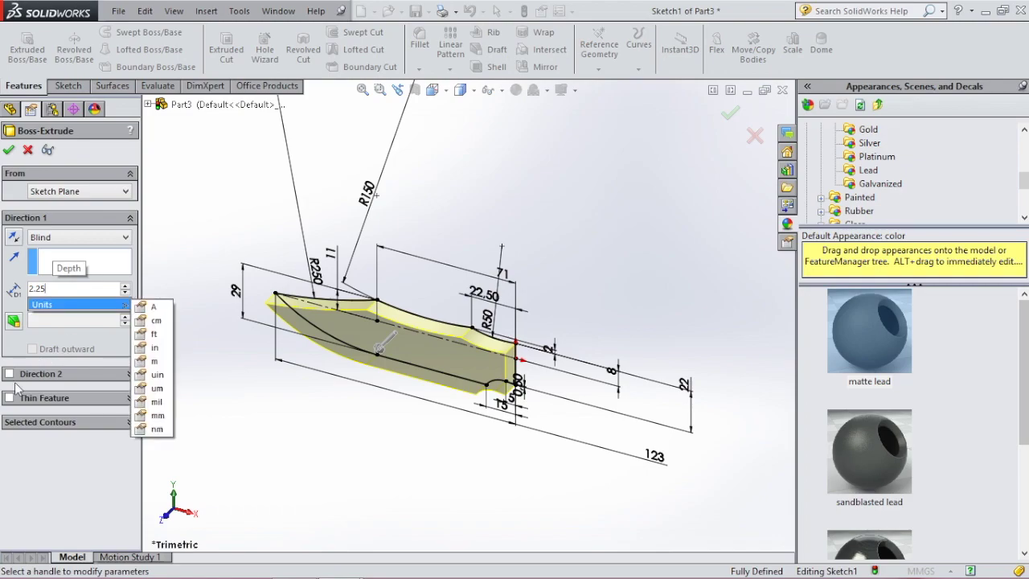
pyautogui.click(11, 374)
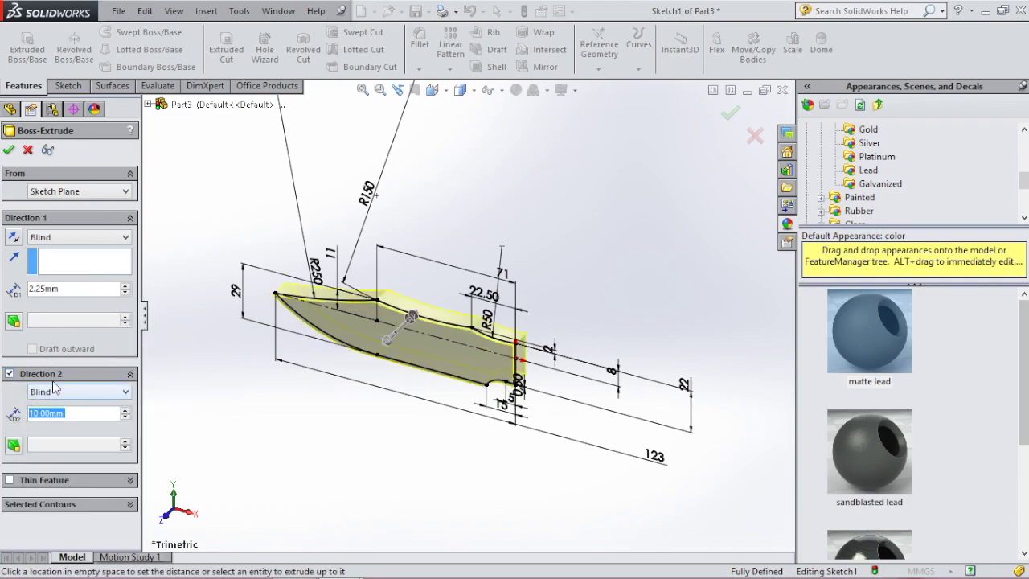
pyautogui.write('2')
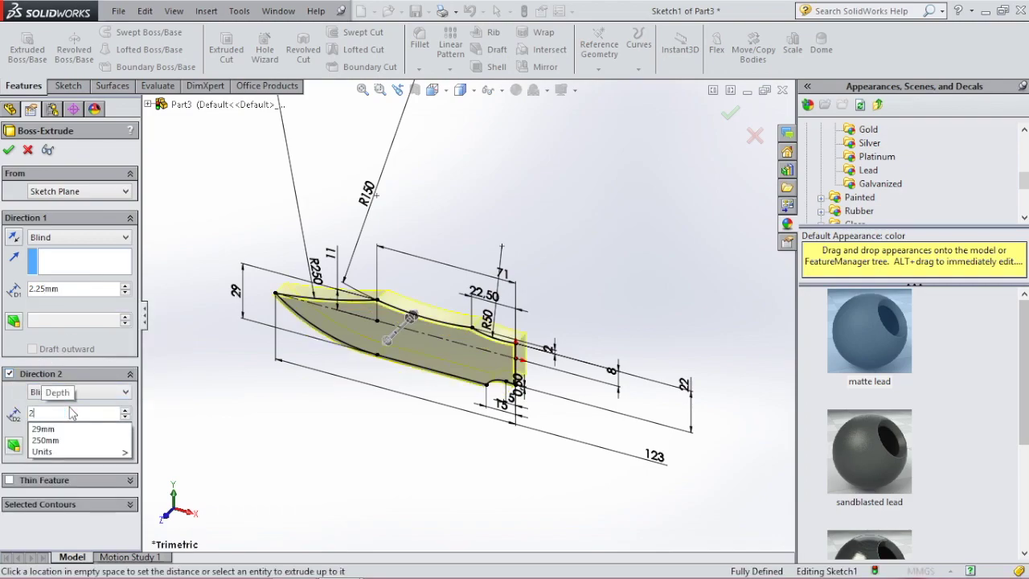
pyautogui.write('.25')
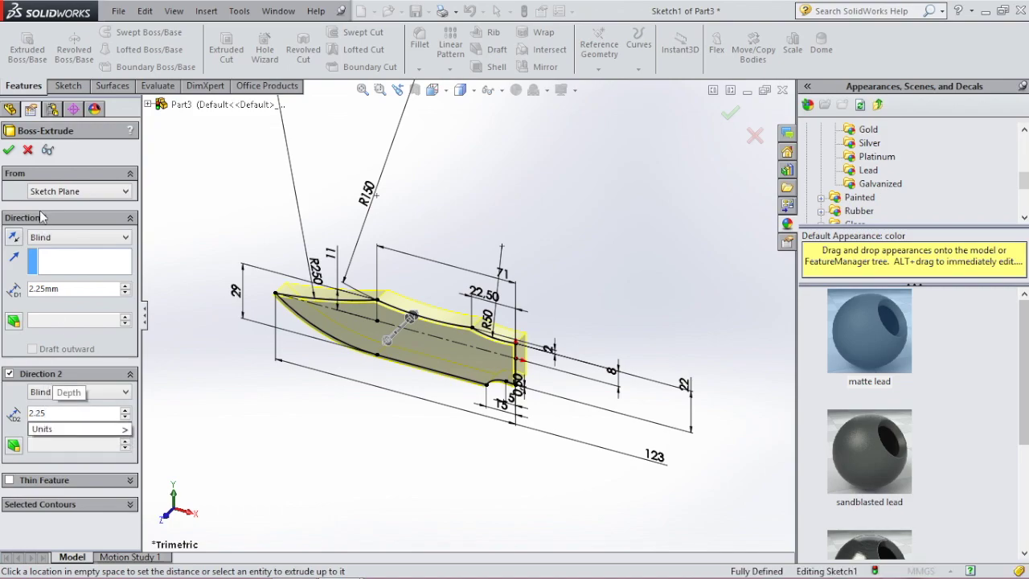
pyautogui.click(10, 150)
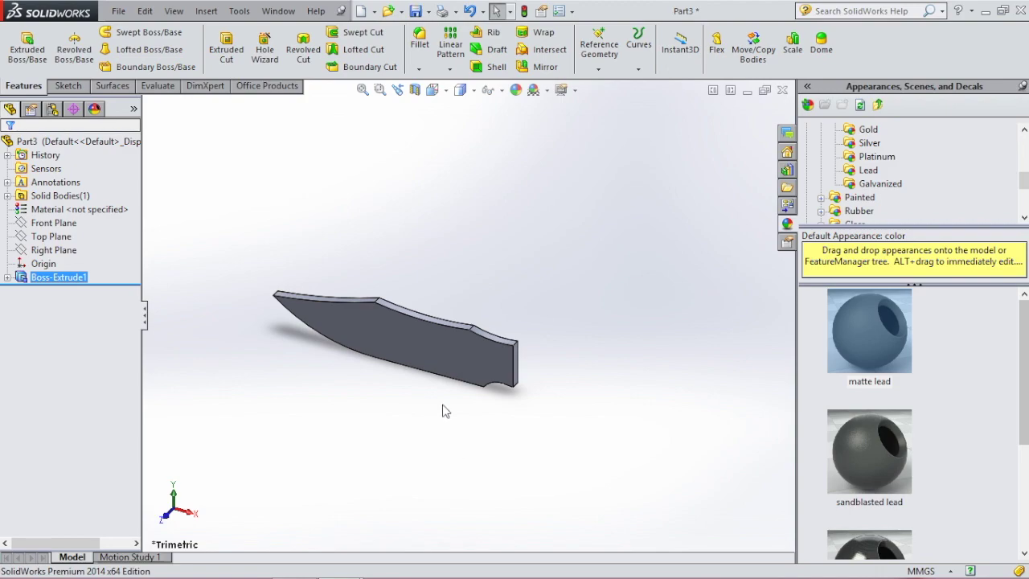
# Step: Start a sketch on the blade's front face and draw a horizontal construction line about 76 mm long from the origin toward the tip
pyautogui.click(438, 344)
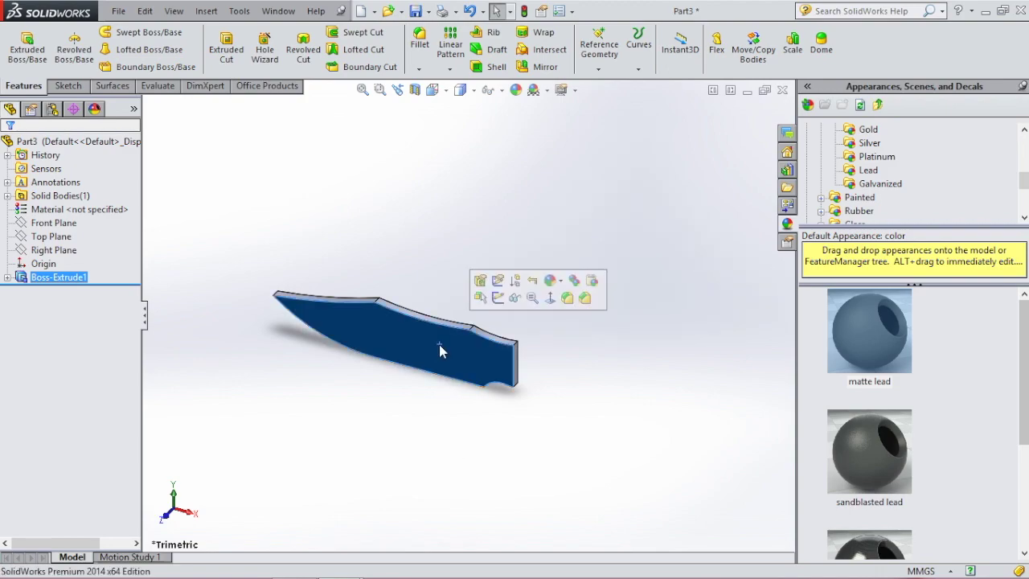
pyautogui.click(498, 298)
pyautogui.click(568, 381)
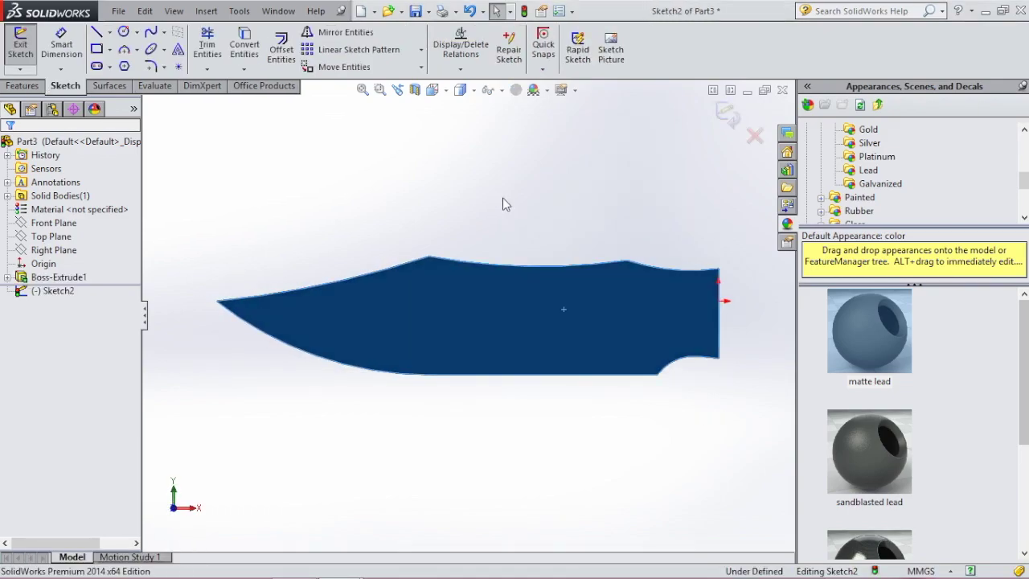
pyautogui.click(110, 32)
pyautogui.click(129, 64)
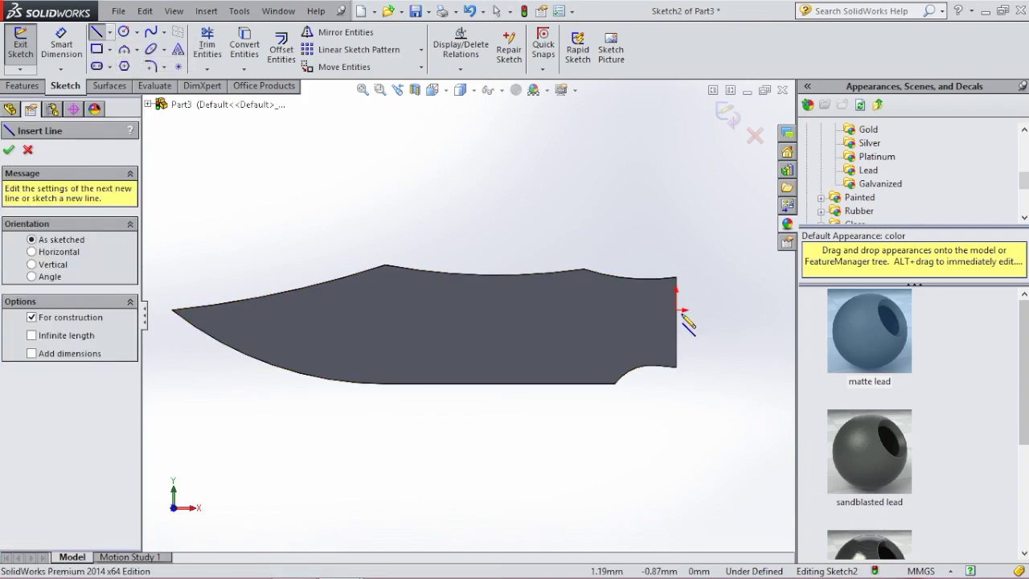
pyautogui.click(677, 309)
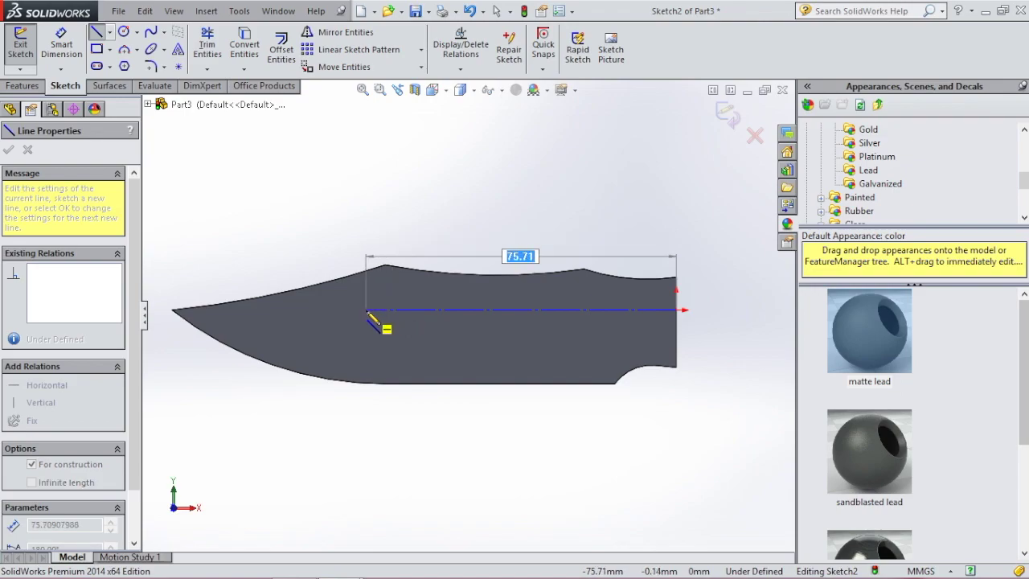
pyautogui.doubleClick(366, 309)
pyautogui.press('Escape')
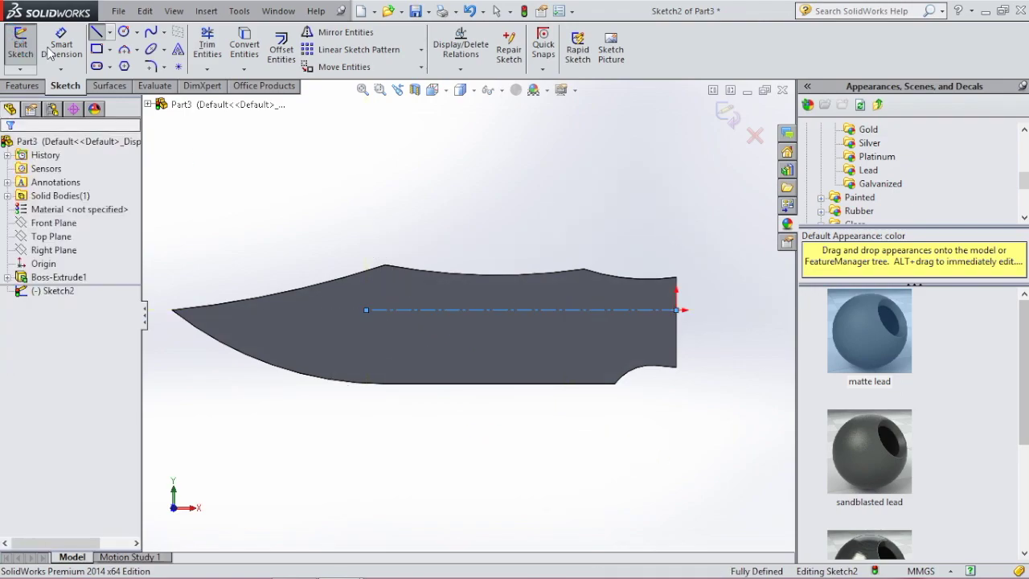
# Step: Set the horizontal construction line's length to 86 mm
pyautogui.click(558, 310)
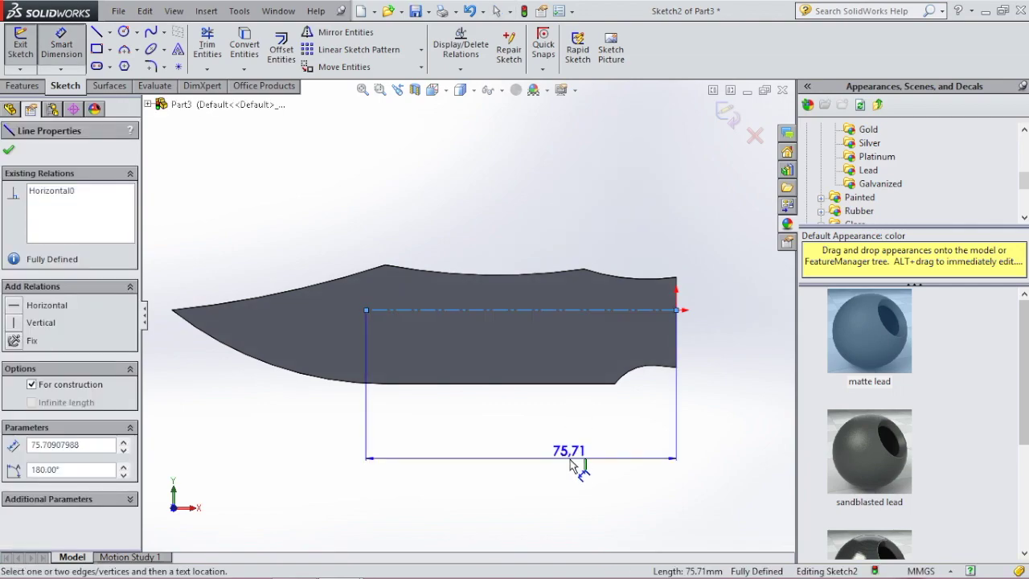
pyautogui.click(572, 465)
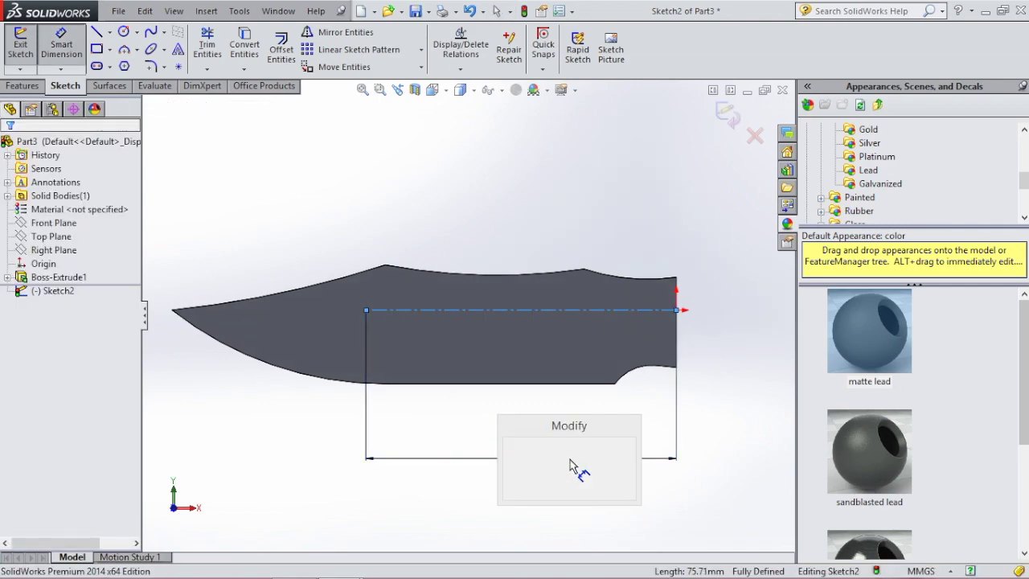
pyautogui.write('86')
pyautogui.press('Return')
pyautogui.press('Escape')
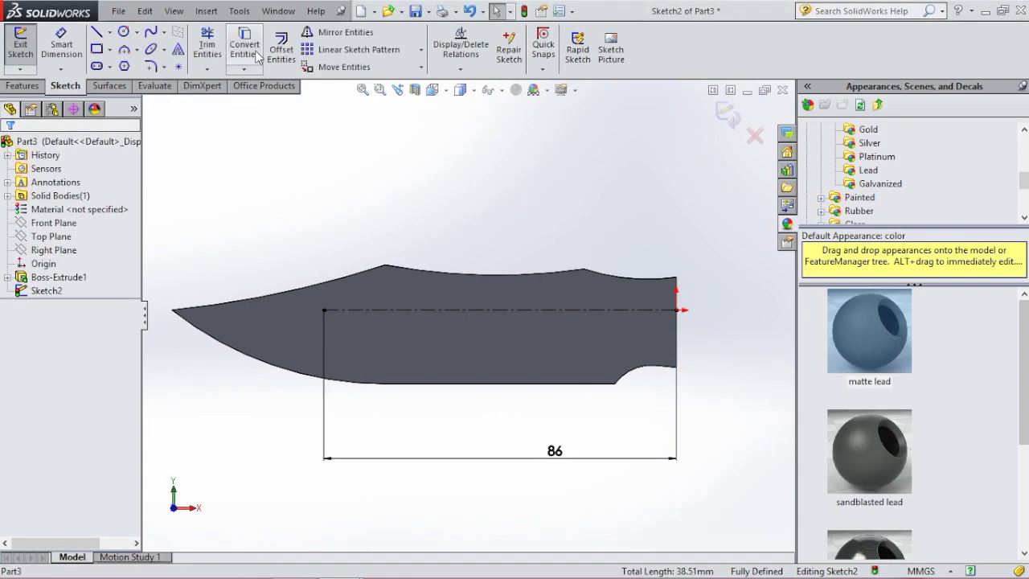
# Step: Convert the two lower notch edges, the straight end edge and the upper rear curved edge into sketch entities
pyautogui.click(245, 44)
pyautogui.click(626, 380)
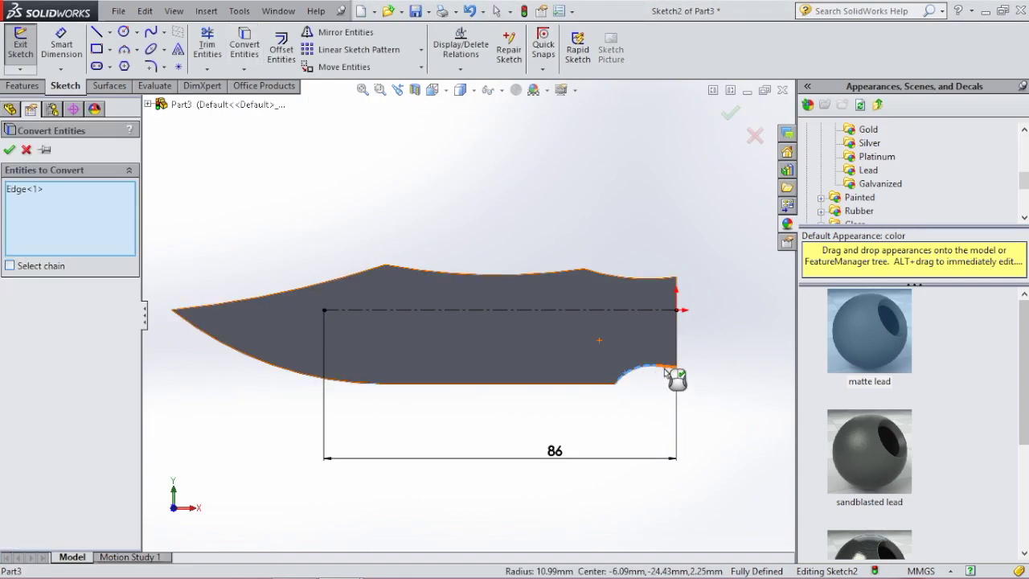
pyautogui.click(677, 347)
pyautogui.click(657, 278)
pyautogui.click(651, 279)
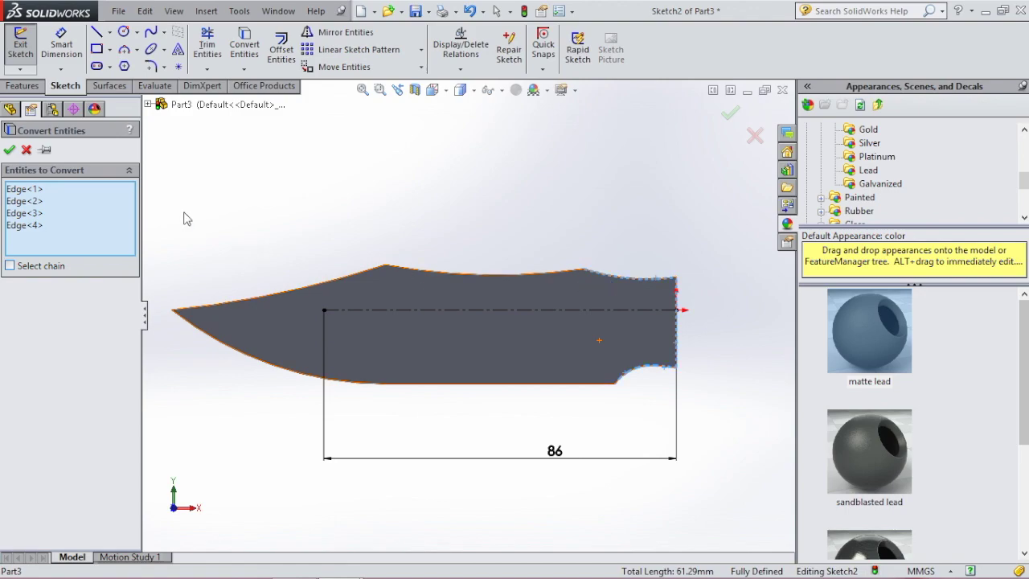
pyautogui.click(11, 150)
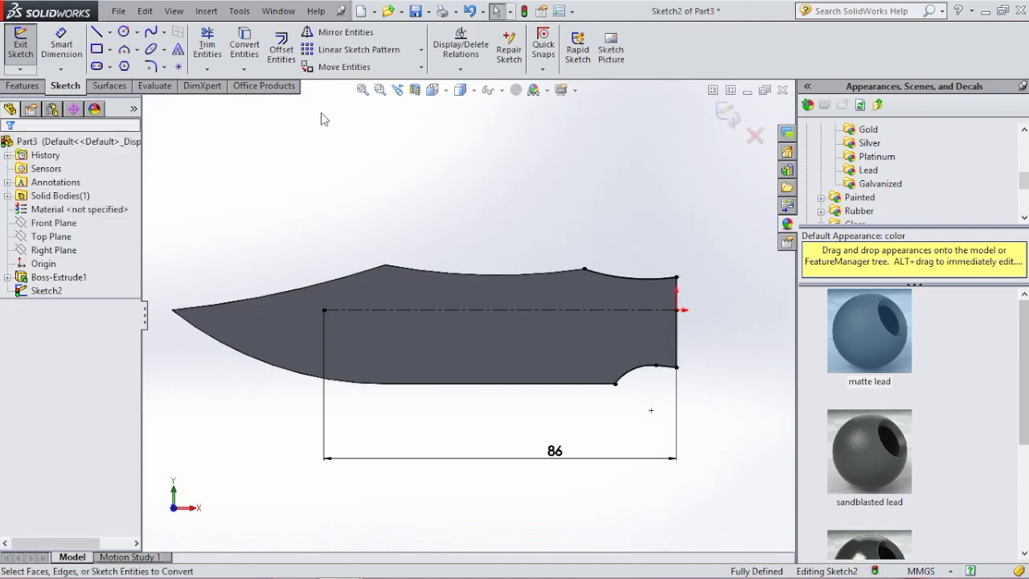
# Step: Draw two connected three-point arcs from the rear corner of the upper edge to the construction line's tip-side end
pyautogui.click(124, 50)
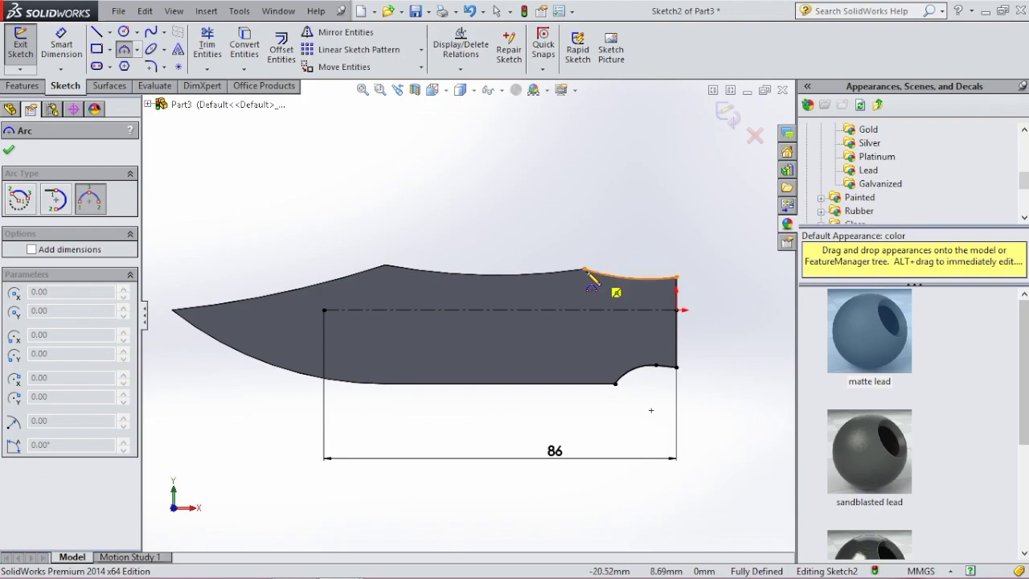
pyautogui.click(584, 270)
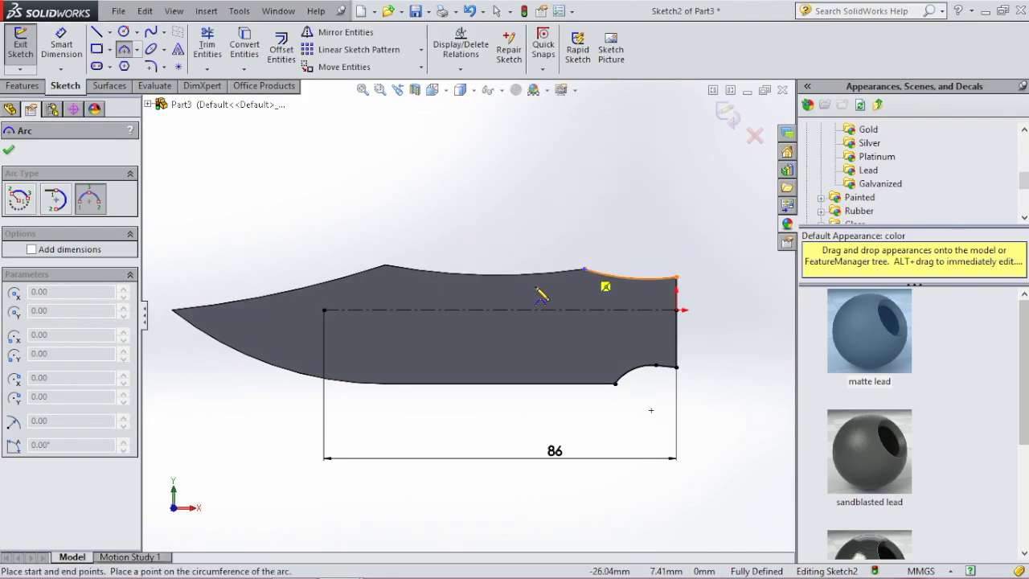
pyautogui.click(476, 296)
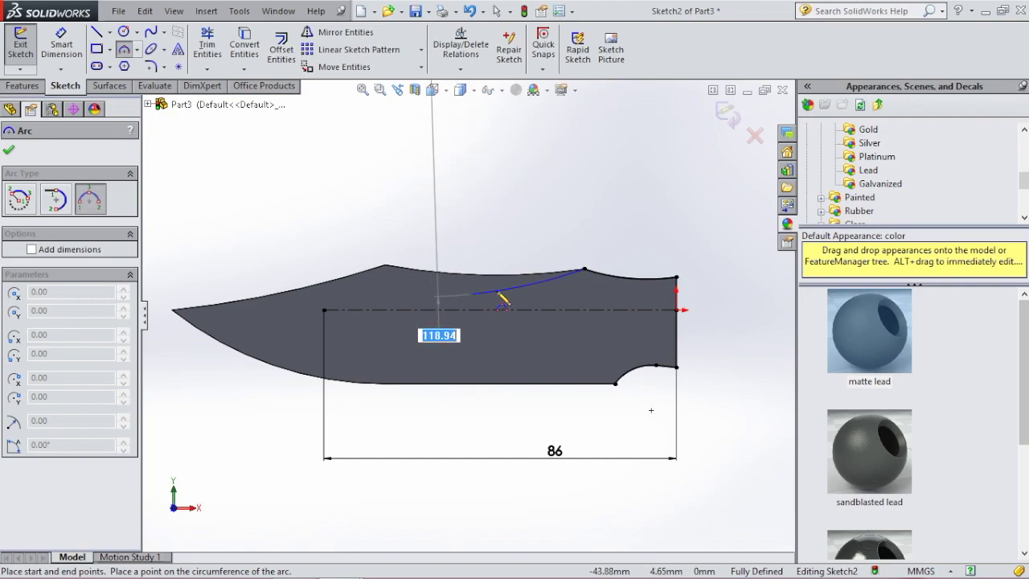
pyautogui.click(498, 291)
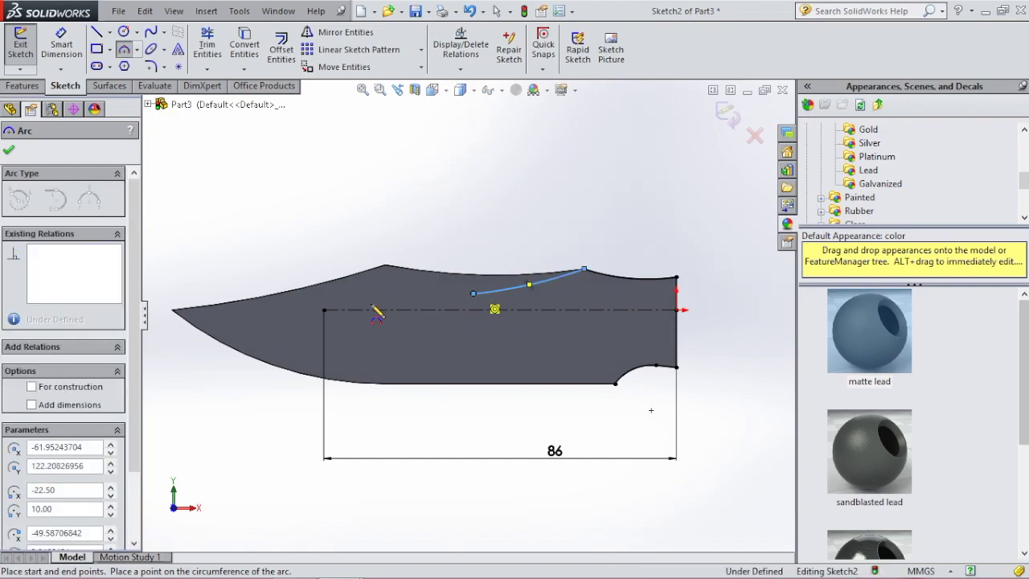
pyautogui.click(474, 295)
pyautogui.click(324, 309)
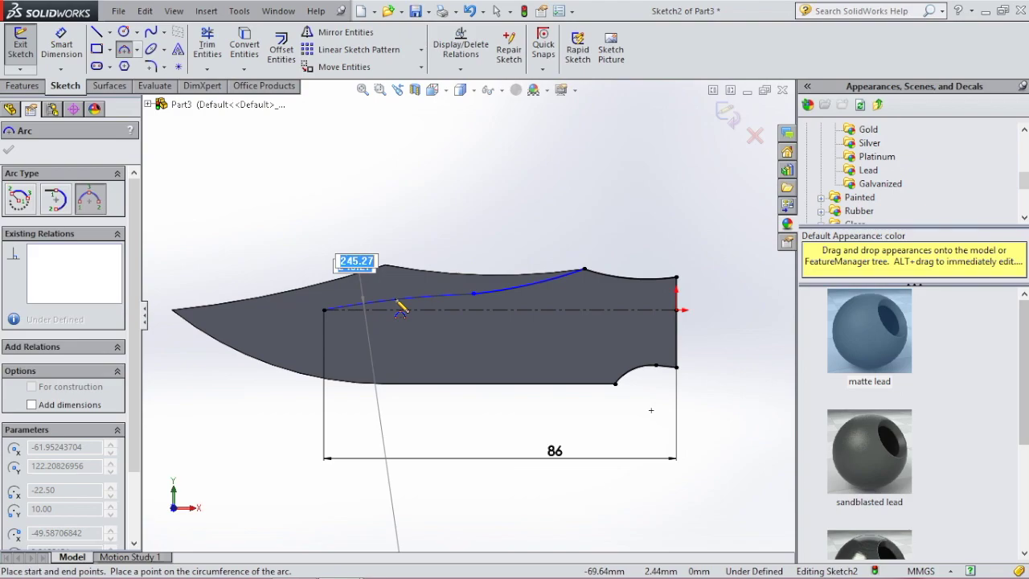
pyautogui.click(399, 304)
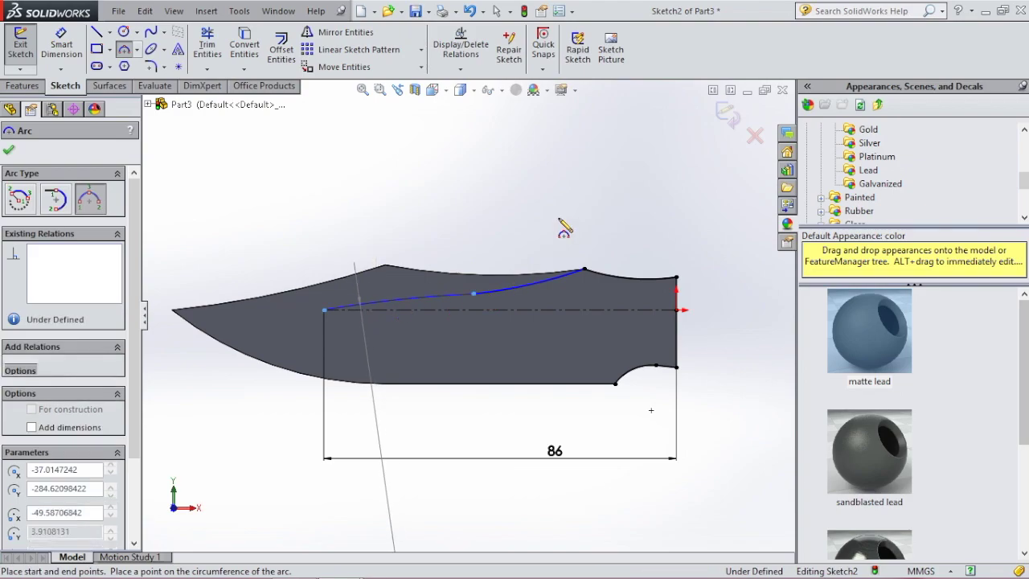
pyautogui.press('Escape')
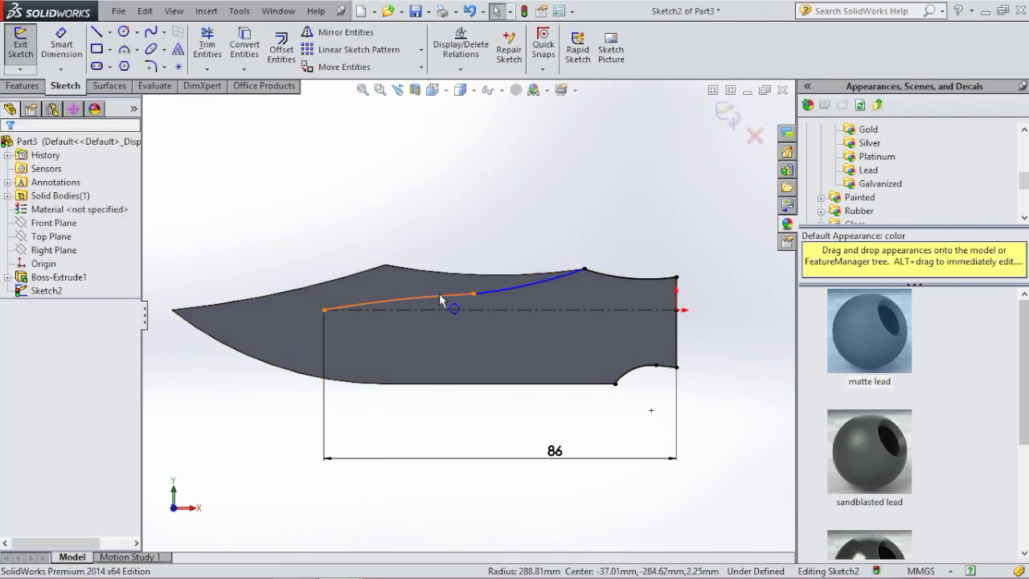
# Step: Make the two connected arcs tangent to each other
pyautogui.click(504, 294)
pyautogui.keyDown('ctrl'); pyautogui.click(454, 295); pyautogui.keyUp('ctrl')
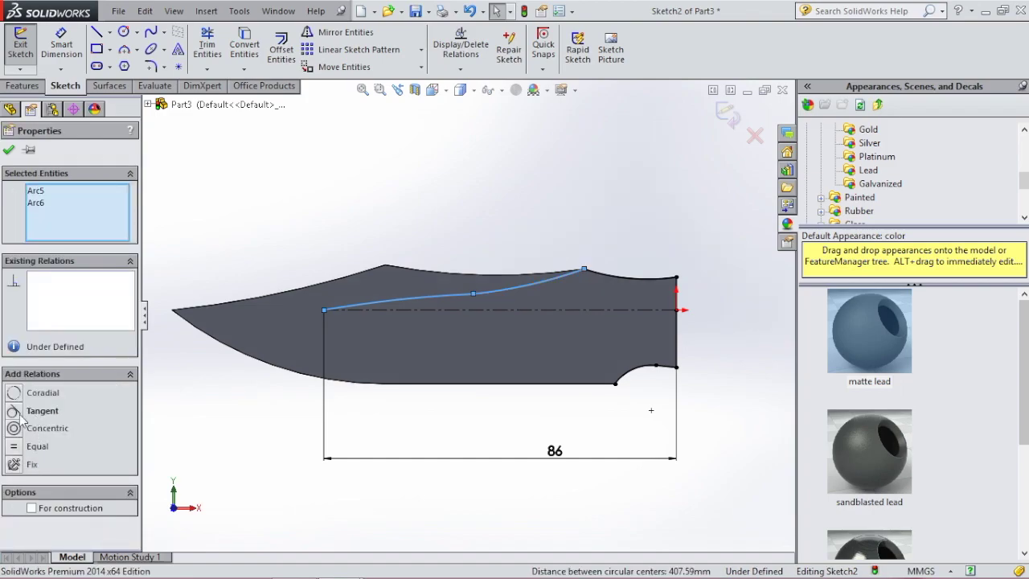
pyautogui.click(548, 192)
# Step: Dimension the horizontal distance from the arcs' shared point to the upper edge's rear corner as 25 mm
pyautogui.press('d')
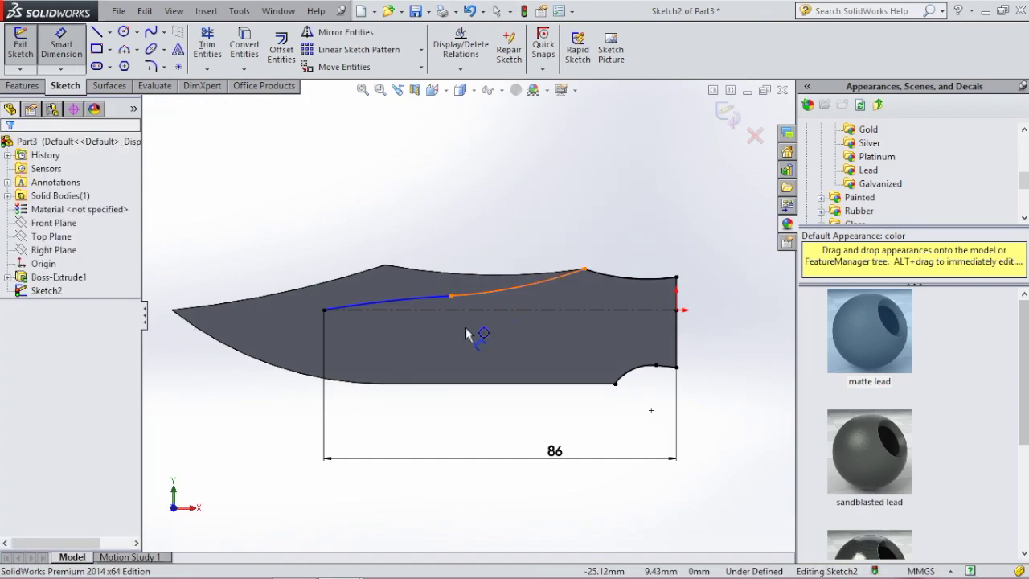
pyautogui.click(452, 295)
pyautogui.click(583, 269)
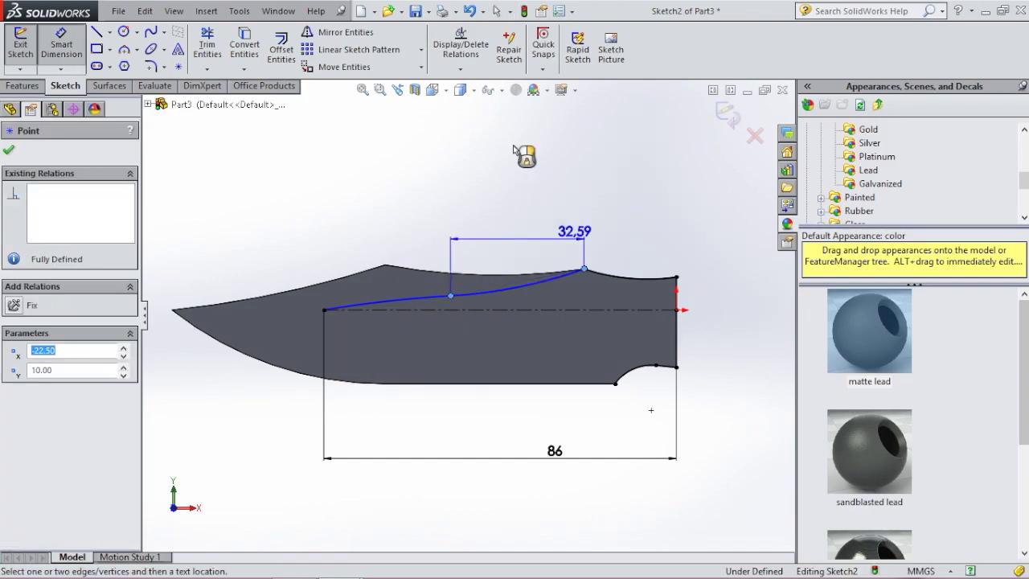
pyautogui.click(517, 153)
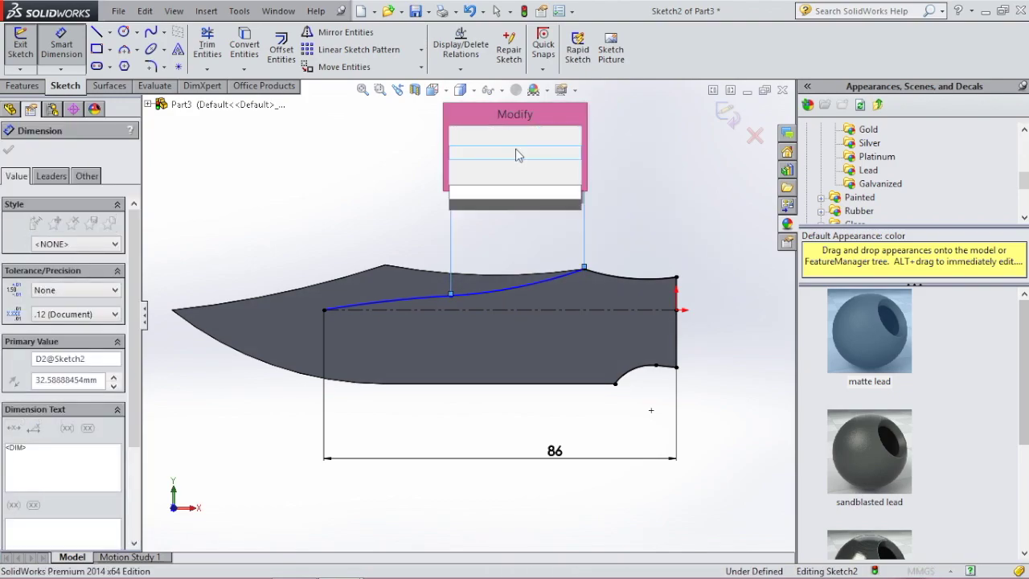
pyautogui.write('25')
pyautogui.press('Return')
# Step: Set the radius of the tip-side arc to 785 mm
pyautogui.click(400, 298)
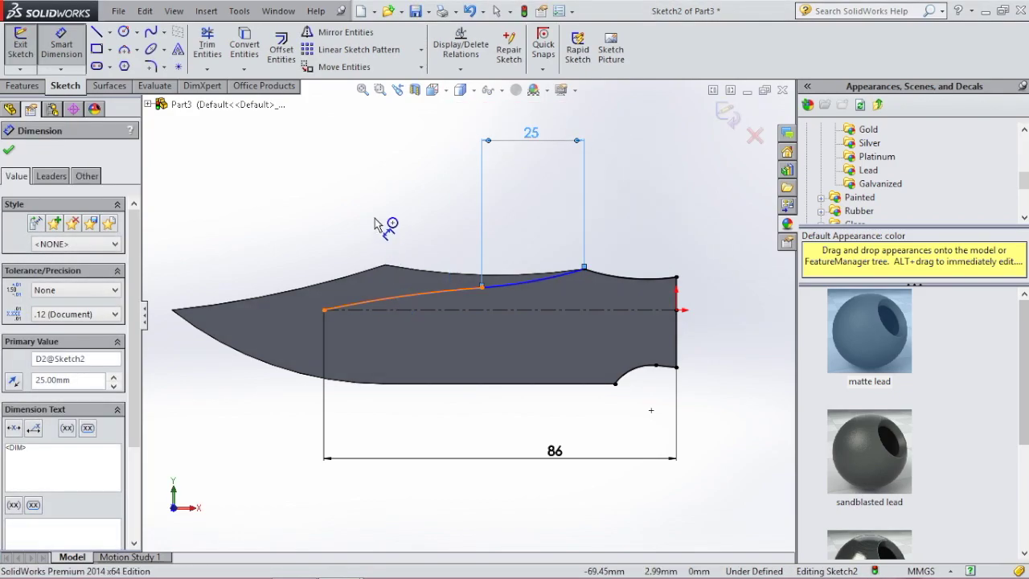
pyautogui.click(374, 209)
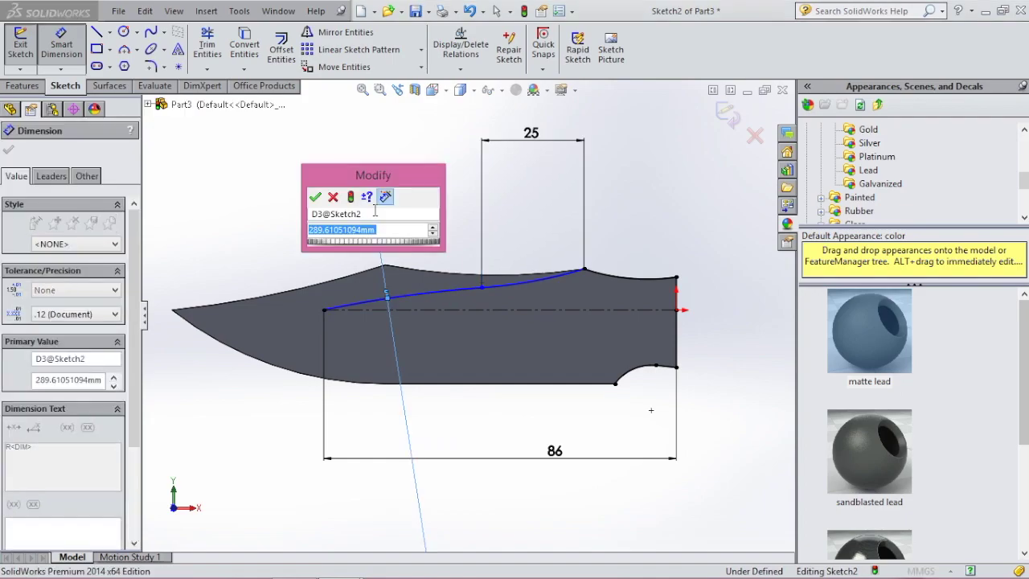
pyautogui.write('785')
pyautogui.press('Return')
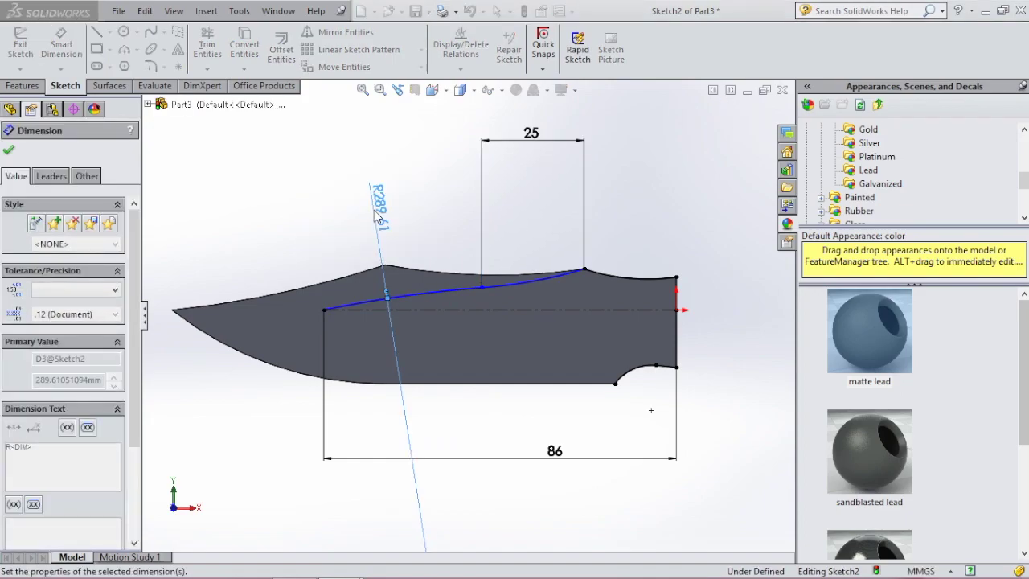
pyautogui.press('Escape')
pyautogui.press('Escape')
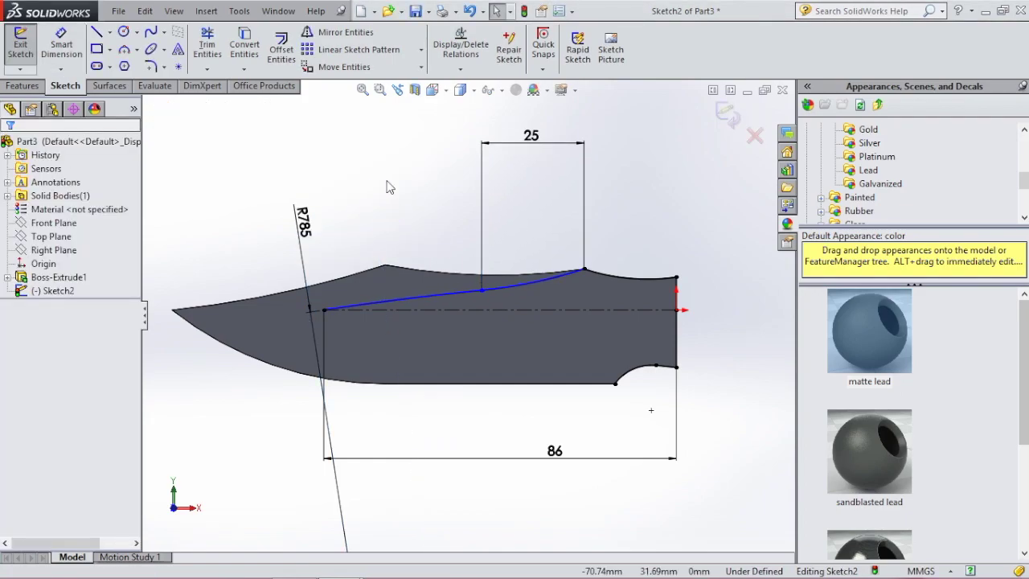
# Step: Draw a shallow three-point arc below the construction line, from its tip-side end about 57 mm horizontally toward the handle end
pyautogui.click(123, 49)
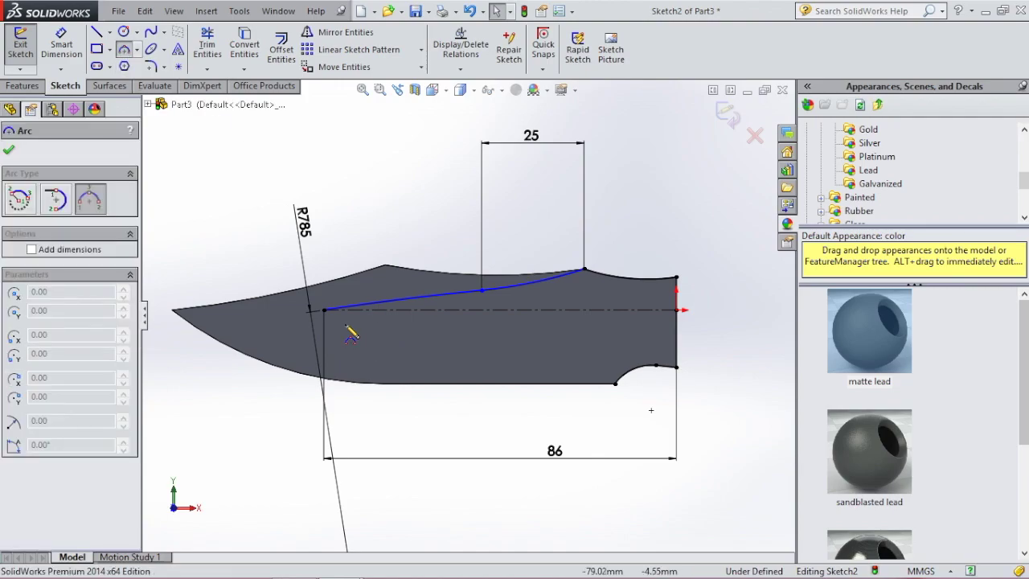
pyautogui.click(326, 311)
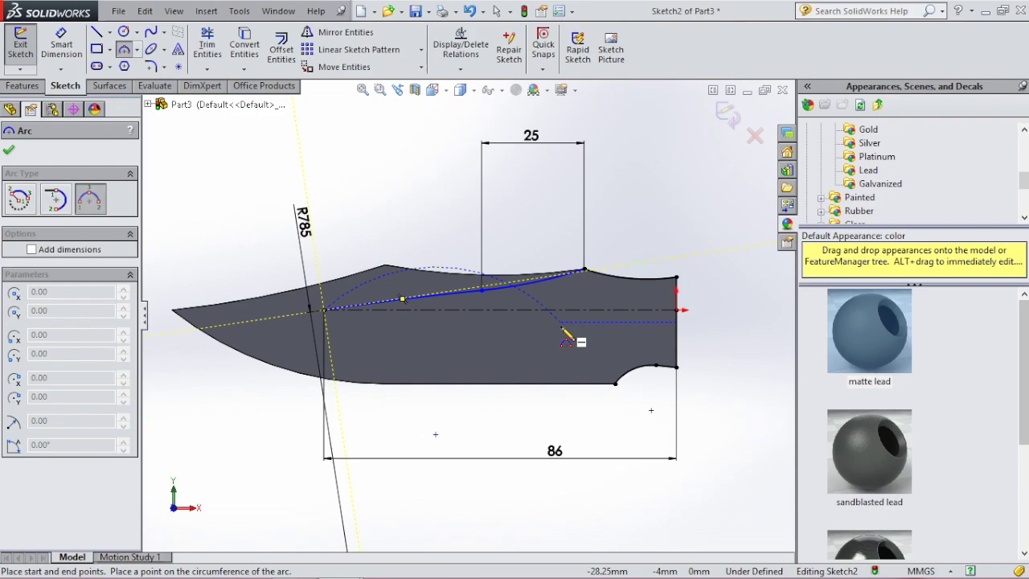
pyautogui.click(560, 328)
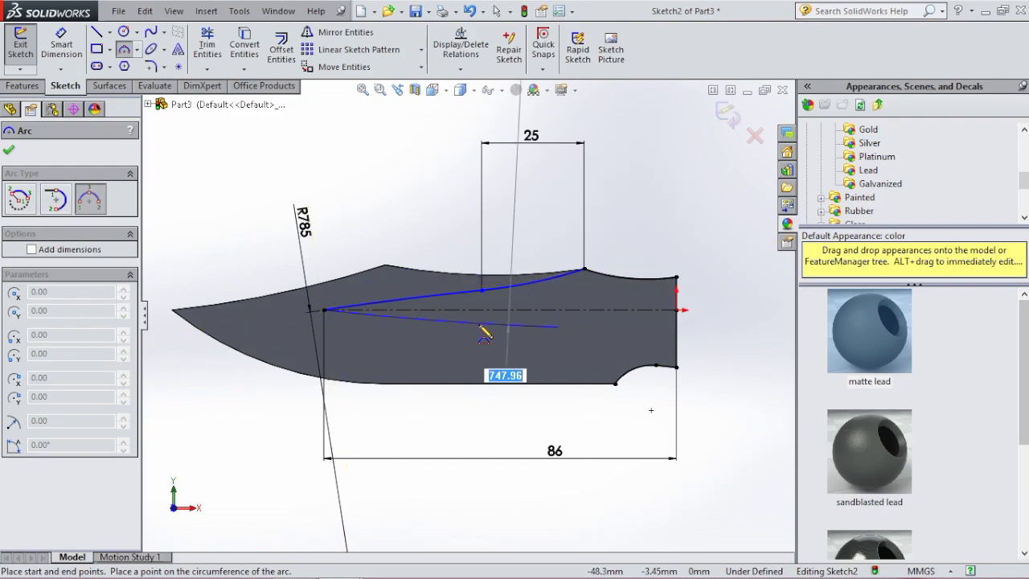
pyautogui.click(480, 325)
# Step: Set the horizontal distance between the shallow lower arc's two ends to 61 mm
pyautogui.press('d')
pyautogui.click(560, 327)
pyautogui.click(324, 311)
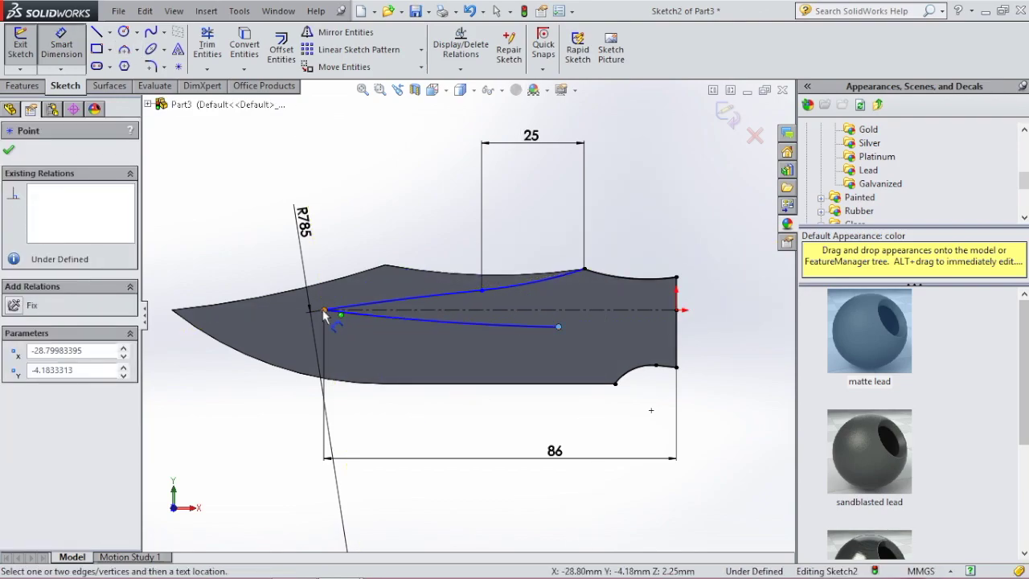
pyautogui.click(437, 502)
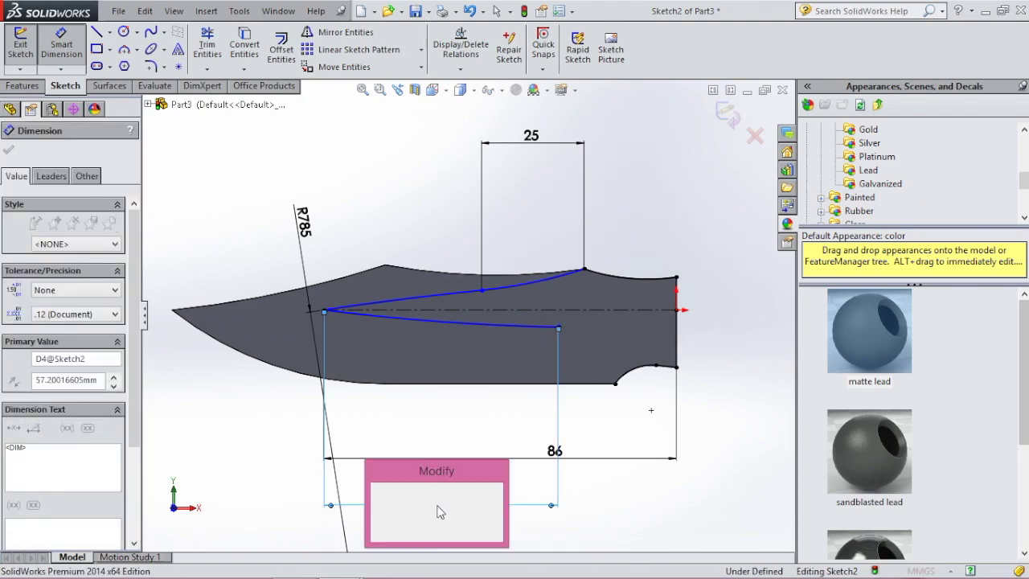
pyautogui.write('61')
pyautogui.press('Return')
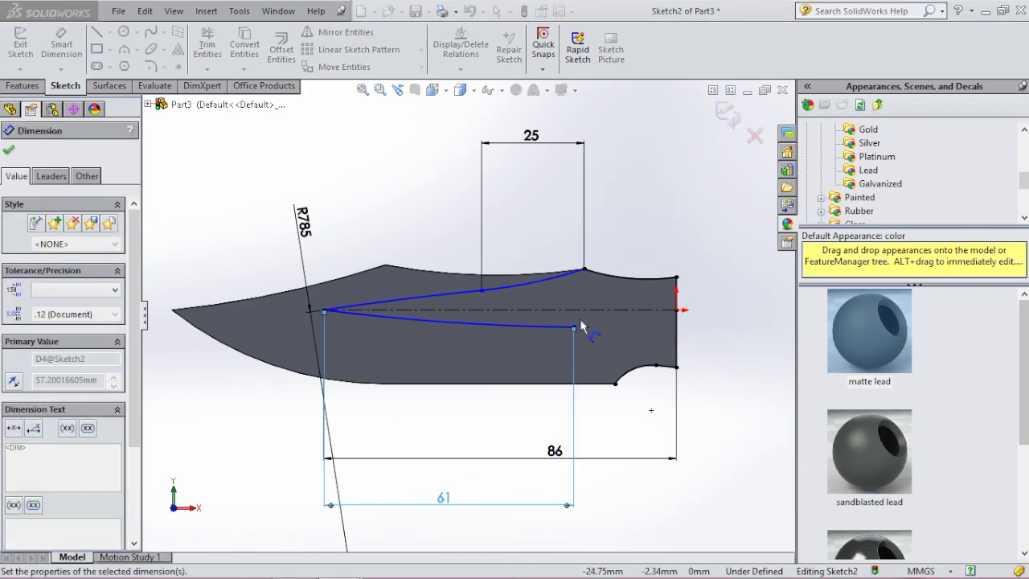
# Step: Set the vertical distance between the origin and the shallow lower arc's free end to 2.25 mm
pyautogui.click(678, 311)
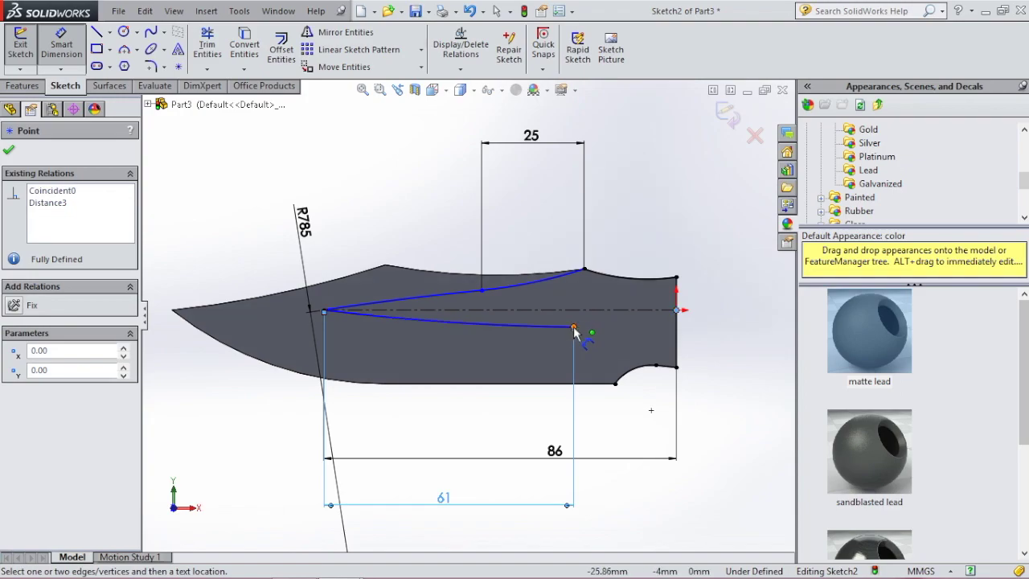
pyautogui.click(574, 327)
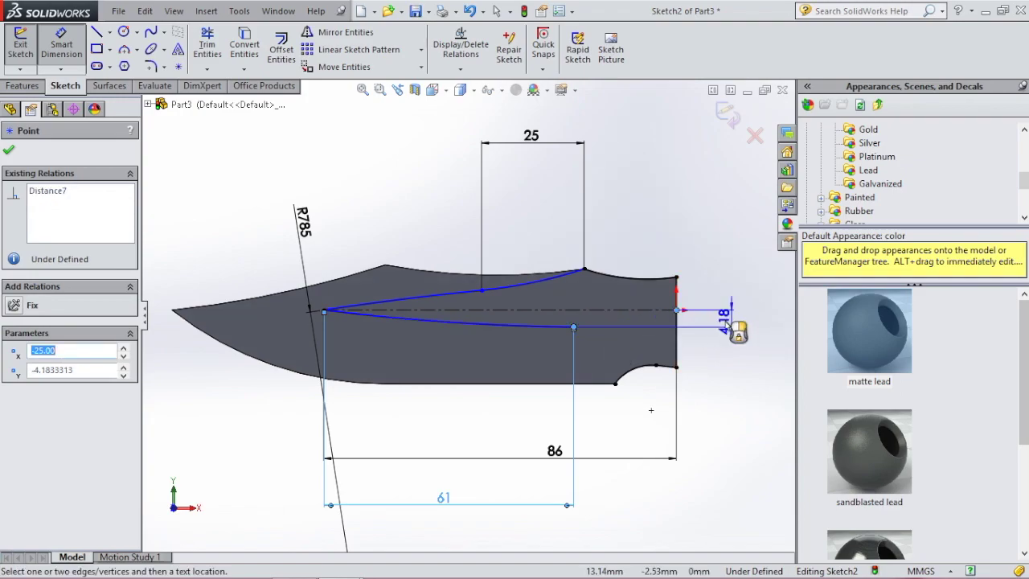
pyautogui.click(726, 322)
pyautogui.write('2.2')
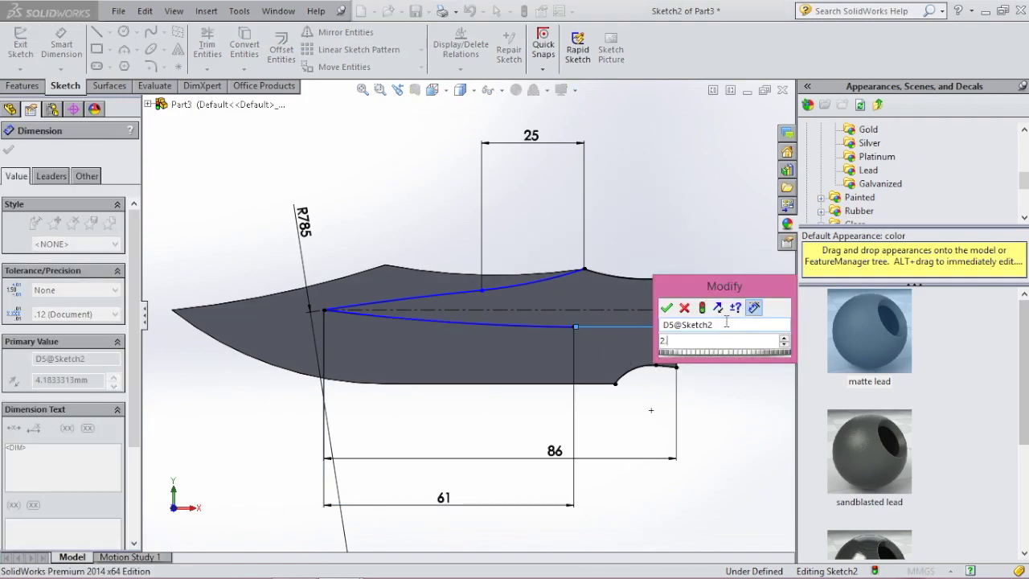
pyautogui.write('5')
pyautogui.press('Return')
# Step: Draw a slanted line about 6.8 mm long upward from the lower notch arc into the blade face
pyautogui.press('l')
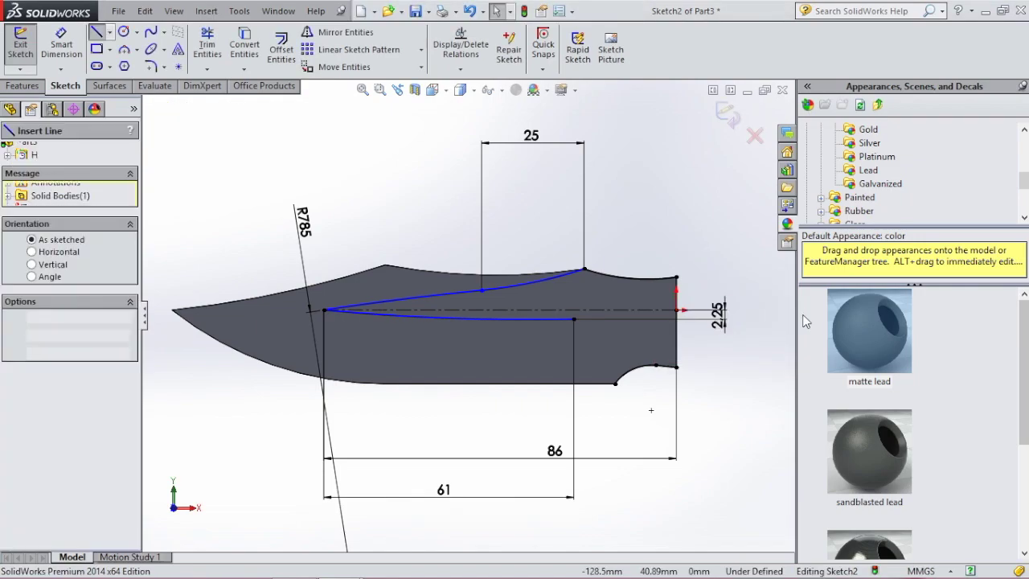
pyautogui.click(632, 369)
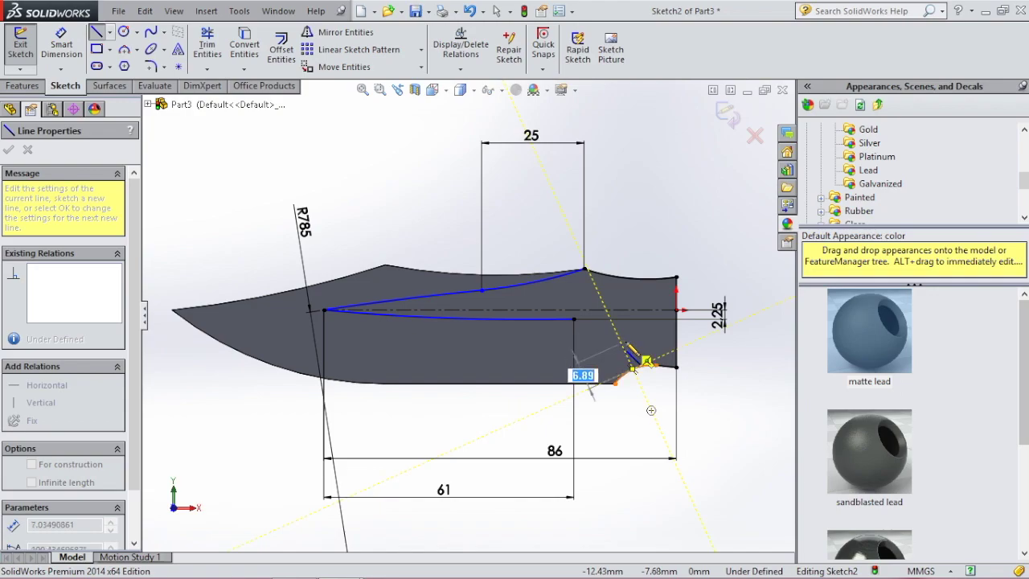
pyautogui.scroll(-2, 643, 361)
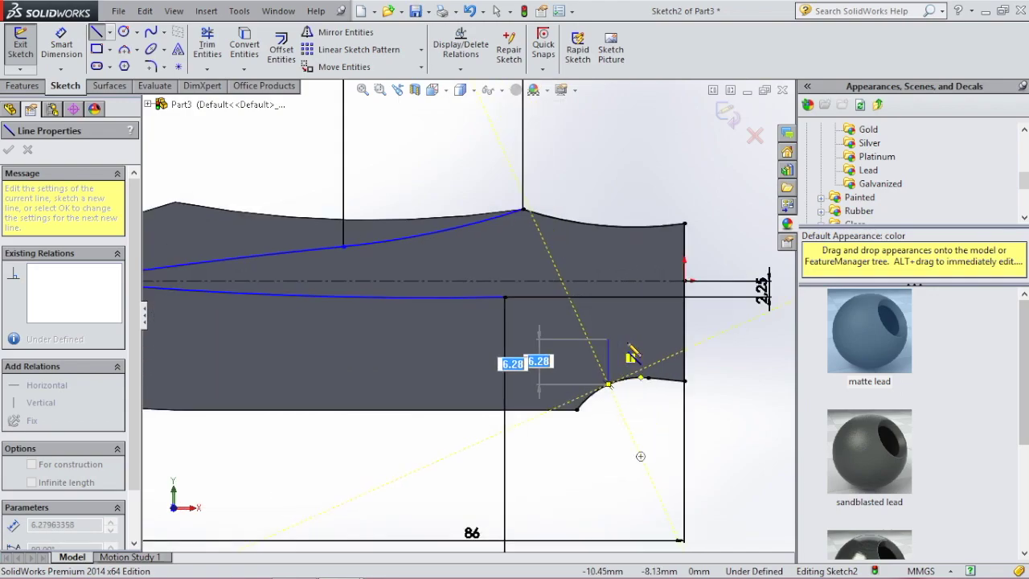
pyautogui.scroll(2, 566, 336)
pyautogui.scroll(-4, 494, 309)
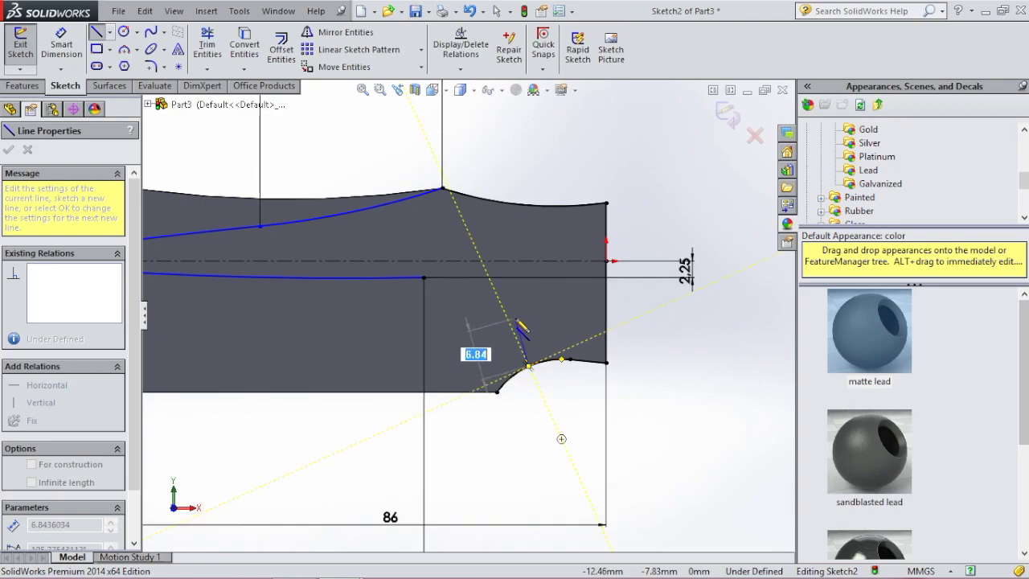
pyautogui.doubleClick(516, 318)
pyautogui.press('Escape')
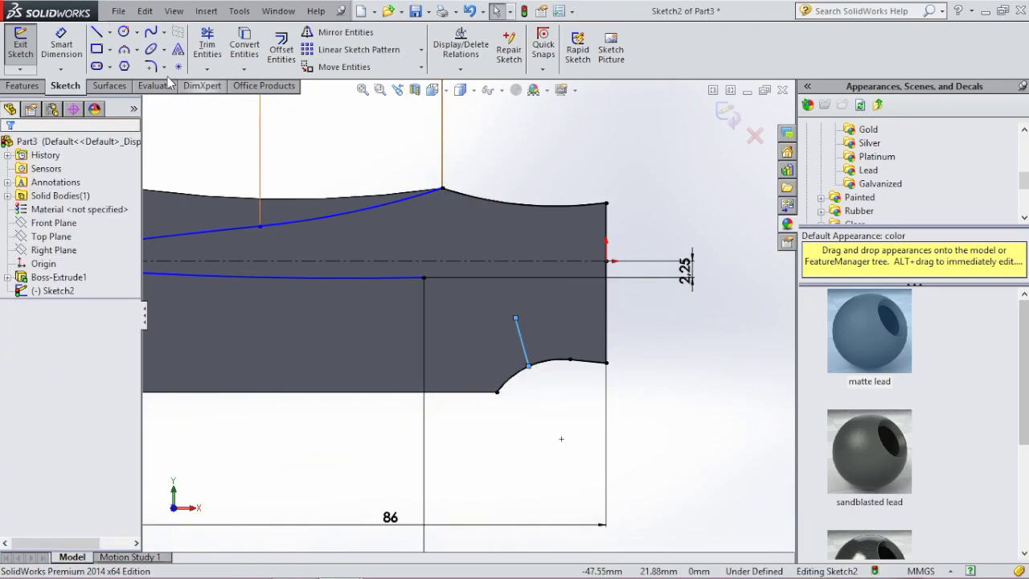
# Step: Connect the shallow lower arc's free end to the slanted line's upper end with a three-point arc of about 14 mm radius
pyautogui.click(125, 53)
pyautogui.moveTo(424, 277); pyautogui.dragTo(529, 366)
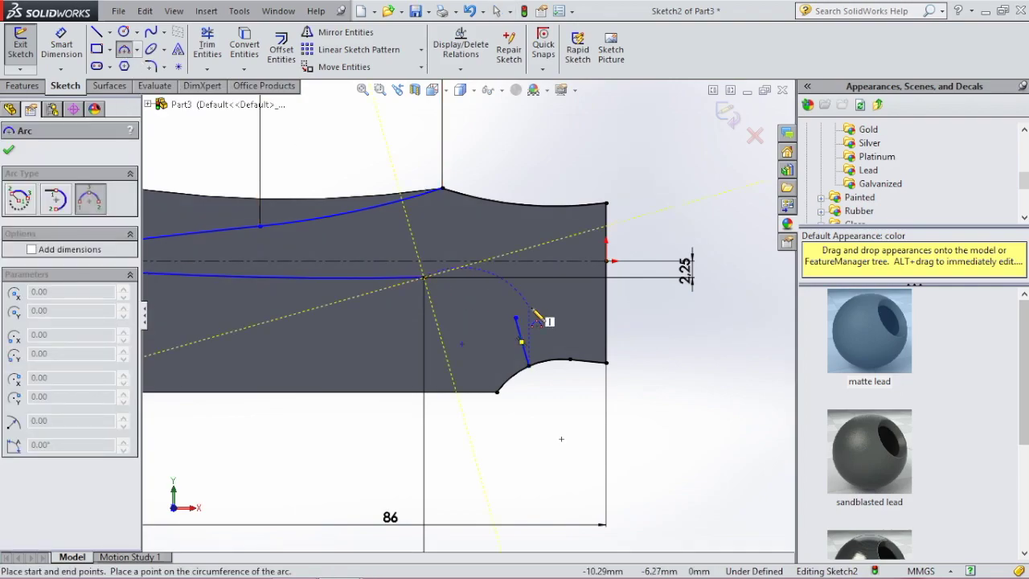
pyautogui.click(489, 294)
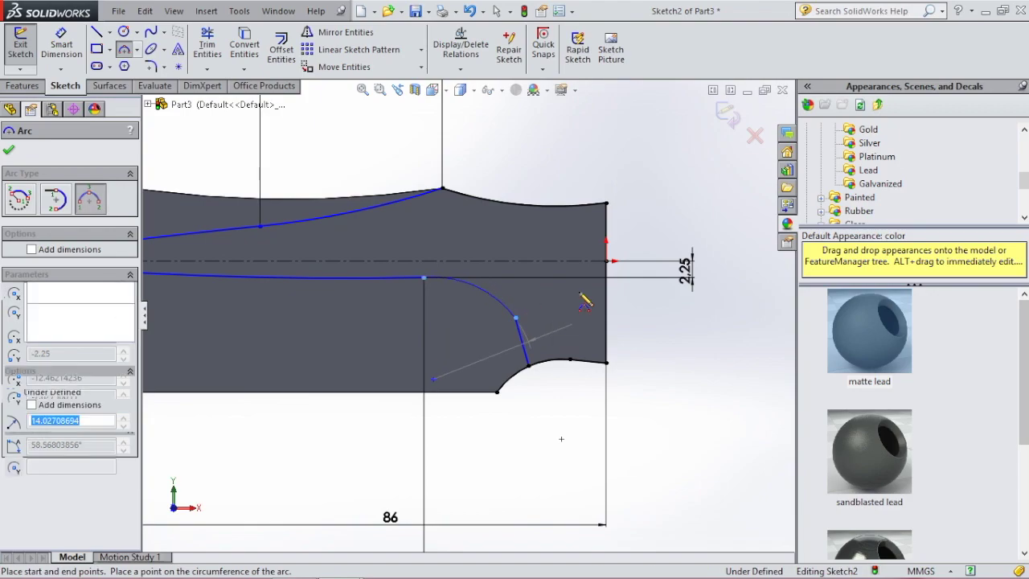
# Step: Trim away the portion of the lower notch arc that extends past the slanted line toward the blade's cutting edge
pyautogui.press('t')
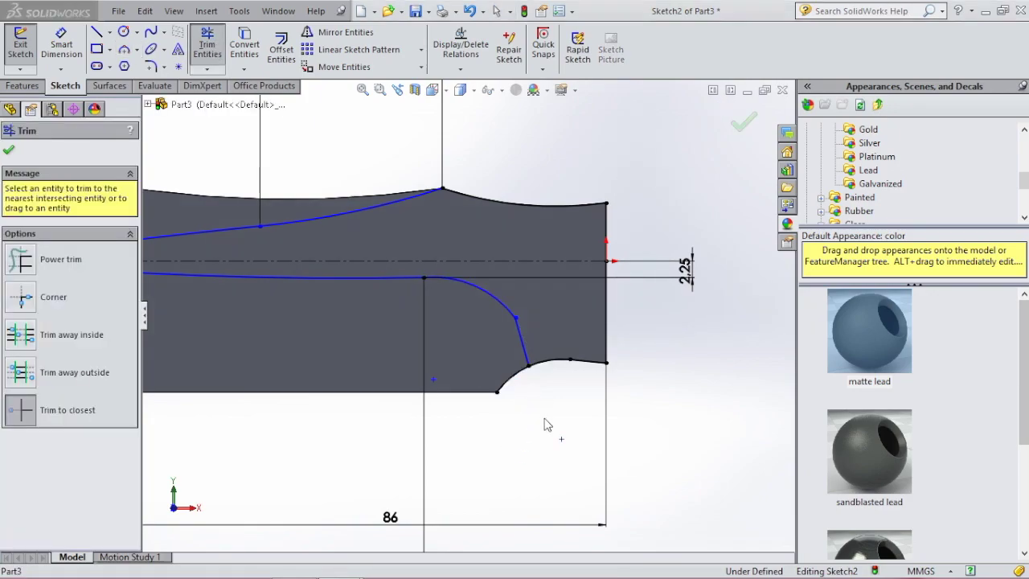
pyautogui.click(566, 354)
pyautogui.click(567, 310)
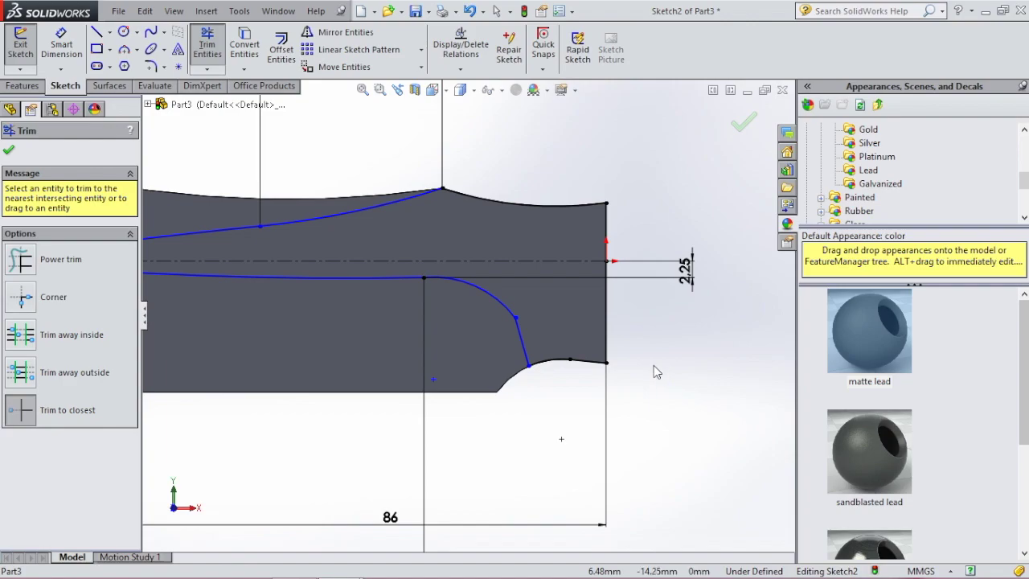
pyautogui.press('Escape')
# Step: Set the horizontal distance between the slanted line's two endpoints to 1.5 mm
pyautogui.click(60, 44)
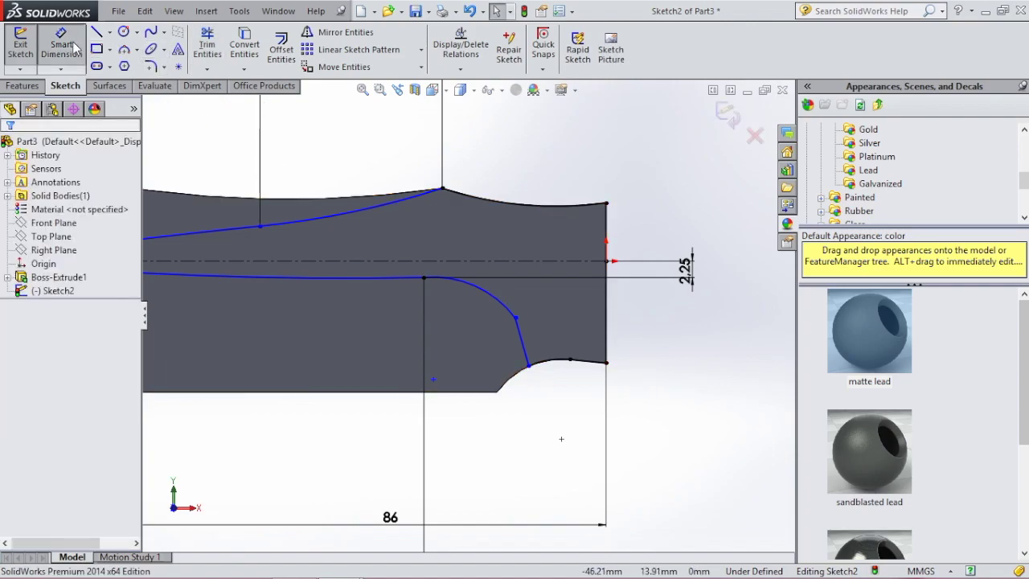
pyautogui.click(514, 319)
pyautogui.click(528, 368)
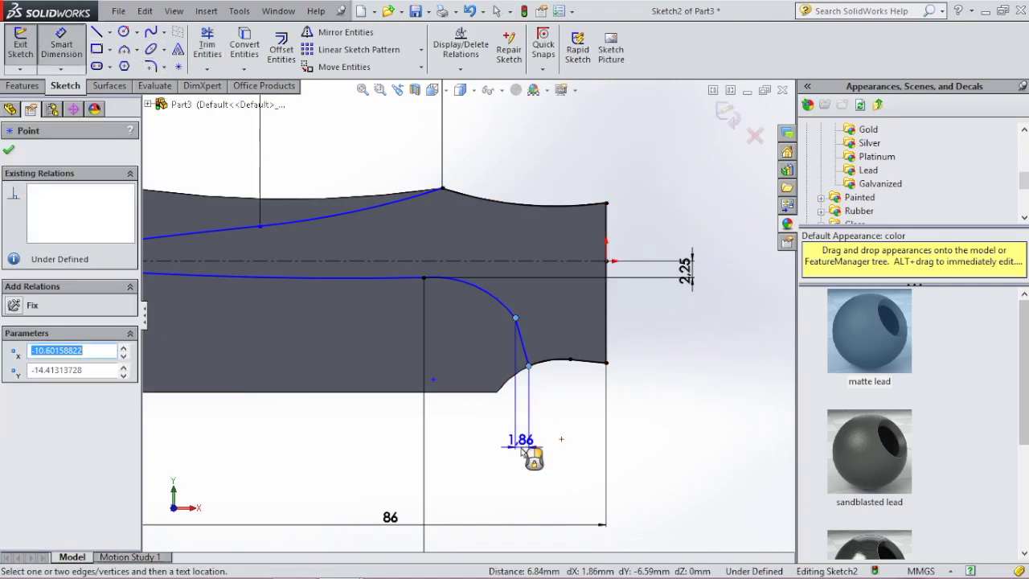
pyautogui.click(523, 454)
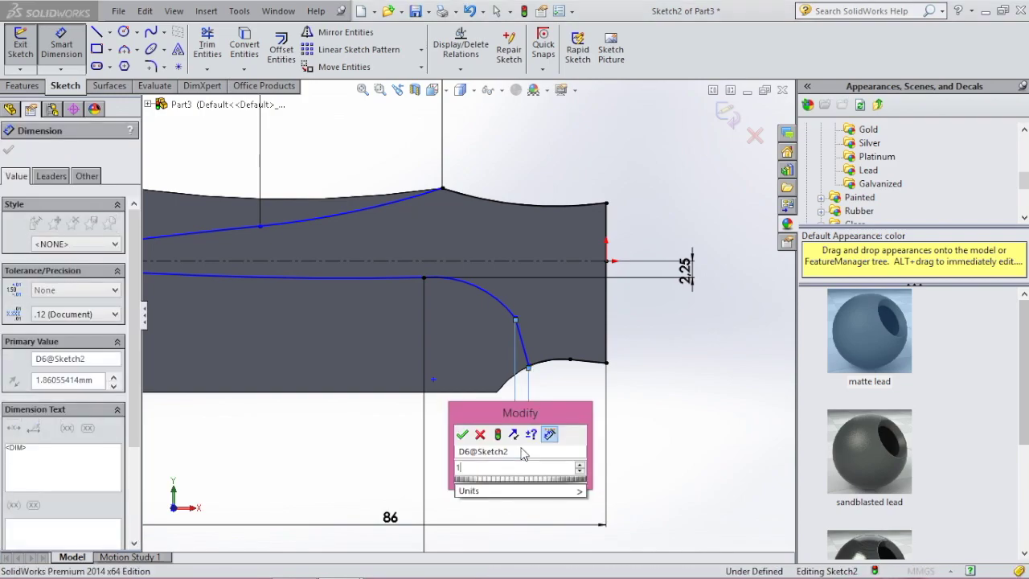
pyautogui.write('1.5')
pyautogui.press('Return')
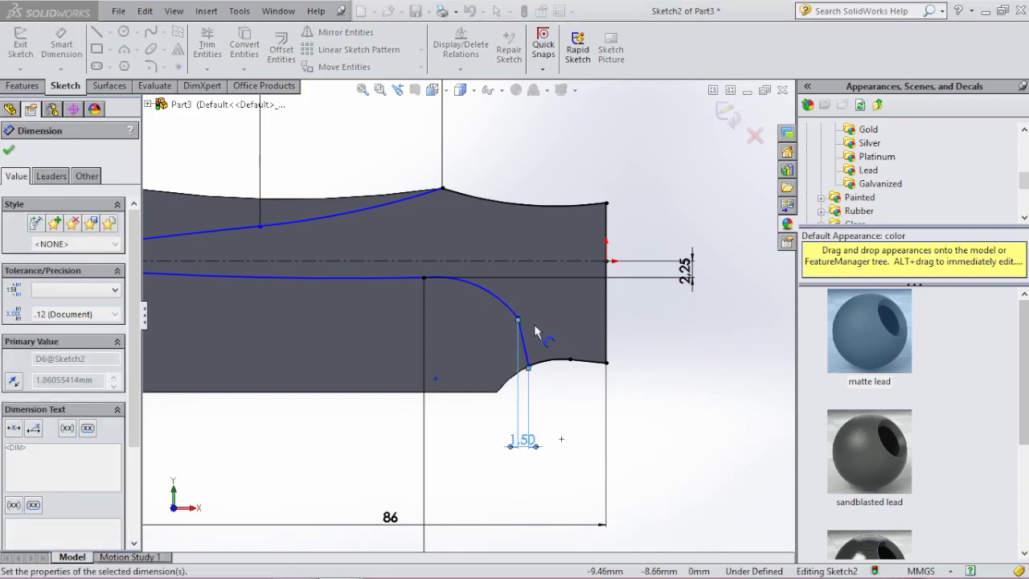
# Step: Set the vertical distance between the slanted line's two endpoints to 3.5 mm
pyautogui.click(529, 368)
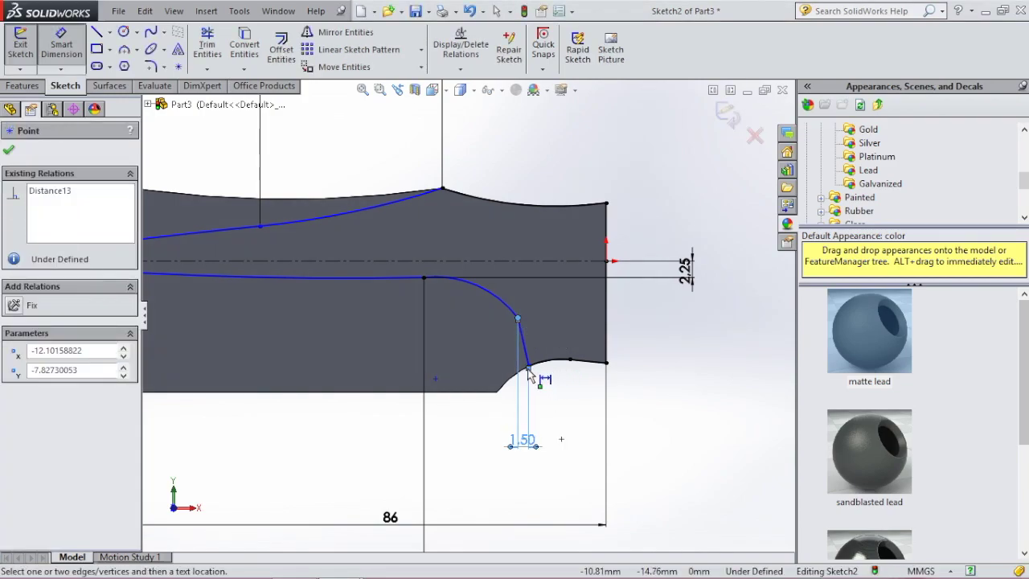
pyautogui.click(518, 318)
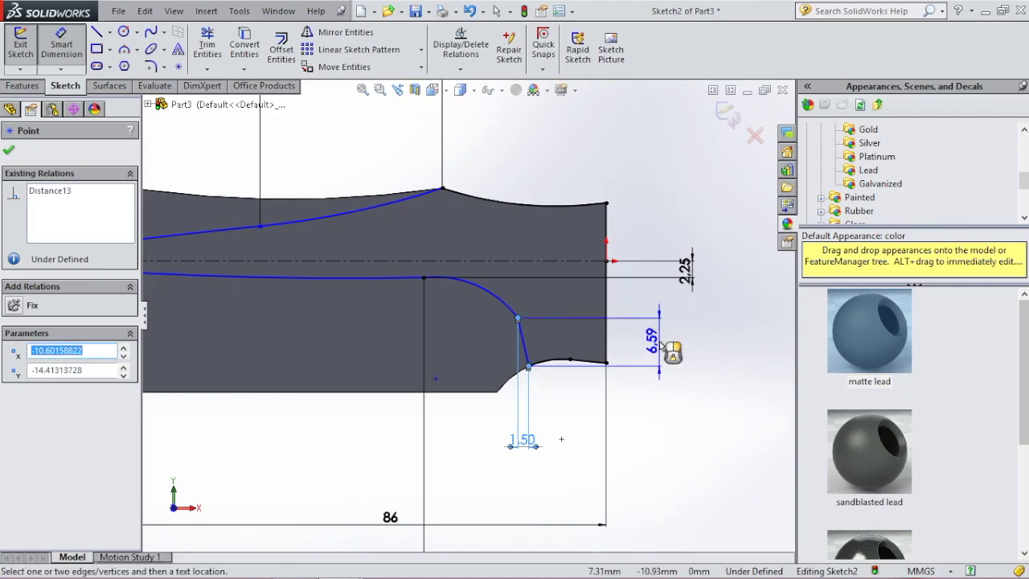
pyautogui.click(657, 340)
pyautogui.write('3.')
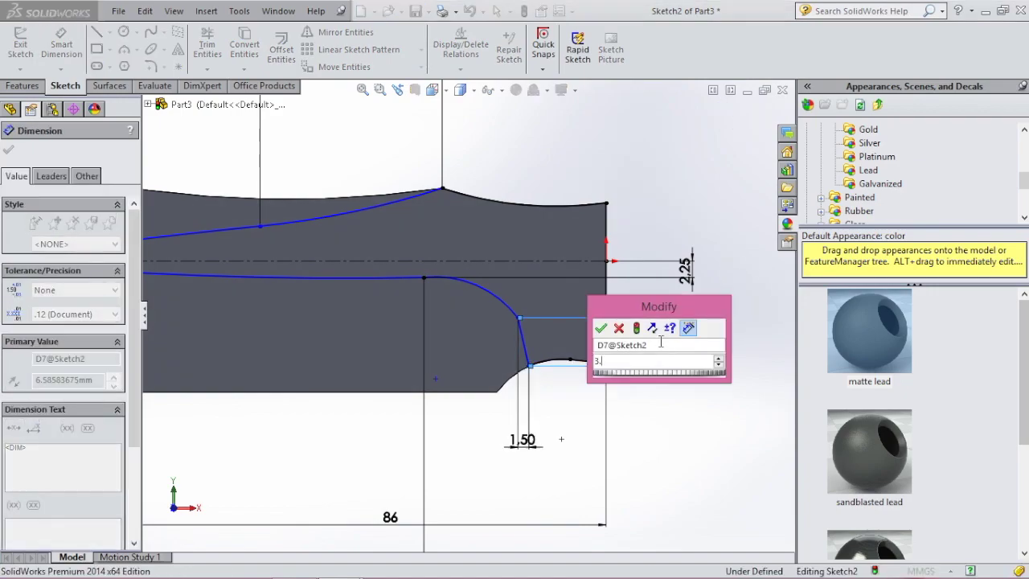
pyautogui.write('5')
pyautogui.press('Return')
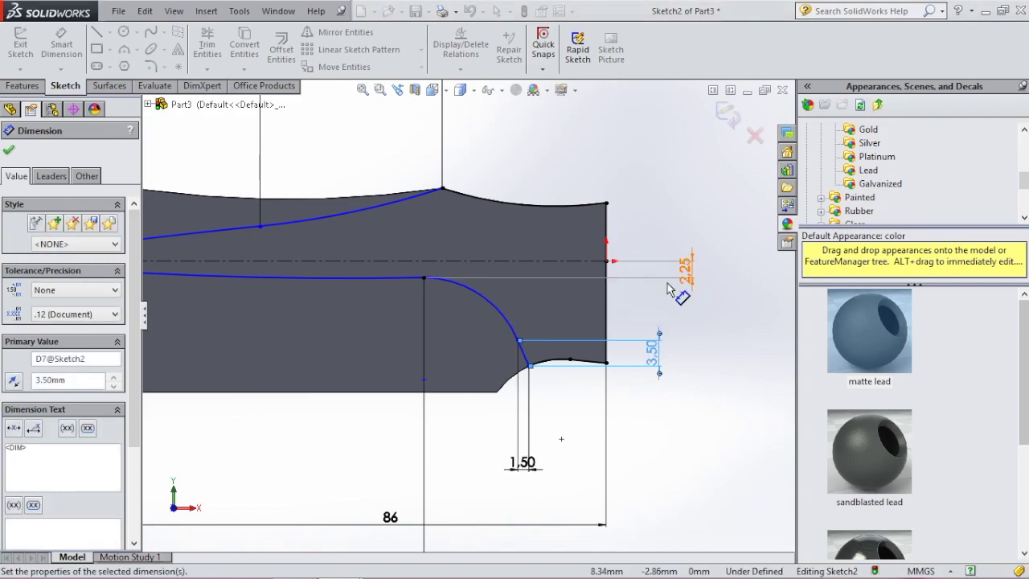
pyautogui.press('Escape')
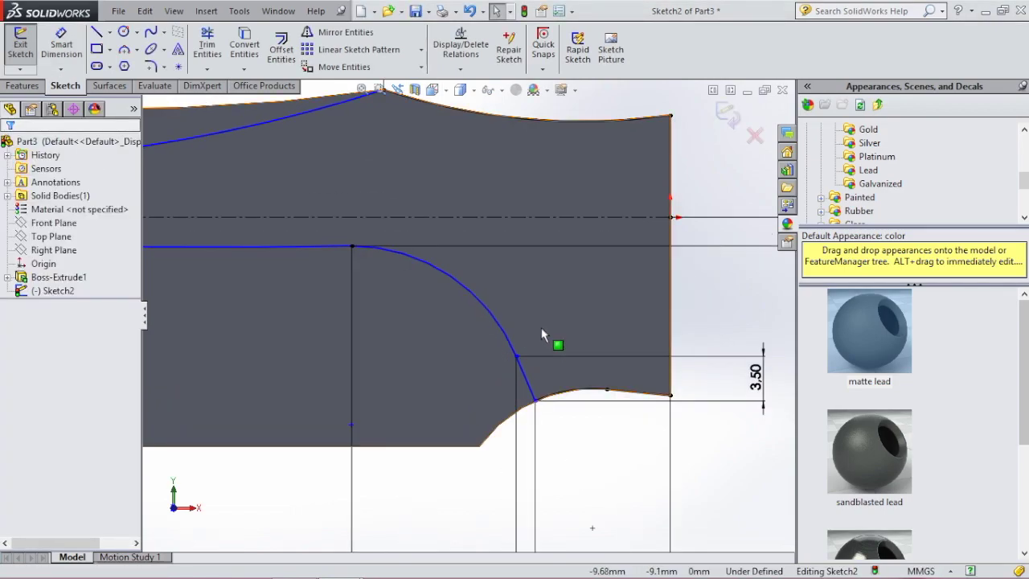
# Step: Make the connecting arc tangent to both the slanted line and the shallow lower arc
pyautogui.click(500, 330)
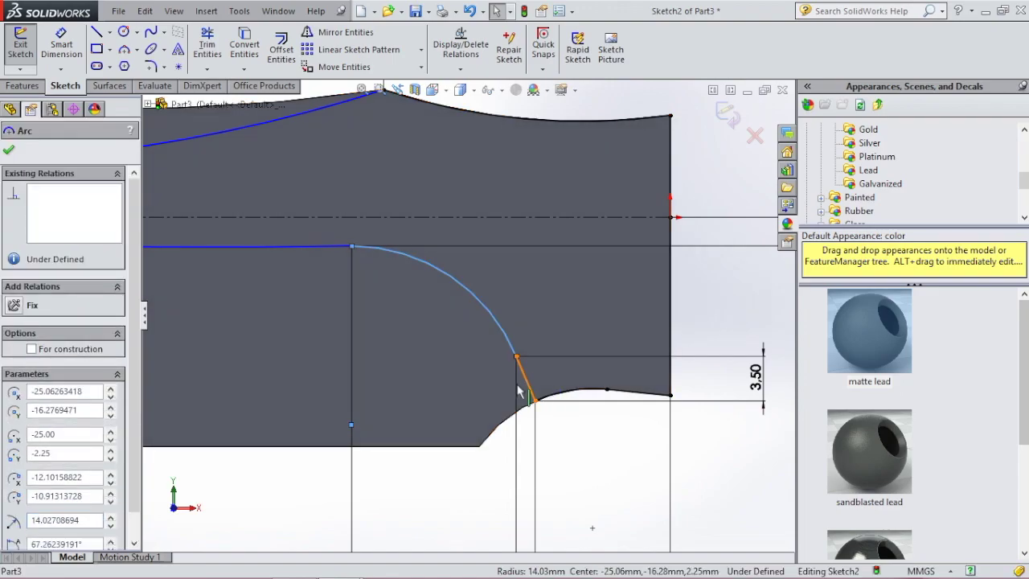
pyautogui.click(525, 376)
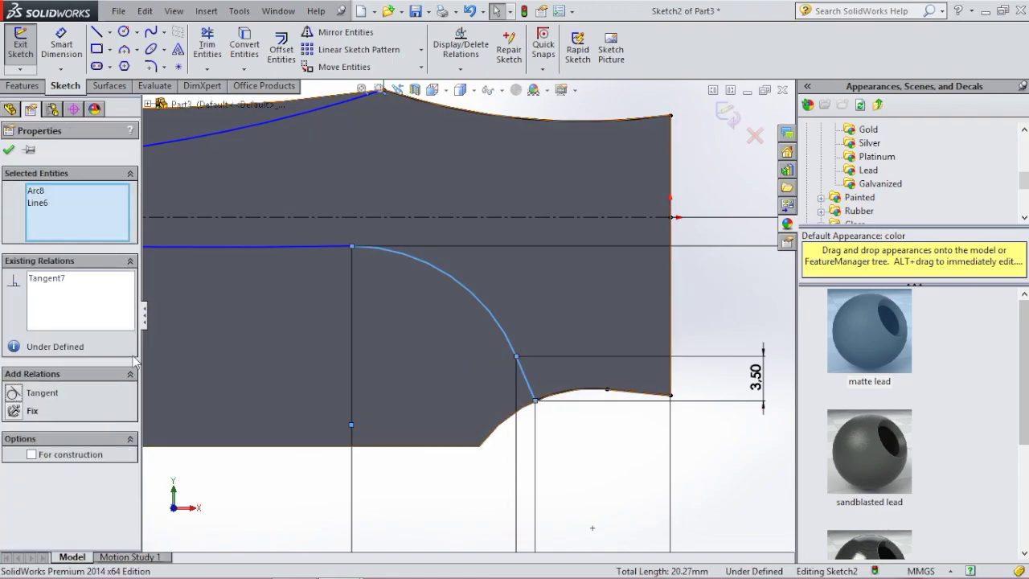
pyautogui.click(333, 258)
pyautogui.click(398, 261)
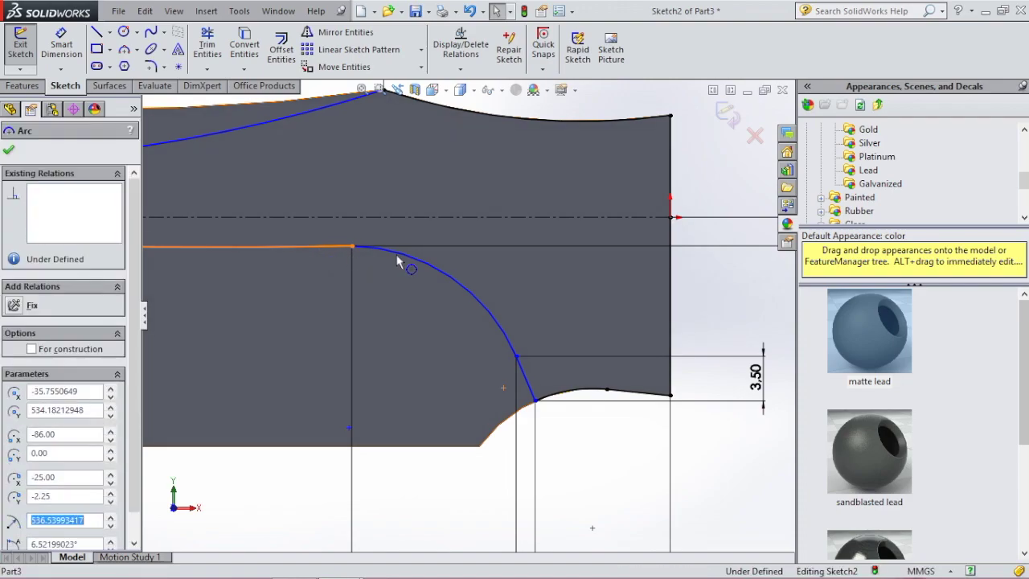
pyautogui.keyDown('ctrl'); pyautogui.click(398, 262); pyautogui.keyUp('ctrl')
pyautogui.click(23, 411)
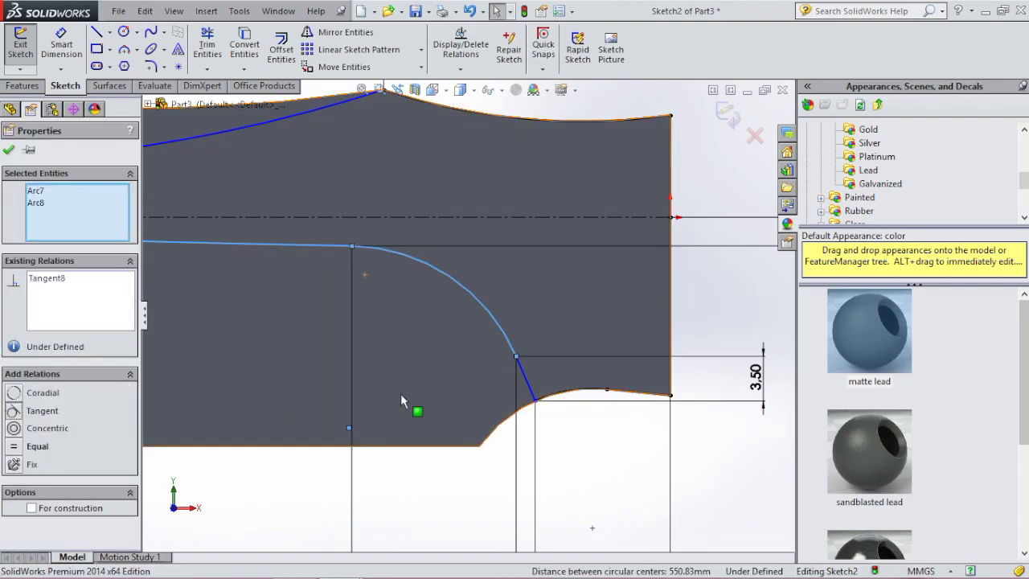
# Step: Set the vertical distance between the two upper arcs' shared point and the upper corner of the blade's handle end to 4 mm
pyautogui.scroll(8, 437, 385)
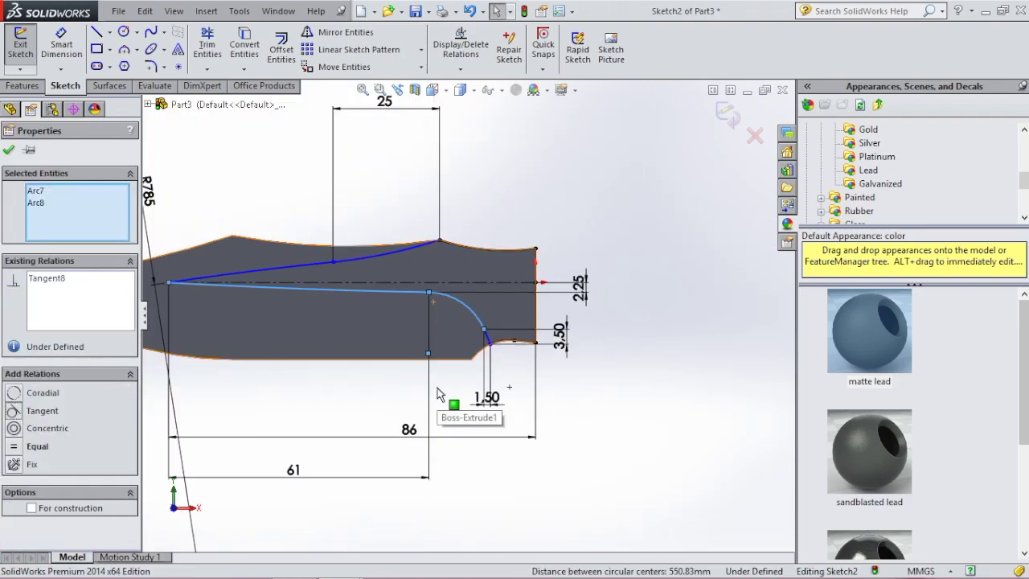
pyautogui.scroll(-2, 273, 240)
pyautogui.press('d')
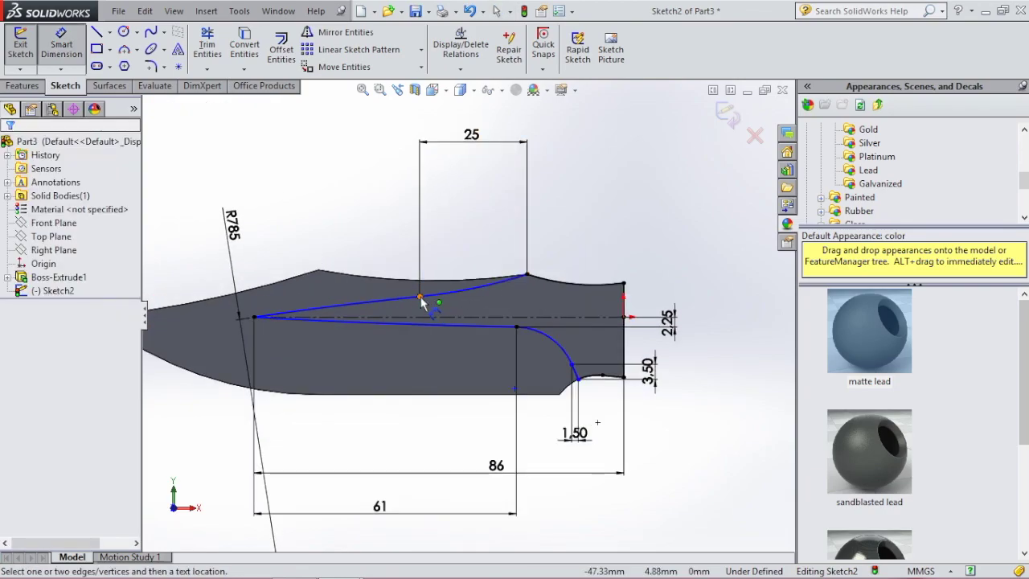
pyautogui.click(419, 298)
pyautogui.click(623, 283)
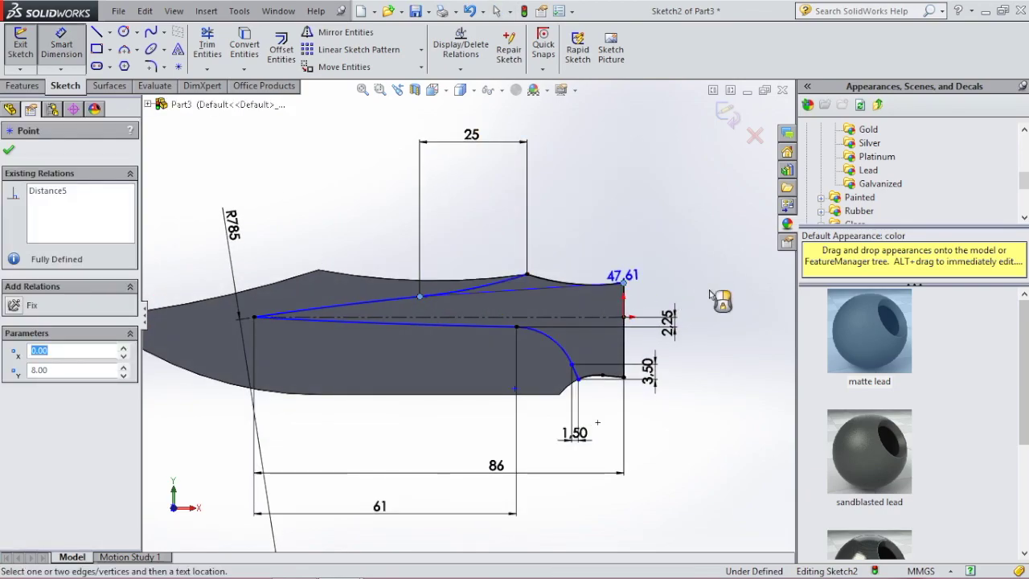
pyautogui.click(712, 293)
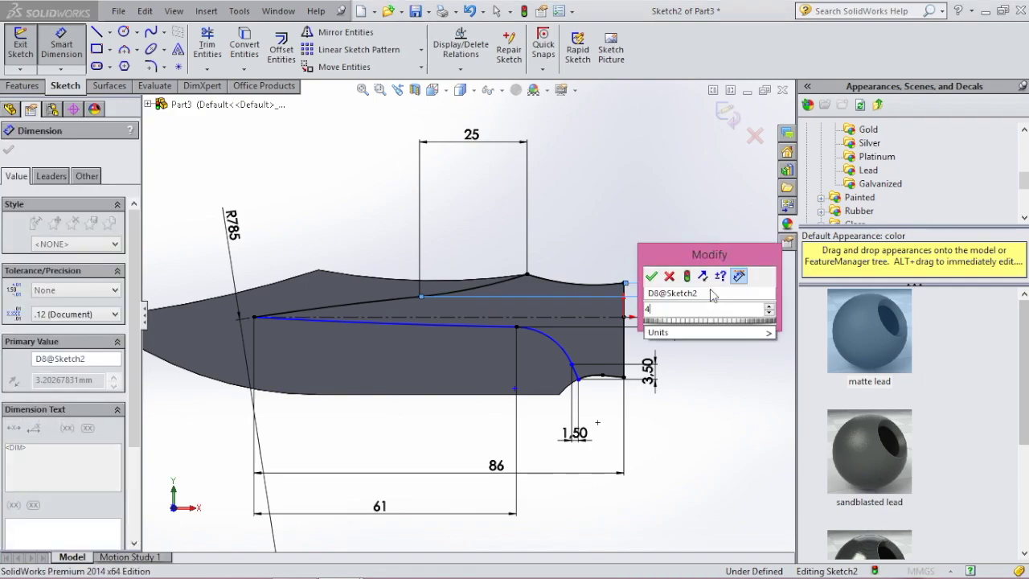
pyautogui.press('Return')
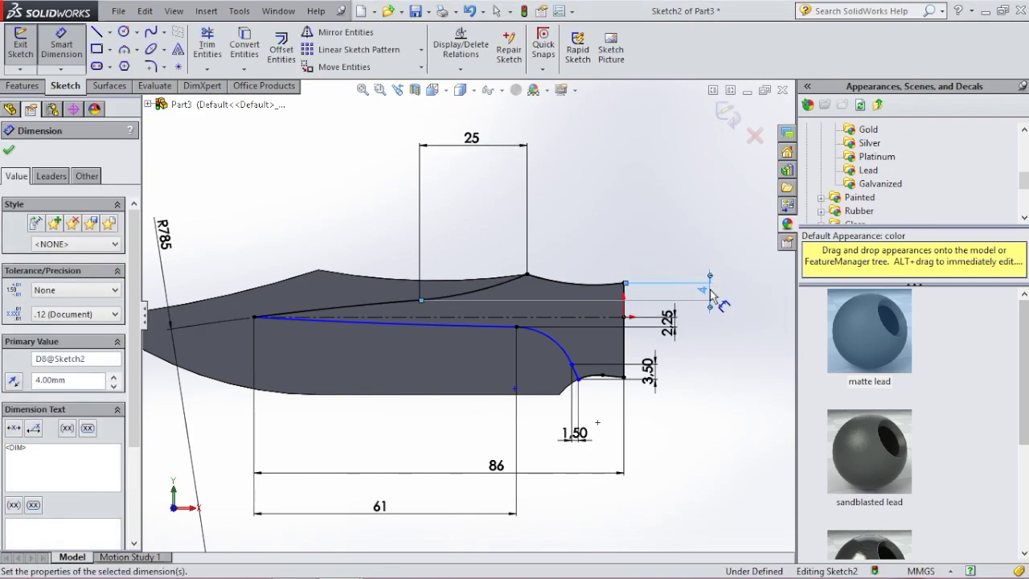
pyautogui.press('Escape')
# Step: Finish the sketch and create a Filled Surface from its closed contour with the Contact edge setting
pyautogui.click(727, 115)
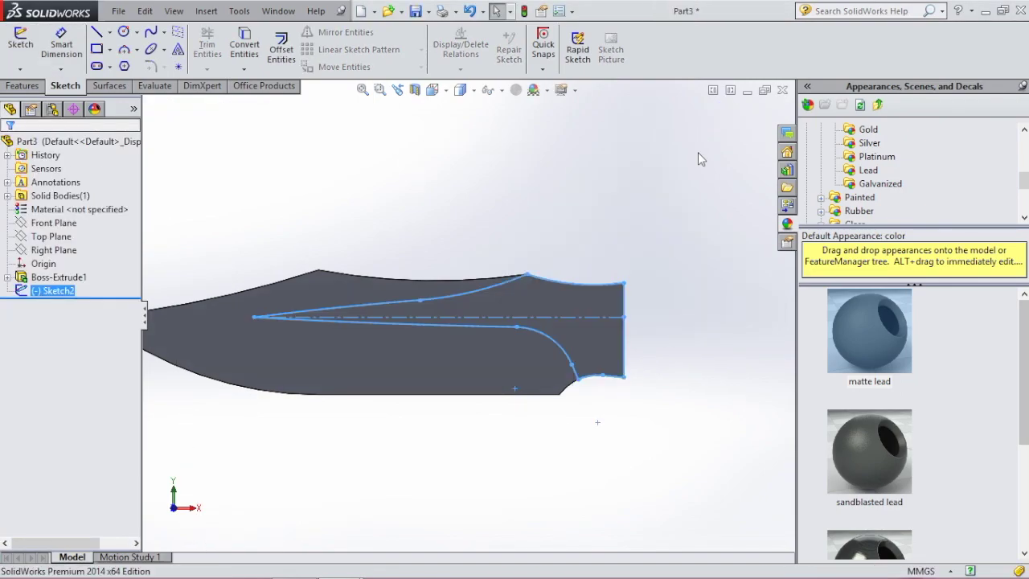
pyautogui.click(106, 86)
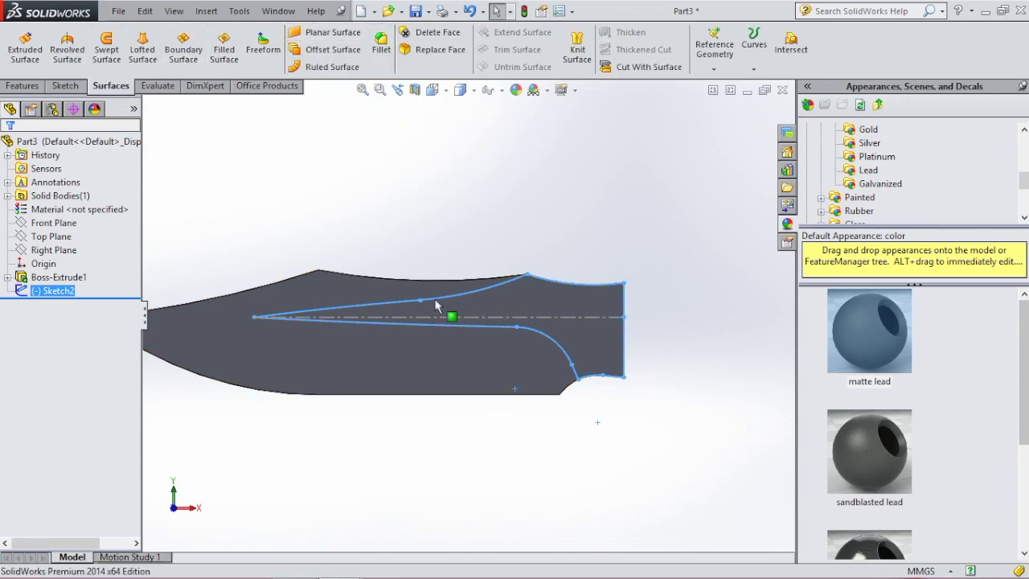
pyautogui.click(226, 53)
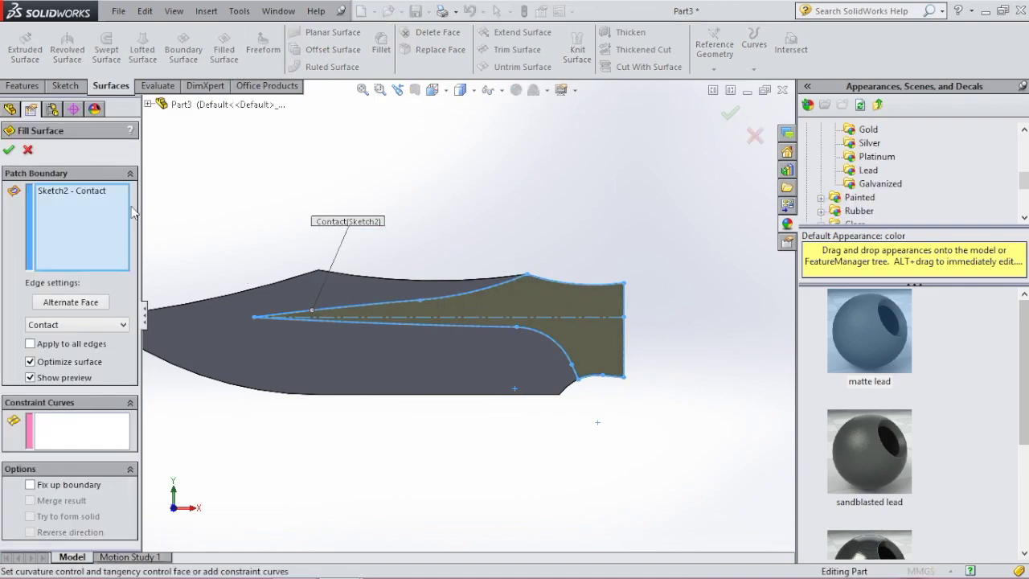
pyautogui.click(8, 150)
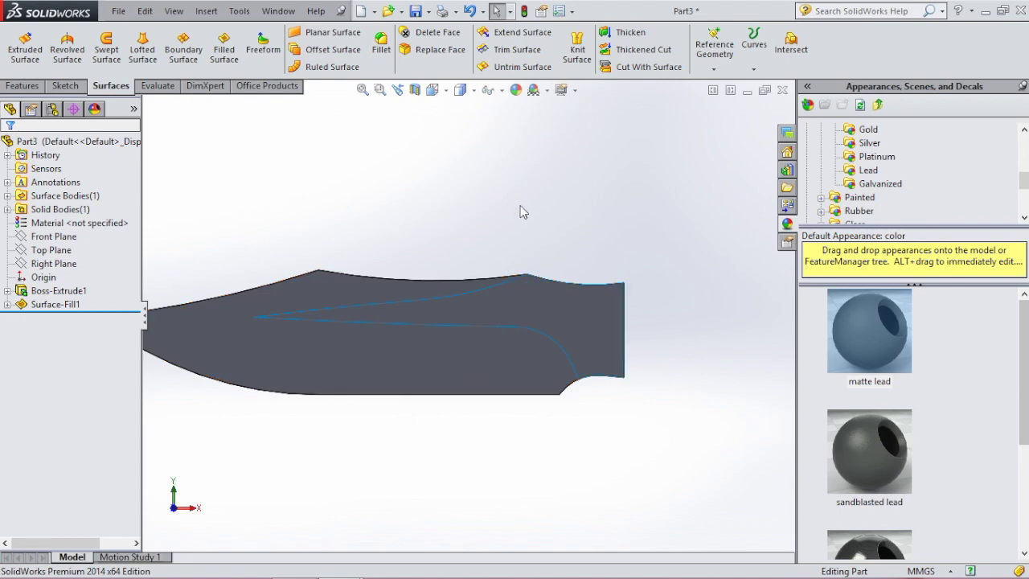
# Step: Create a reference plane offset 2 mm from the blade's large front face, with the offset direction flipped
pyautogui.scroll(2, 421, 309)
pyautogui.moveTo(369, 204); pyautogui.dragTo(471, 319, button='middle')
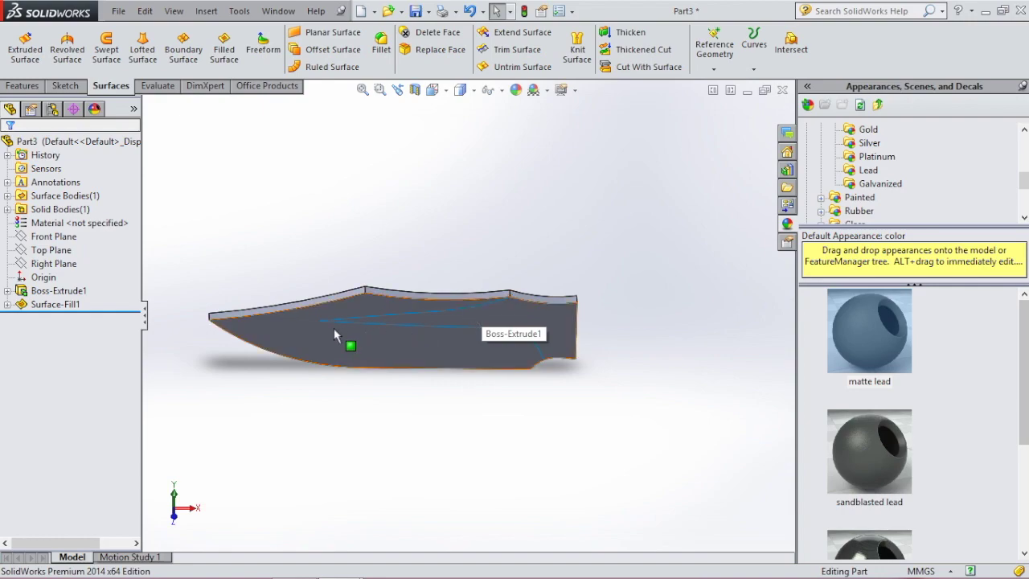
pyautogui.scroll(-6, 268, 315)
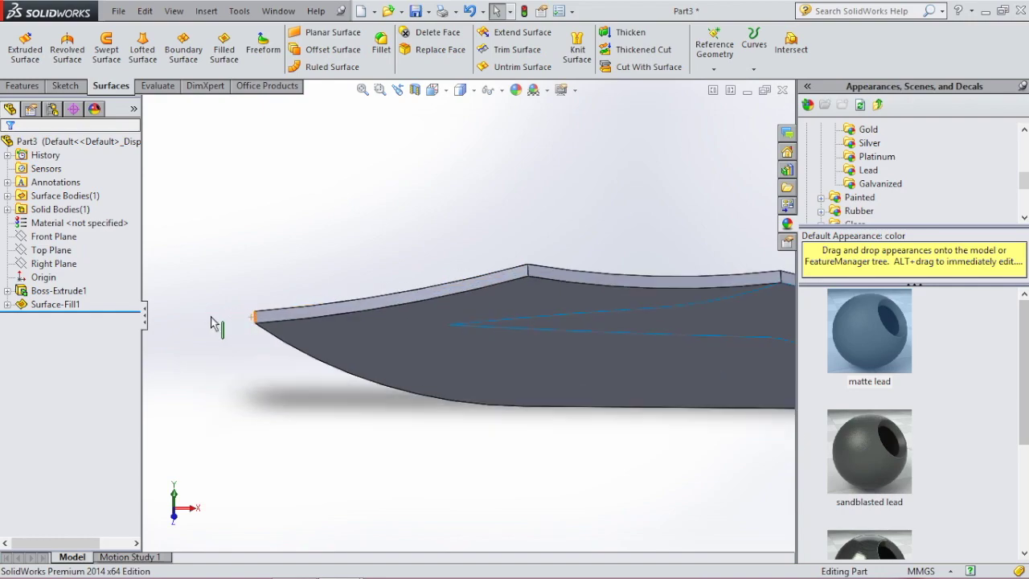
pyautogui.scroll(5, 590, 415)
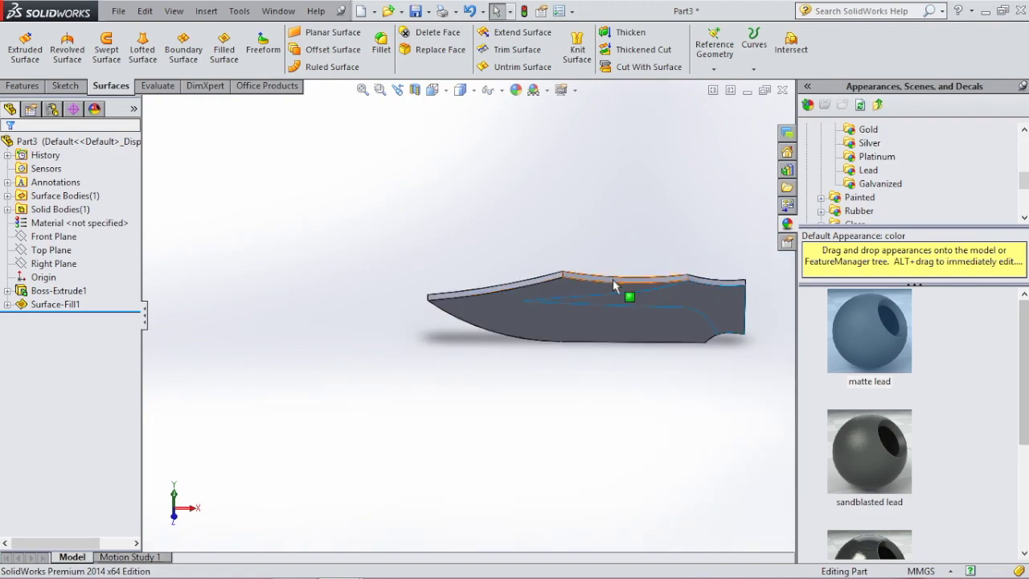
pyautogui.press('space')
pyautogui.click(760, 430)
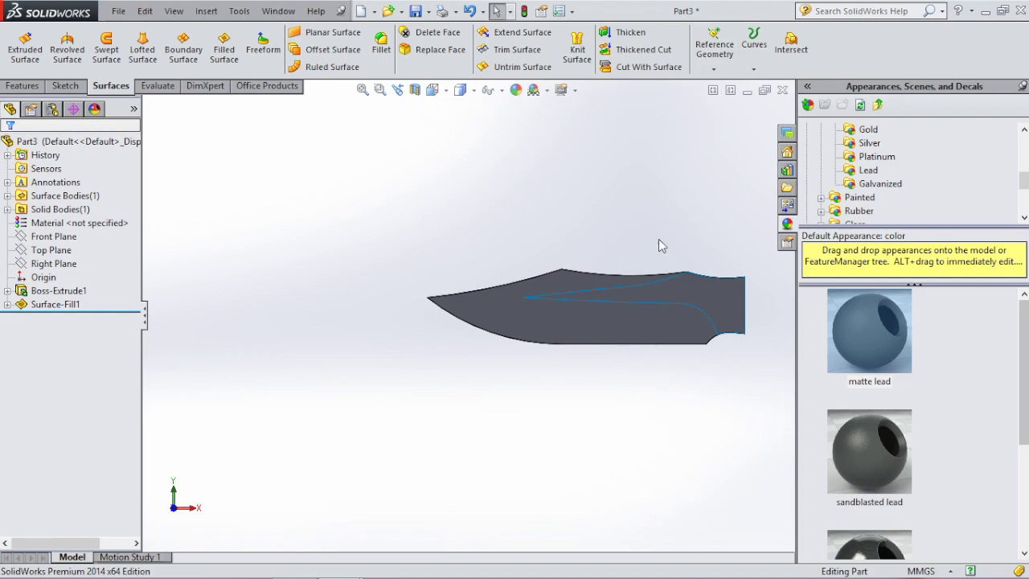
pyautogui.click(715, 68)
pyautogui.click(724, 83)
pyautogui.click(567, 321)
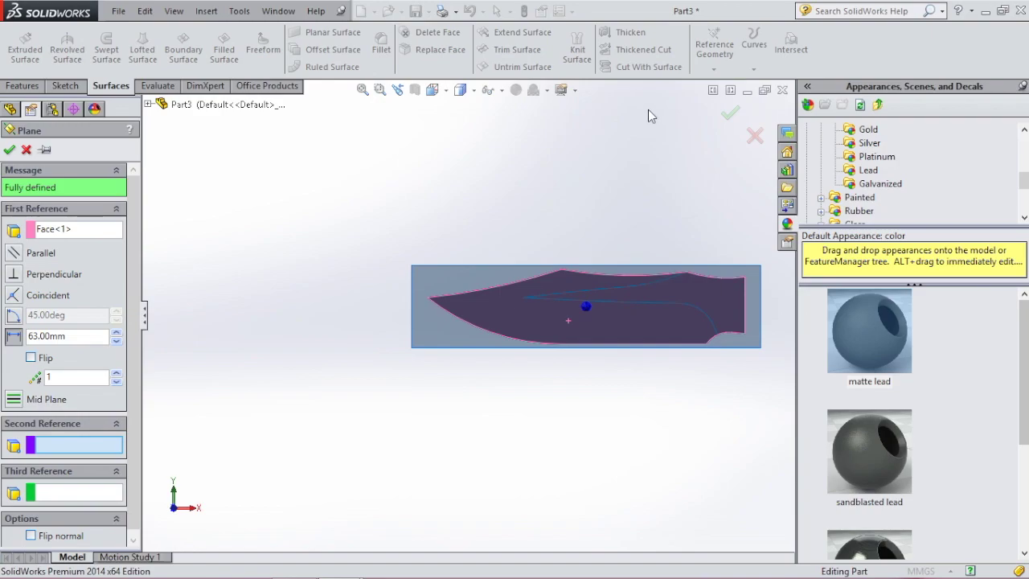
pyautogui.click(32, 357)
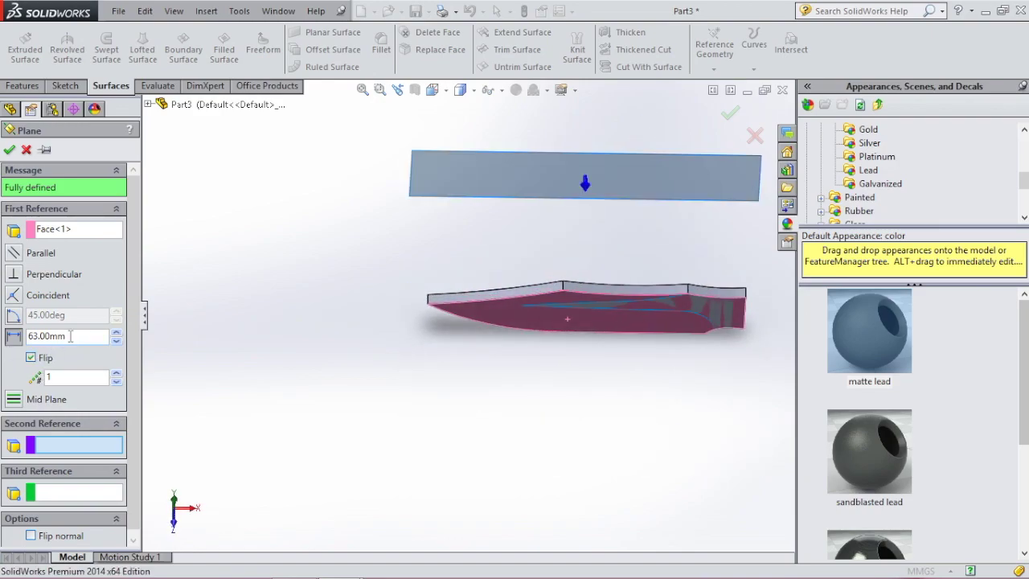
pyautogui.click(70, 336)
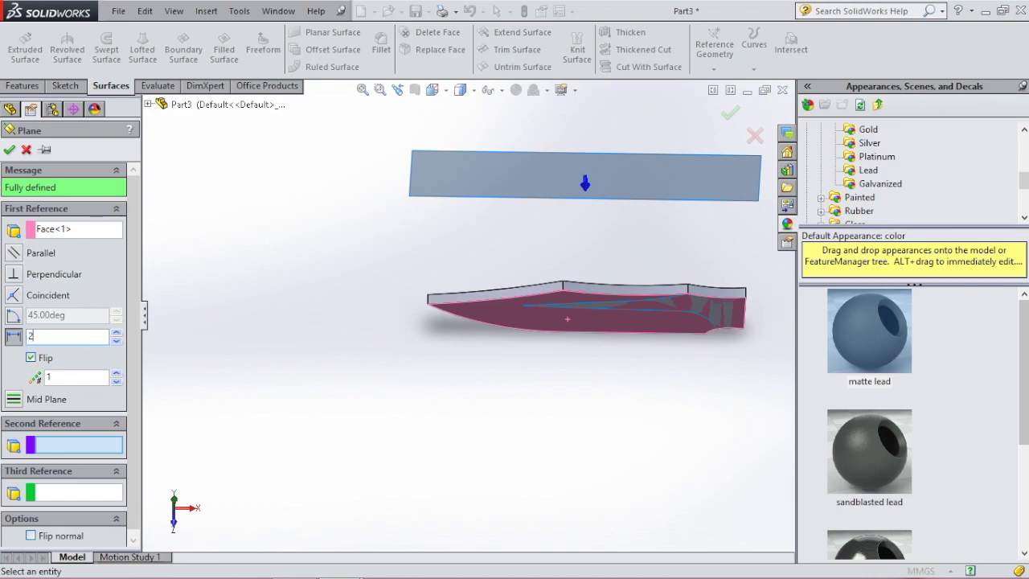
pyautogui.write('2')
pyautogui.press('Return')
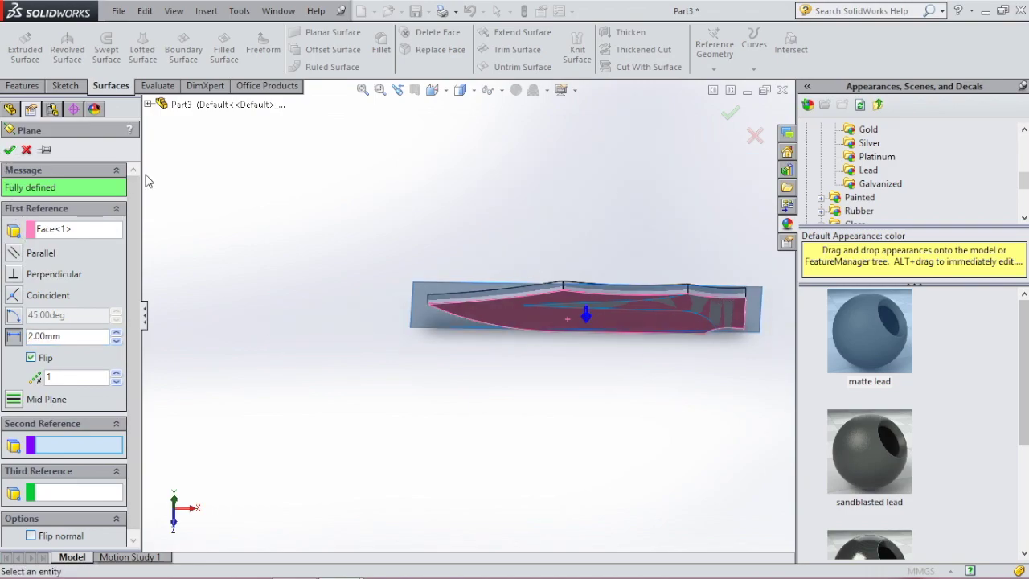
pyautogui.rightClick(600, 230)
# Step: Start a new sketch on the reference plane offset from the blade's front face
pyautogui.moveTo(599, 228); pyautogui.dragTo(605, 124, button='middle')
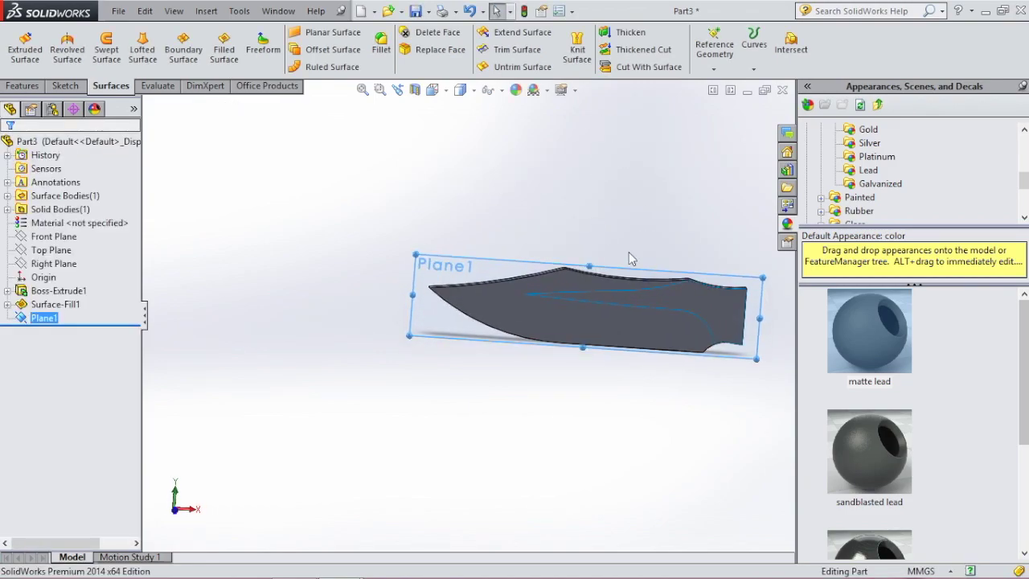
pyautogui.click(631, 273)
pyautogui.click(682, 219)
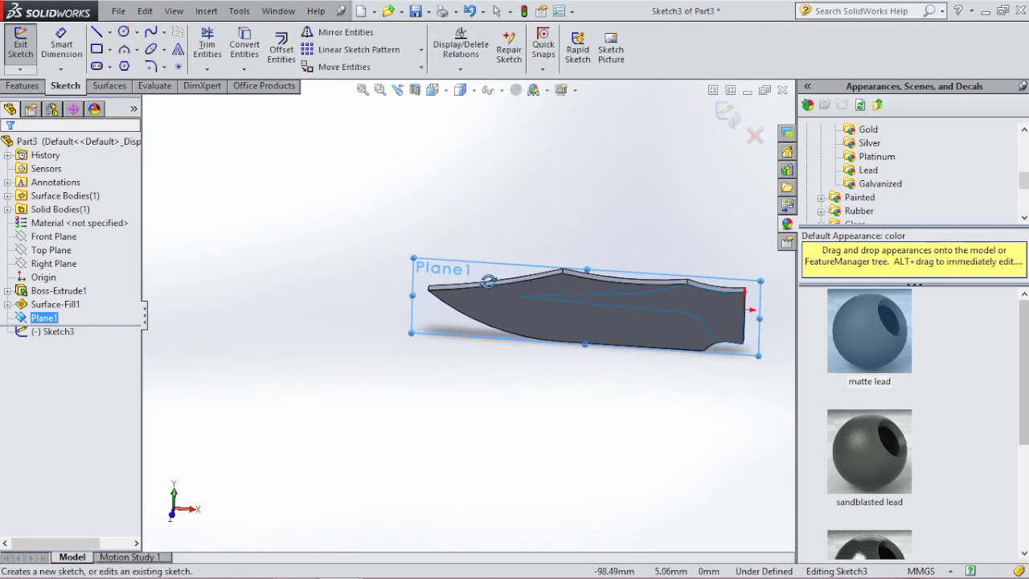
pyautogui.click(765, 471)
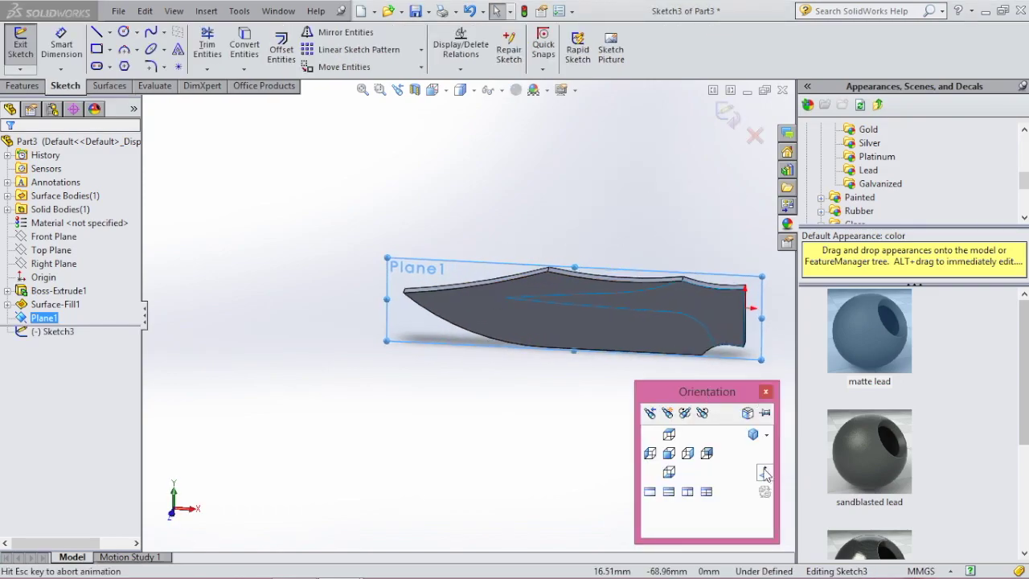
# Step: Place a sketch point on the blade's tip in the offset-plane sketch and finish the sketch
pyautogui.scroll(-5, 241, 357)
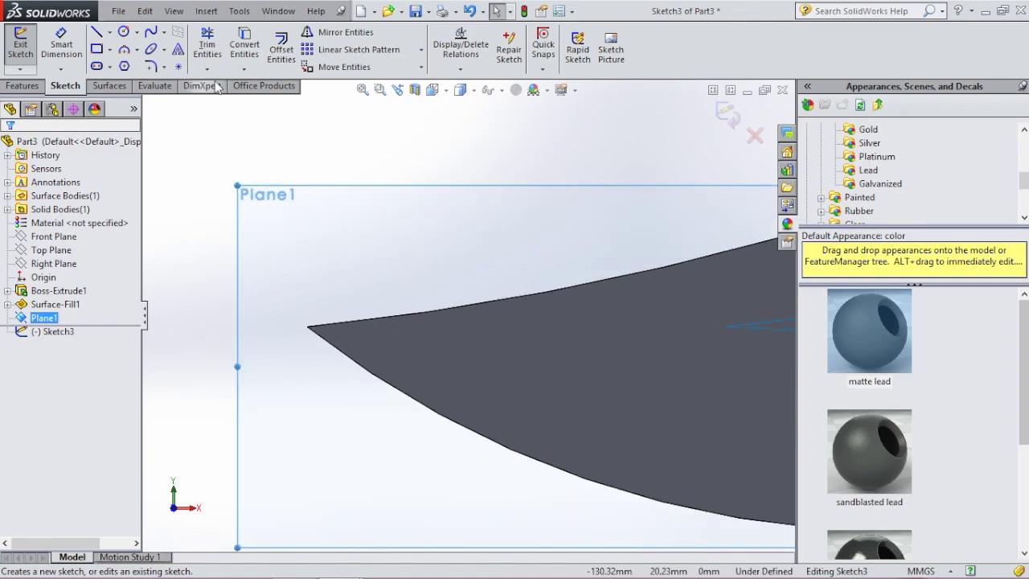
pyautogui.click(178, 68)
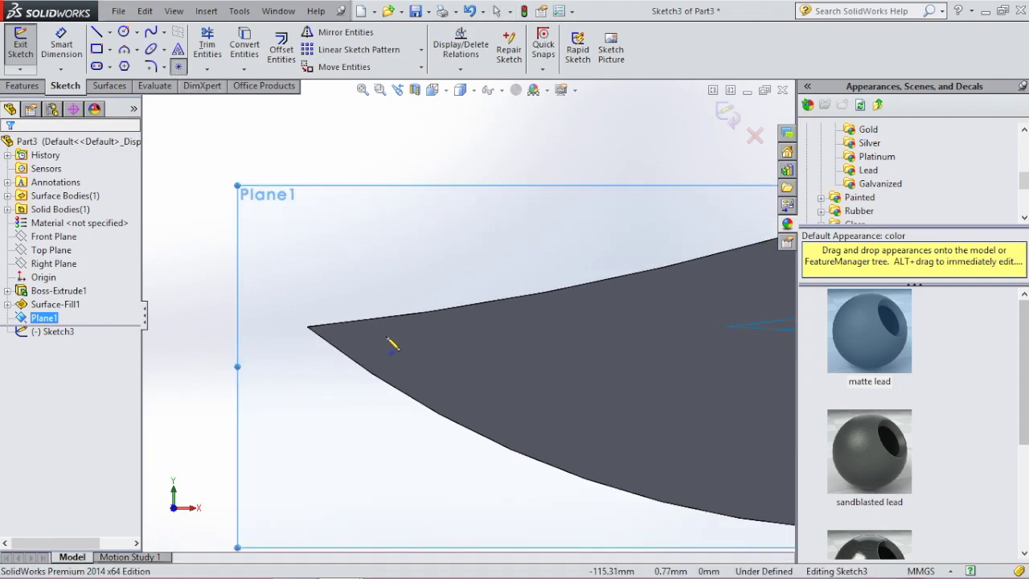
pyautogui.click(307, 327)
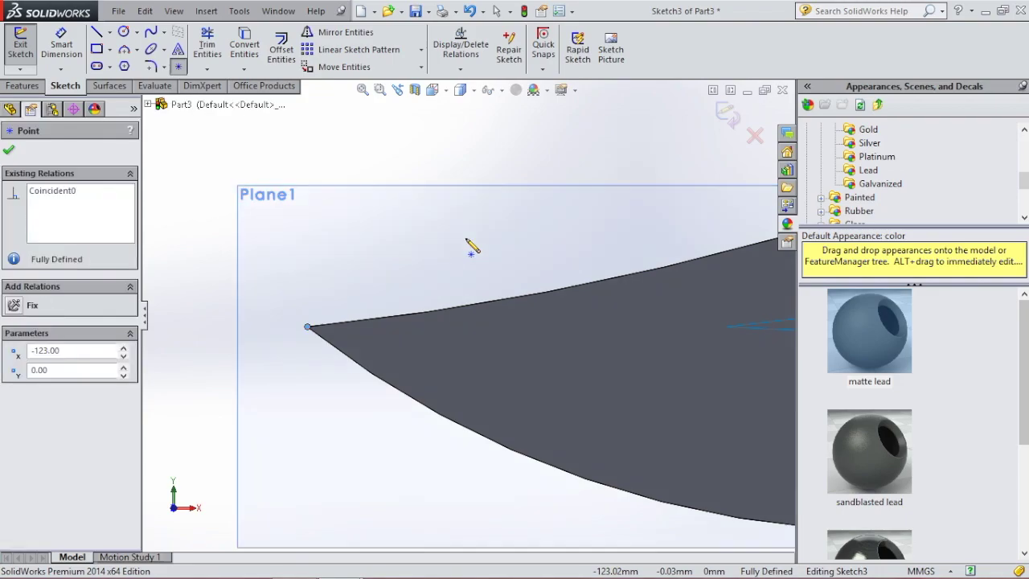
pyautogui.click(9, 152)
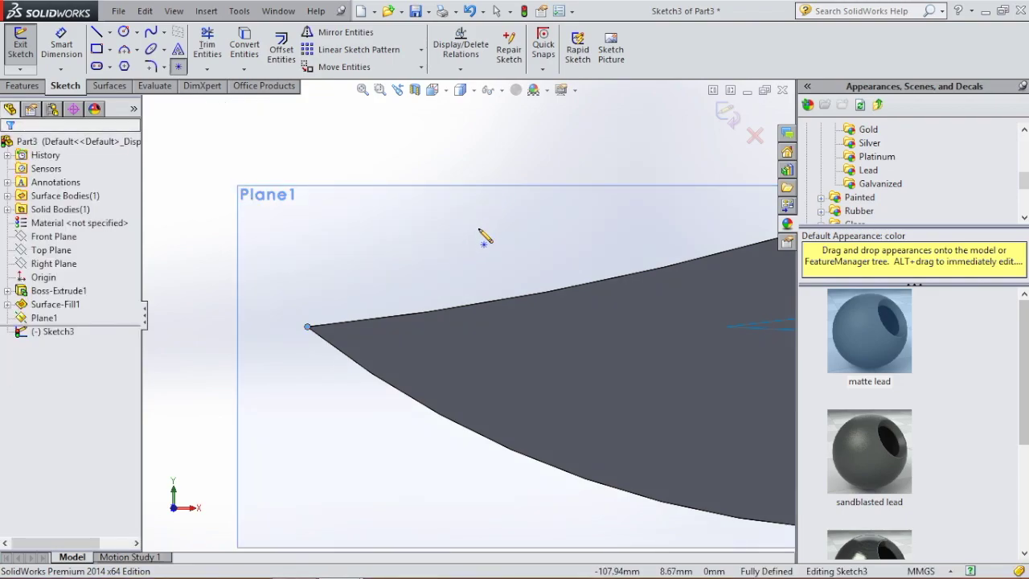
pyautogui.scroll(3, 481, 231)
pyautogui.hotkey('ctrl', 'b')
# Step: Create a reference plane through the tip's sketch point and the front-face vertex at the spine's rear peak, perpendicular to the Top Plane
pyautogui.moveTo(505, 253)
pyautogui.mouseDown(button='middle')
pyautogui.moveTo(550, 400)
pyautogui.moveTo(540, 411)
pyautogui.mouseUp(button='middle')
pyautogui.scroll(4, 482, 351)
pyautogui.moveTo(602, 241); pyautogui.dragTo(593, 198, button='middle')
pyautogui.scroll(-4, 581, 222)
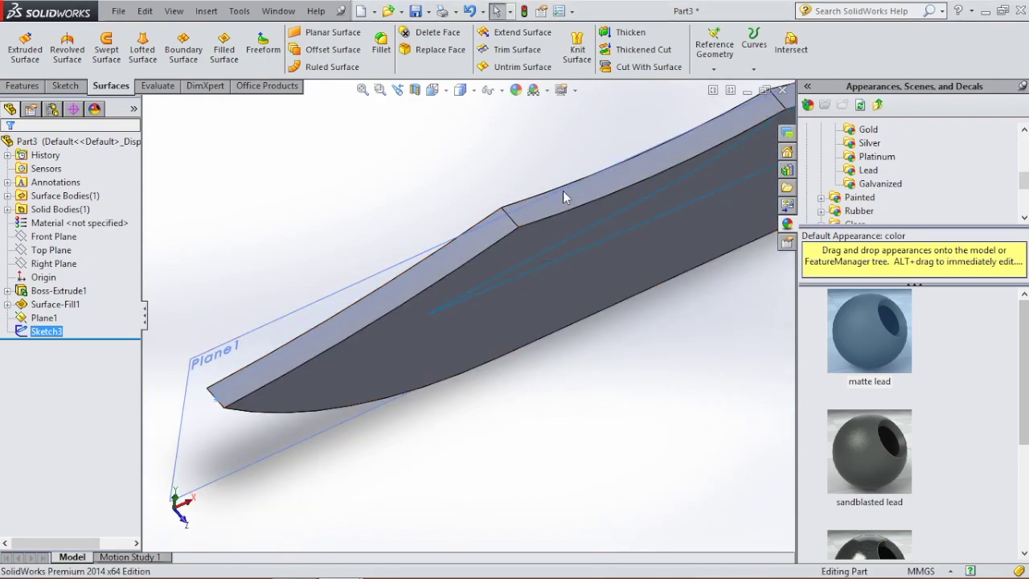
pyautogui.scroll(4, 563, 190)
pyautogui.moveTo(568, 261); pyautogui.dragTo(566, 223, button='middle')
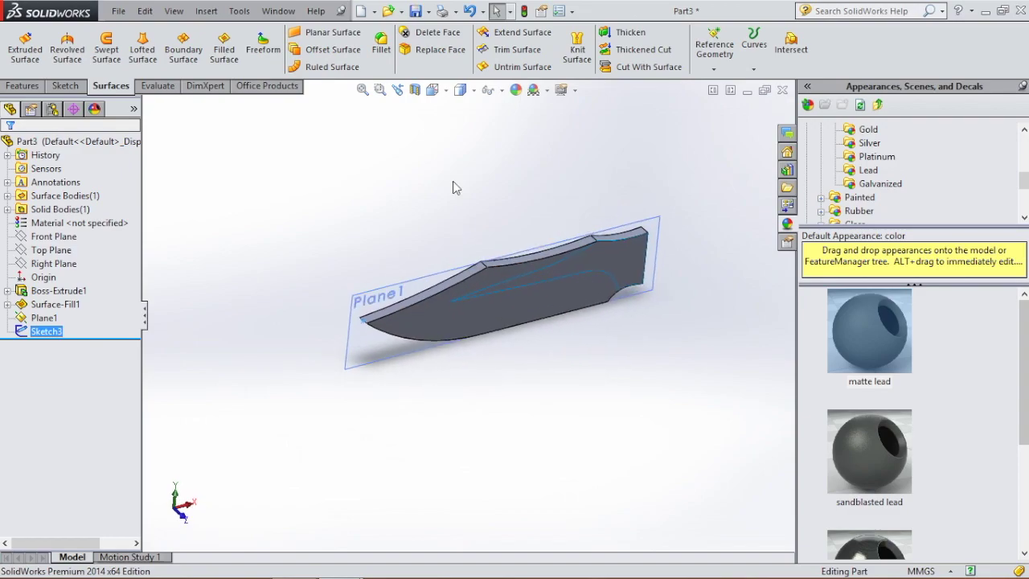
pyautogui.click(714, 69)
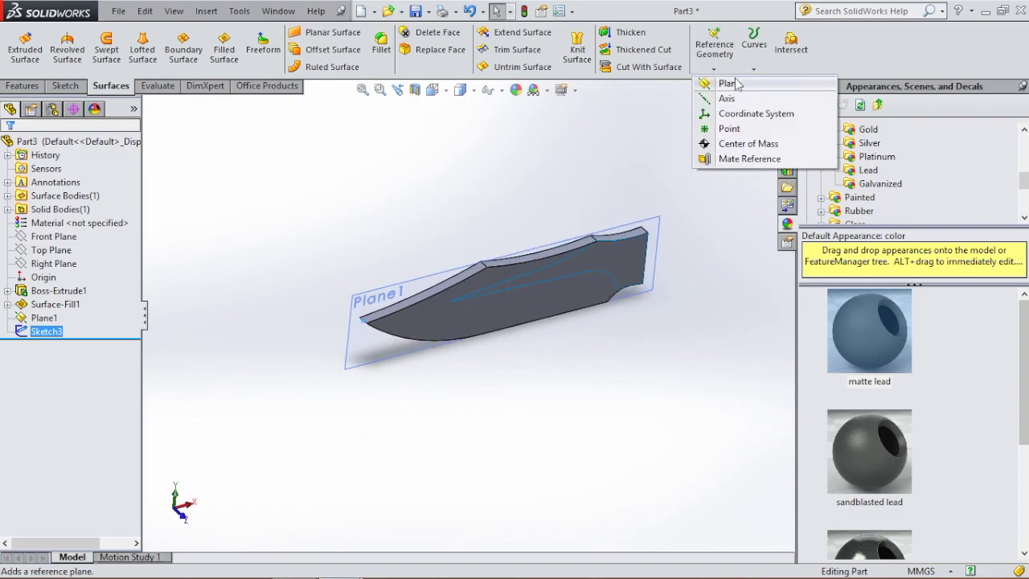
pyautogui.click(729, 84)
pyautogui.scroll(-5, 382, 318)
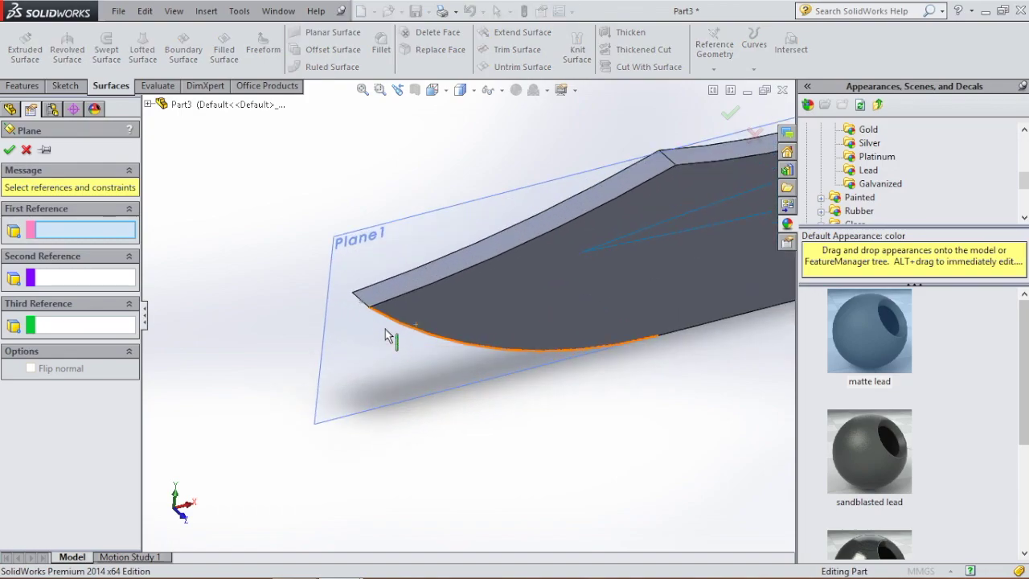
pyautogui.click(362, 303)
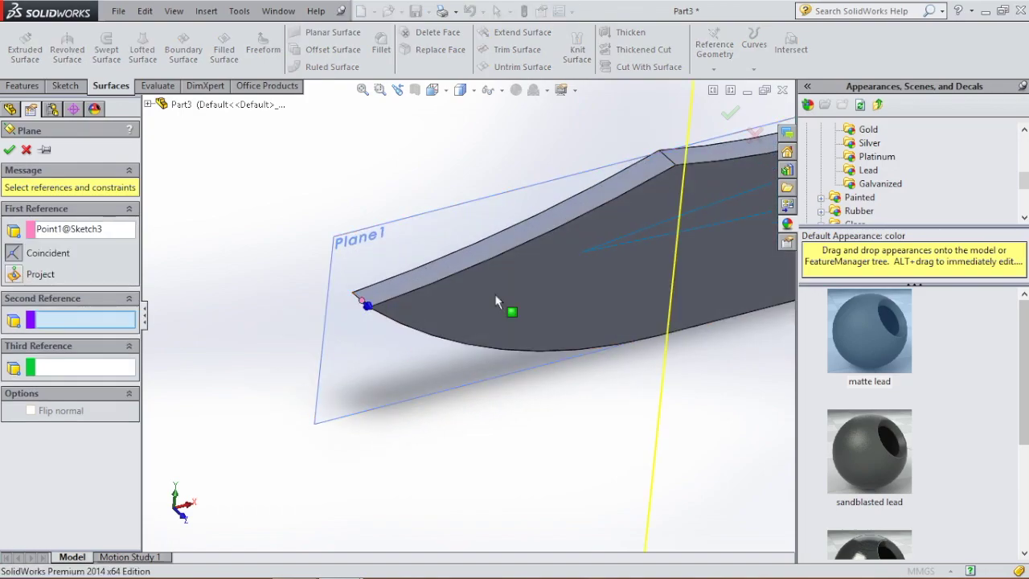
pyautogui.scroll(3, 490, 306)
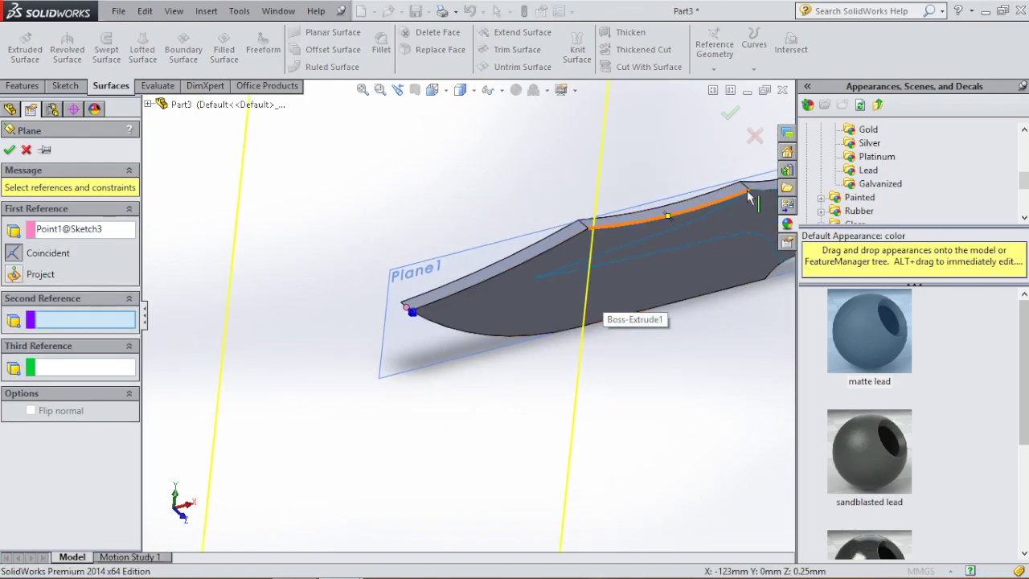
pyautogui.click(748, 191)
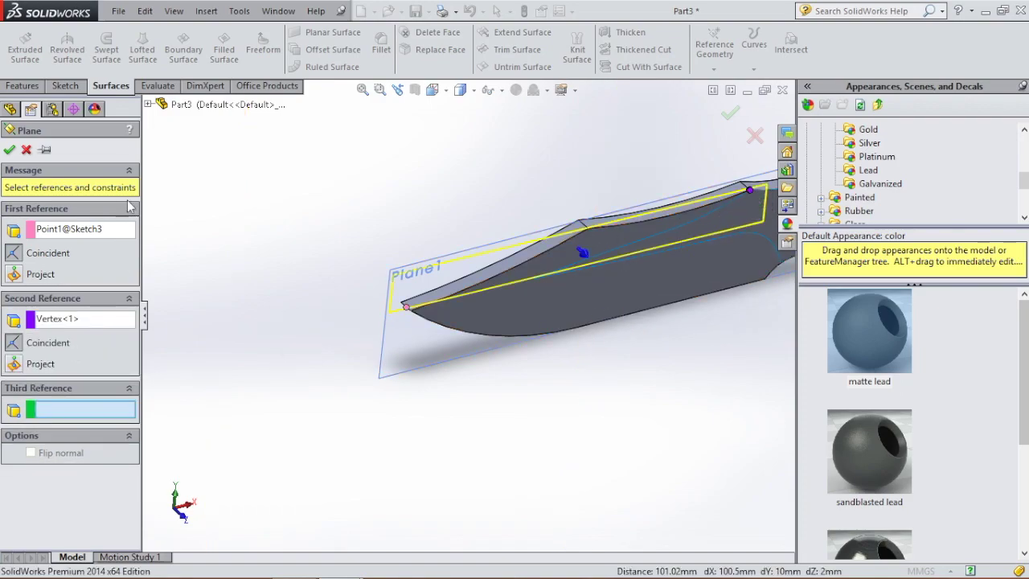
pyautogui.click(148, 105)
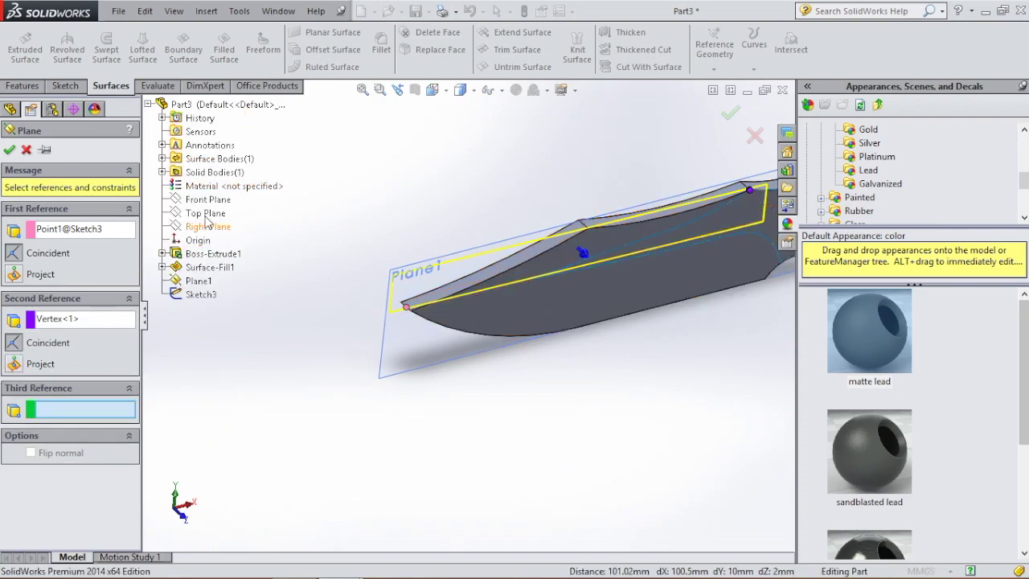
pyautogui.click(206, 213)
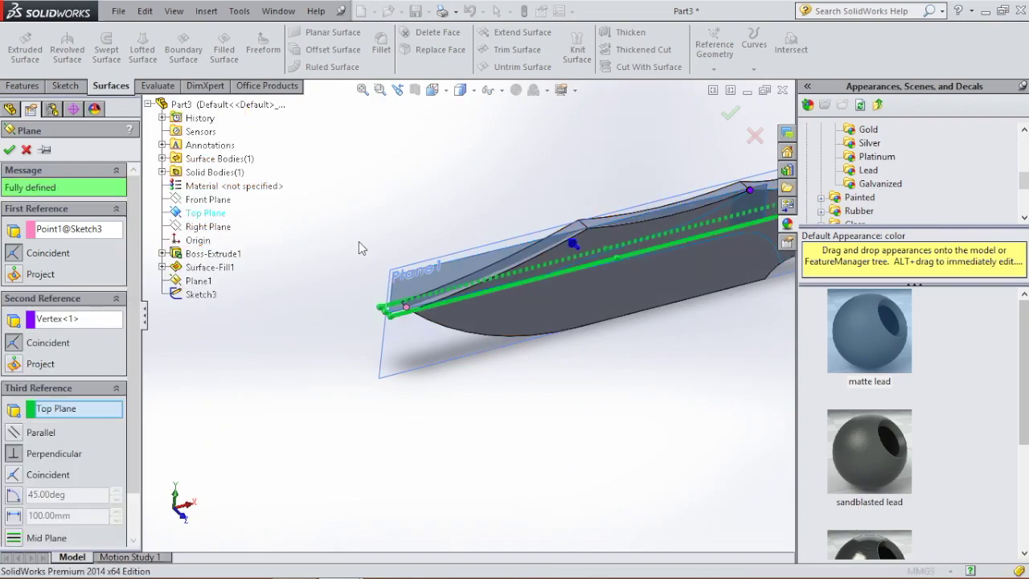
pyautogui.click(10, 150)
# Step: Extend the displayed border of the new reference plane upward beyond the blade's spine
pyautogui.scroll(2, 561, 250)
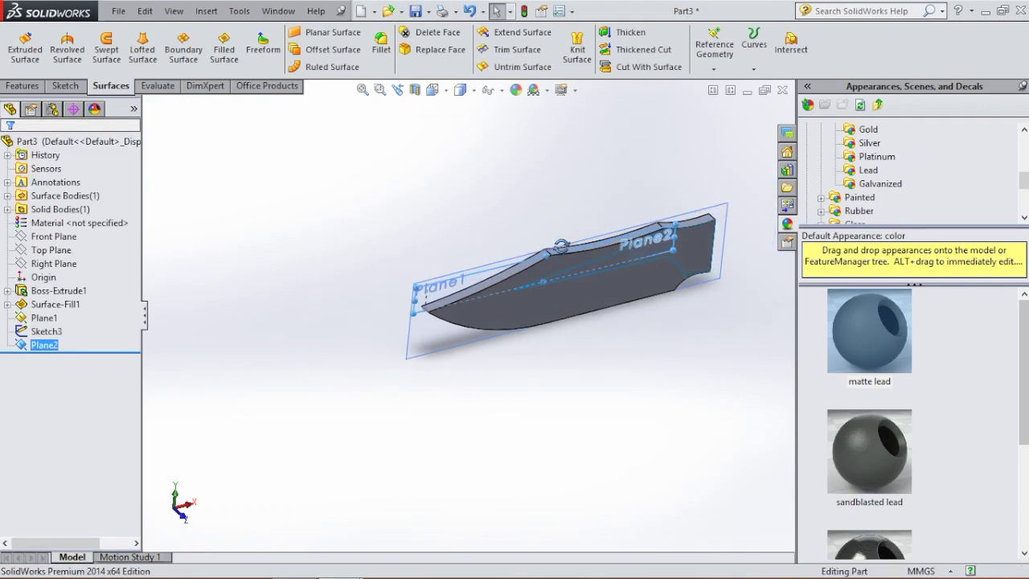
pyautogui.moveTo(565, 257); pyautogui.dragTo(559, 204, button='middle')
pyautogui.moveTo(544, 242); pyautogui.dragTo(546, 168)
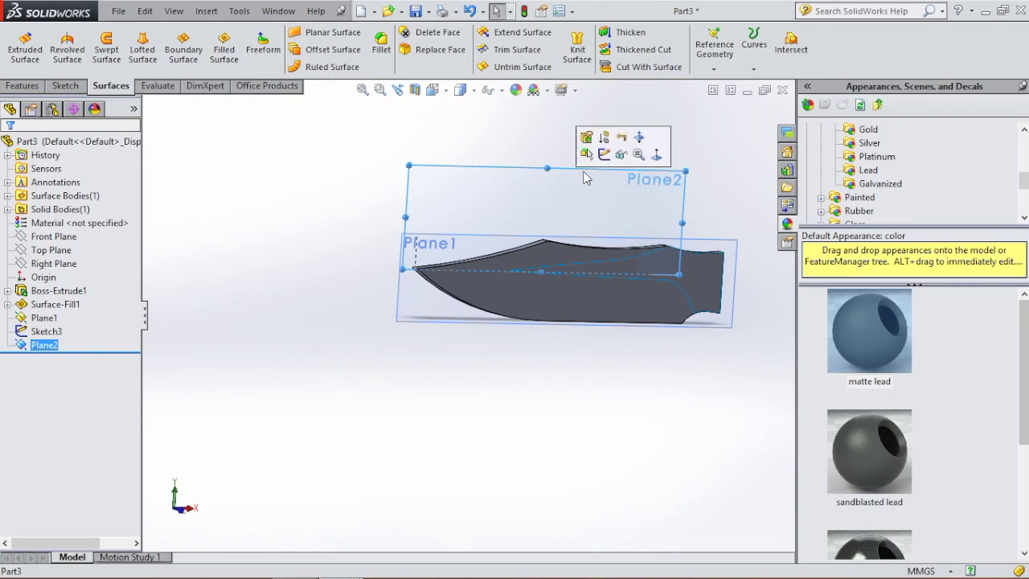
# Step: Start a sketch on the new reference plane, place a point at the spine's forward peak and finish the sketch
pyautogui.click(603, 153)
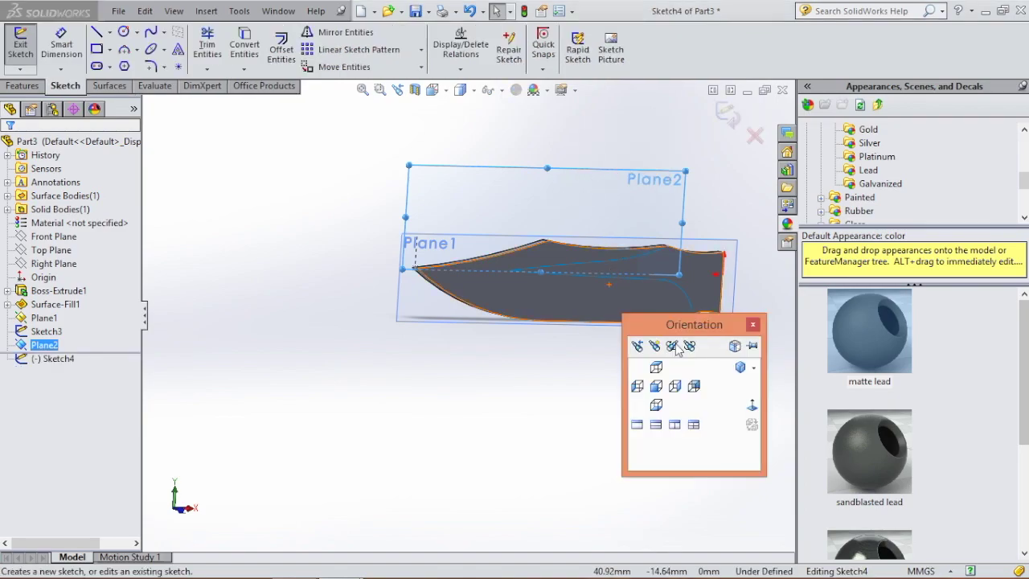
pyautogui.click(752, 408)
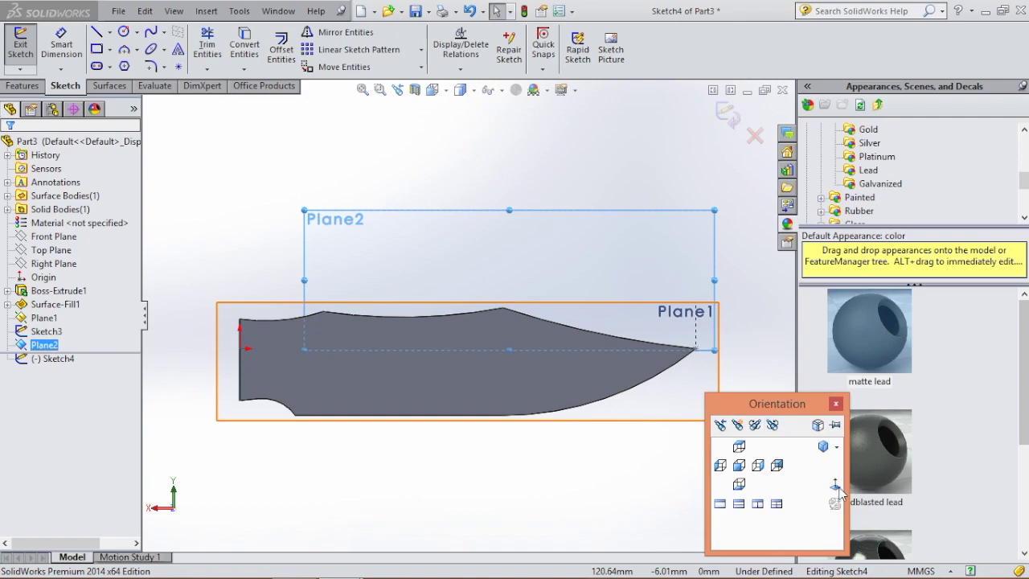
pyautogui.click(835, 485)
pyautogui.scroll(-5, 446, 320)
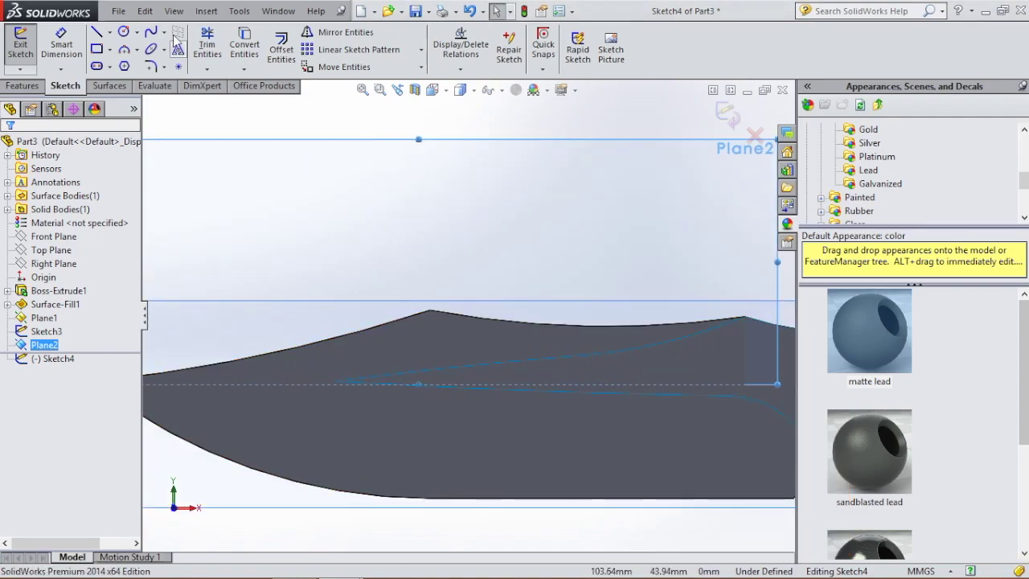
pyautogui.click(431, 311)
pyautogui.press('Escape')
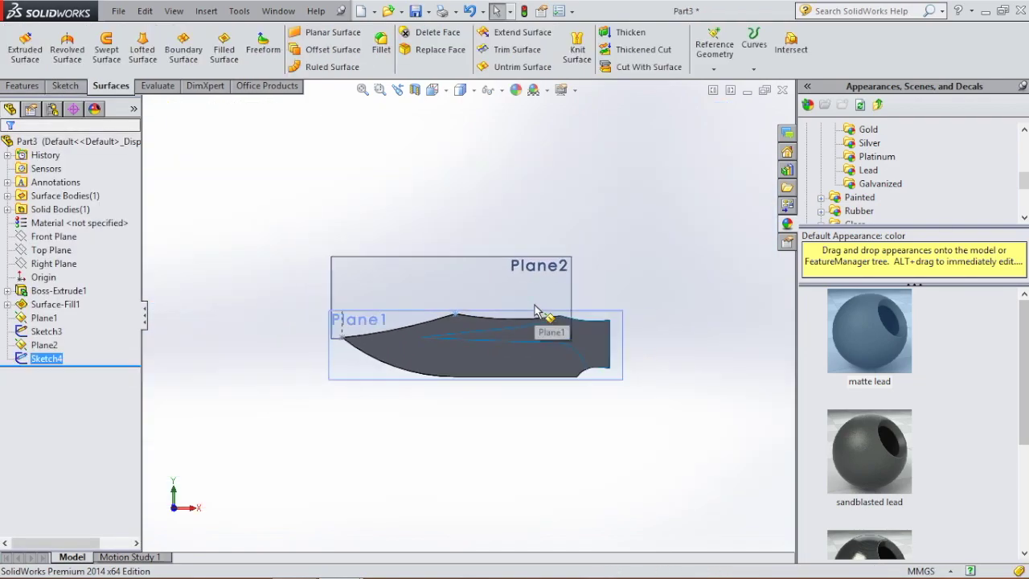
# Step: Hide both reference planes around the blade
pyautogui.scroll(-6, 434, 314)
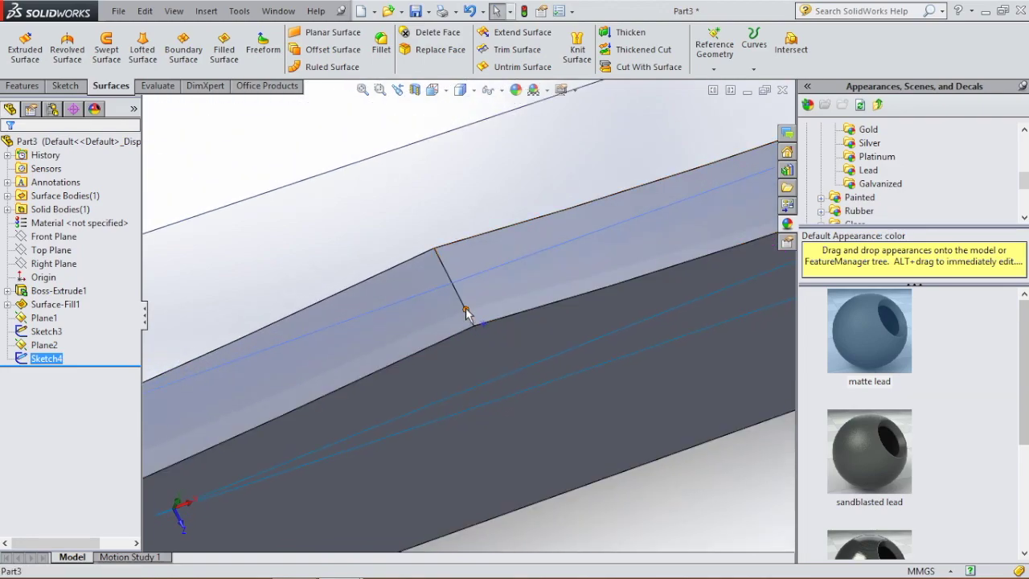
pyautogui.hotkey('ctrl', '1')
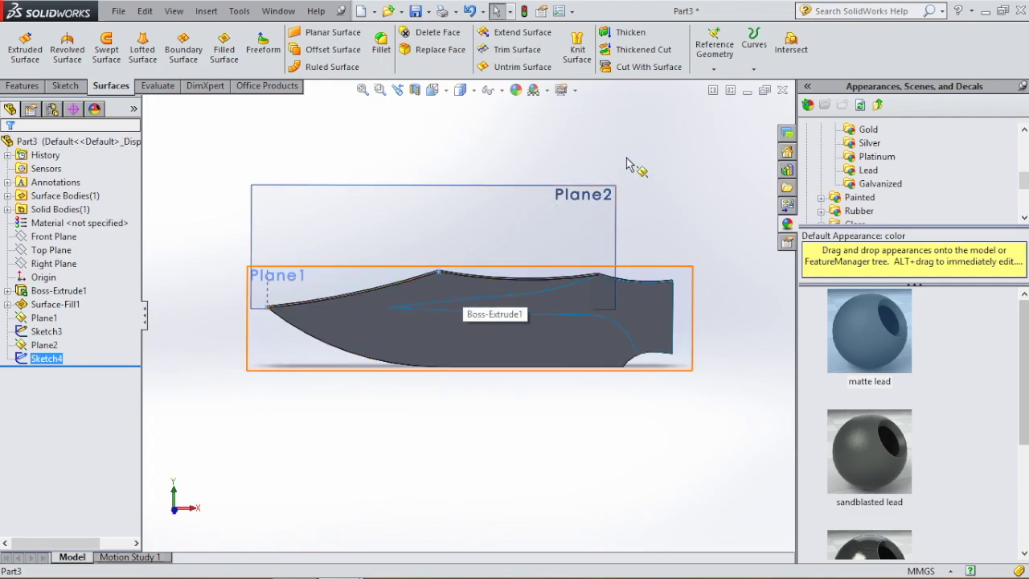
pyautogui.click(617, 216)
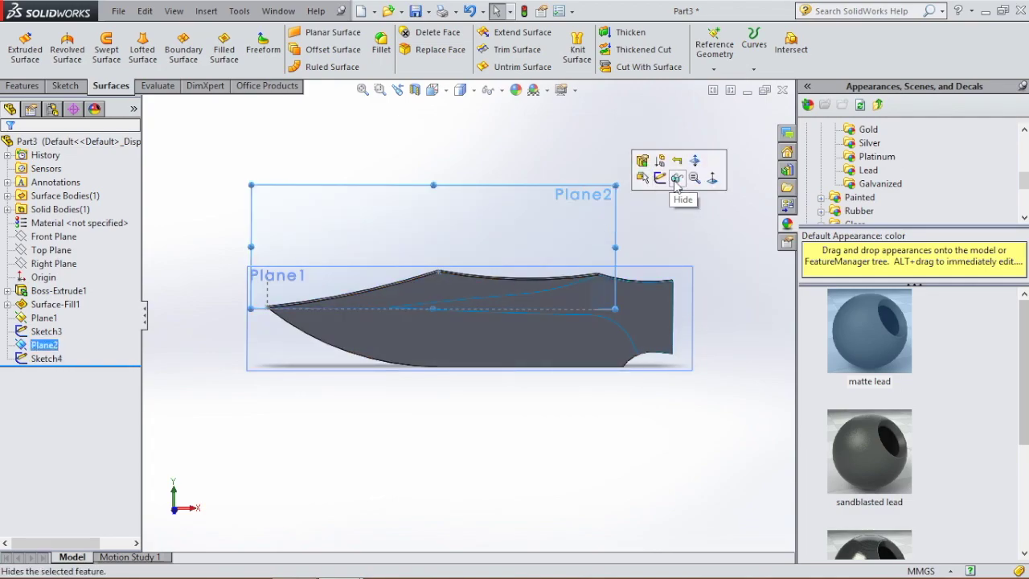
pyautogui.click(676, 177)
pyautogui.click(690, 293)
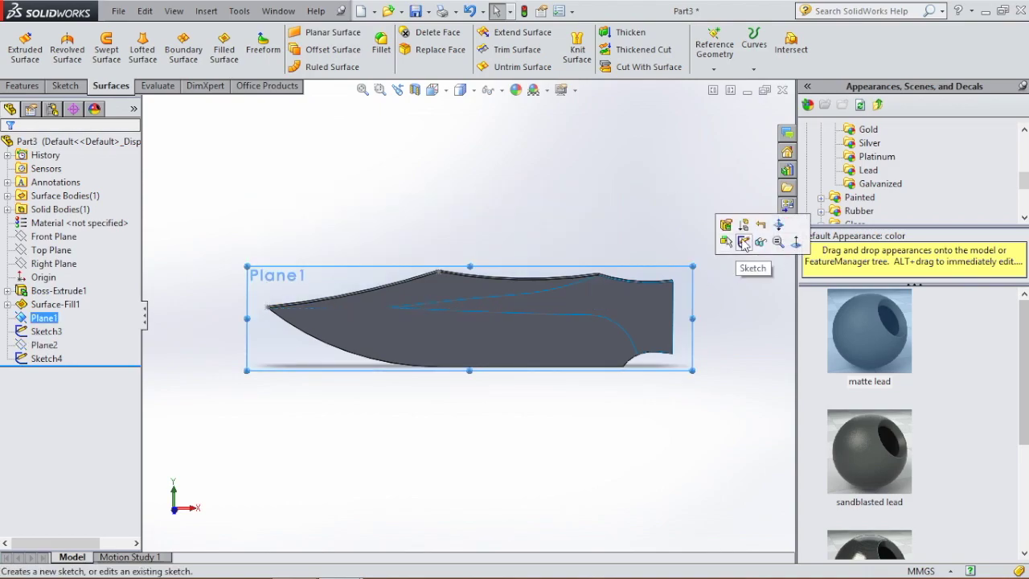
pyautogui.click(741, 240)
pyautogui.hotkey('ctrl', 'z')
pyautogui.click(688, 291)
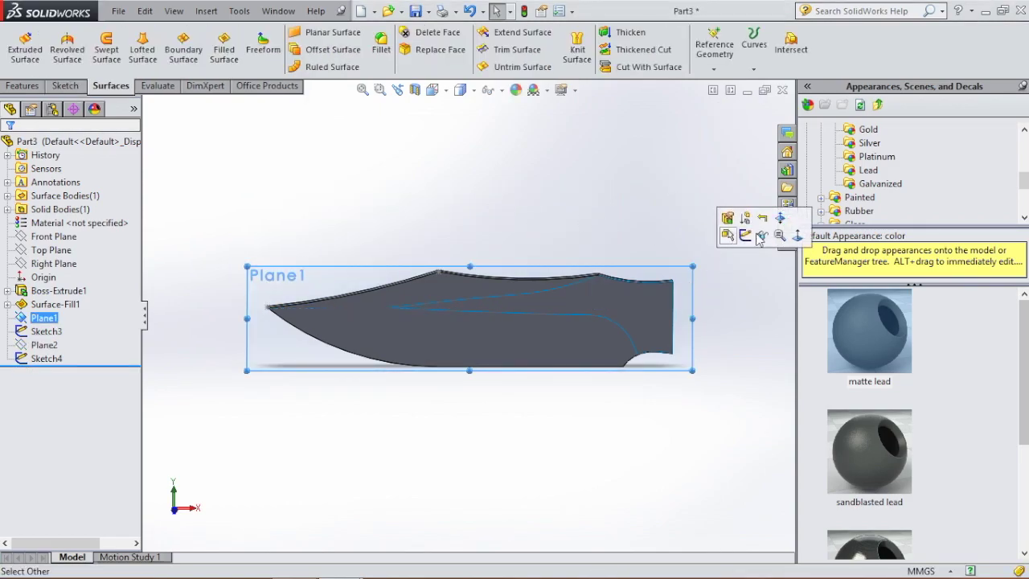
pyautogui.click(733, 244)
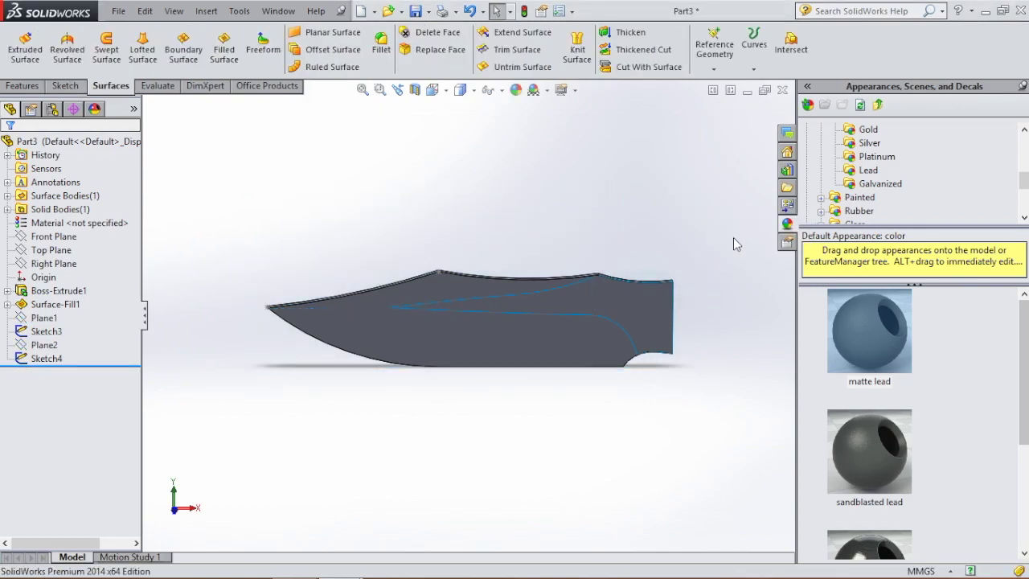
# Step: Start a new 3D sketch in the part
pyautogui.click(65, 85)
pyautogui.click(19, 69)
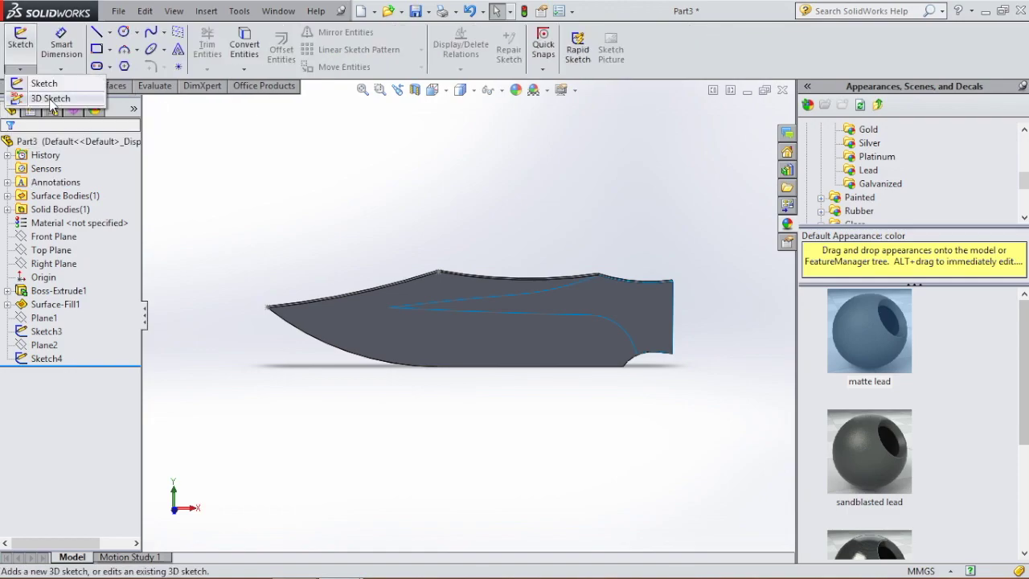
pyautogui.click(50, 98)
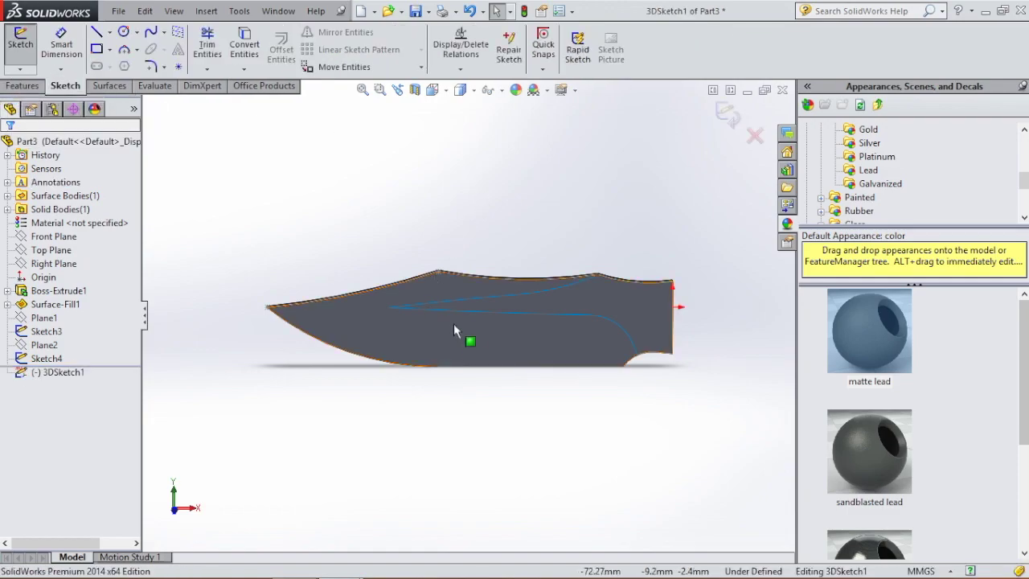
# Step: Sketch two connected construction lines, about 48 mm and 53 mm long, along the blade's spine from the rear peak through the forward peak to the tip
pyautogui.scroll(-2, 459, 319)
pyautogui.moveTo(466, 223); pyautogui.dragTo(466, 281, button='middle')
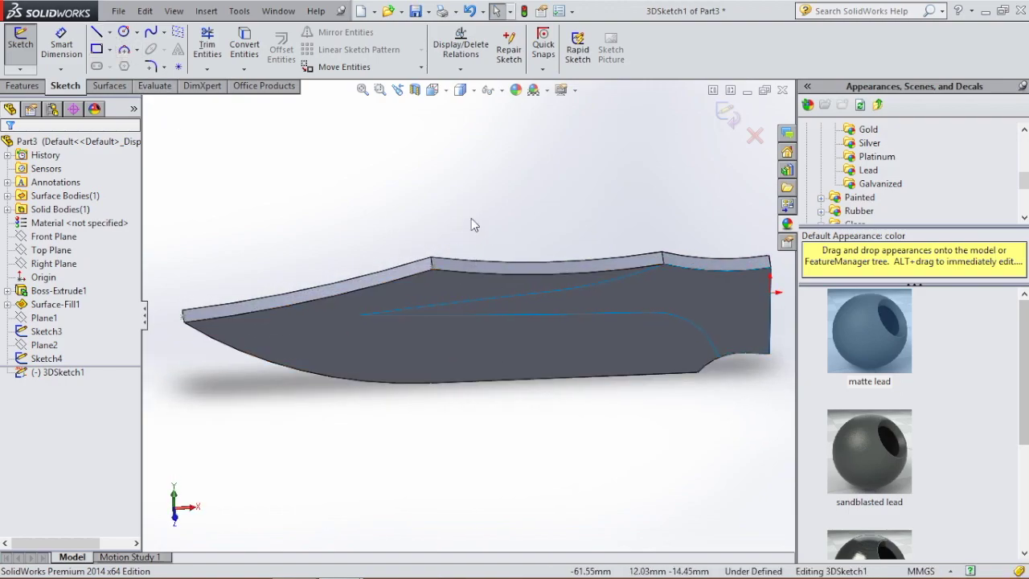
pyautogui.press('l')
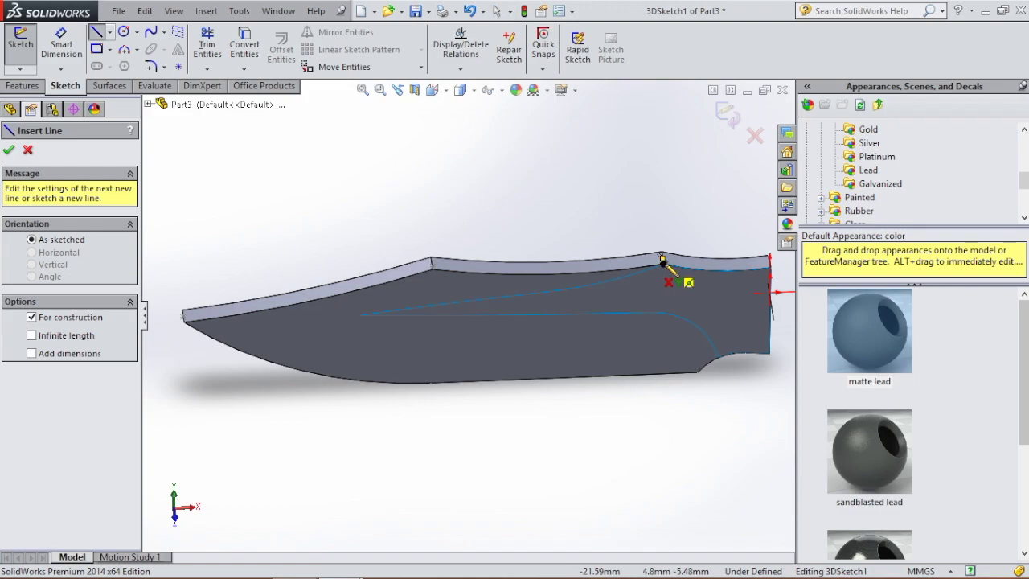
pyautogui.click(659, 267)
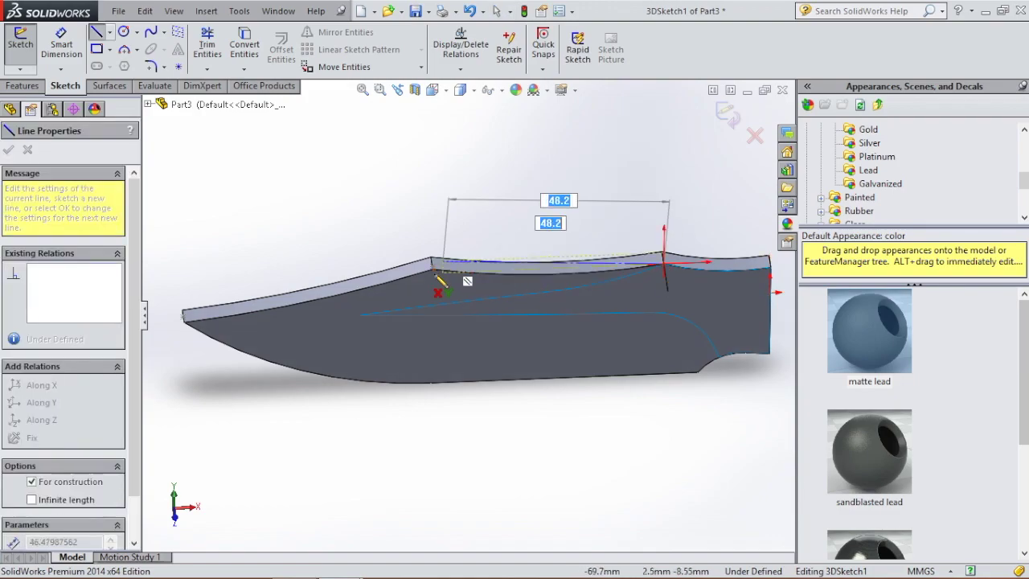
pyautogui.scroll(-4, 443, 278)
pyautogui.scroll(-2, 442, 278)
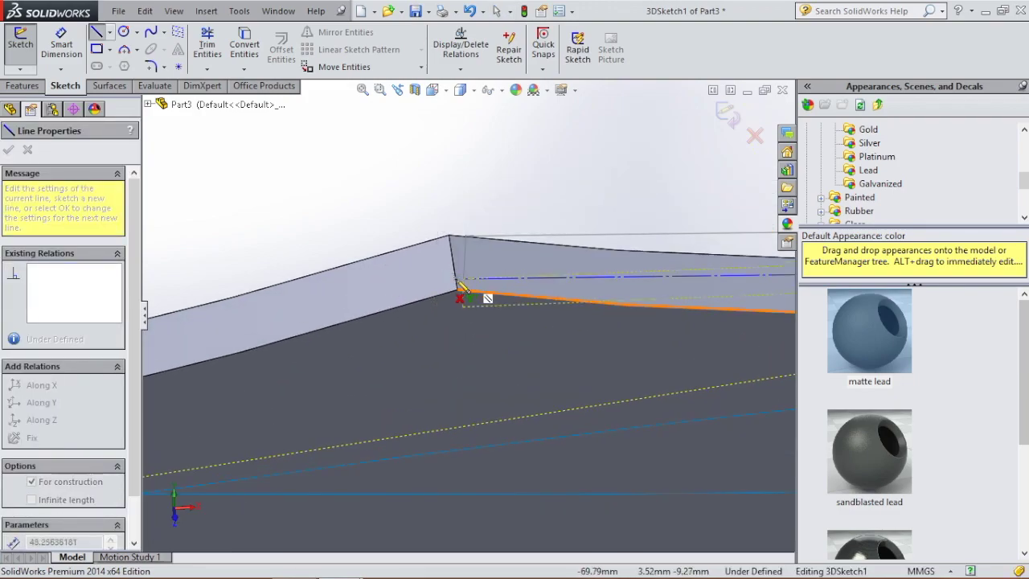
pyautogui.scroll(6, 361, 349)
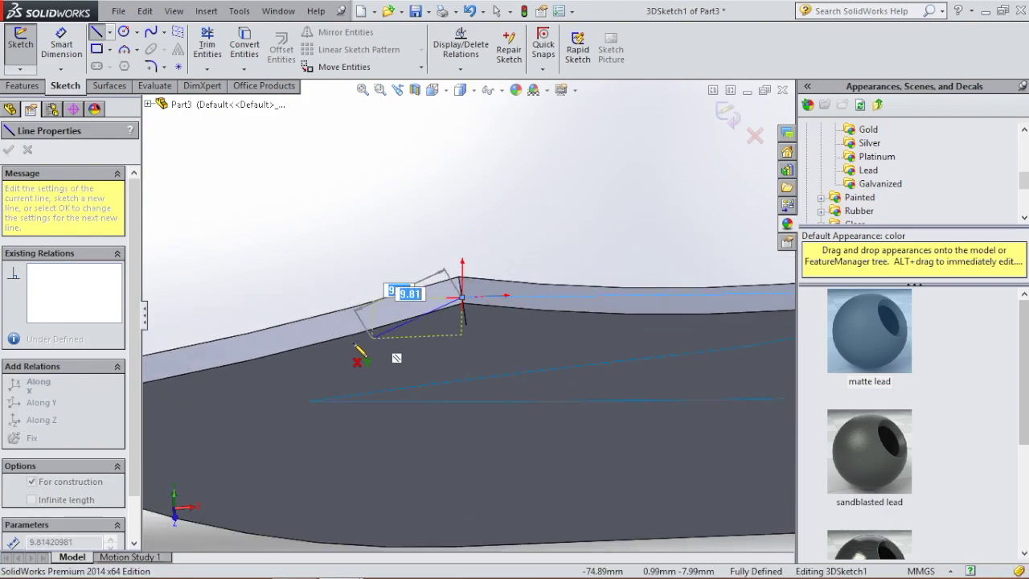
pyautogui.scroll(1, 299, 340)
pyautogui.scroll(-3, 217, 363)
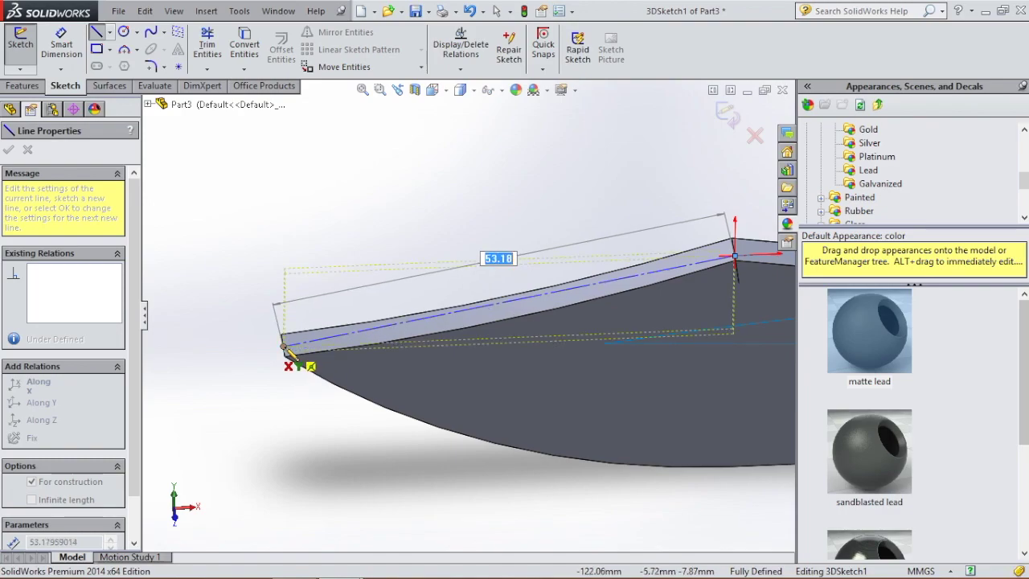
pyautogui.click(286, 351)
pyautogui.press('Escape')
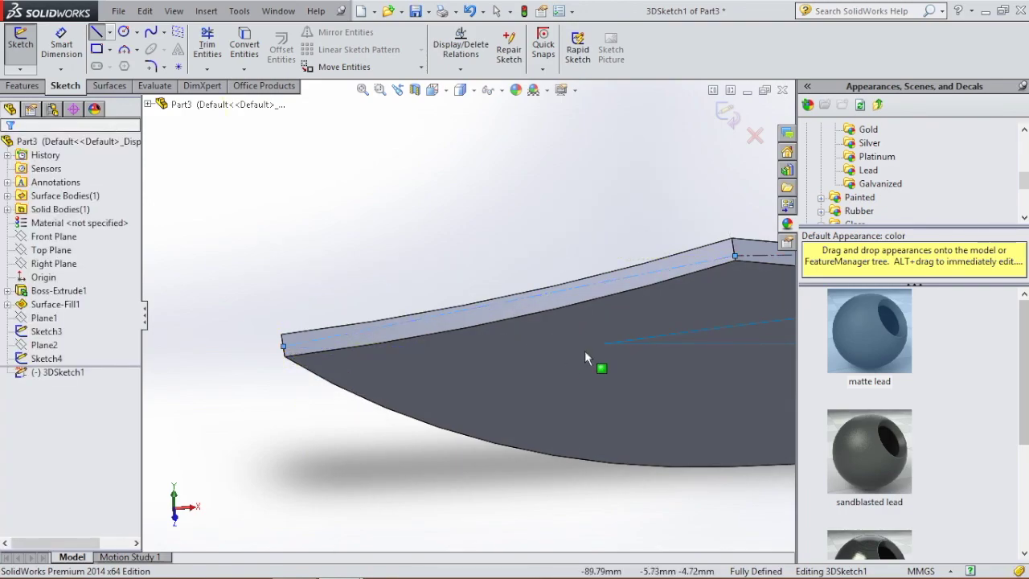
pyautogui.scroll(2, 585, 350)
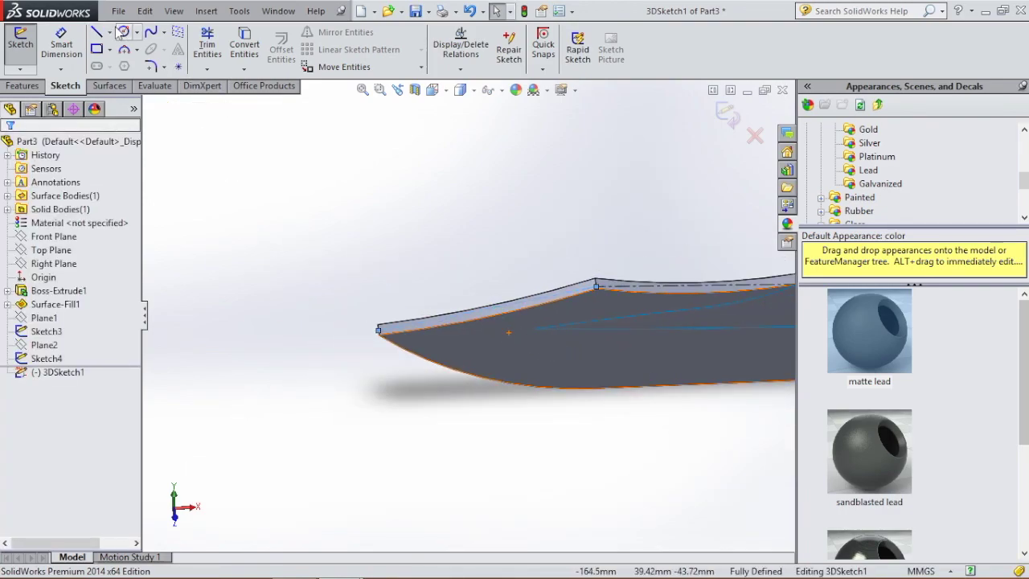
# Step: Hide the extruded blade body and sketch a construction line about 37 mm long from the blade tip point to the filled surface's pointed end
pyautogui.click(76, 291)
pyautogui.click(84, 266)
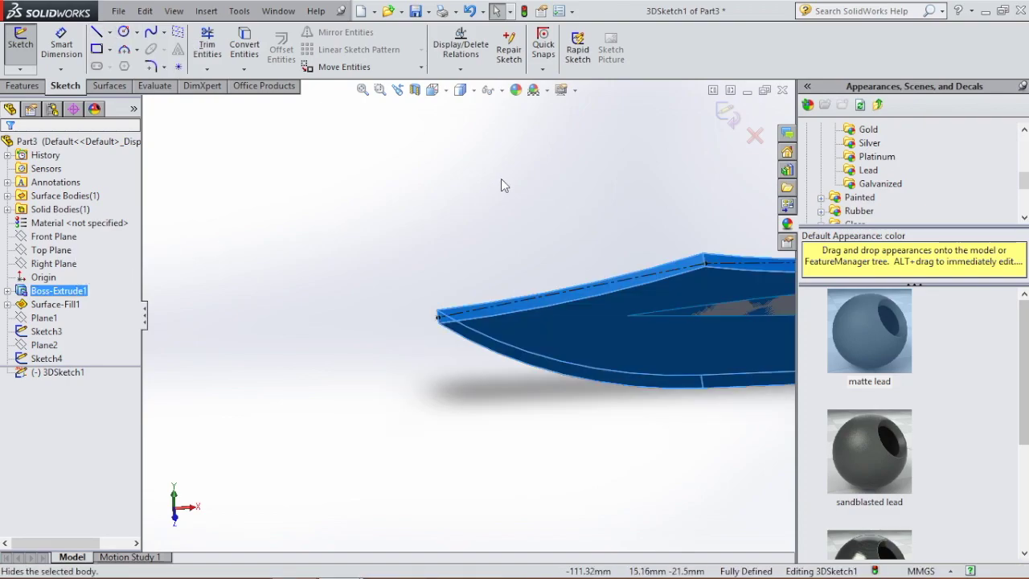
pyautogui.click(110, 33)
pyautogui.click(121, 66)
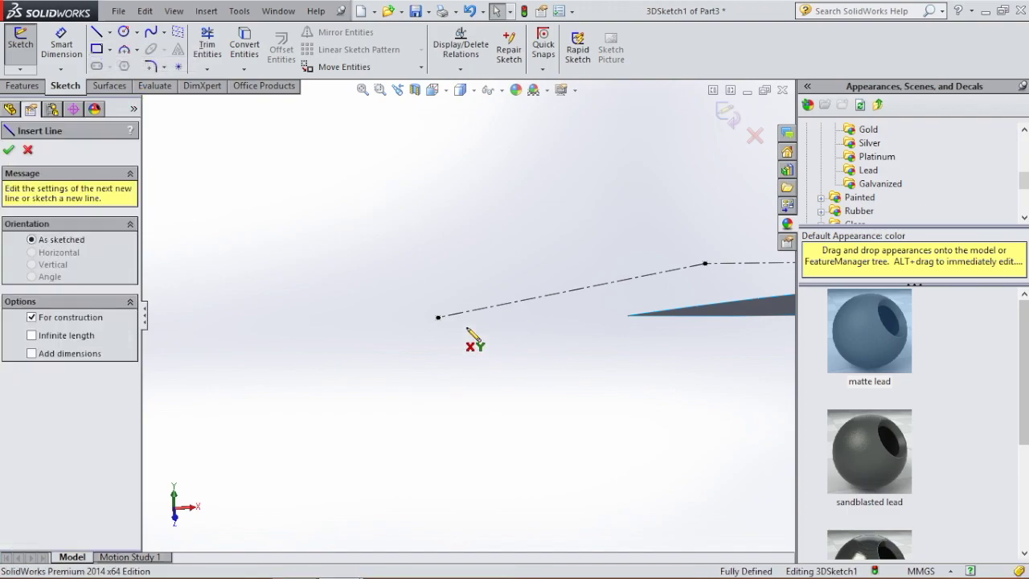
pyautogui.click(438, 318)
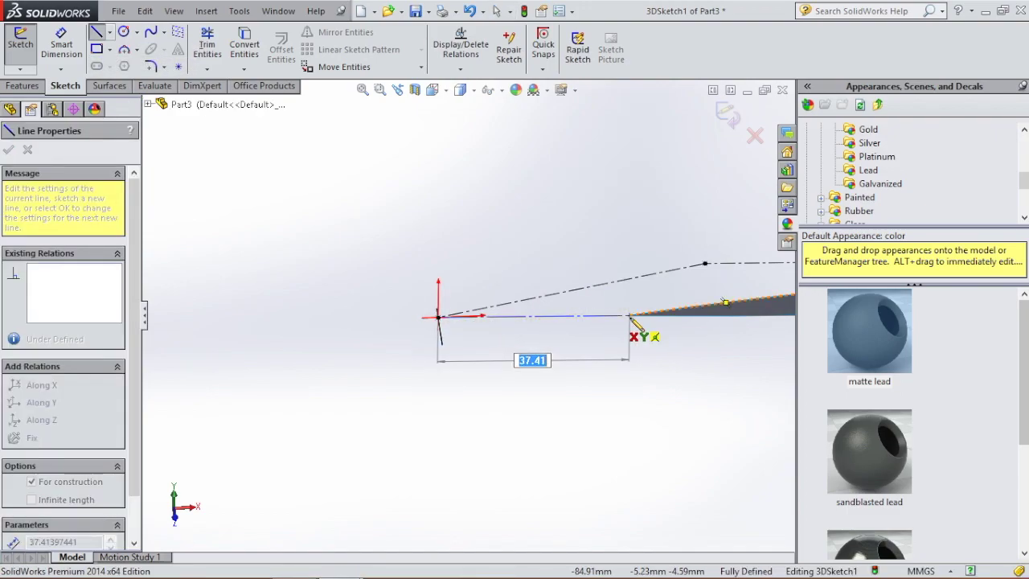
pyautogui.click(627, 316)
pyautogui.press('Escape')
# Step: In a head-on front view, convert the filled surface's two upper edges, from its pointed end to the rear spine peak, into sketch curves
pyautogui.press('space')
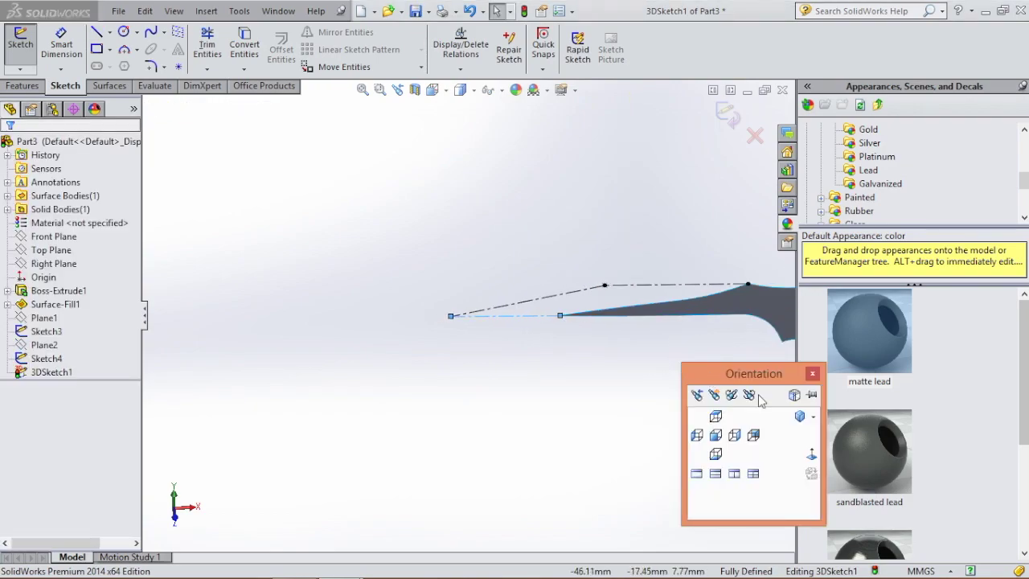
pyautogui.click(812, 454)
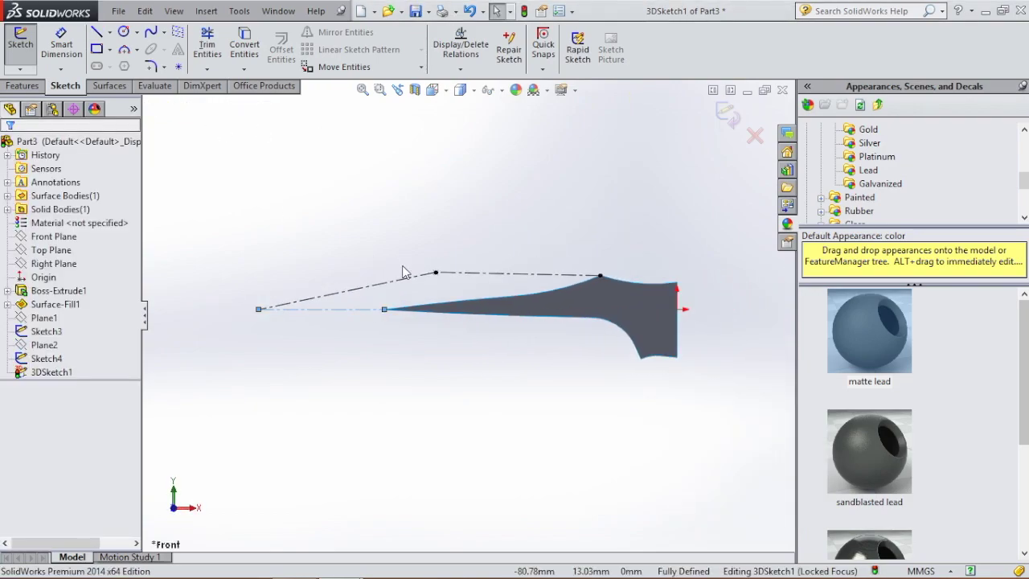
pyautogui.click(244, 45)
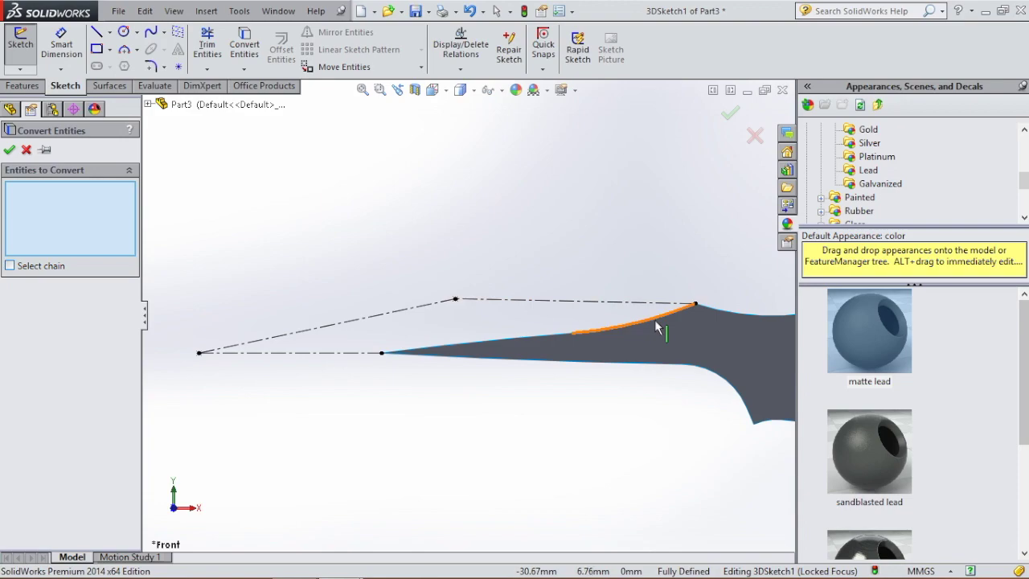
pyautogui.click(657, 323)
pyautogui.click(538, 344)
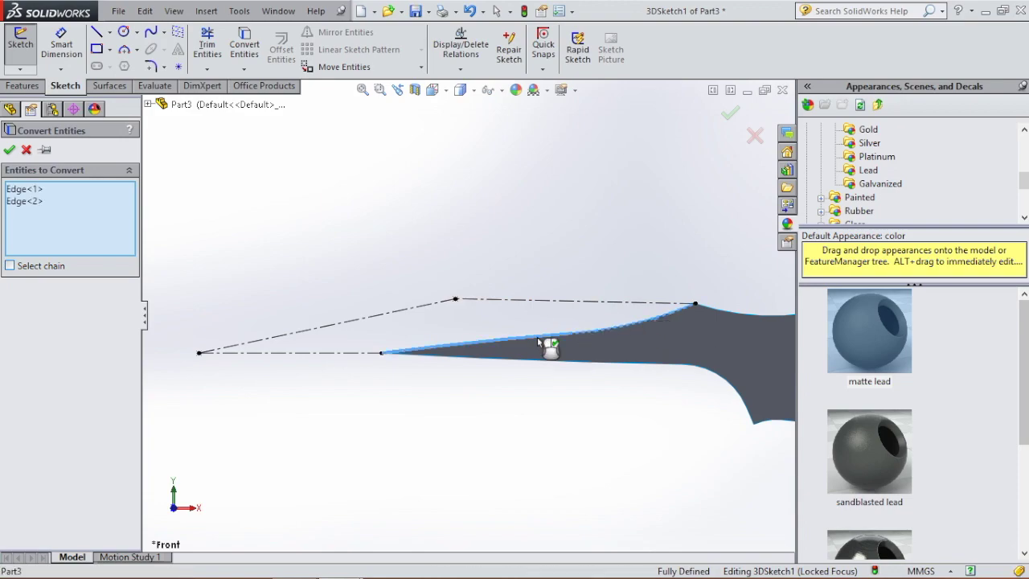
pyautogui.click(9, 149)
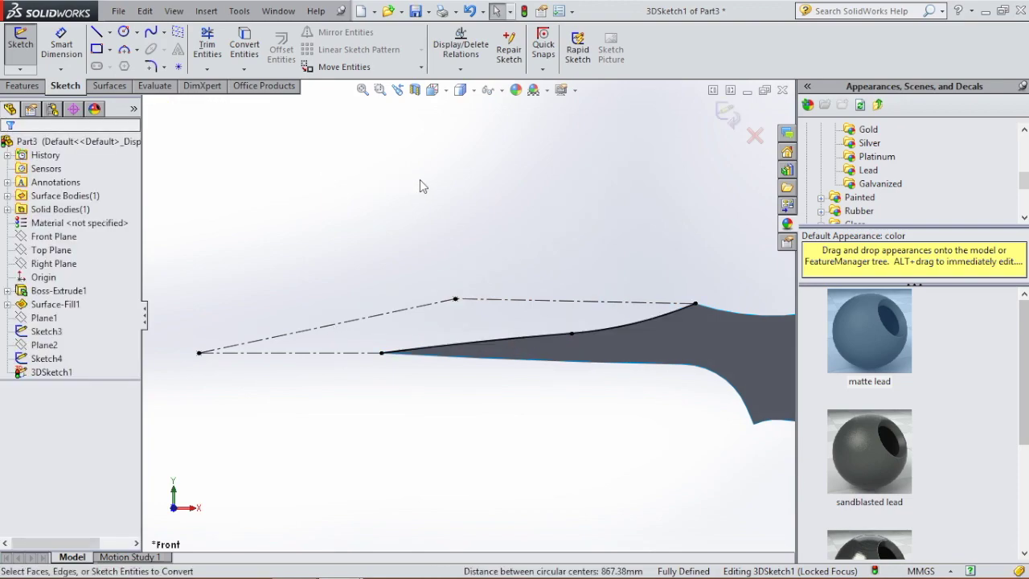
# Step: Show the extruded blade body again
pyautogui.click(58, 290)
pyautogui.click(112, 266)
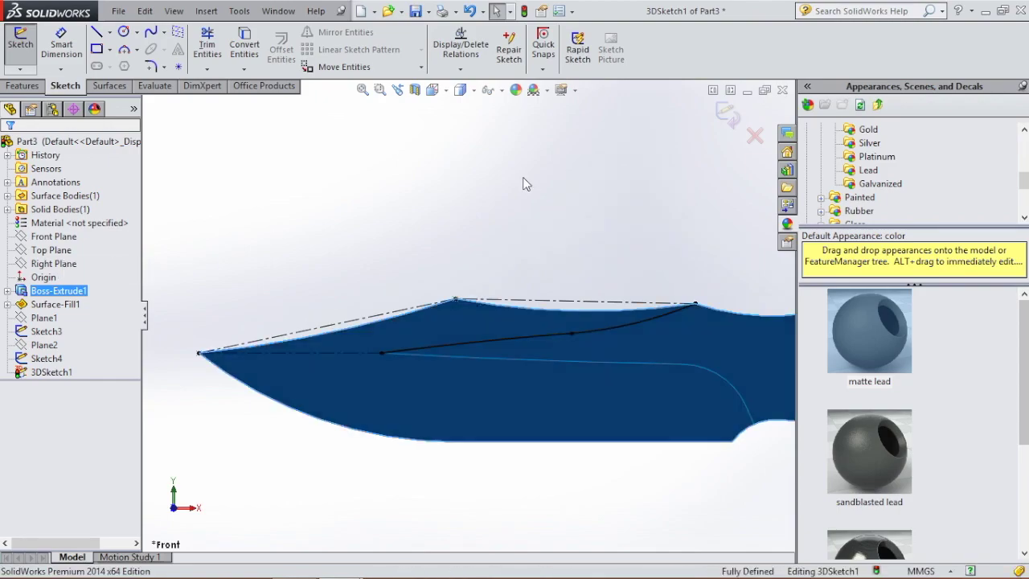
pyautogui.click(523, 184)
# Step: Sketch a construction line about 2 mm long from the midpoint of the rear spine guide line down to the blade's spine edge
pyautogui.scroll(-2, 570, 303)
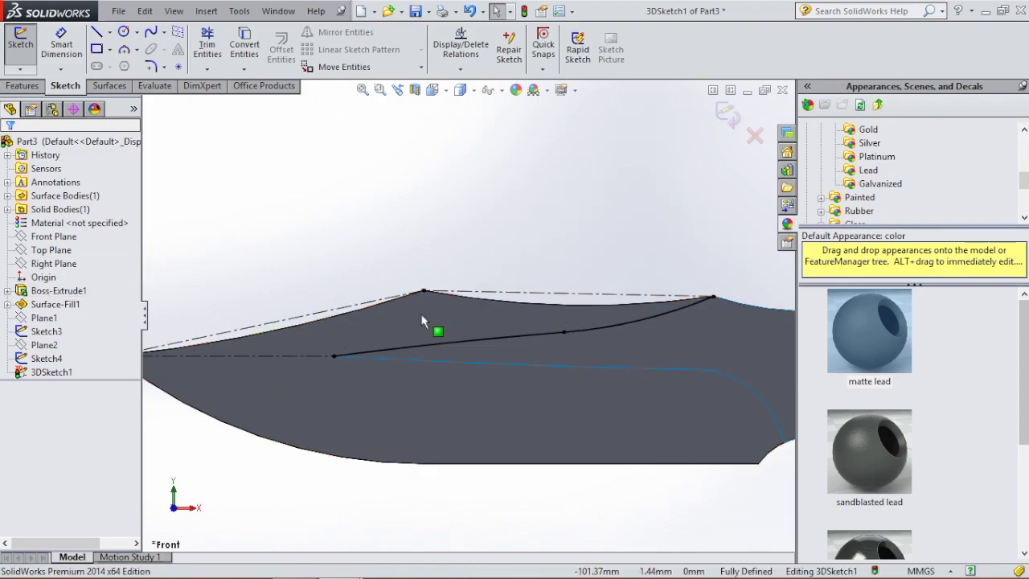
pyautogui.scroll(2, 531, 274)
pyautogui.click(109, 33)
pyautogui.click(122, 64)
pyautogui.scroll(-3, 588, 320)
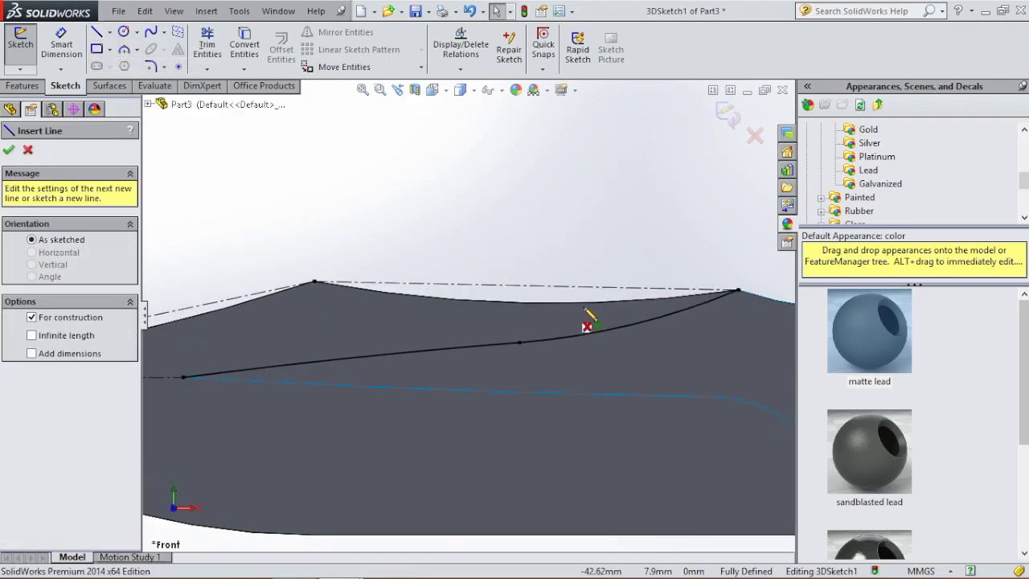
pyautogui.click(525, 285)
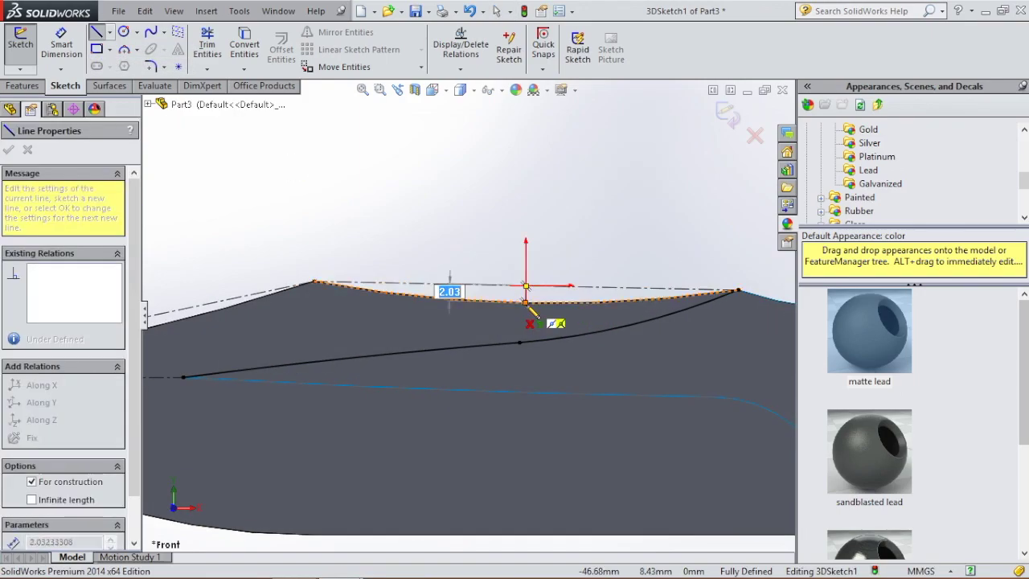
pyautogui.click(526, 302)
pyautogui.scroll(-6, 540, 296)
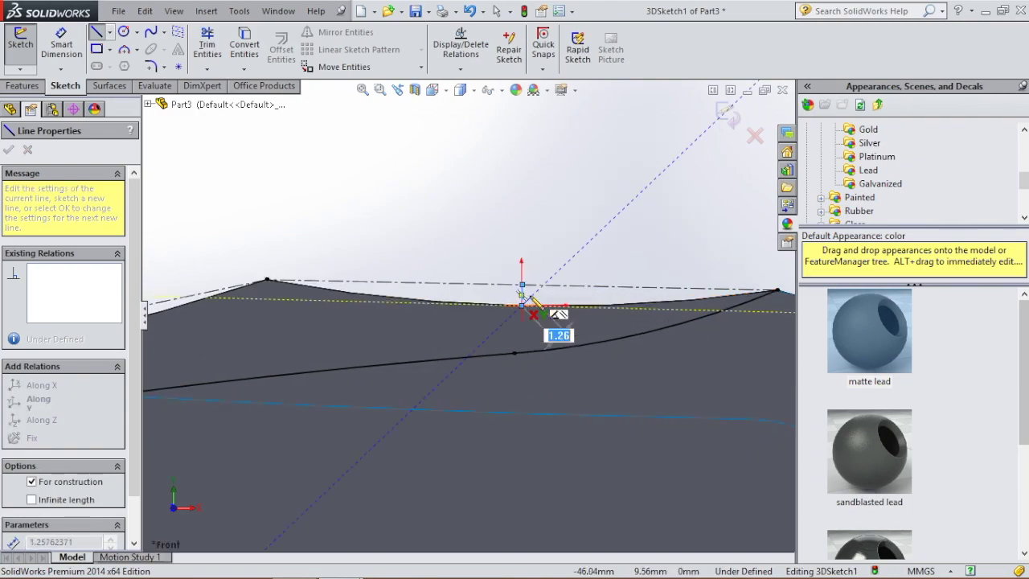
pyautogui.press('Escape')
pyautogui.press('Escape')
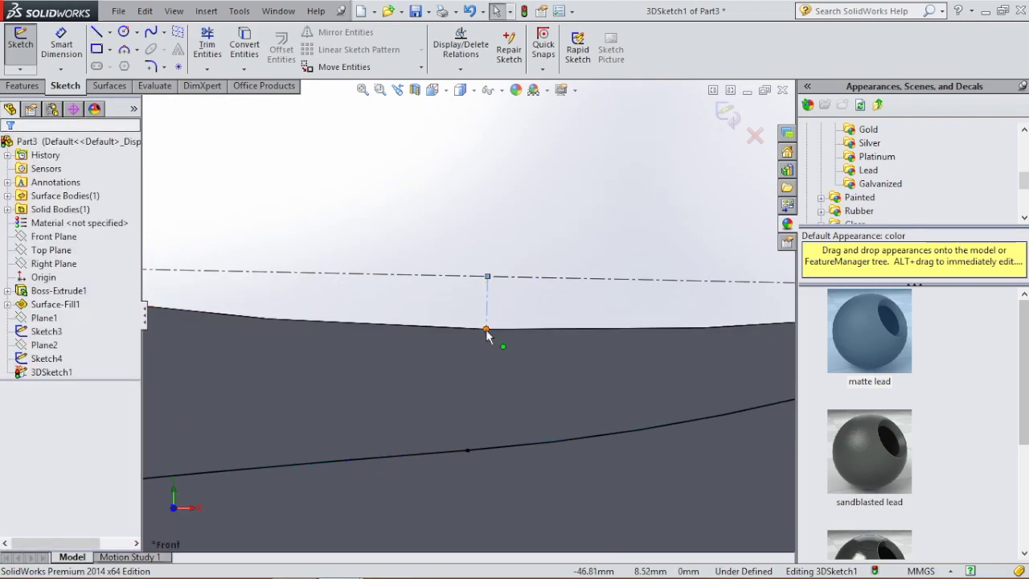
# Step: Delete the coincident relation at the short line's lower endpoint and constrain the line along Y
pyautogui.click(487, 319)
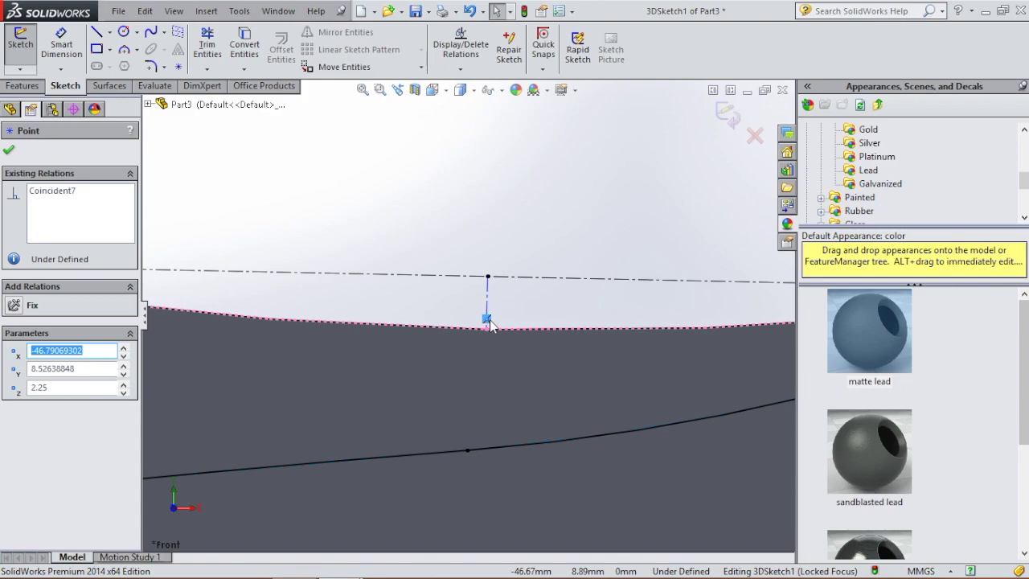
pyautogui.press('Delete')
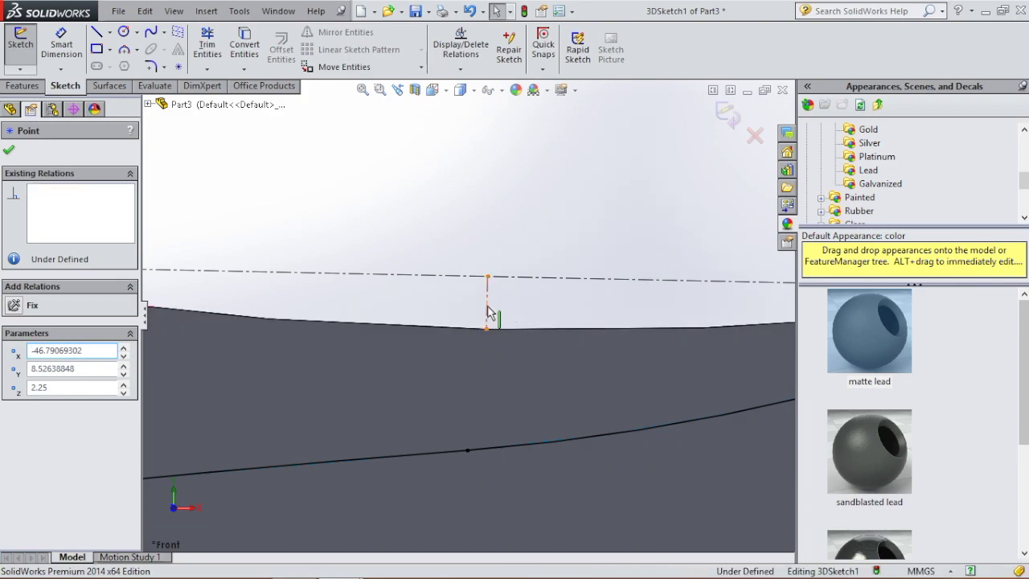
pyautogui.click(487, 306)
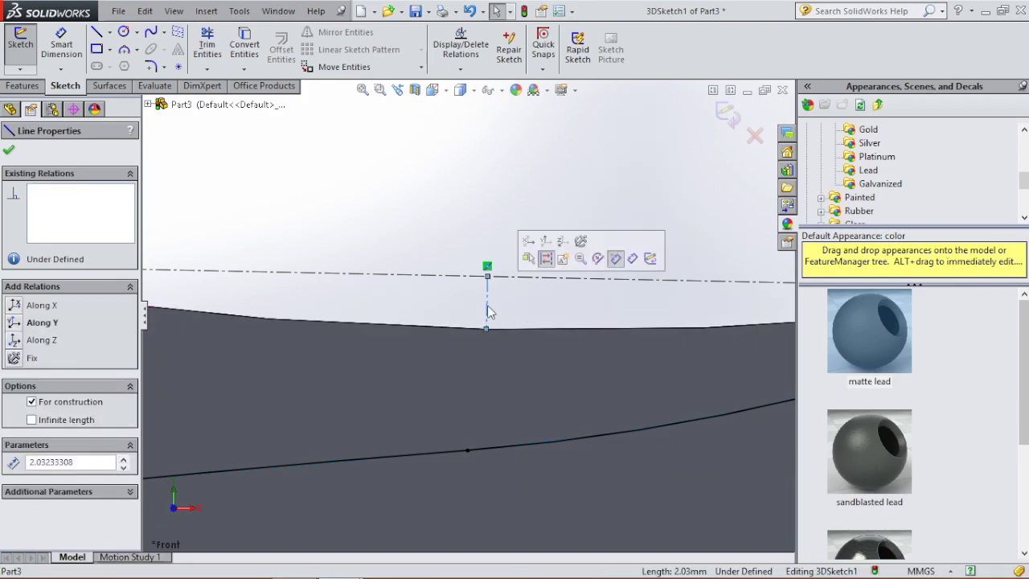
pyautogui.click(13, 322)
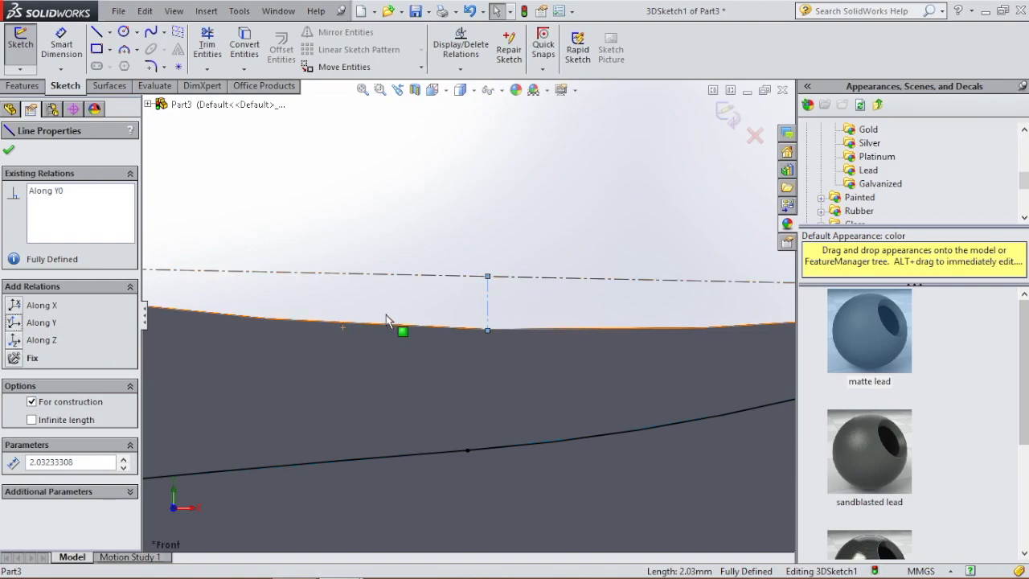
# Step: Sketch a construction line about 2 mm long from the midpoint of the forward spine guide line down to the blade's upper edge
pyautogui.scroll(9, 549, 336)
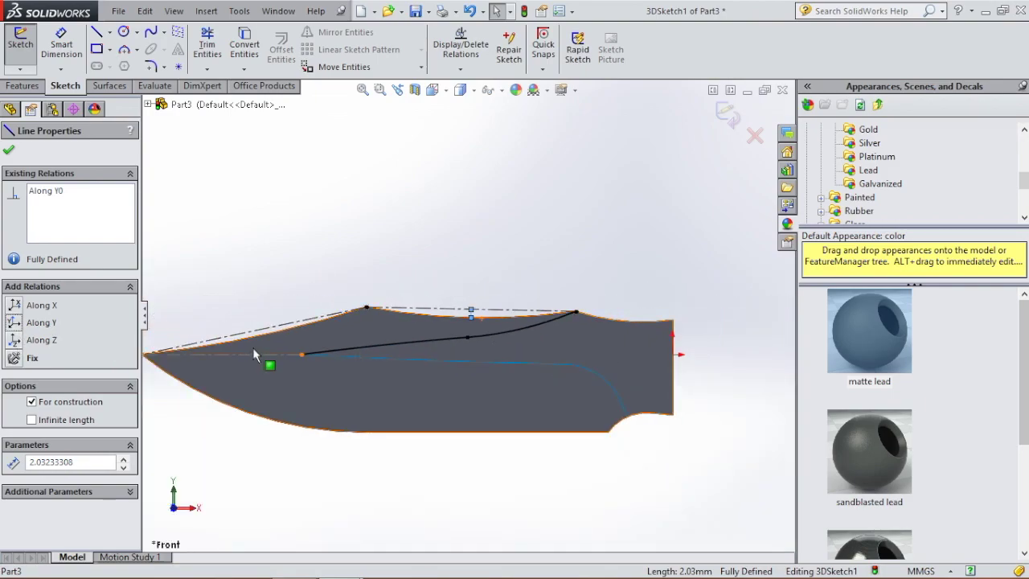
pyautogui.scroll(-4, 197, 354)
pyautogui.scroll(2, 382, 319)
pyautogui.scroll(-4, 418, 318)
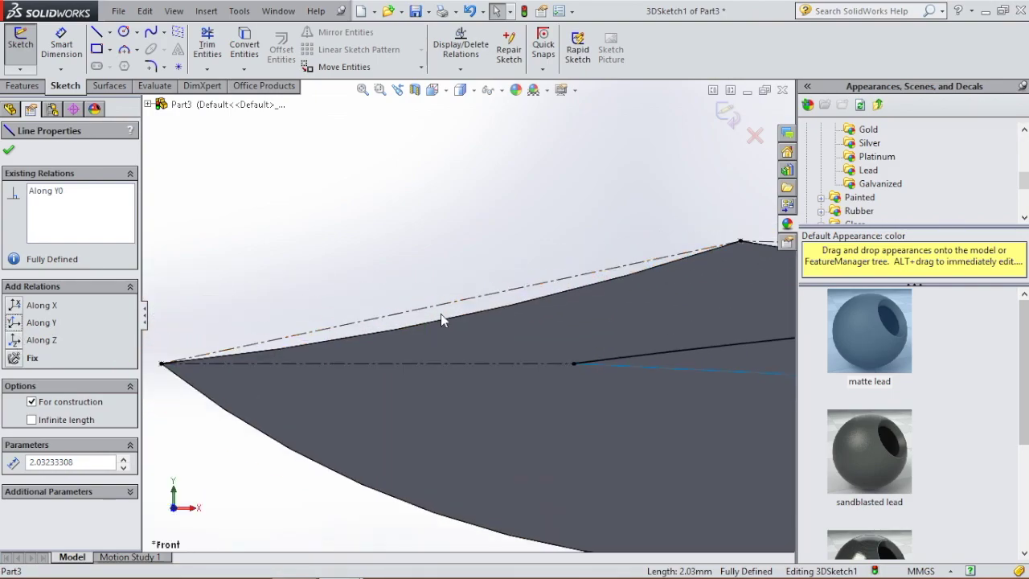
pyautogui.click(109, 32)
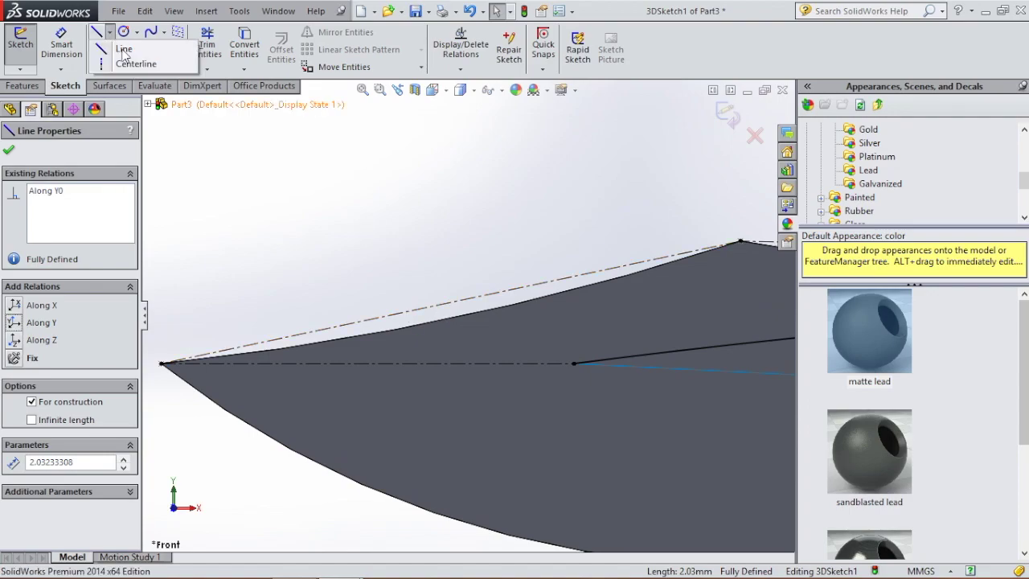
pyautogui.click(129, 62)
pyautogui.click(451, 303)
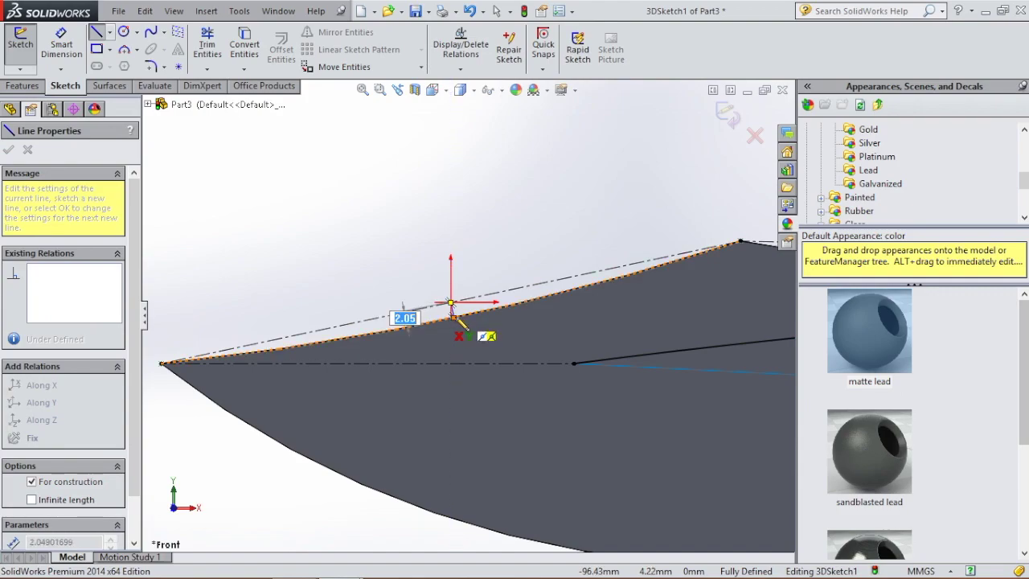
pyautogui.click(453, 317)
pyautogui.press('Escape')
# Step: Constrain the short construction line below the forward spine guide line along Y
pyautogui.scroll(-10, 455, 319)
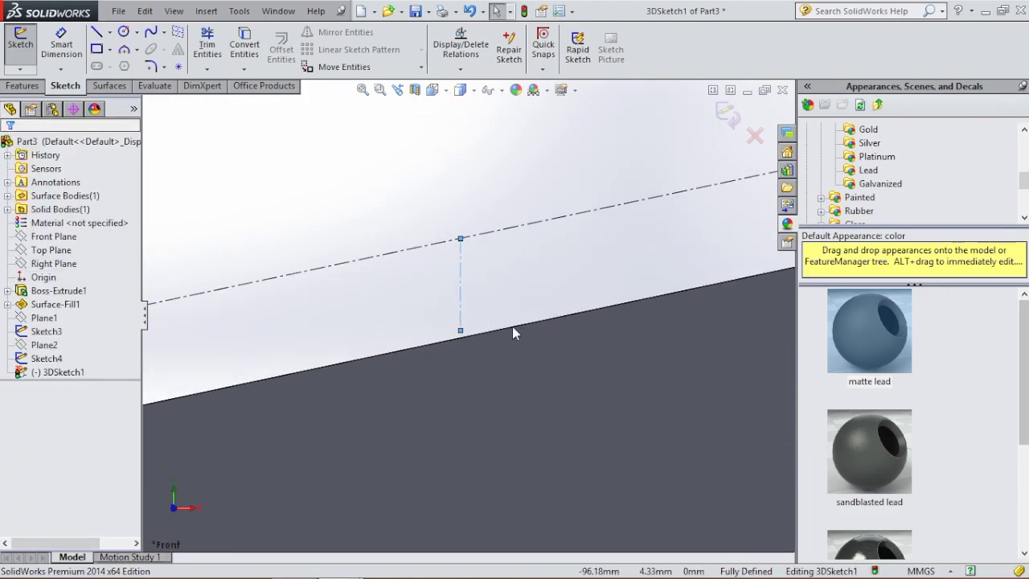
pyautogui.scroll(2, 492, 323)
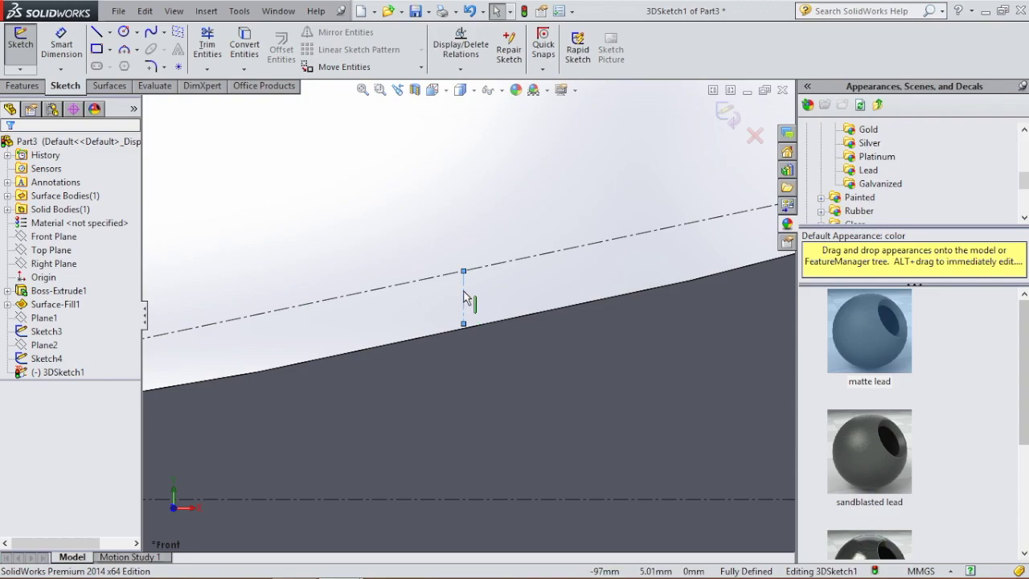
pyautogui.click(464, 298)
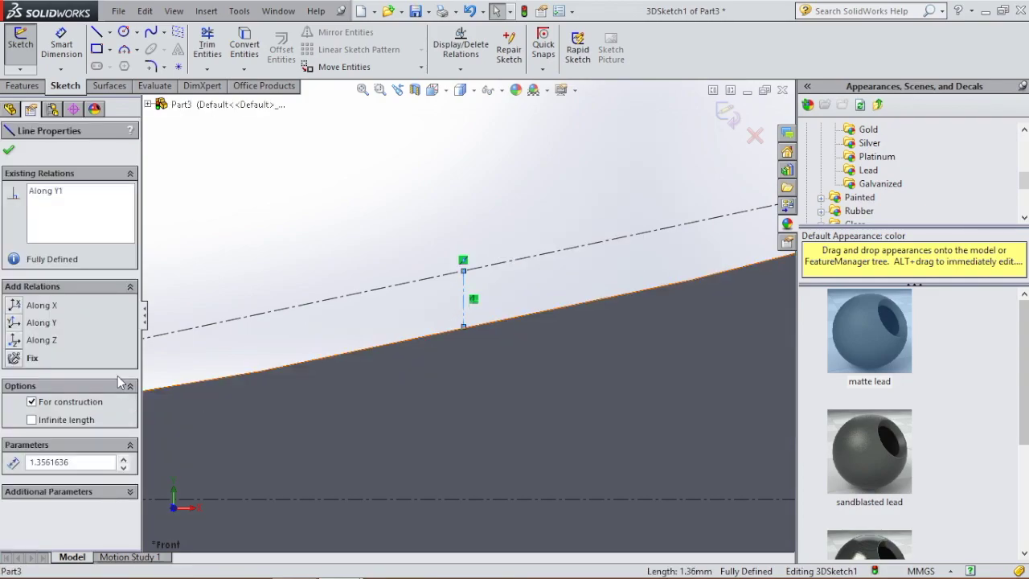
pyautogui.scroll(4, 547, 308)
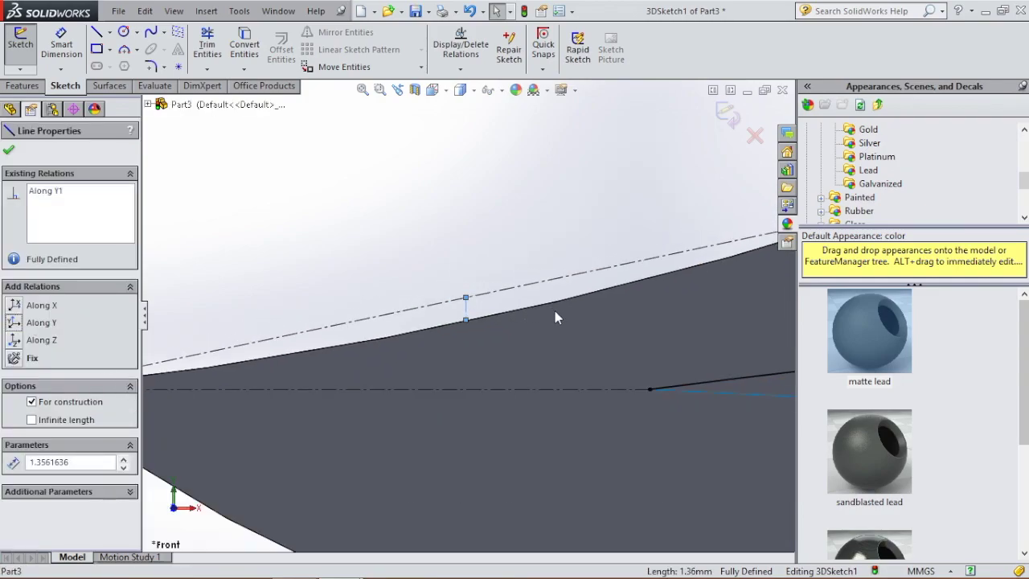
# Step: Sketch a construction line about 0.74 mm long downward from the midpoint of the horizontal guide line behind the blade tip
pyautogui.press('l')
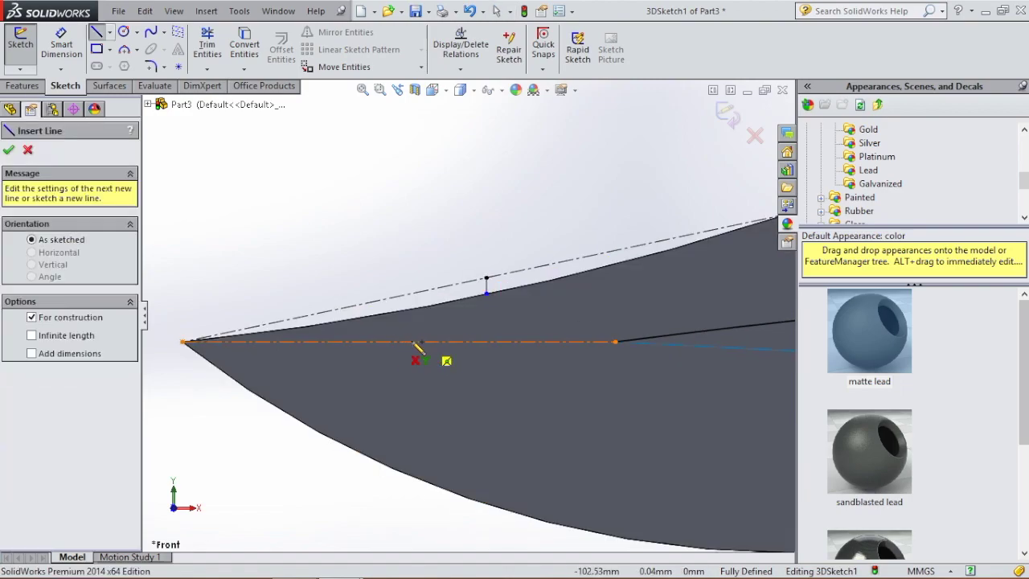
pyautogui.click(399, 344)
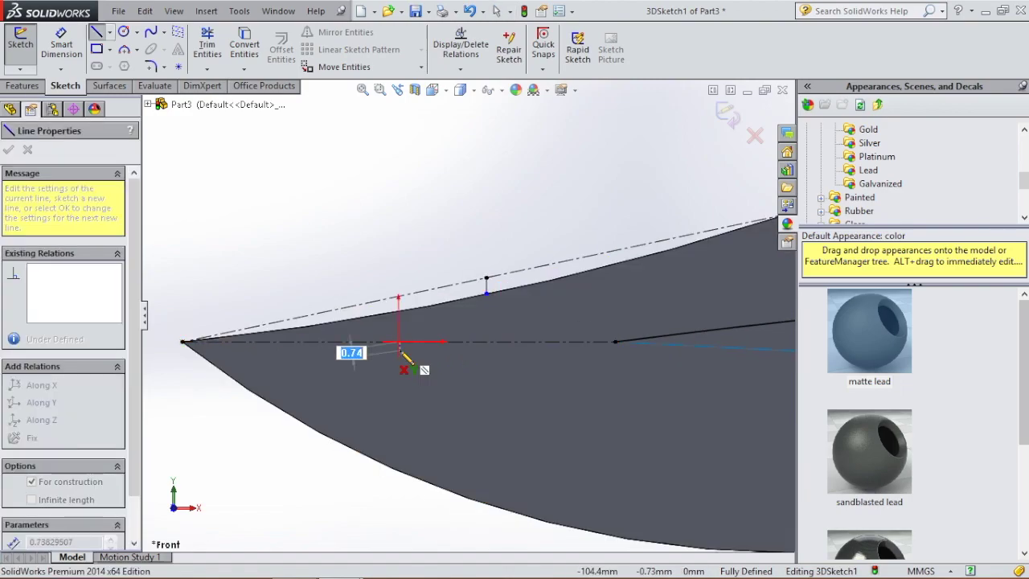
pyautogui.press('Escape')
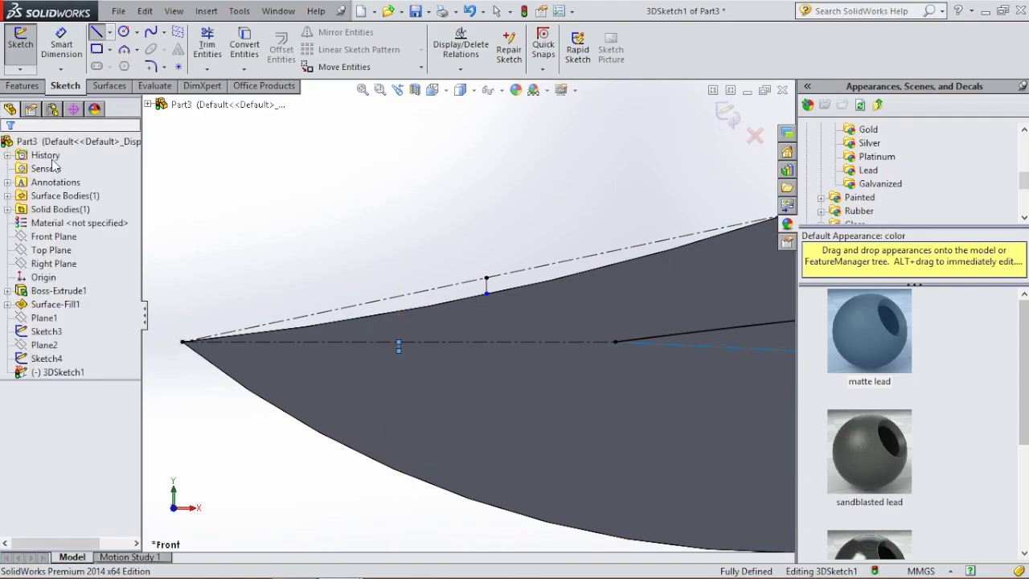
# Step: Dimension the vertical offset between the blade tip and the new short line's lower endpoint as 0.5 mm
pyautogui.click(61, 42)
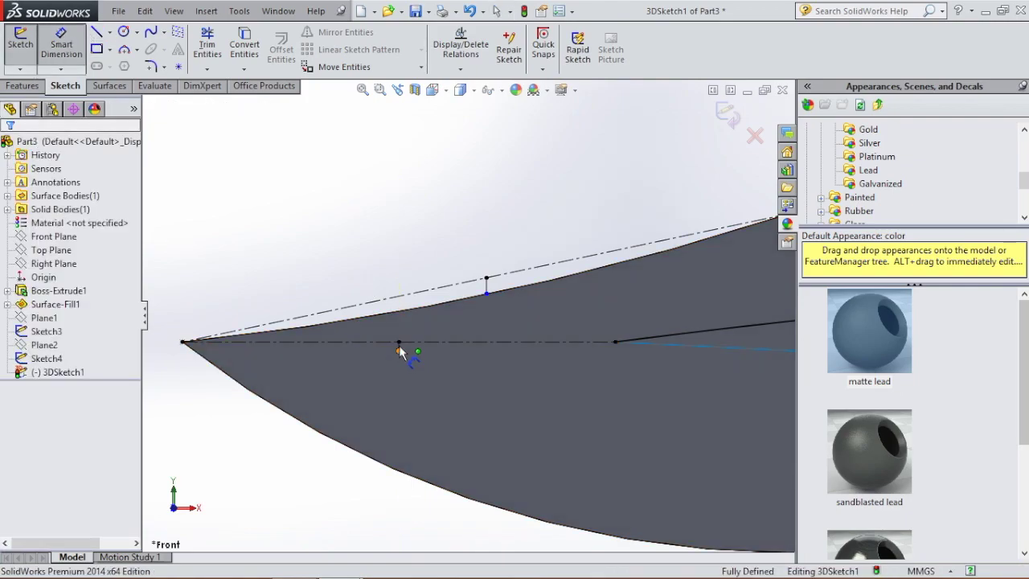
pyautogui.click(399, 343)
pyautogui.click(184, 342)
pyautogui.click(164, 402)
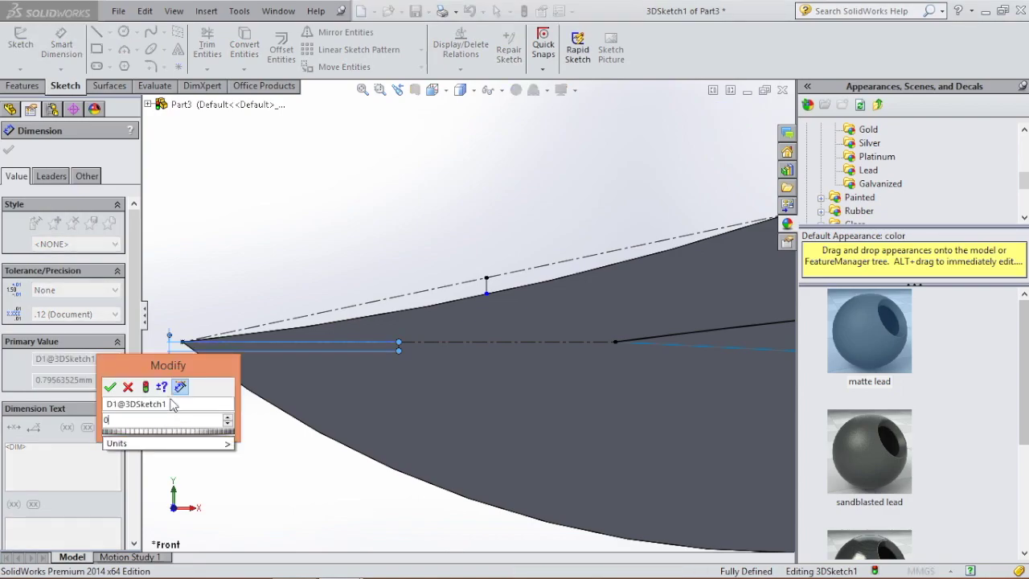
pyautogui.press('Return')
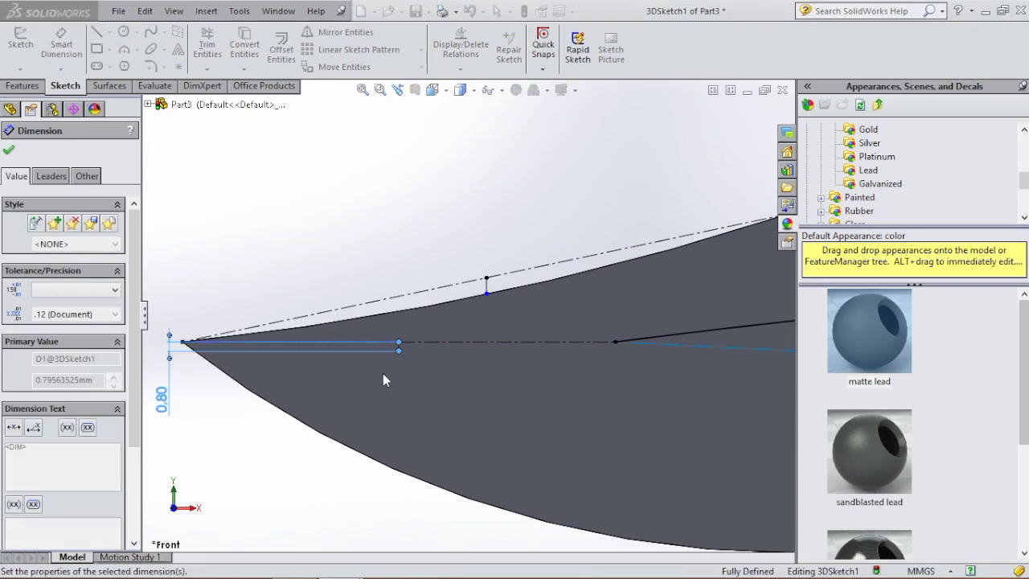
pyautogui.press('Escape')
# Step: Constrain the short construction line below the horizontal guide line along Y
pyautogui.scroll(-3, 402, 346)
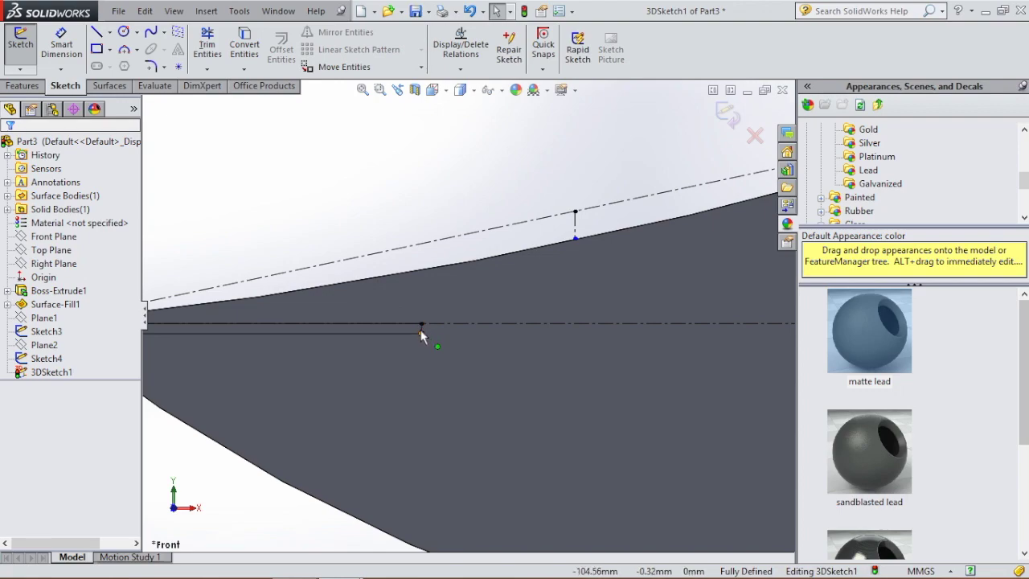
pyautogui.scroll(-2, 421, 334)
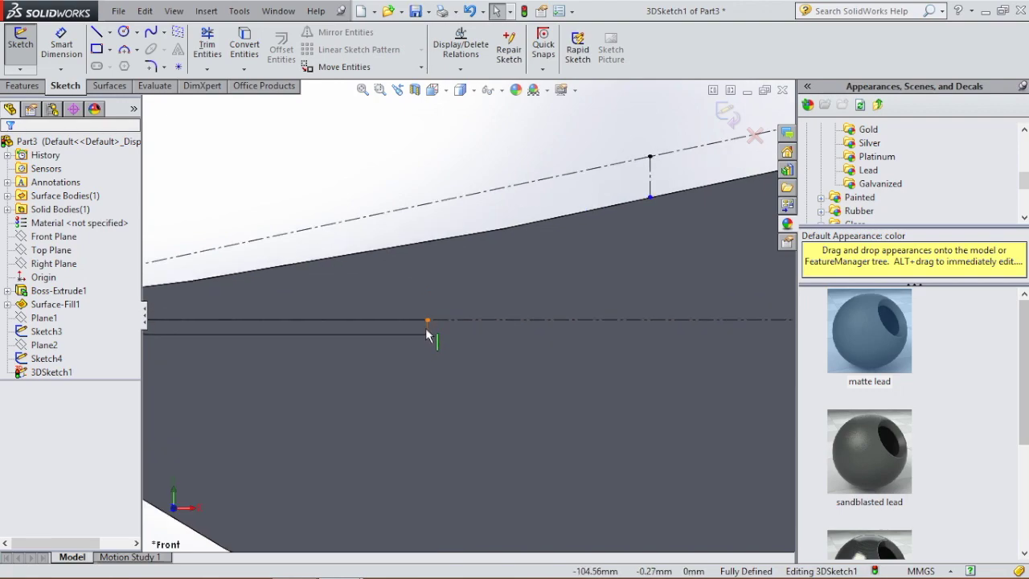
pyautogui.click(427, 327)
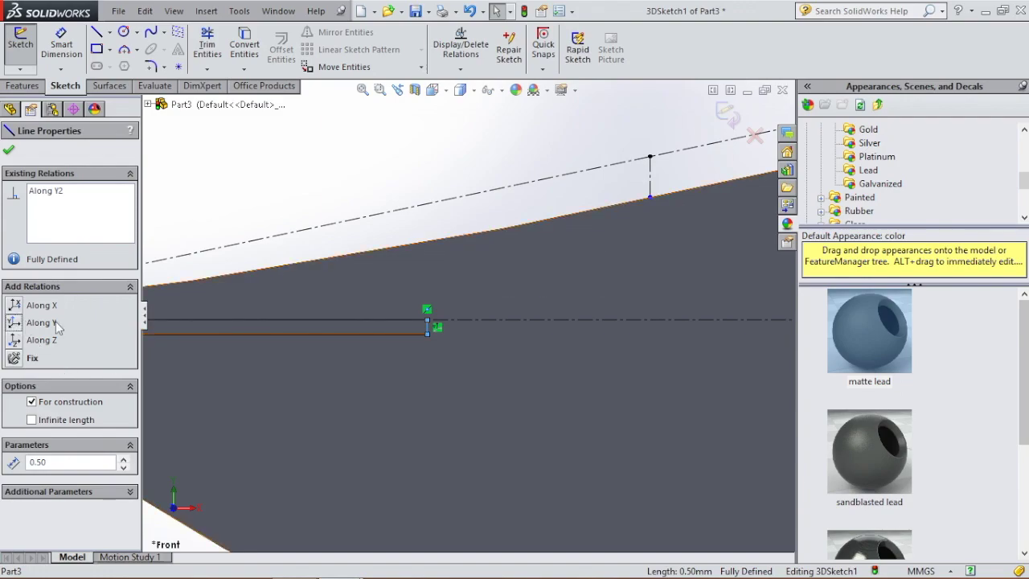
# Step: Sketch a three-point arc between the rear spine guide line's endpoints, passing through the lower endpoint of its short construction line
pyautogui.scroll(5, 521, 334)
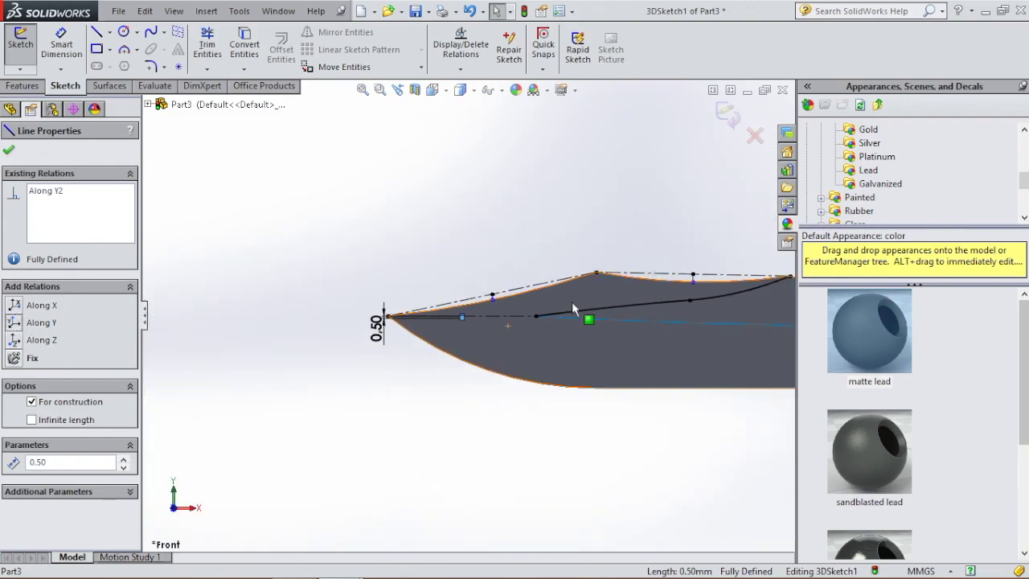
pyautogui.moveTo(572, 301); pyautogui.dragTo(649, 238, button='right')
pyautogui.scroll(4, 654, 249)
pyautogui.scroll(-4, 693, 278)
pyautogui.moveTo(488, 309); pyautogui.dragTo(503, 381, button='middle')
pyautogui.scroll(-5, 461, 347)
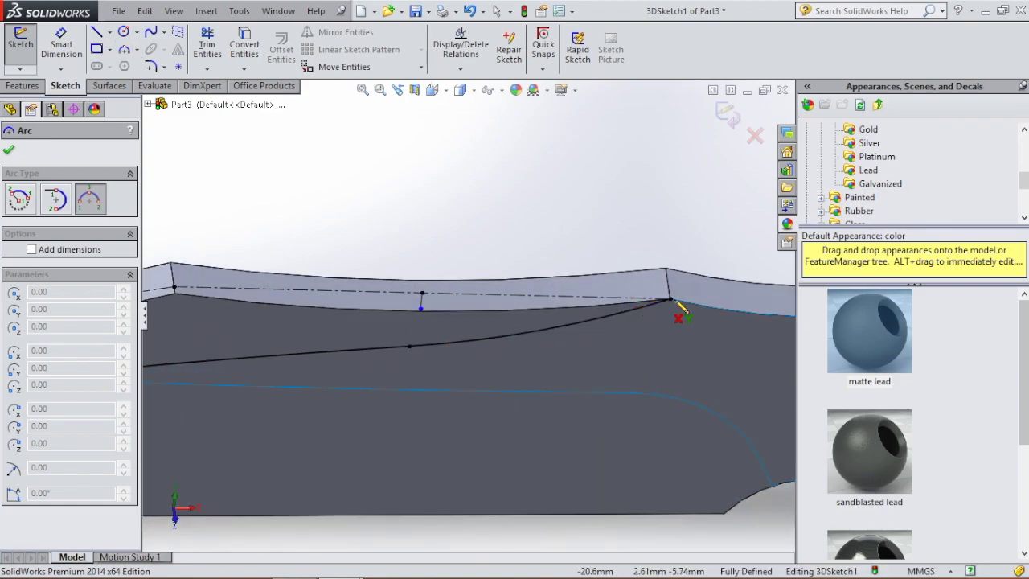
pyautogui.click(670, 299)
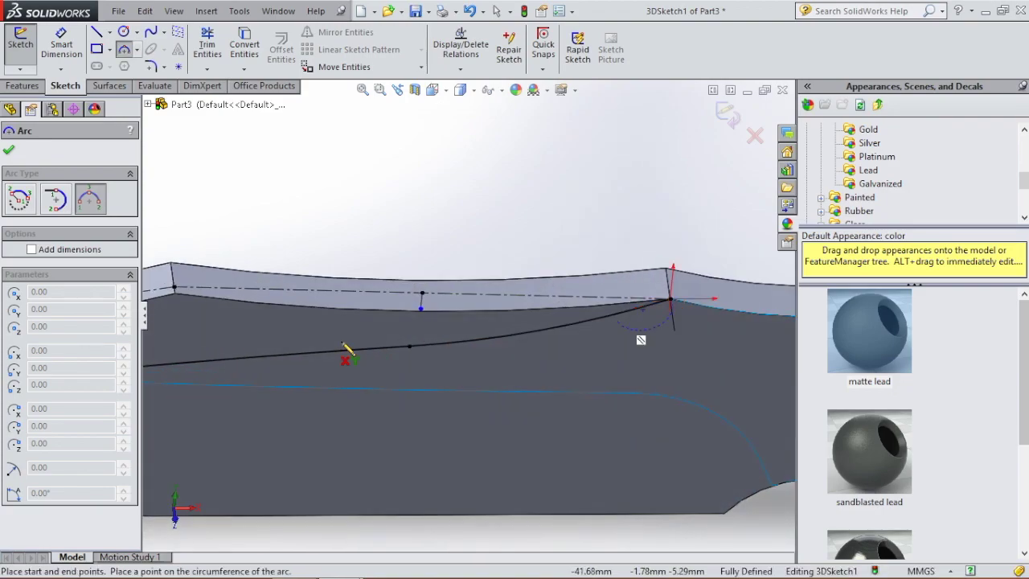
pyautogui.click(174, 287)
pyautogui.click(423, 308)
pyautogui.click(421, 308)
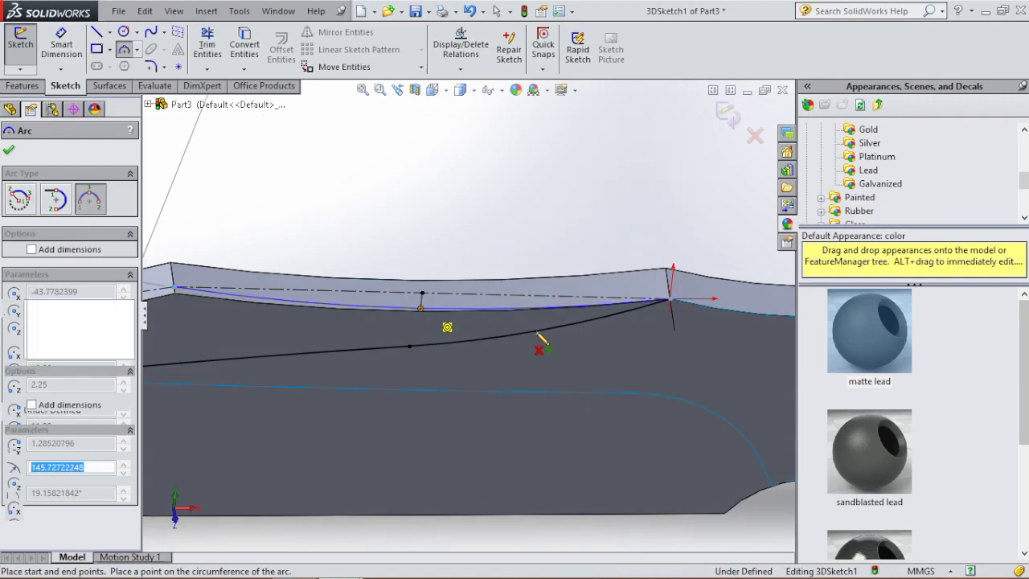
pyautogui.press('Escape')
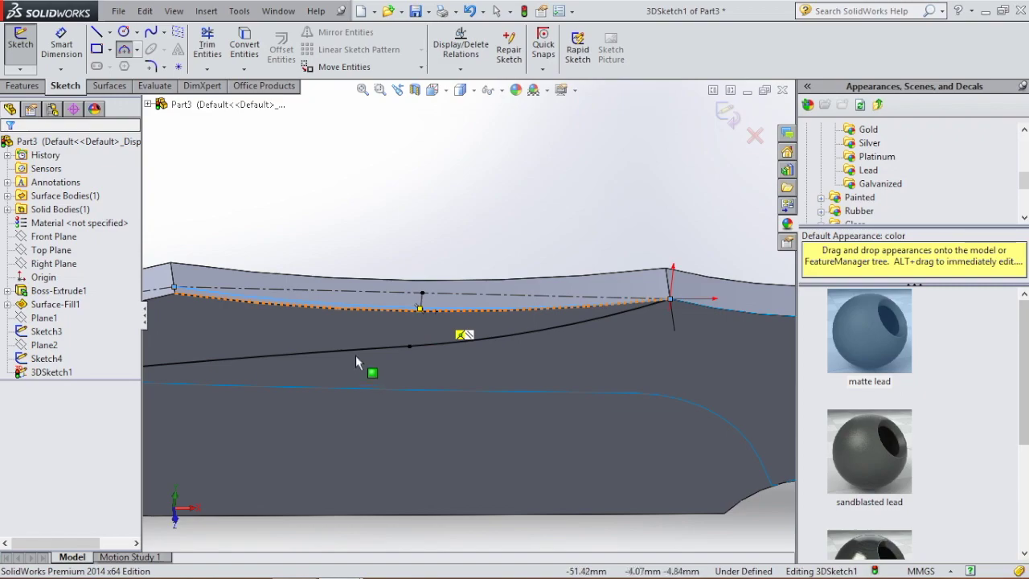
# Step: Sketch a three-point arc from the spine peak to the blade tip, passing through the lower endpoint of the forward short construction line
pyautogui.scroll(3, 351, 349)
pyautogui.scroll(-2, 337, 309)
pyautogui.moveTo(338, 310); pyautogui.dragTo(328, 278, button='middle')
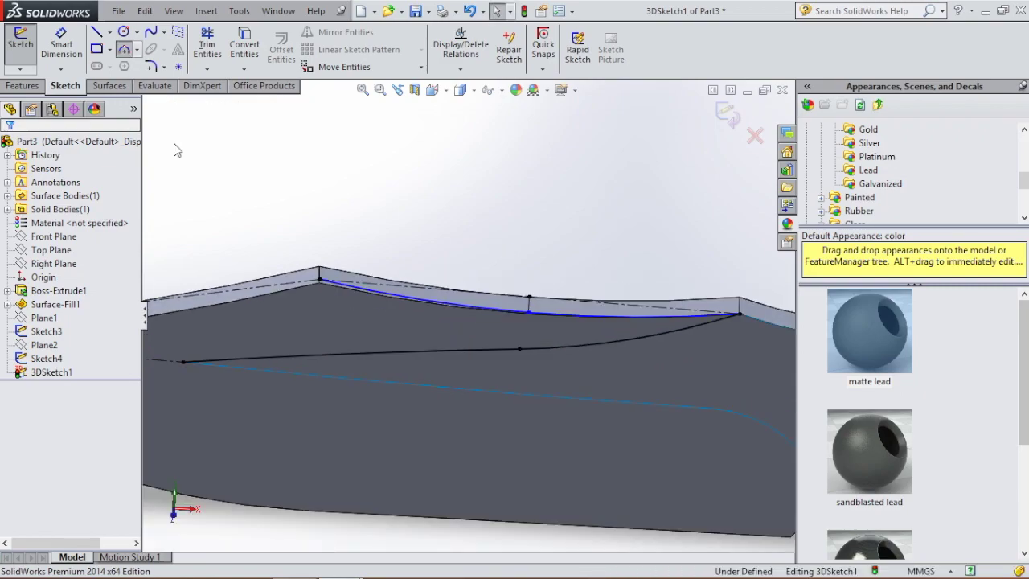
pyautogui.scroll(4, 235, 320)
pyautogui.scroll(-2, 231, 330)
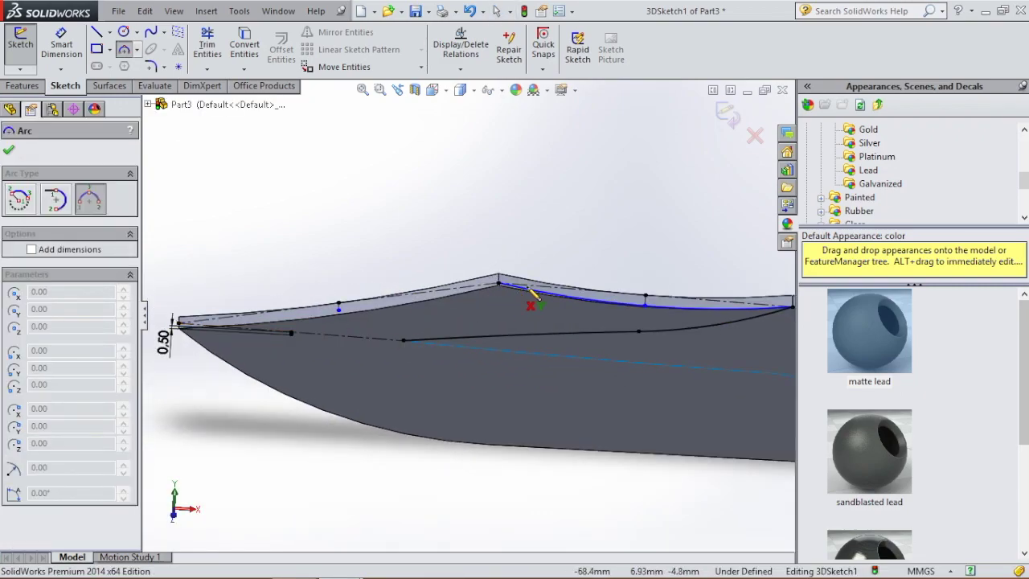
pyautogui.click(498, 283)
pyautogui.scroll(2, 206, 331)
pyautogui.scroll(-5, 326, 333)
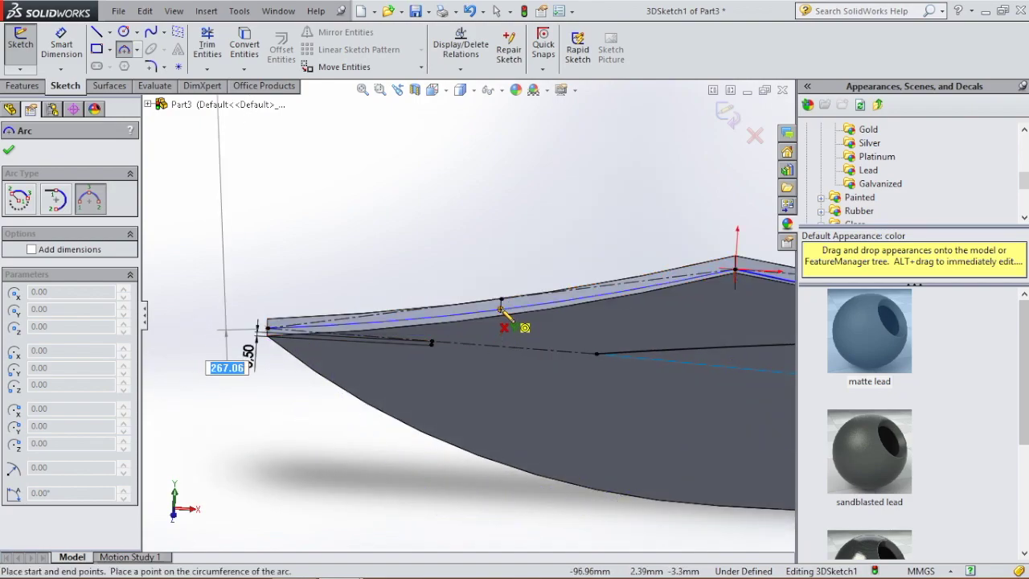
pyautogui.click(500, 307)
pyautogui.press('Escape')
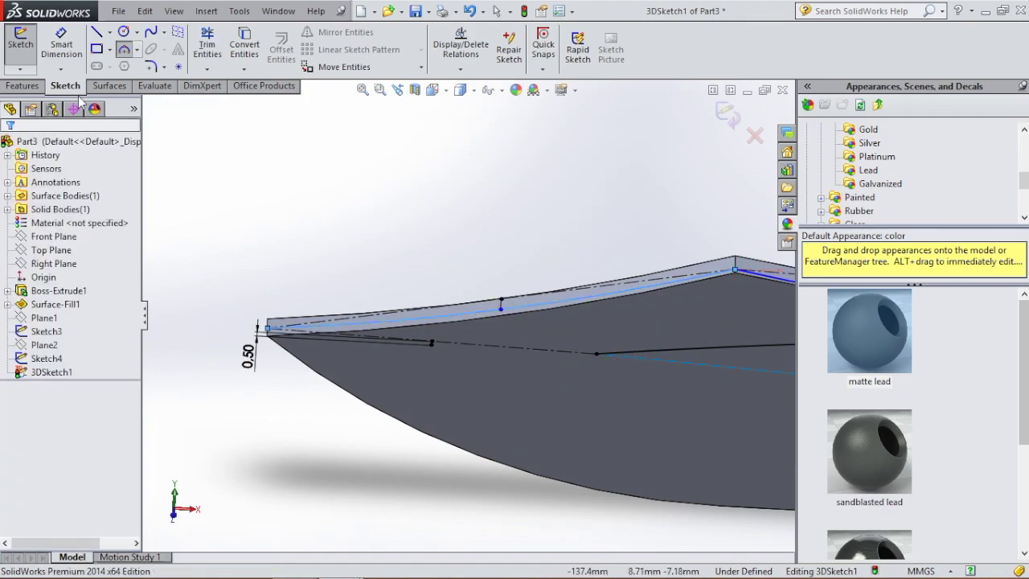
# Step: Sketch a three-point arc from the blade tip to the rear endpoint of the horizontal guide line
pyautogui.click(124, 51)
pyautogui.click(269, 329)
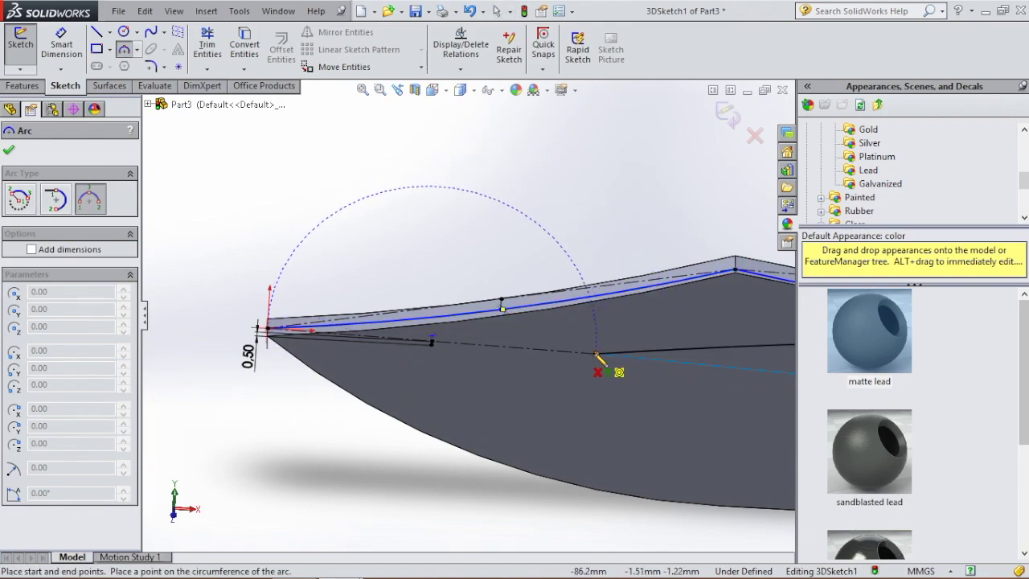
# Step: Finish the three-point arc from the blade tip to the front end of the bevel line, and exit the 3D sketch
pyautogui.click(431, 344)
pyautogui.press('Escape')
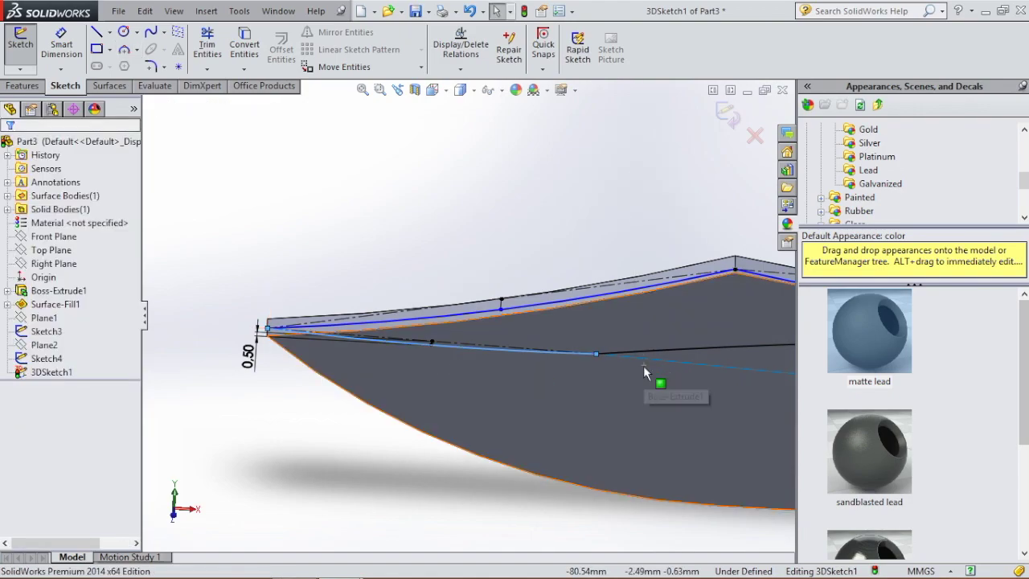
pyautogui.scroll(4, 643, 365)
pyautogui.moveTo(638, 358); pyautogui.dragTo(611, 344, button='middle')
pyautogui.scroll(-3, 610, 344)
pyautogui.press('Escape')
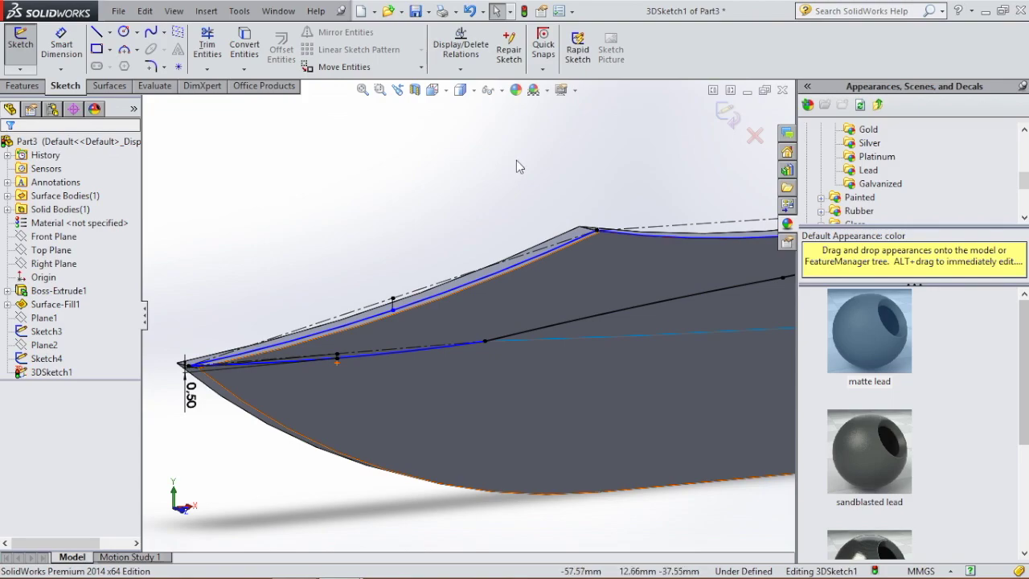
pyautogui.click(727, 116)
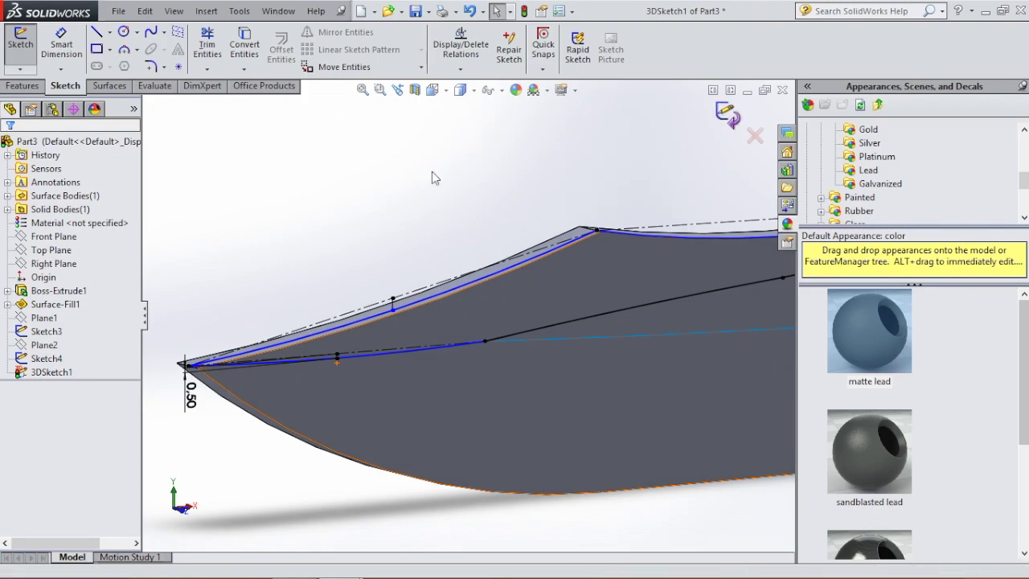
pyautogui.click(431, 176)
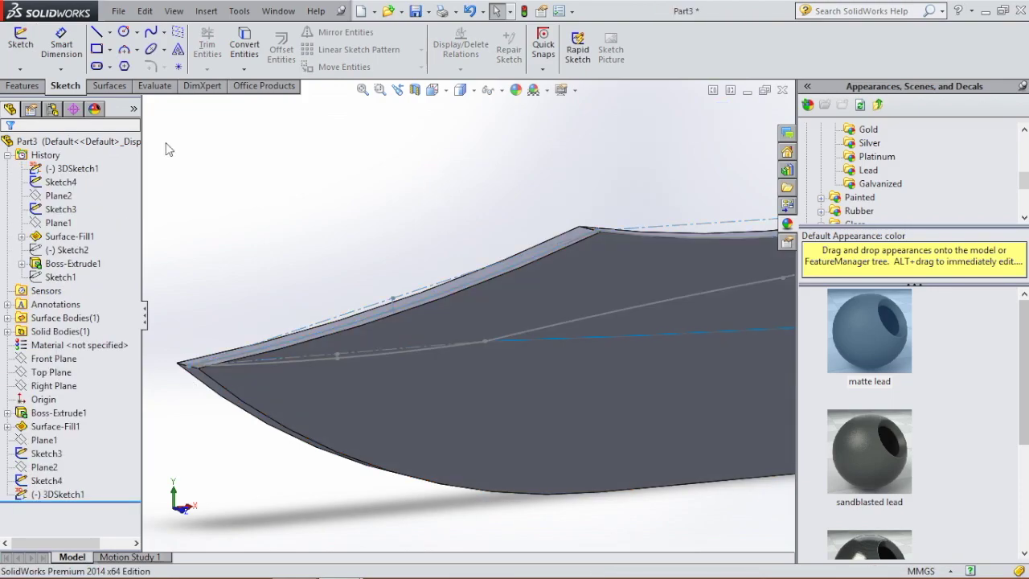
# Step: Create a filled surface from the closed 3D sketch along the blade's upper edge, with Contact edge setting
pyautogui.click(111, 86)
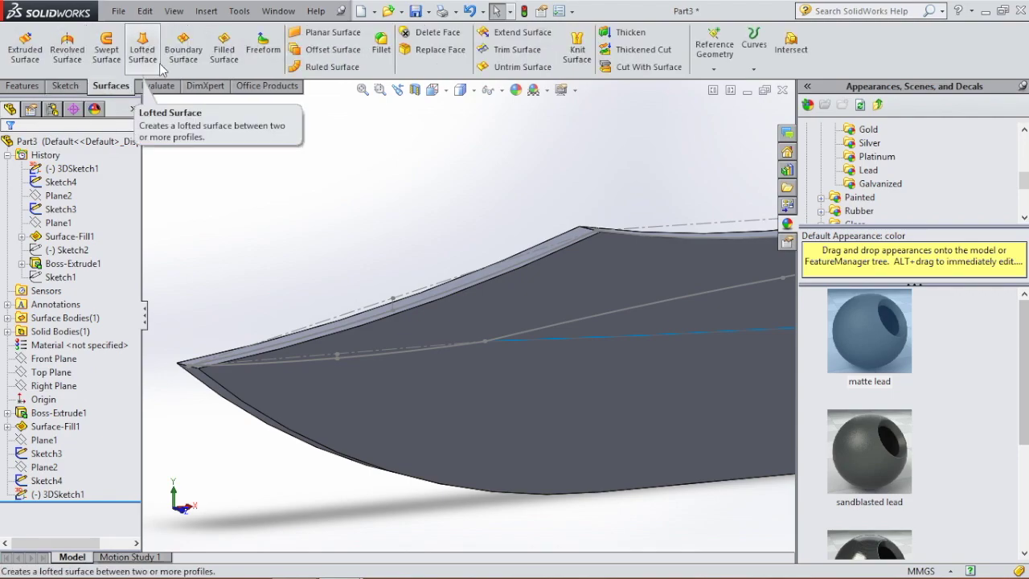
pyautogui.click(223, 49)
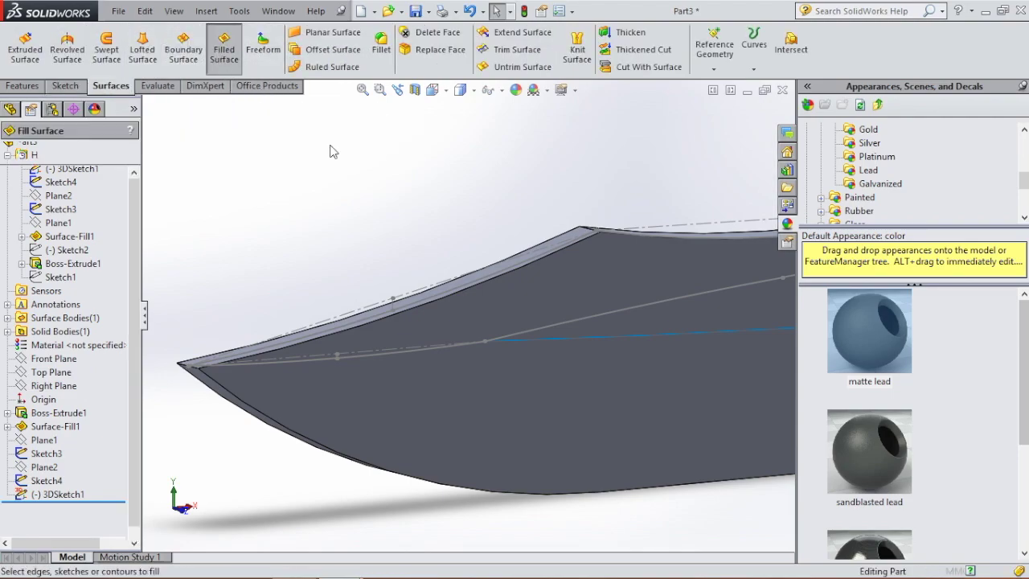
pyautogui.click(405, 306)
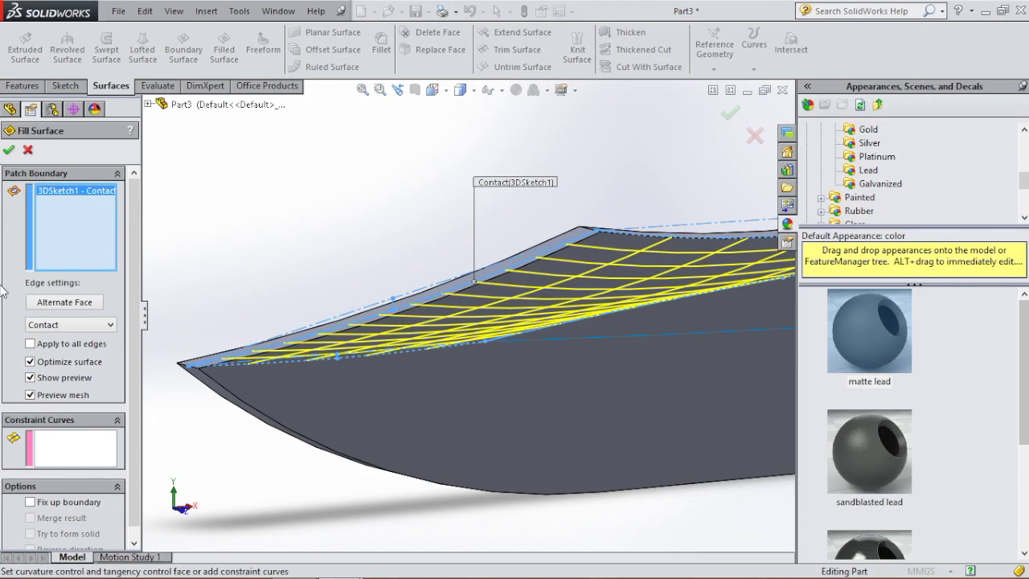
pyautogui.scroll(3, 251, 280)
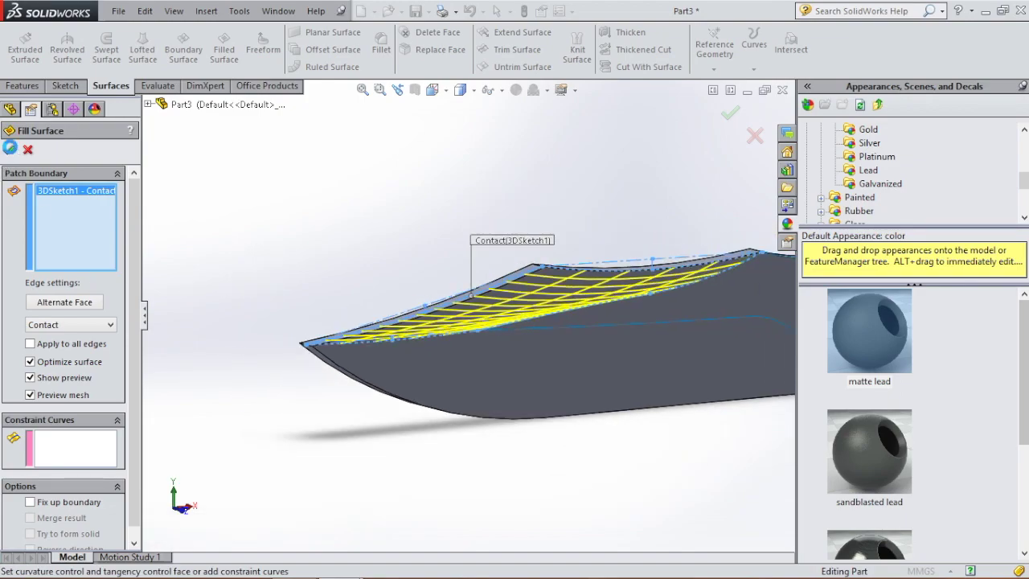
pyautogui.press('Return')
# Step: Temporarily hide the solid blade body to inspect the filled surfaces, and show the body again
pyautogui.moveTo(378, 150); pyautogui.dragTo(413, 176, button='middle')
pyautogui.click(593, 277)
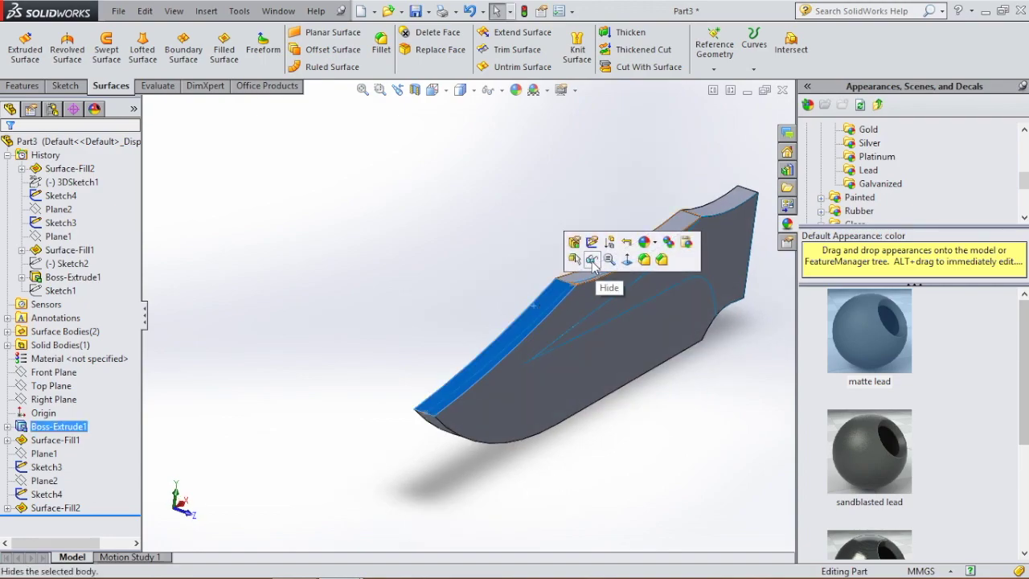
pyautogui.click(592, 259)
pyautogui.moveTo(608, 404); pyautogui.dragTo(495, 426, button='middle')
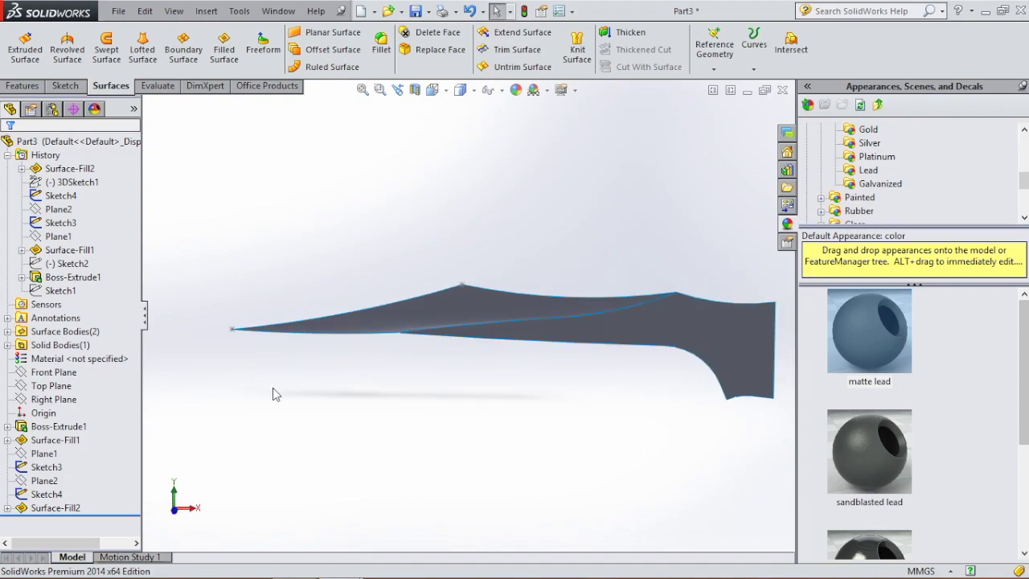
pyautogui.rightClick(58, 426)
pyautogui.click(583, 457)
pyautogui.click(583, 457)
# Step: Start a sketch on Plane1 and convert the blade's curved and straight lower edges into sketch entities
pyautogui.click(45, 453)
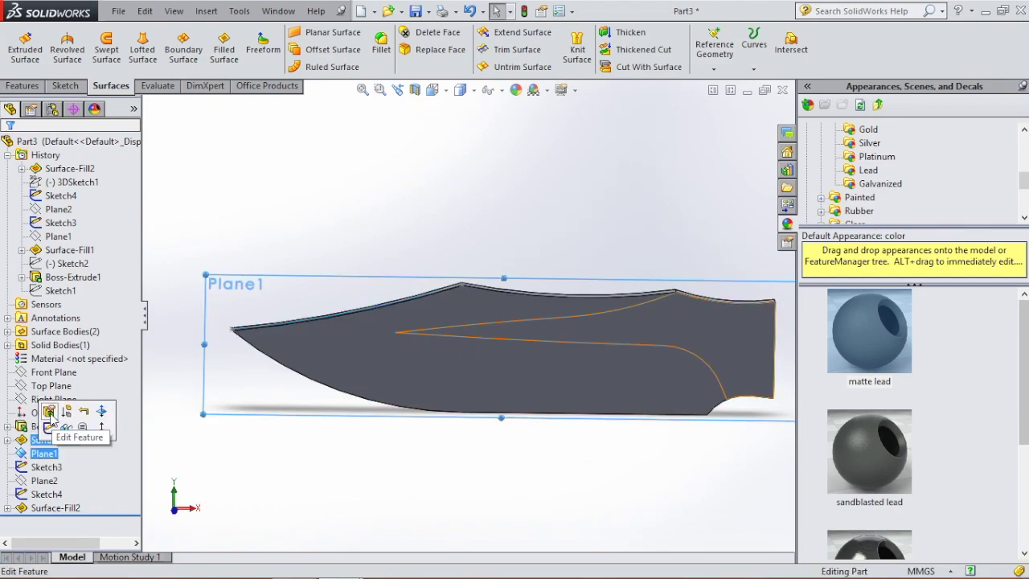
pyautogui.click(48, 429)
pyautogui.click(245, 44)
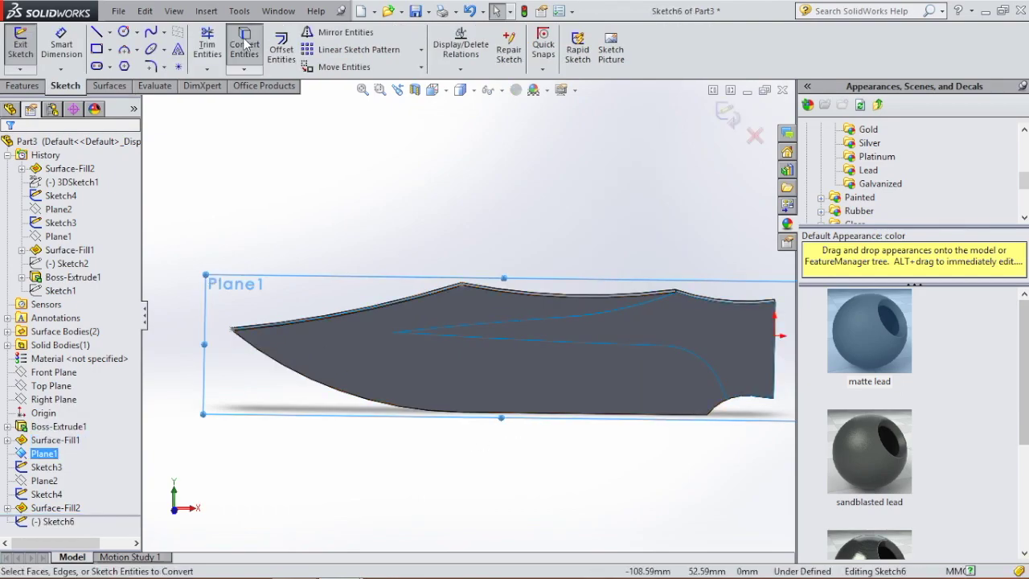
pyautogui.click(272, 362)
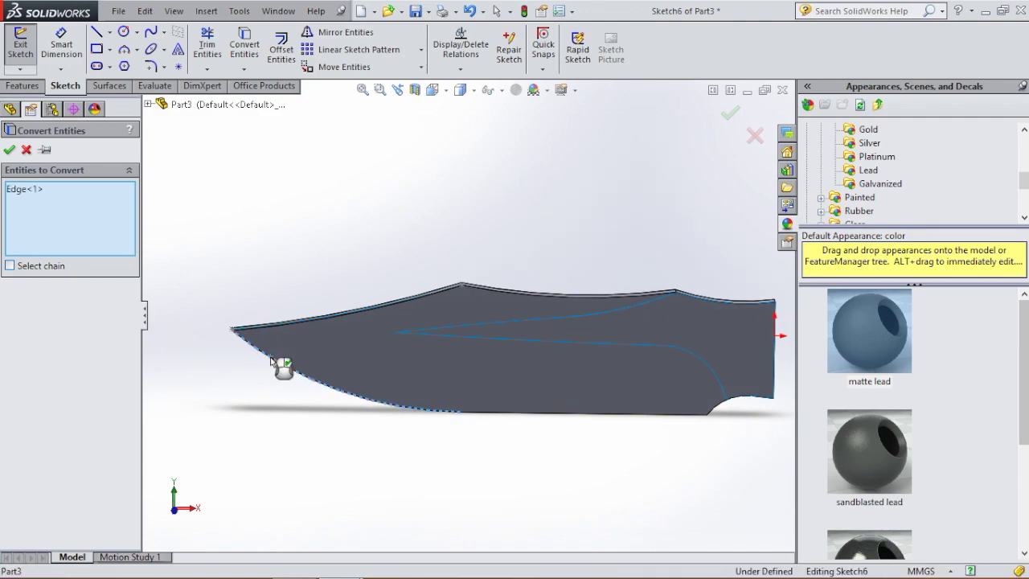
pyautogui.click(504, 418)
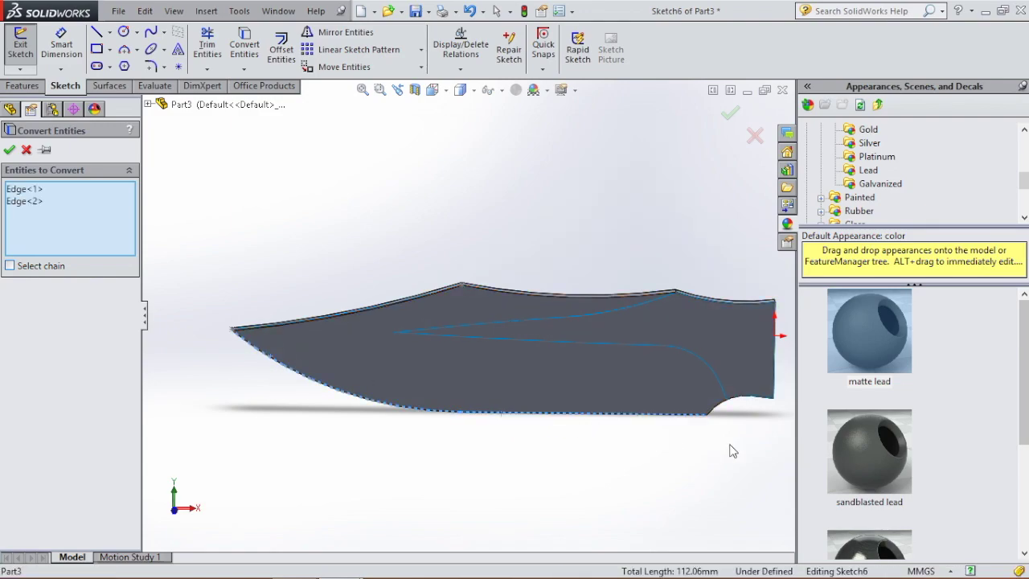
pyautogui.press('Return')
# Step: Change the converted lower line and arc to construction geometry, and exit the sketch
pyautogui.moveTo(656, 420); pyautogui.dragTo(579, 382, button='middle')
pyautogui.click(581, 392)
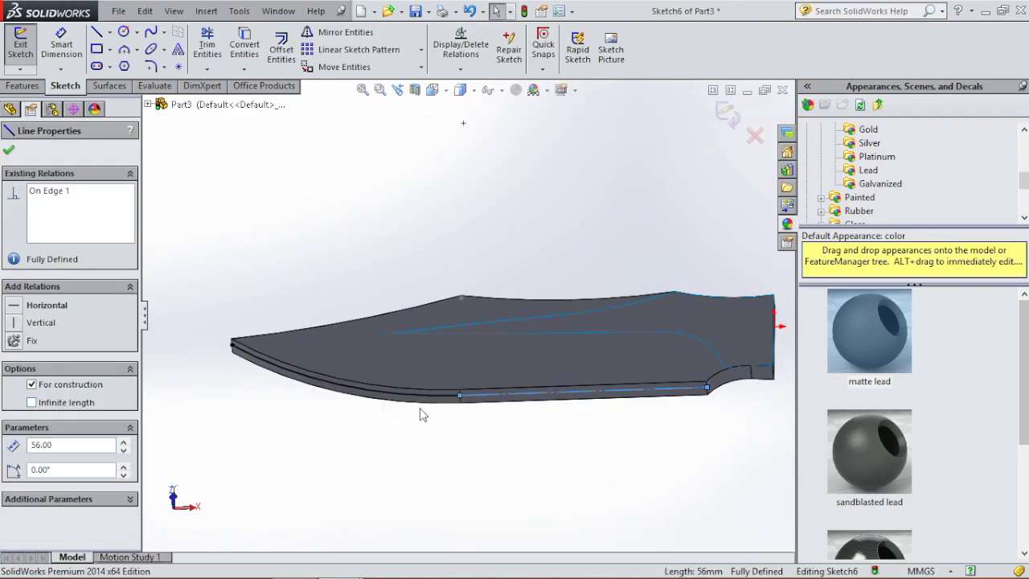
pyautogui.click(342, 390)
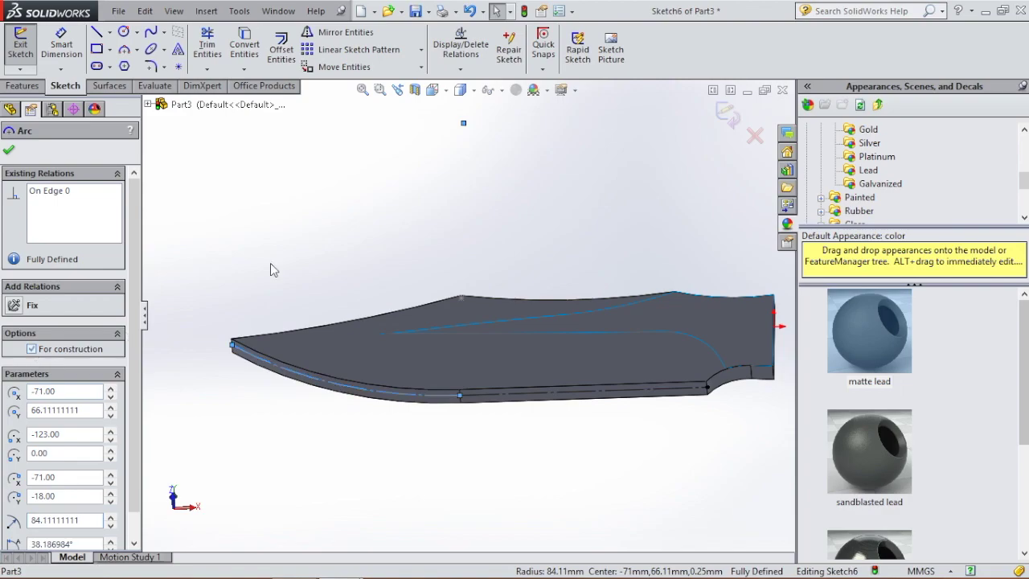
pyautogui.click(724, 115)
pyautogui.scroll(2, 671, 401)
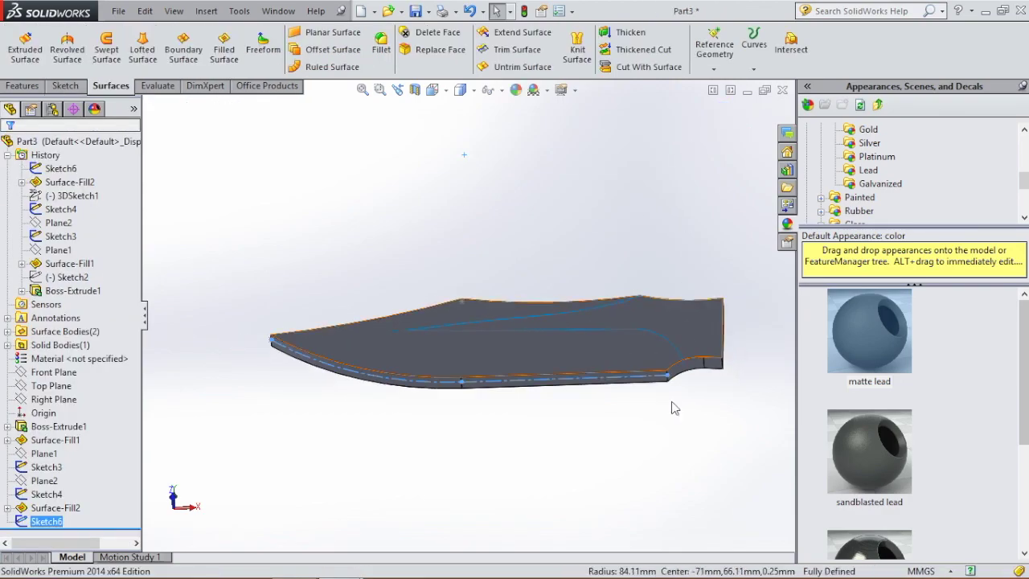
# Step: Hide the solid blade body, leaving the filled surfaces and the cutting-edge sketch in view
pyautogui.scroll(-5, 625, 372)
pyautogui.moveTo(592, 313); pyautogui.dragTo(602, 320, button='middle')
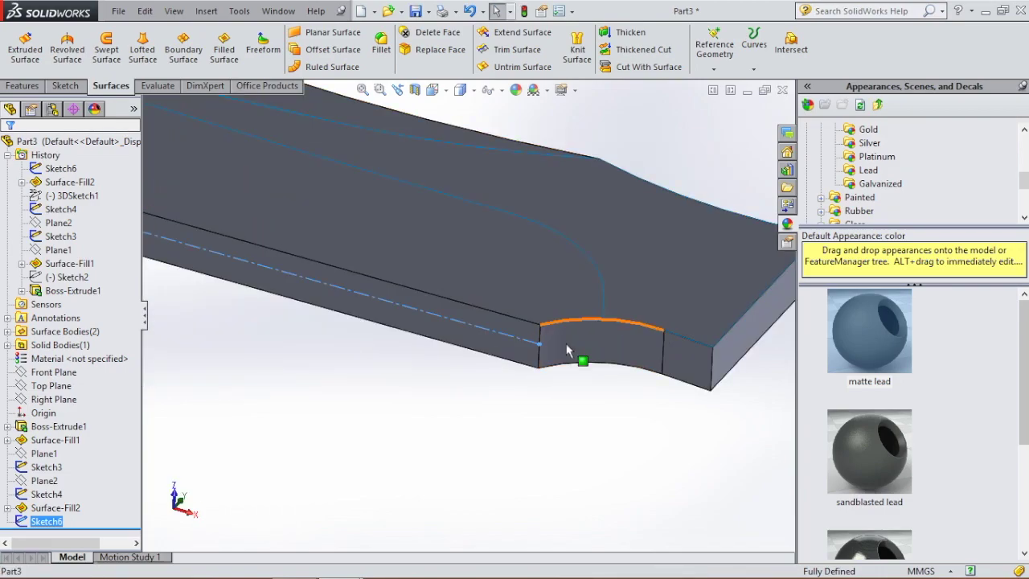
pyautogui.click(540, 287)
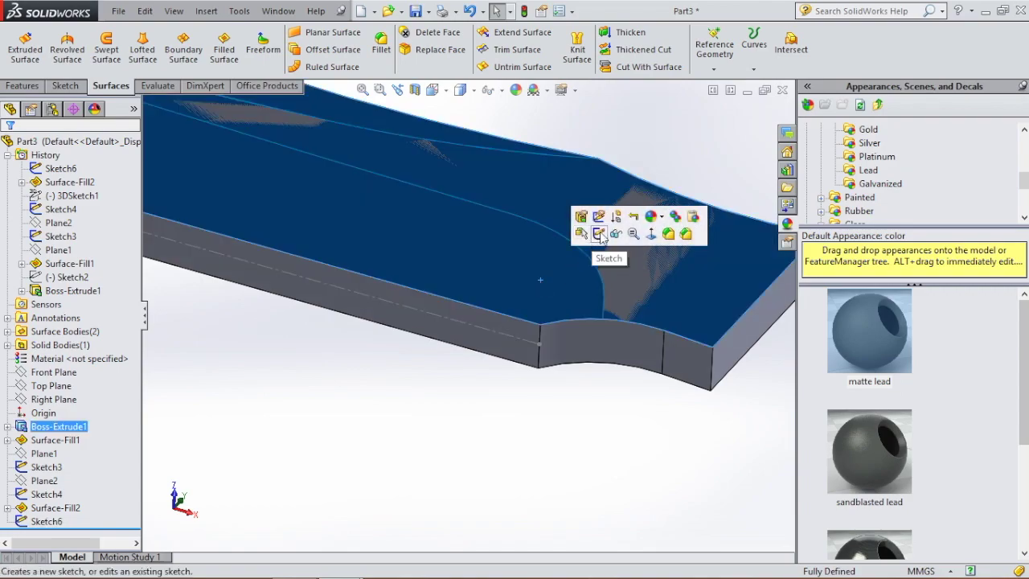
pyautogui.click(581, 233)
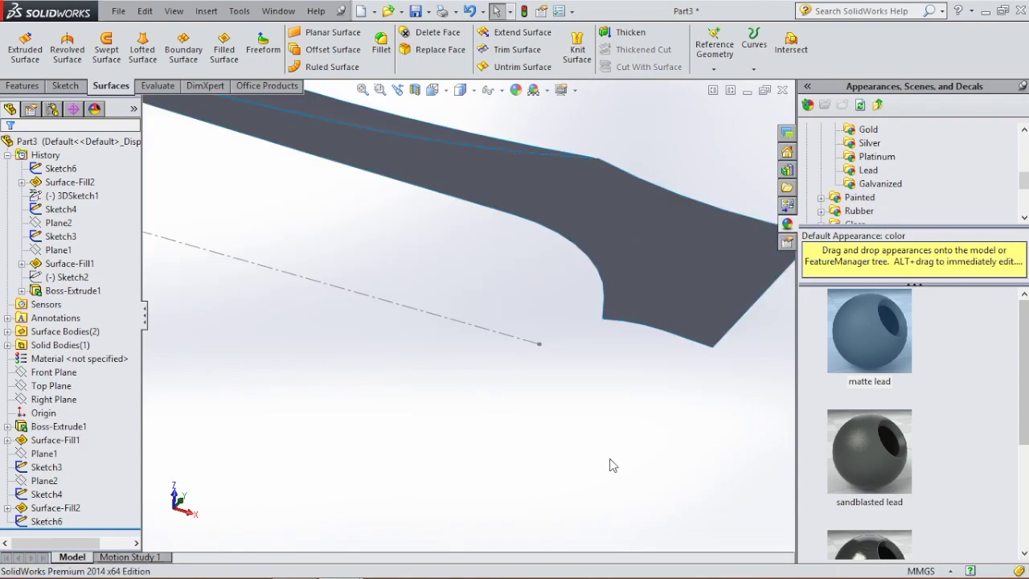
# Step: Create a reference plane through the cutting-edge sketch's rear endpoint and the filled surface's nearby corner vertex, with Front Plane as third reference
pyautogui.click(714, 50)
pyautogui.click(728, 83)
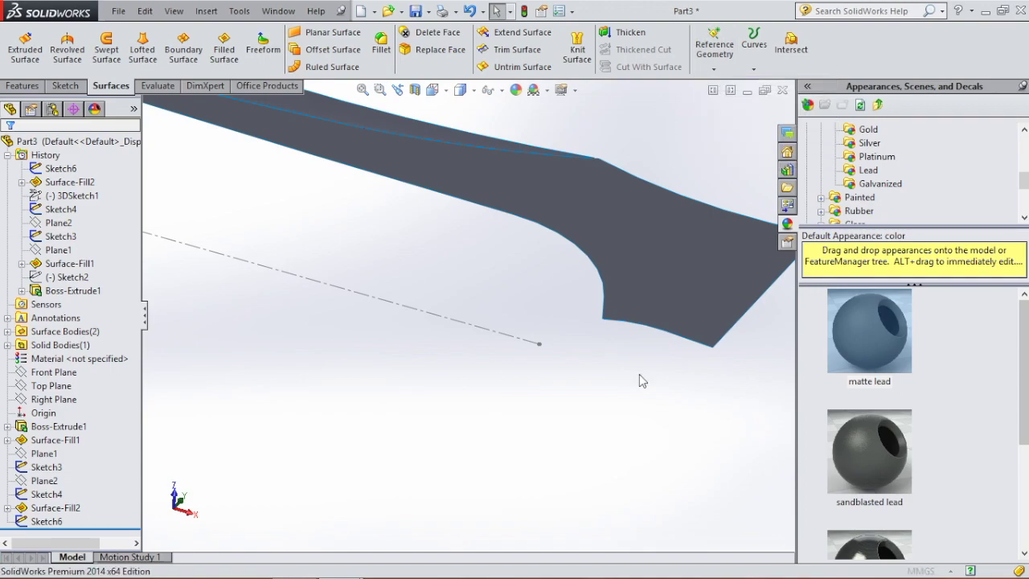
pyautogui.click(539, 345)
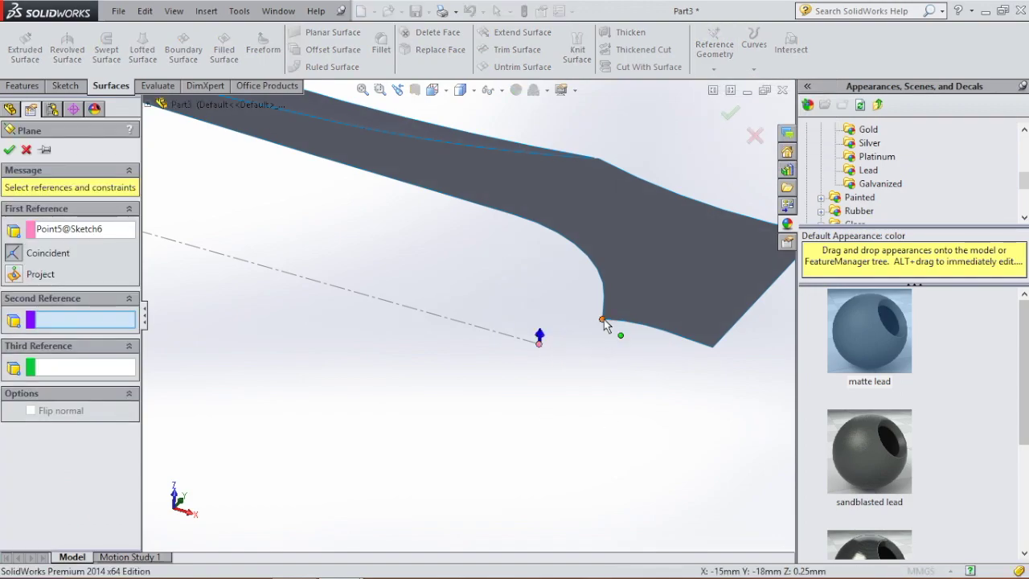
pyautogui.click(602, 320)
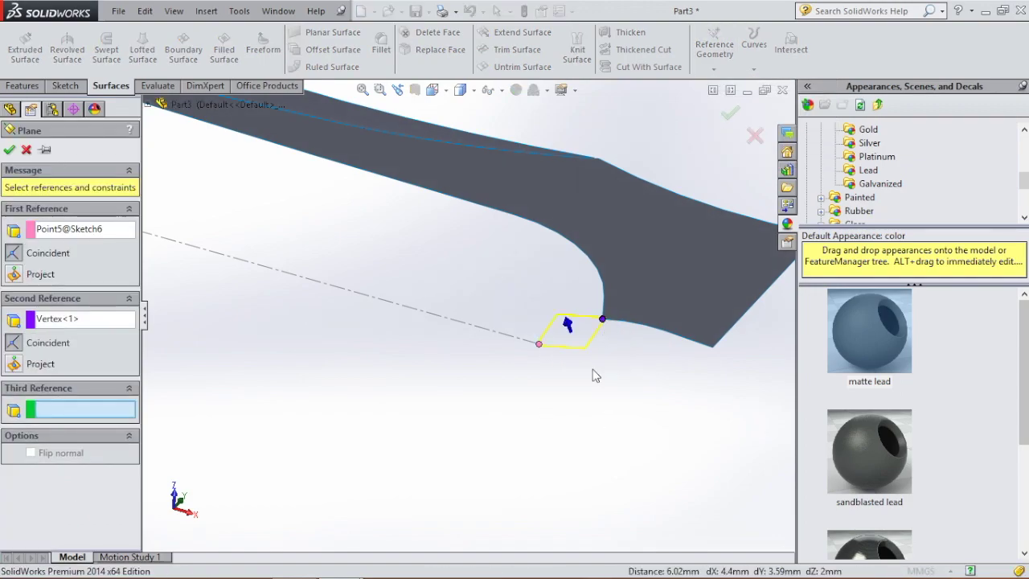
pyautogui.click(148, 105)
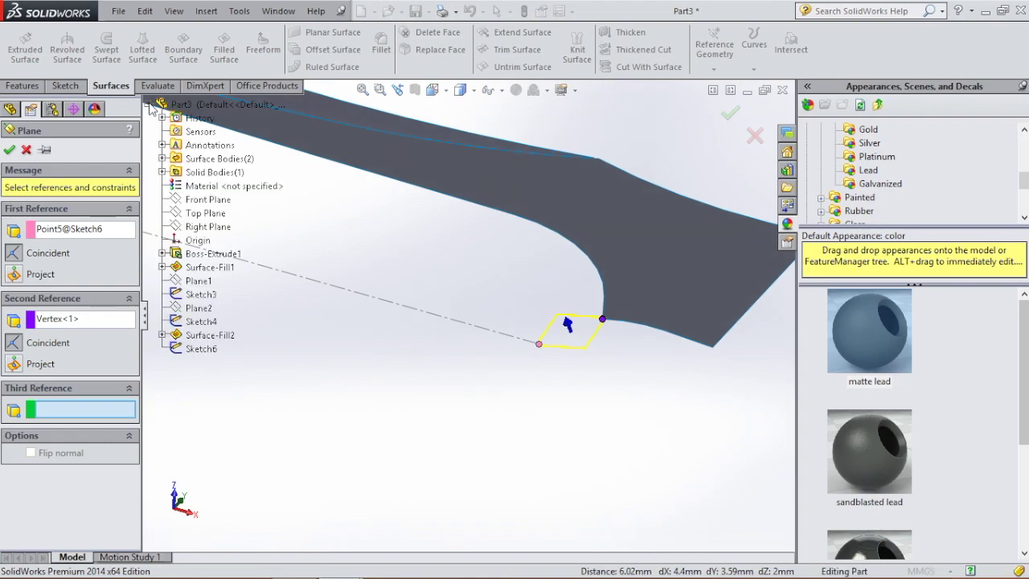
pyautogui.click(196, 201)
pyautogui.click(9, 149)
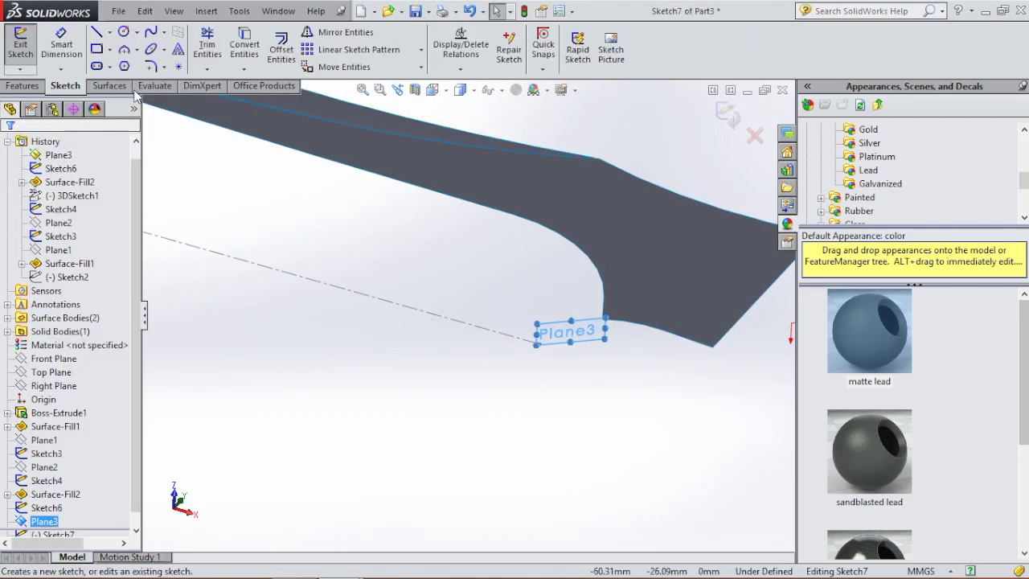
# Step: Sketch a three-point arc on Plane3 from near the filled surface's corner to near the cutting-edge line's rear end
pyautogui.click(123, 52)
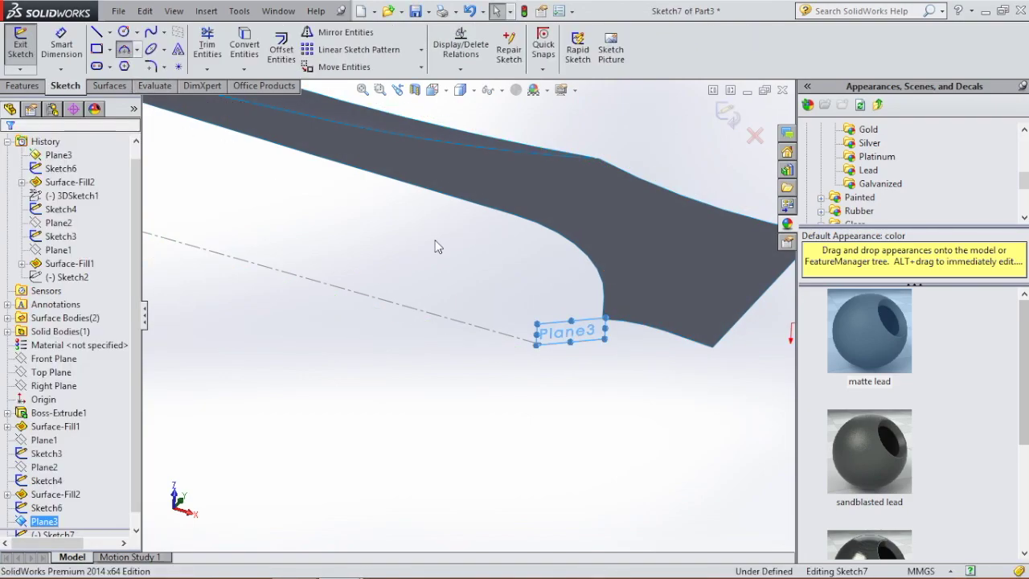
pyautogui.moveTo(580, 328); pyautogui.dragTo(596, 295, button='middle')
pyautogui.click(598, 306)
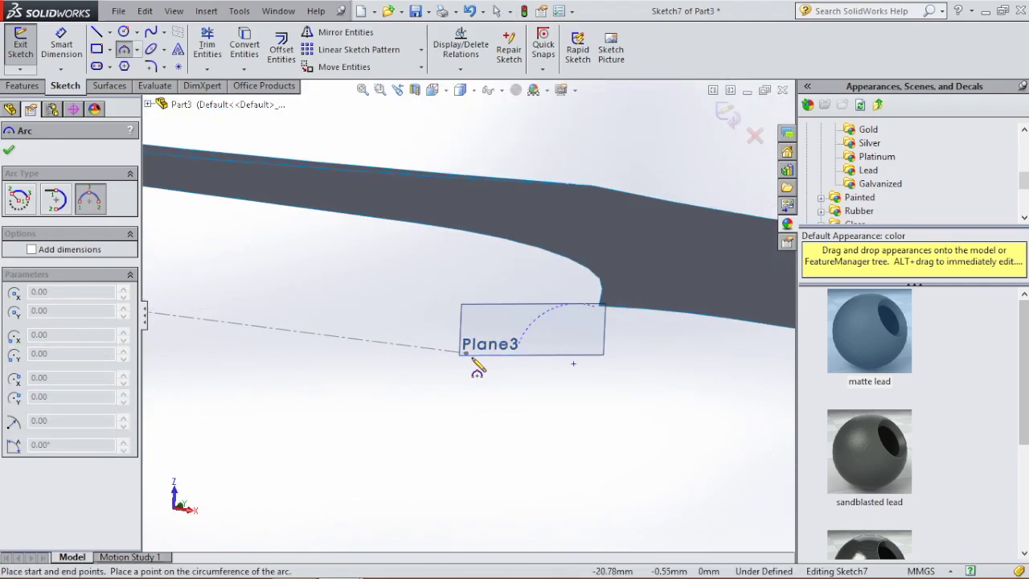
pyautogui.click(466, 352)
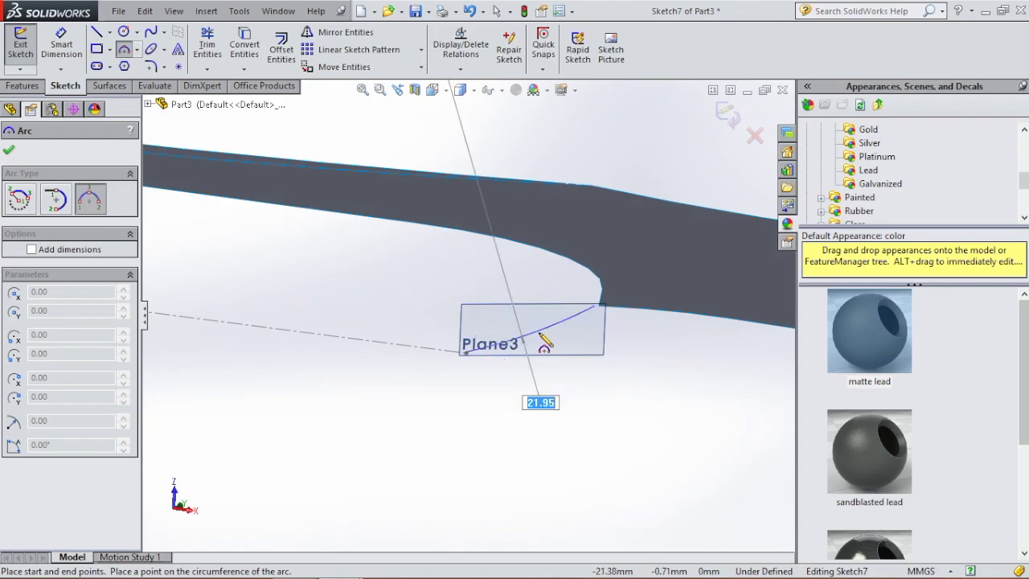
pyautogui.click(568, 338)
pyautogui.press('Escape')
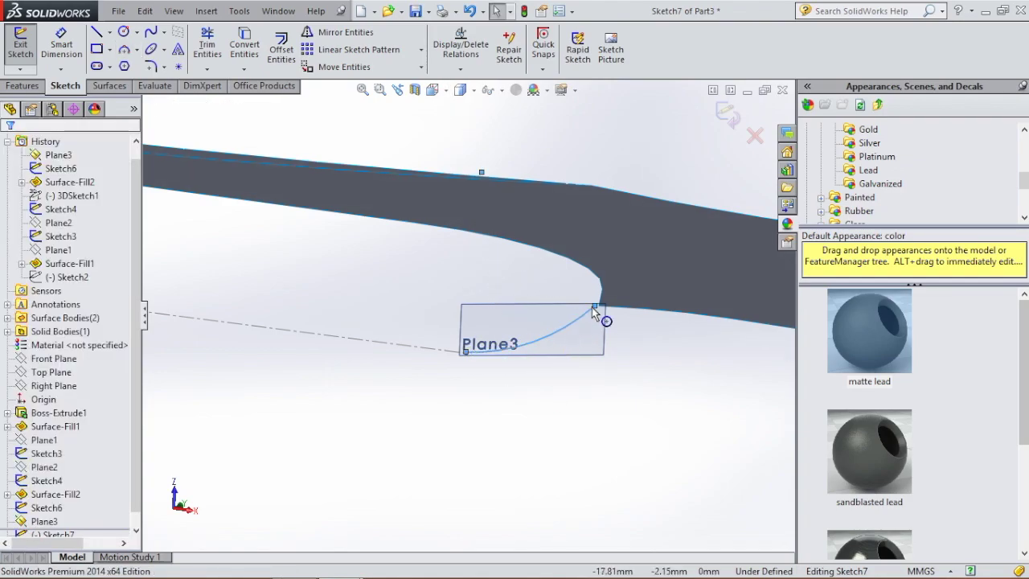
# Step: Make the arc's upper endpoint coincident with the filled surface's corner vertex
pyautogui.click(593, 307)
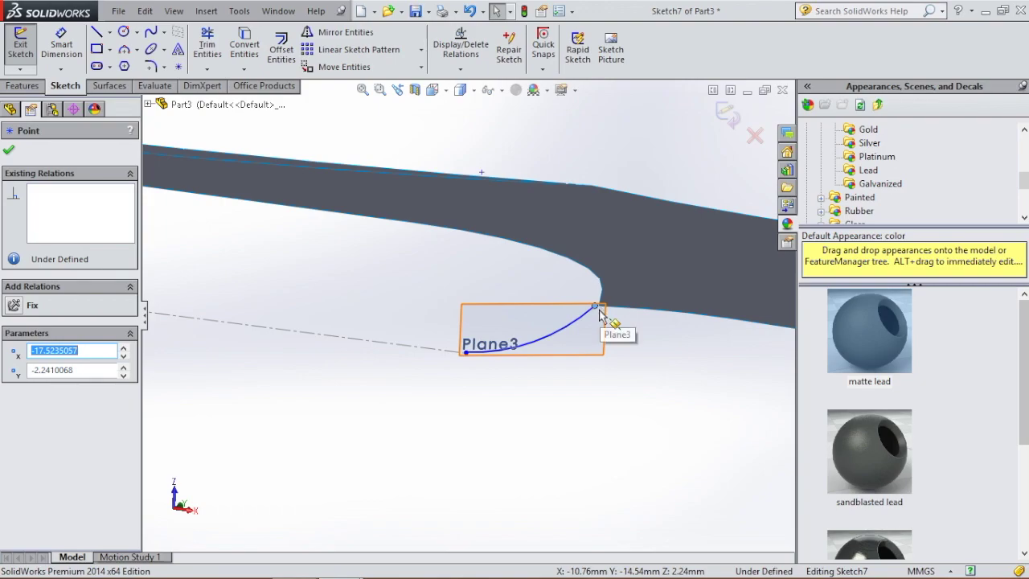
pyautogui.moveTo(599, 314); pyautogui.dragTo(590, 368, button='middle')
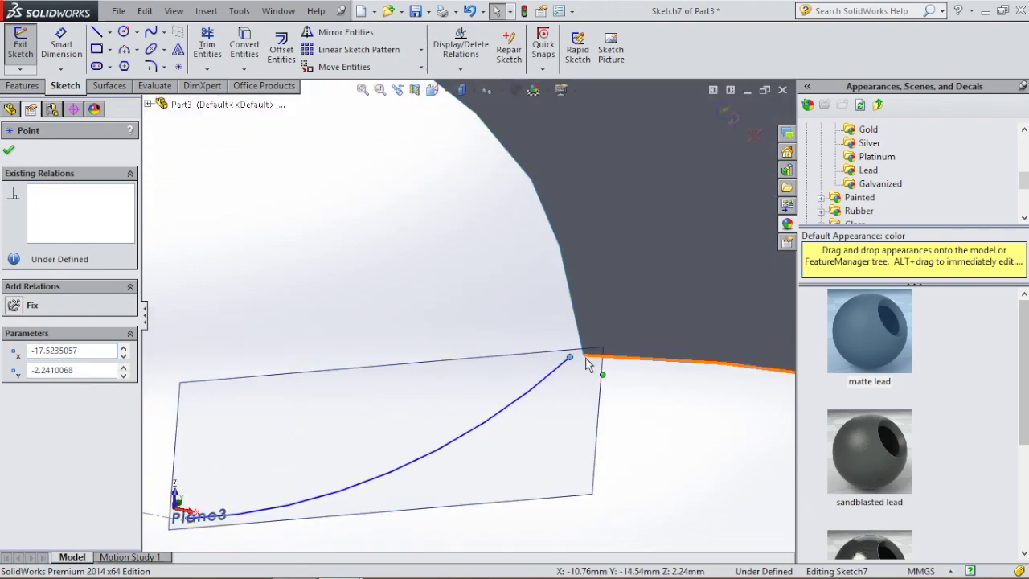
pyautogui.keyDown('ctrl'); pyautogui.click(584, 357); pyautogui.keyUp('ctrl')
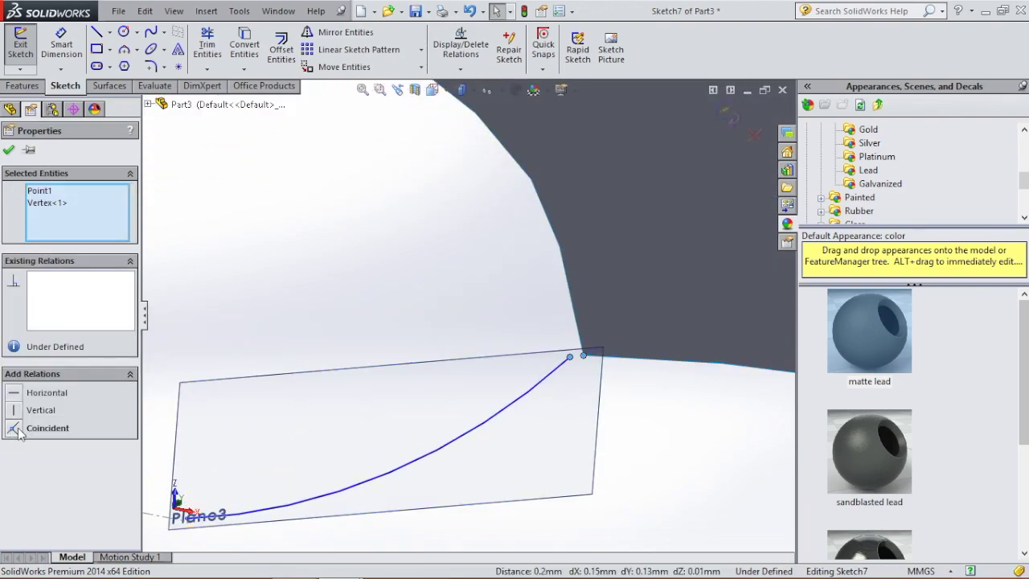
pyautogui.click(18, 428)
pyautogui.scroll(-2, 254, 495)
pyautogui.scroll(2, 270, 468)
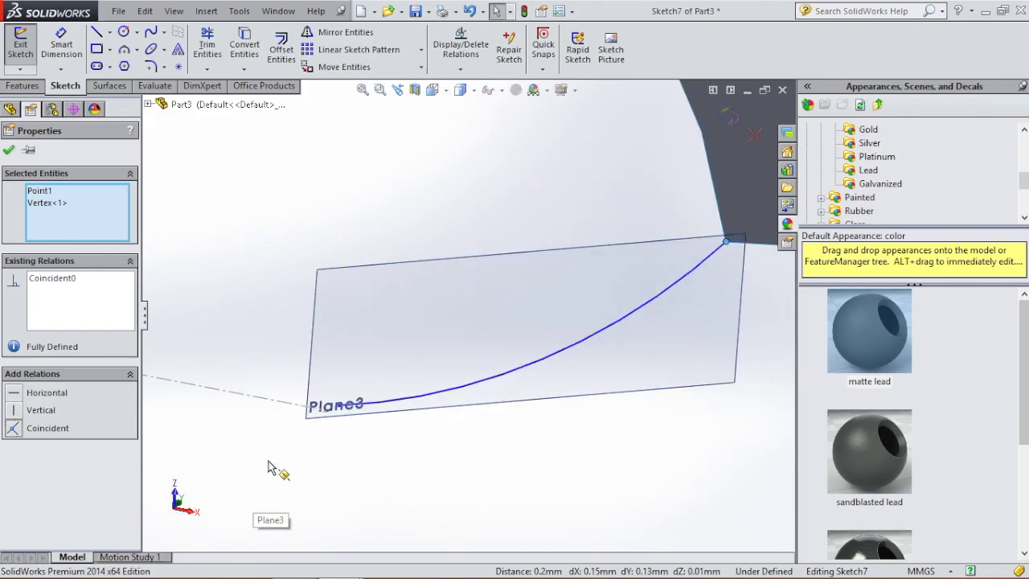
# Step: Make the arc's lower endpoint coincident with the rear endpoint of the cutting-edge line
pyautogui.scroll(-6, 268, 466)
pyautogui.click(469, 291)
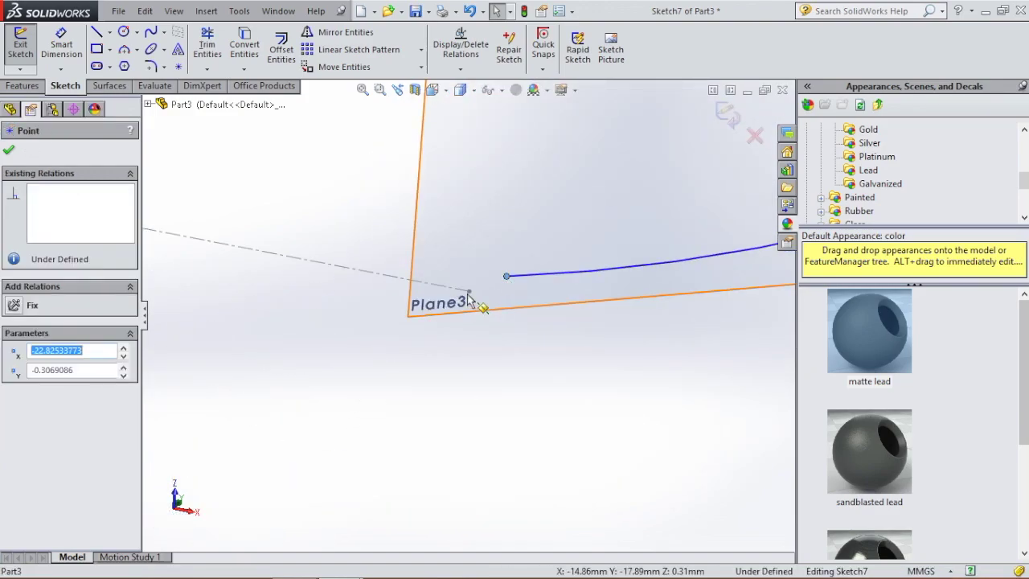
pyautogui.click(270, 346)
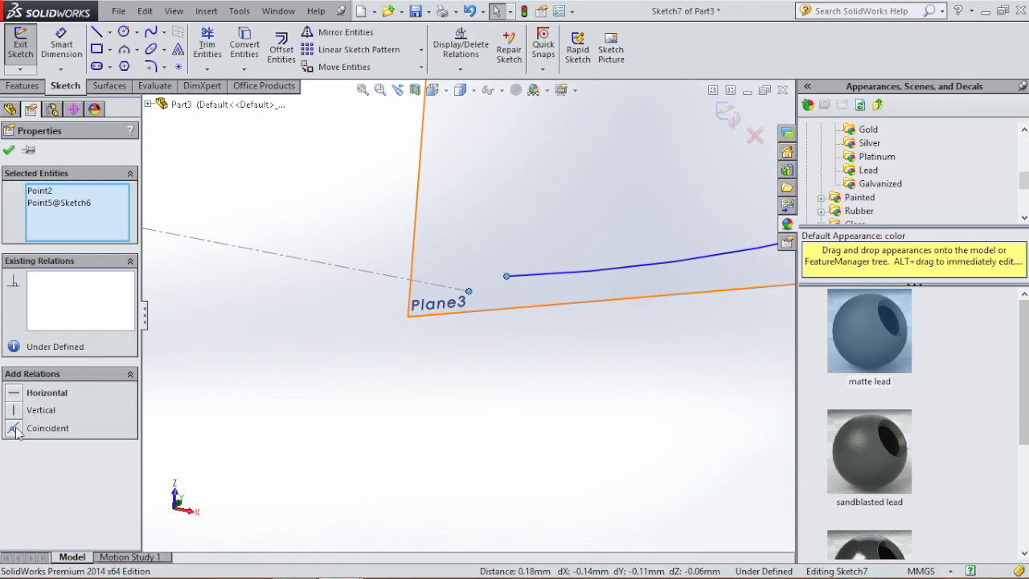
pyautogui.click(14, 428)
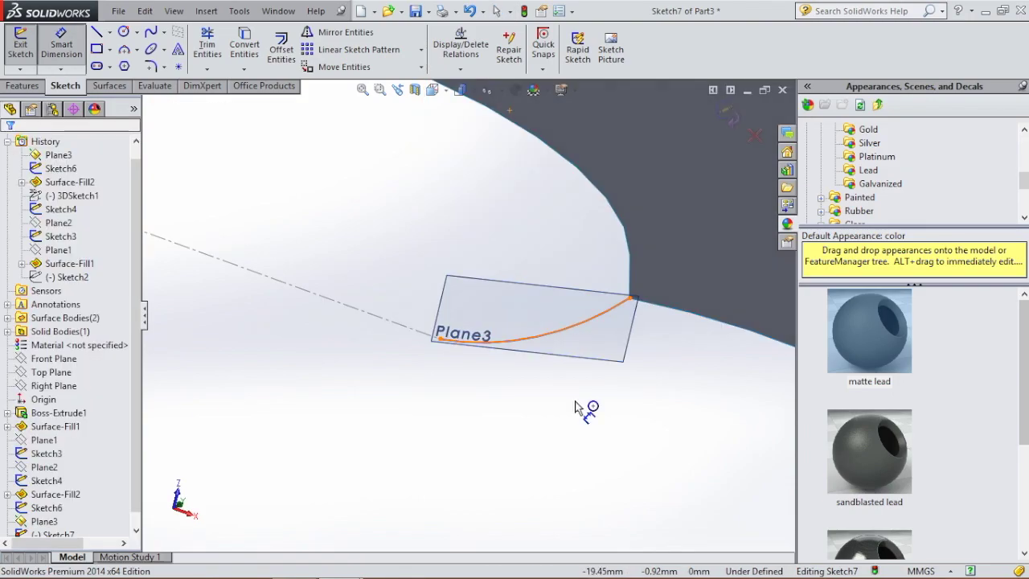
# Step: Dimension the arc's radius to 8 mm and finish the sketch
pyautogui.click(563, 330)
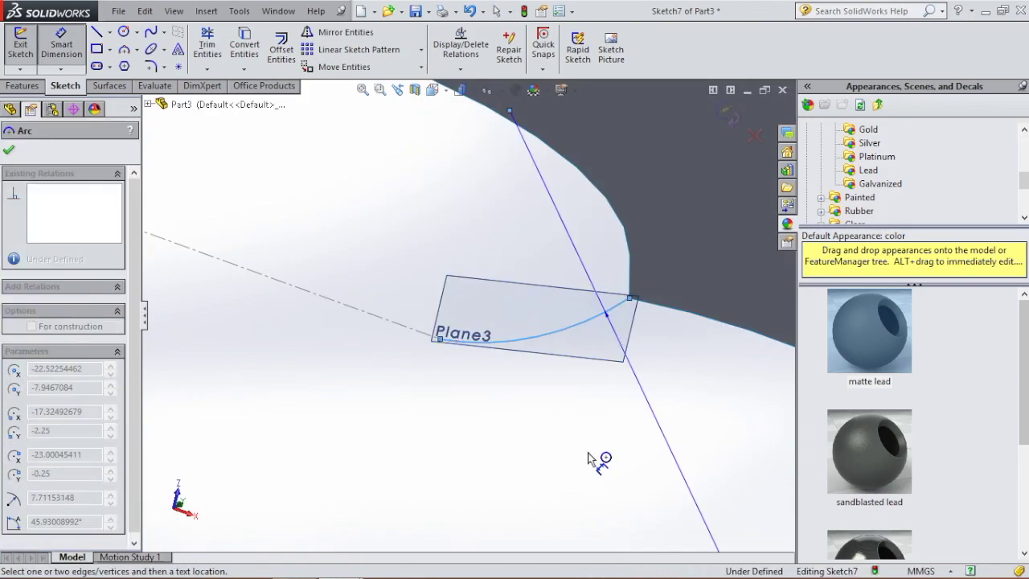
pyautogui.click(588, 459)
pyautogui.write('8')
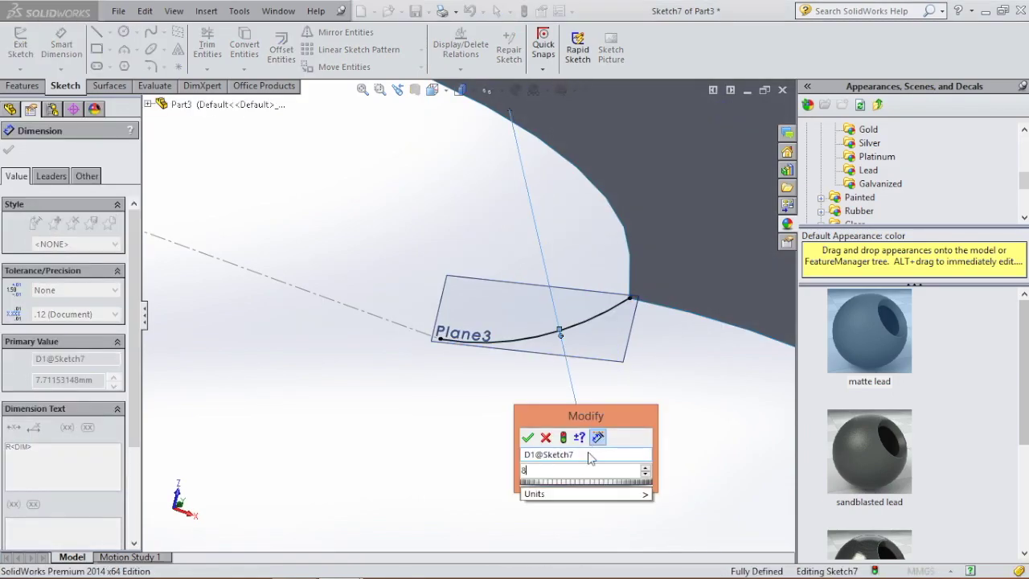
pyautogui.press('Return')
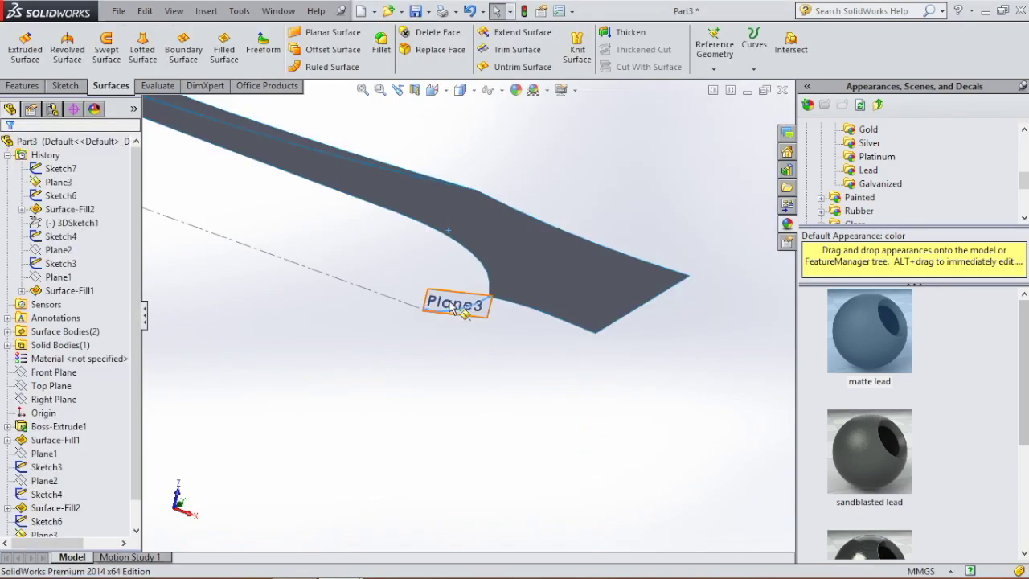
# Step: Hide Plane3 so that only the filled surfaces and boundary sketches are in view
pyautogui.click(454, 303)
pyautogui.click(526, 234)
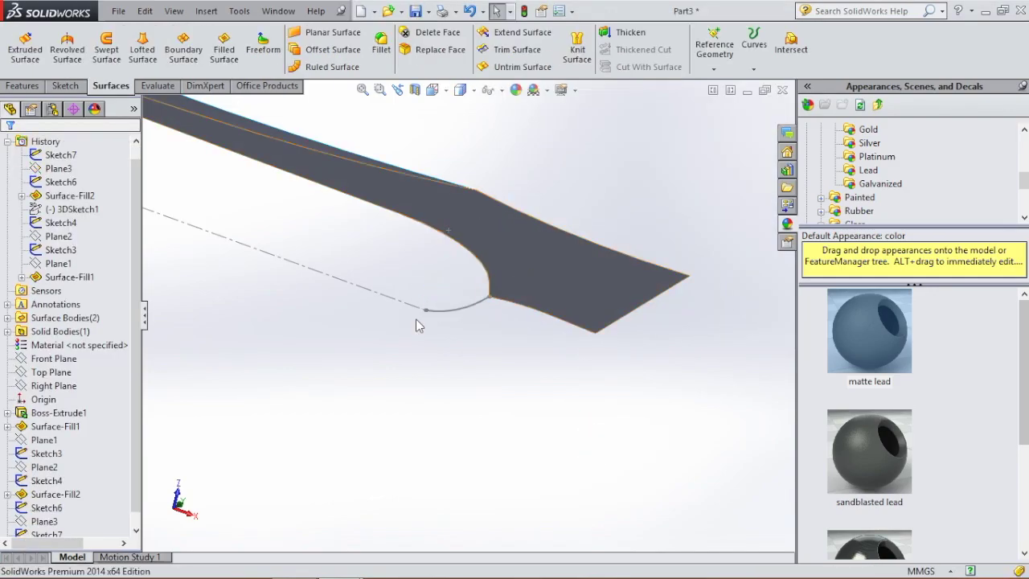
pyautogui.scroll(4, 333, 291)
pyautogui.moveTo(333, 291); pyautogui.dragTo(434, 338, button='middle')
pyautogui.scroll(-4, 450, 337)
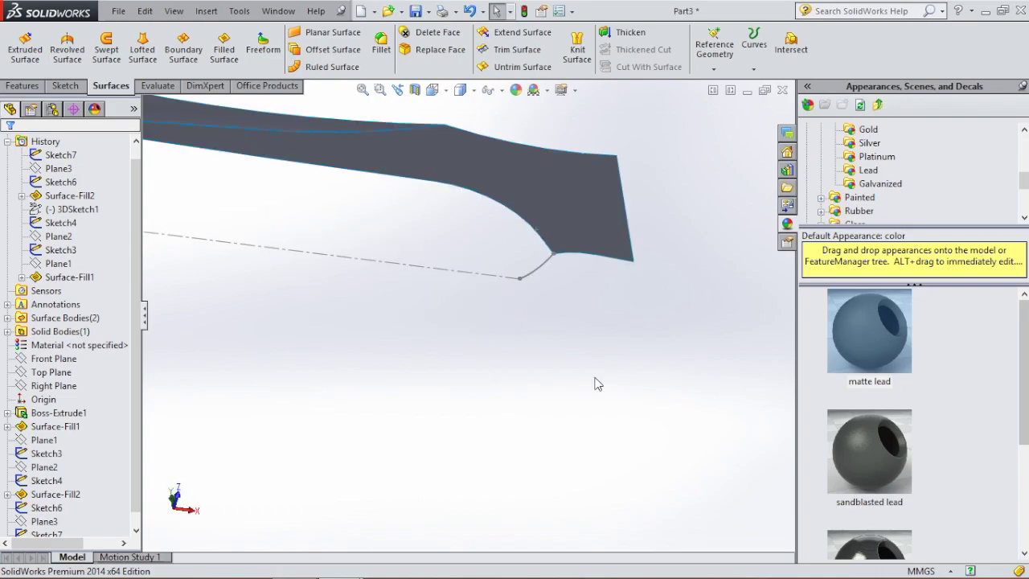
pyautogui.moveTo(597, 383); pyautogui.dragTo(394, 351, button='middle')
# Step: In a new 3D sketch, convert the cutting-edge arc and line, the rear arc and the filled surfaces' lower edges into a closed boundary
pyautogui.click(66, 86)
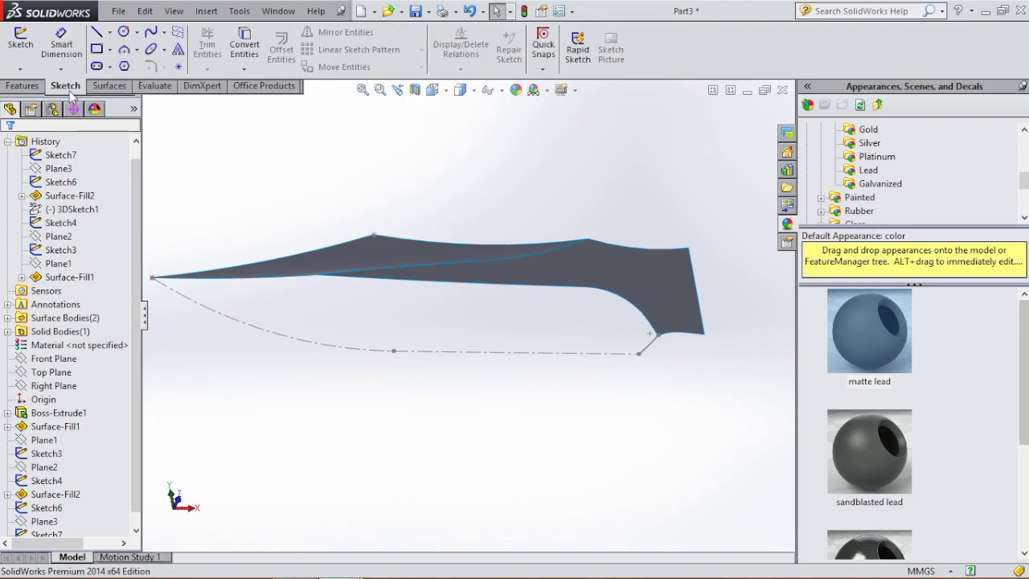
pyautogui.click(20, 70)
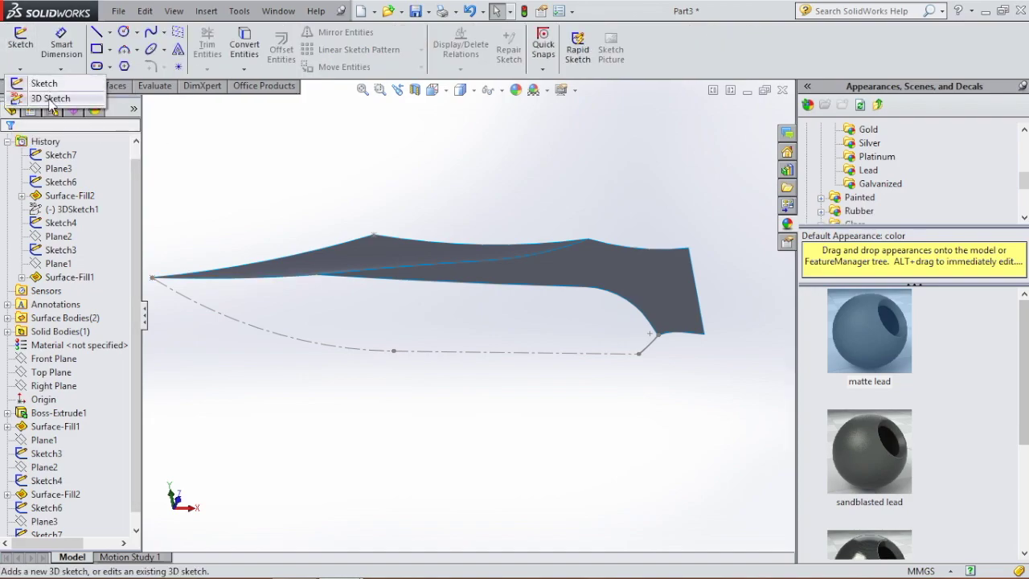
pyautogui.click(50, 97)
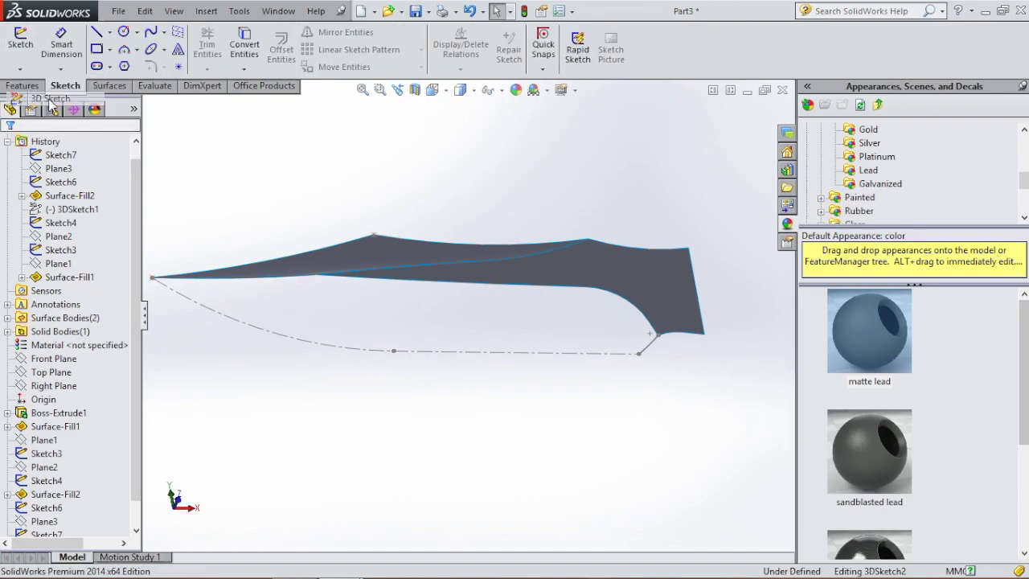
pyautogui.click(245, 48)
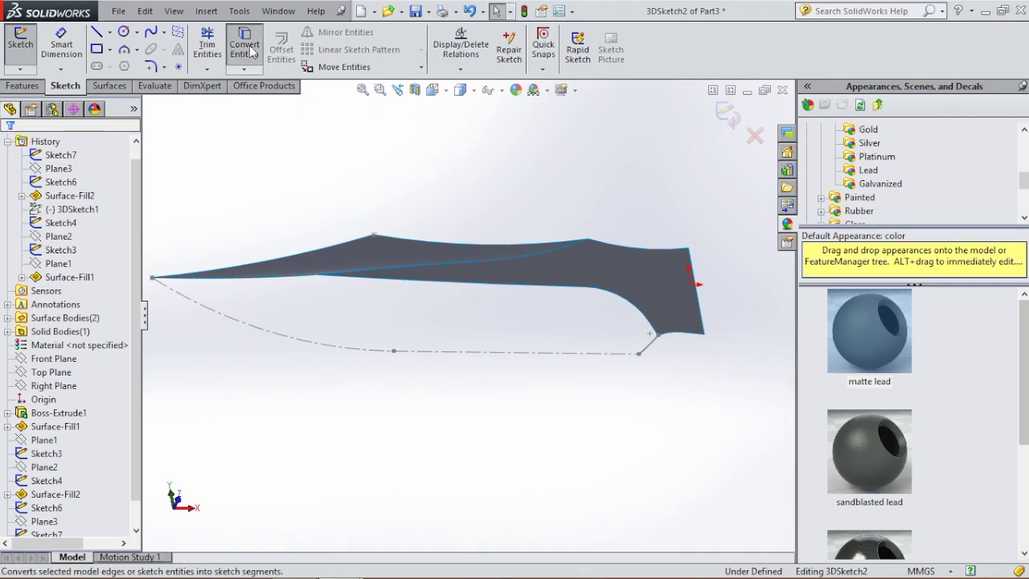
pyautogui.click(248, 329)
pyautogui.click(474, 356)
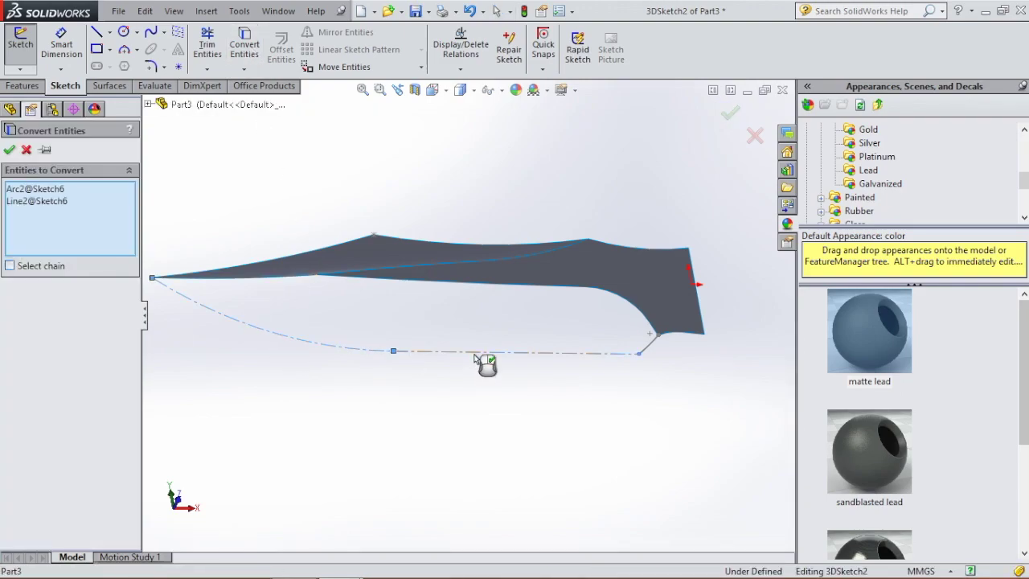
pyautogui.click(649, 322)
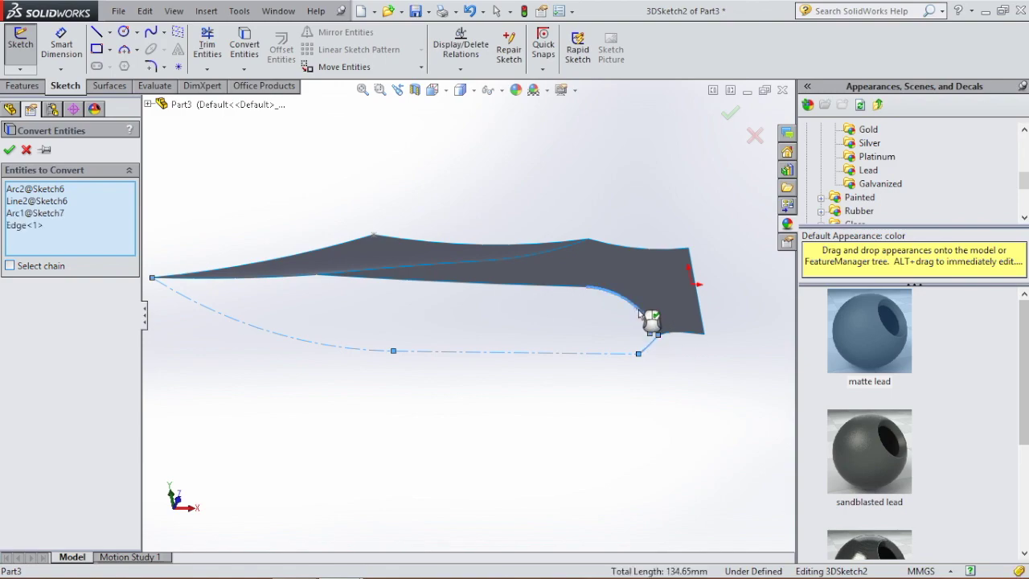
pyautogui.scroll(-4, 523, 332)
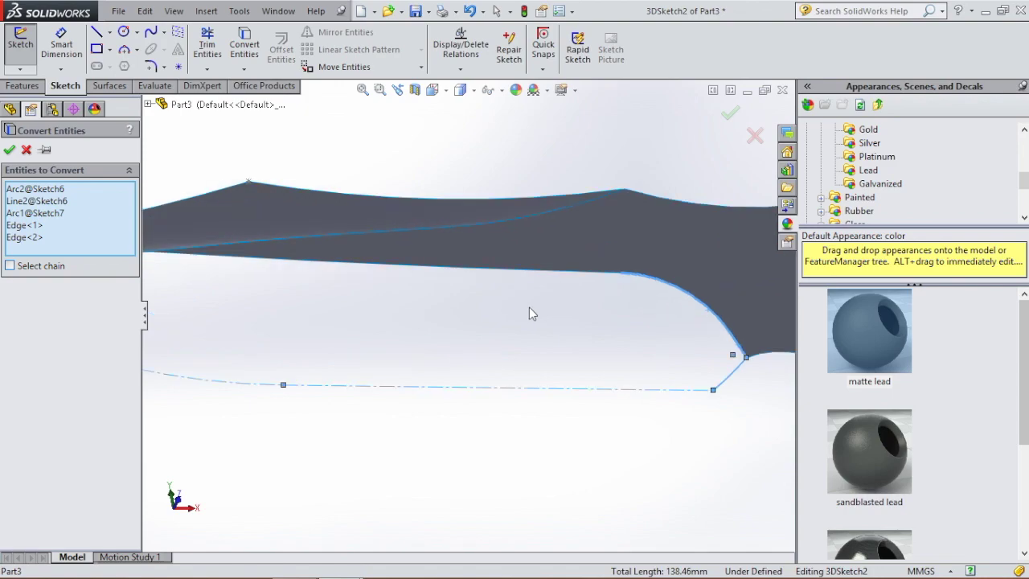
pyautogui.click(558, 271)
pyautogui.scroll(1, 386, 310)
pyautogui.scroll(2, 338, 281)
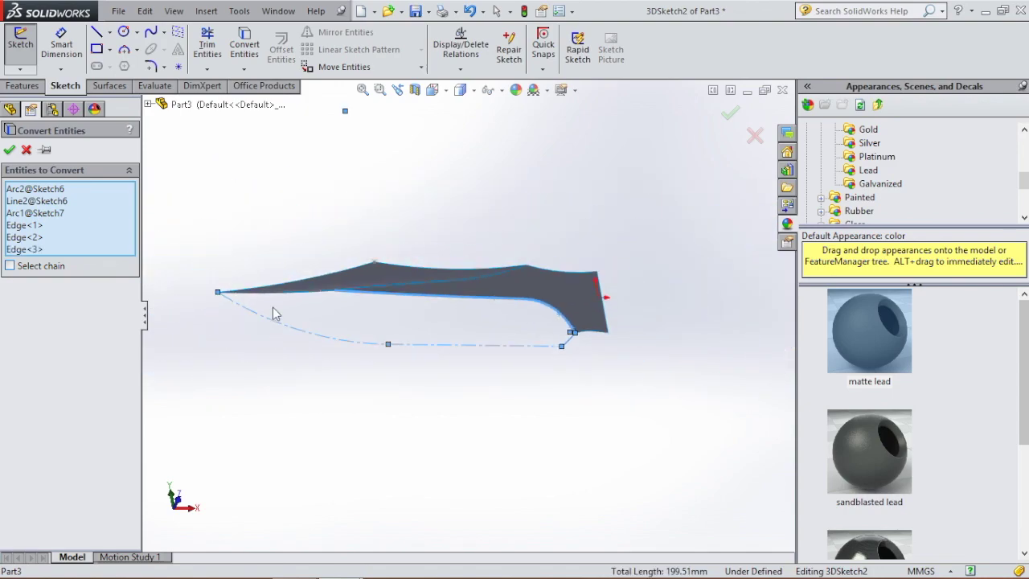
pyautogui.scroll(-2, 305, 273)
pyautogui.click(331, 289)
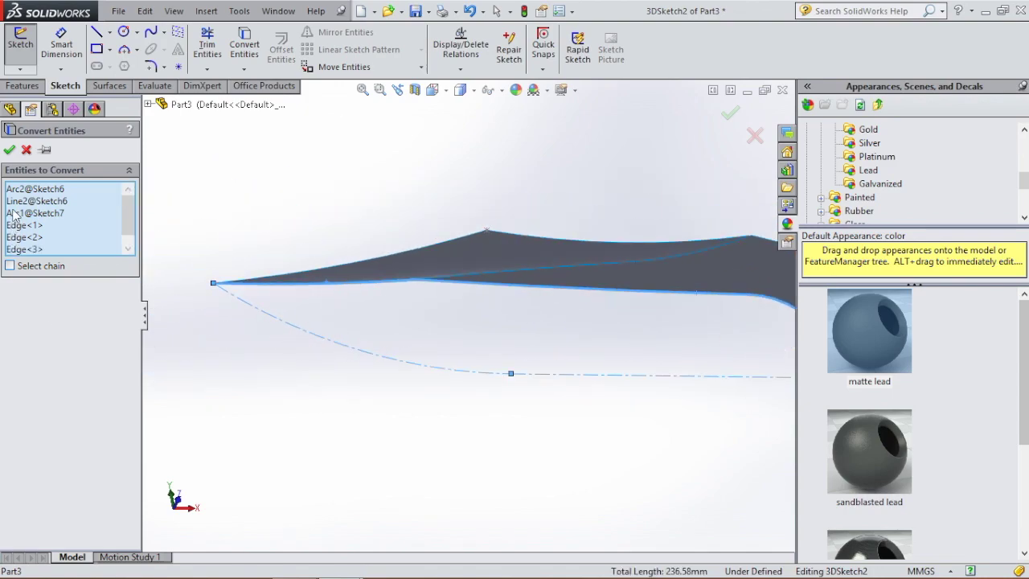
pyautogui.click(9, 150)
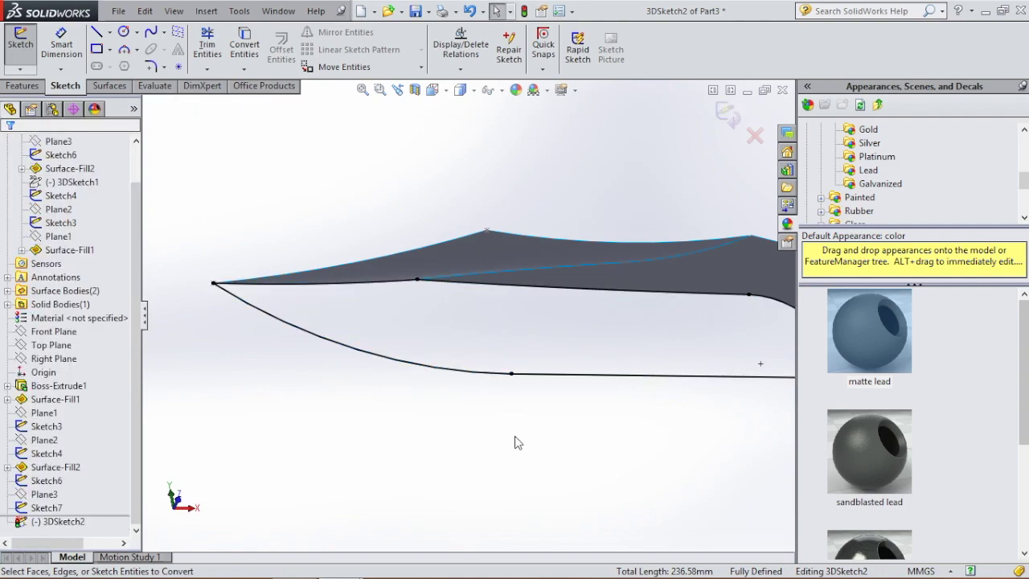
pyautogui.scroll(3, 518, 442)
pyautogui.moveTo(514, 375)
pyautogui.mouseDown(button='middle')
pyautogui.moveTo(593, 358)
pyautogui.moveTo(544, 407)
pyautogui.moveTo(588, 287)
pyautogui.moveTo(580, 336)
pyautogui.mouseUp(button='middle')
pyautogui.click(723, 114)
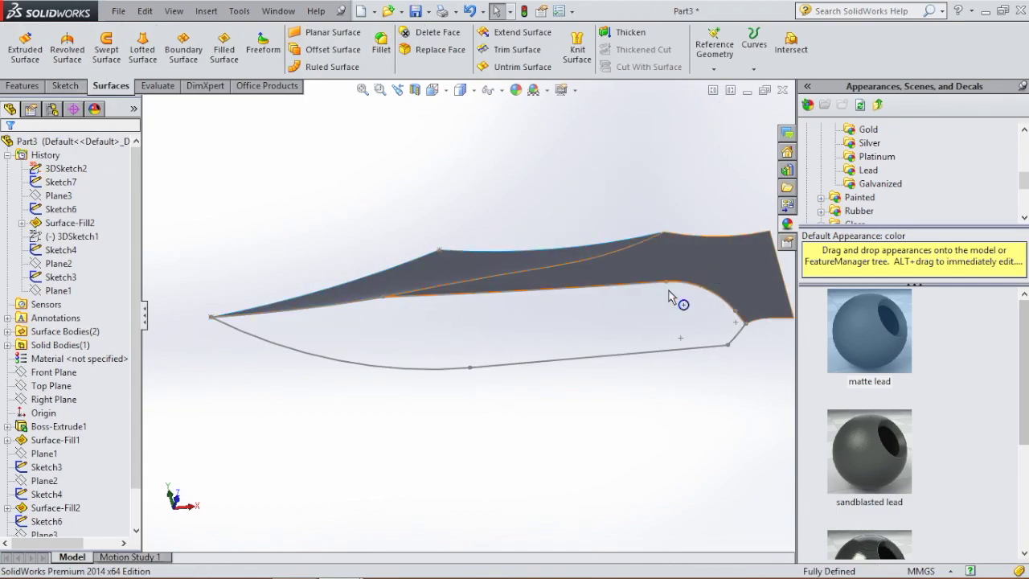
# Step: In a new 3D sketch, draw a line from the vertex where the filled surfaces' lower edges meet to the cutting edge's arc-line junction
pyautogui.click(66, 86)
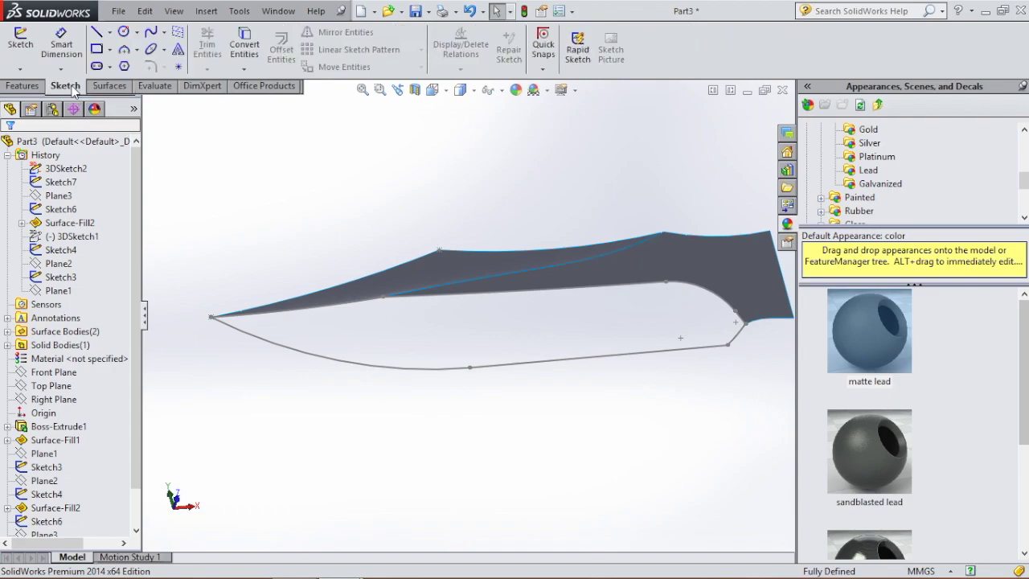
pyautogui.click(22, 70)
pyautogui.click(46, 95)
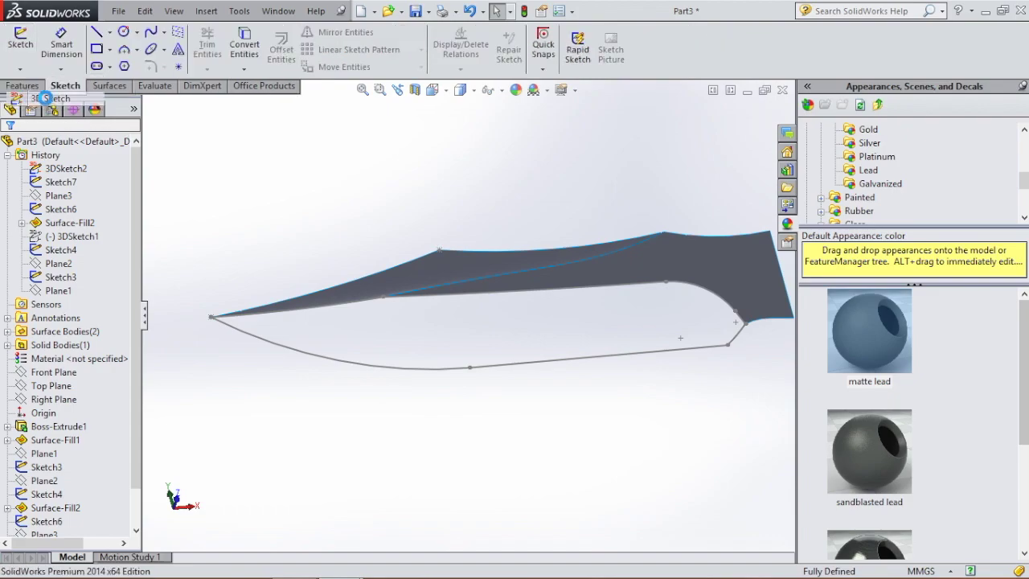
pyautogui.click(382, 298)
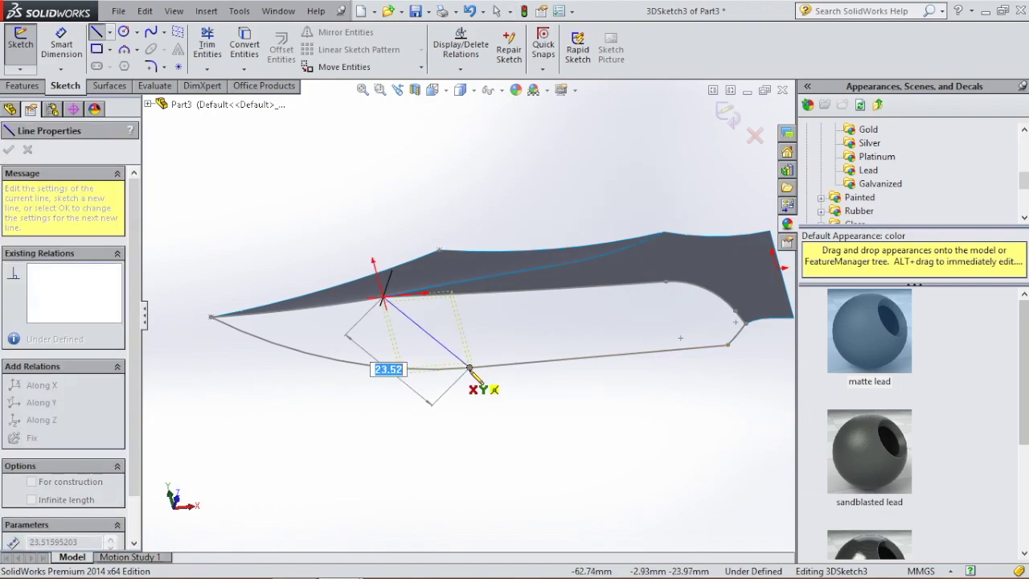
pyautogui.click(471, 368)
pyautogui.press('Escape')
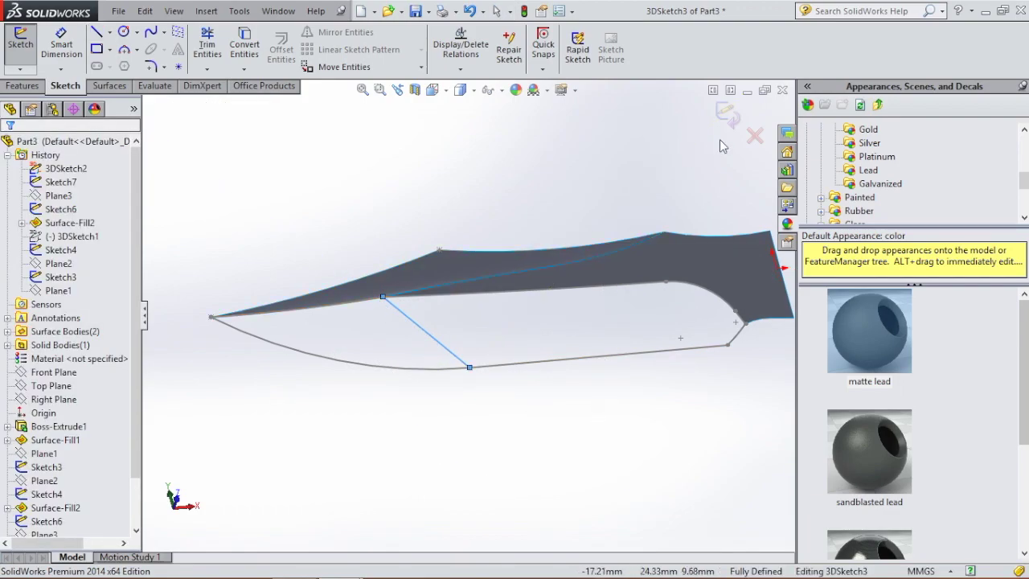
pyautogui.click(726, 114)
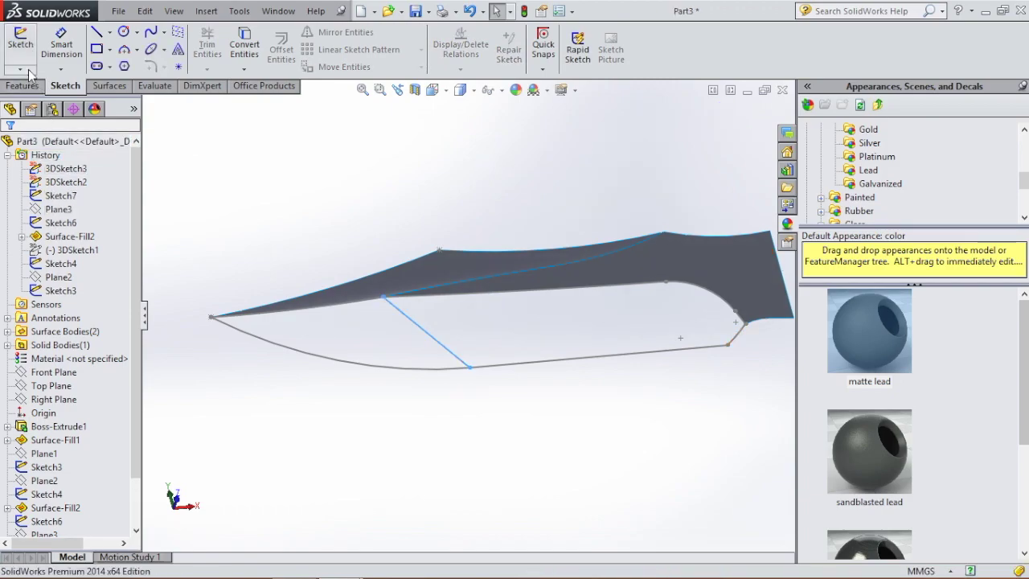
# Step: Draw a 3D sketch line from the front end of the surface's curved rear edge to the cutting-edge line's rear endpoint
pyautogui.click(29, 70)
pyautogui.click(45, 100)
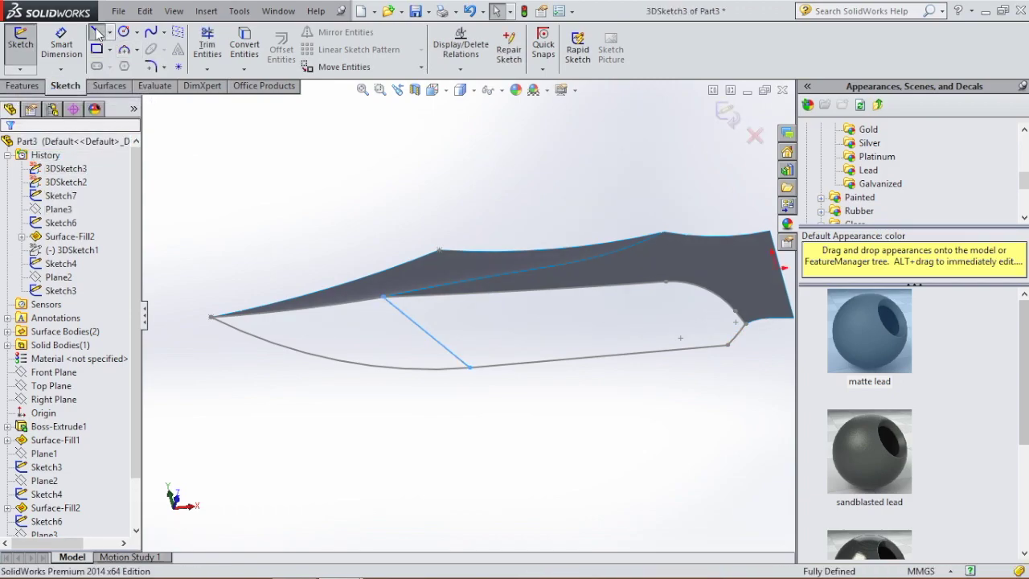
pyautogui.click(96, 33)
pyautogui.moveTo(665, 282); pyautogui.dragTo(726, 345)
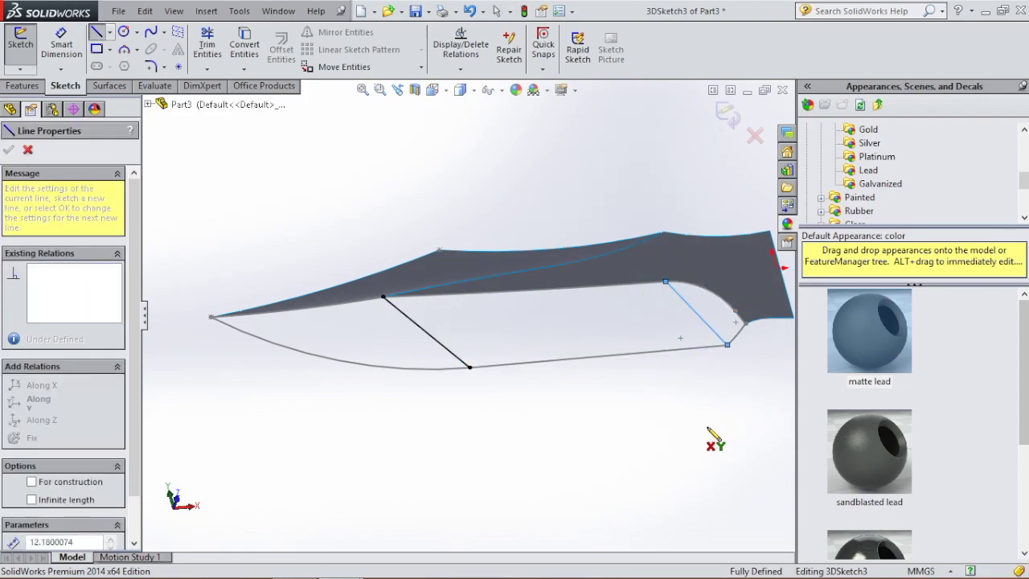
pyautogui.press('Escape')
pyautogui.click(721, 119)
# Step: Create a filled surface from the closed 3D sketch boundary with Contact edges, using the two diagonal 3D sketch lines as constraint curves
pyautogui.click(224, 49)
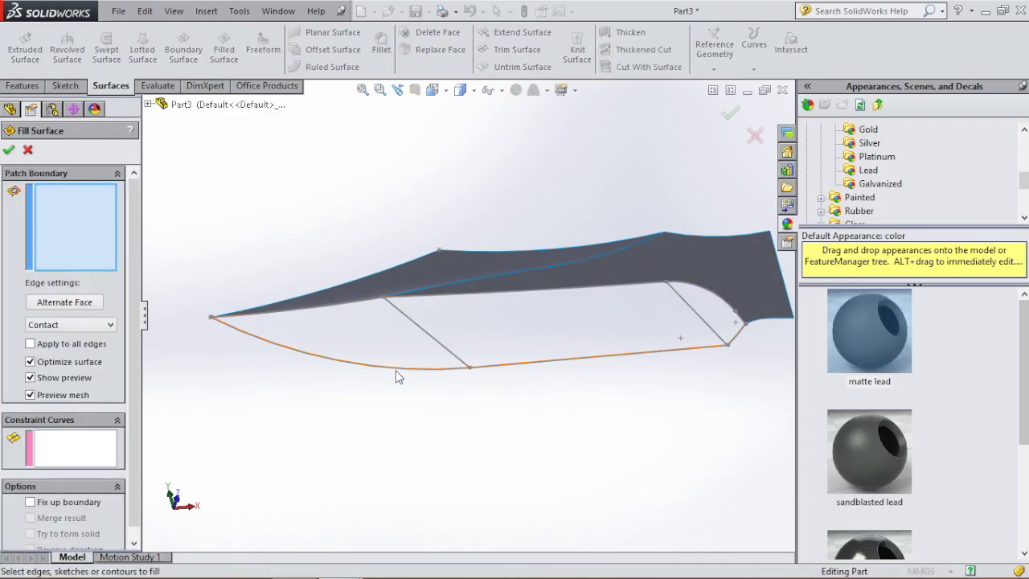
pyautogui.click(324, 308)
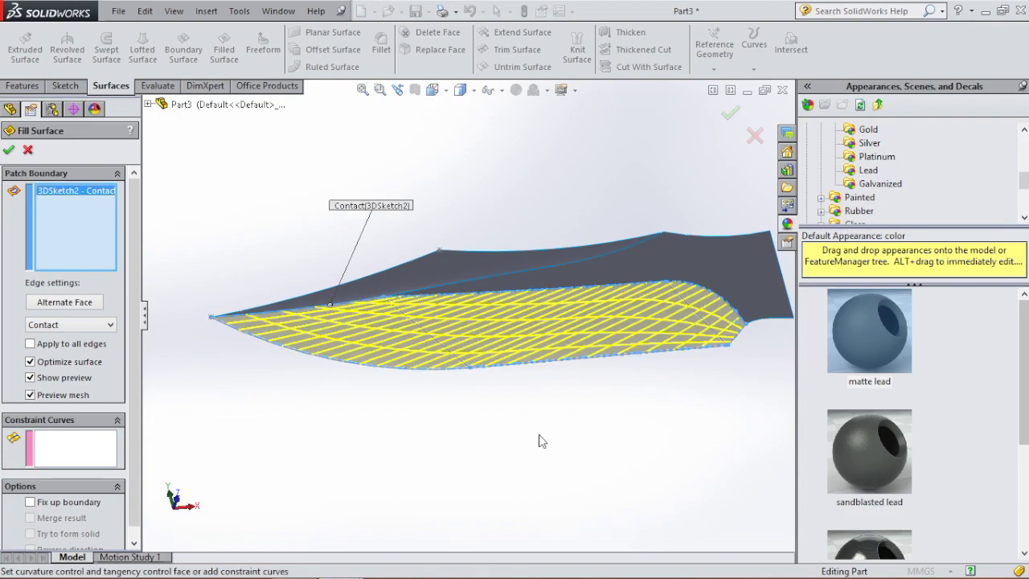
pyautogui.moveTo(560, 418); pyautogui.dragTo(555, 438, button='middle')
pyautogui.click(78, 456)
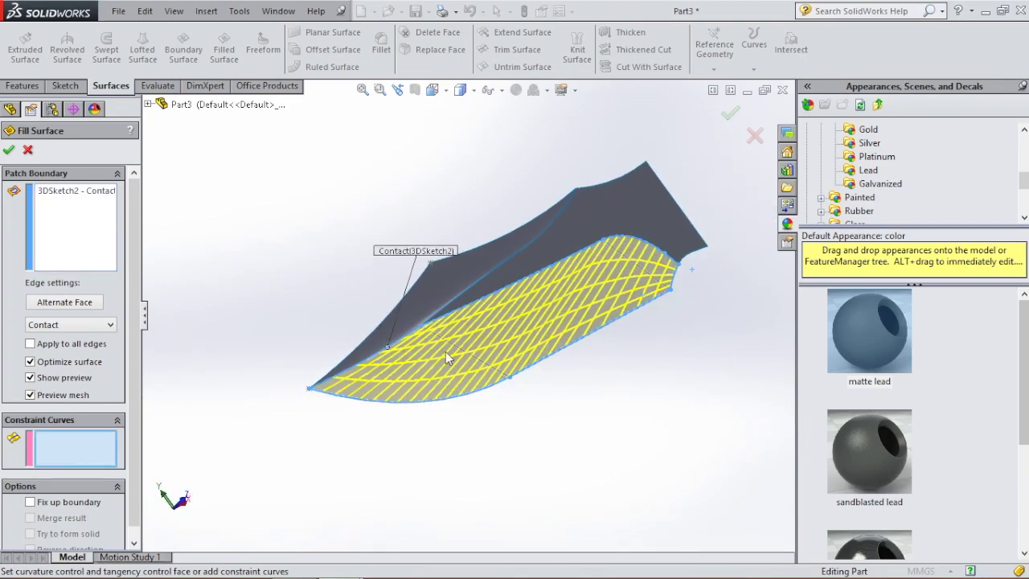
pyautogui.click(469, 354)
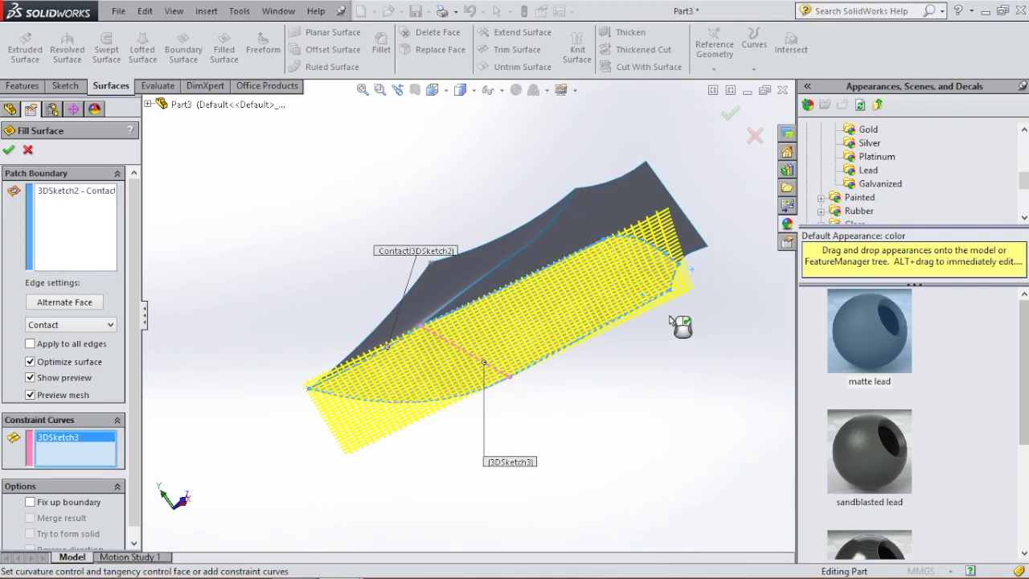
pyautogui.click(639, 268)
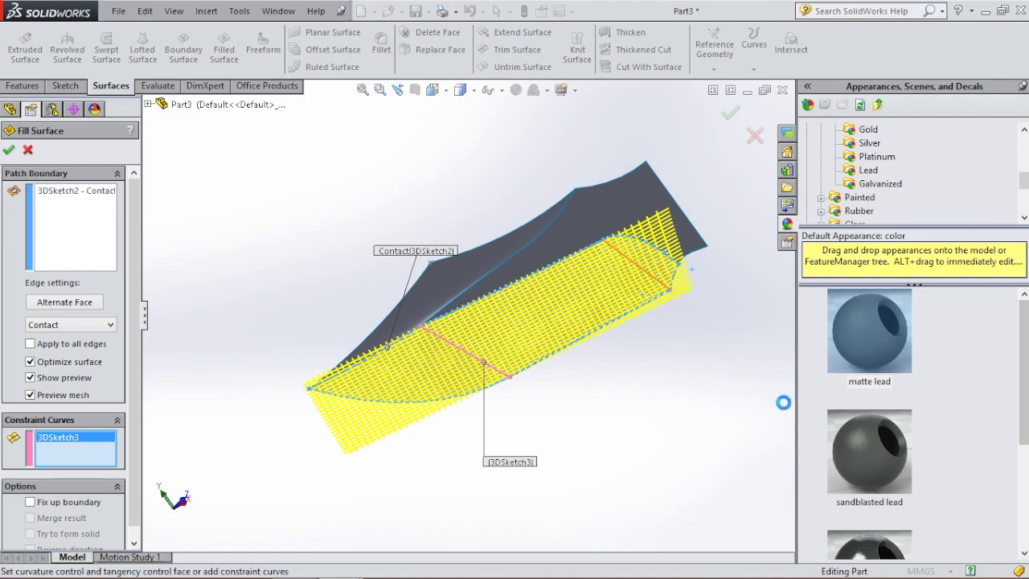
pyautogui.click(728, 117)
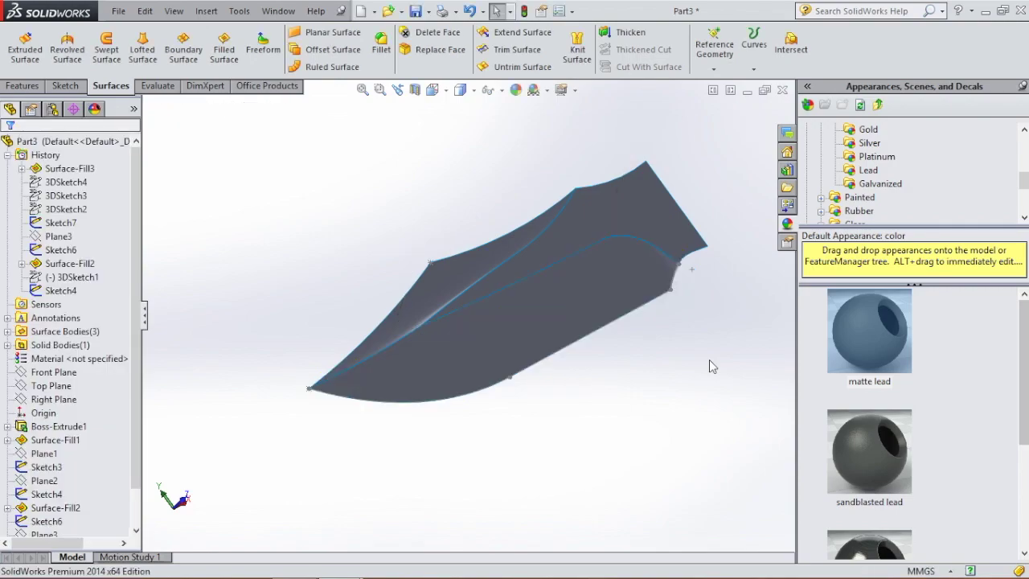
# Step: Knit the three filled surfaces of the blade side into one surface, without merging entities or forming a solid
pyautogui.moveTo(692, 331); pyautogui.dragTo(663, 409, button='middle')
pyautogui.scroll(2, 663, 408)
pyautogui.moveTo(643, 364); pyautogui.dragTo(628, 358, button='middle')
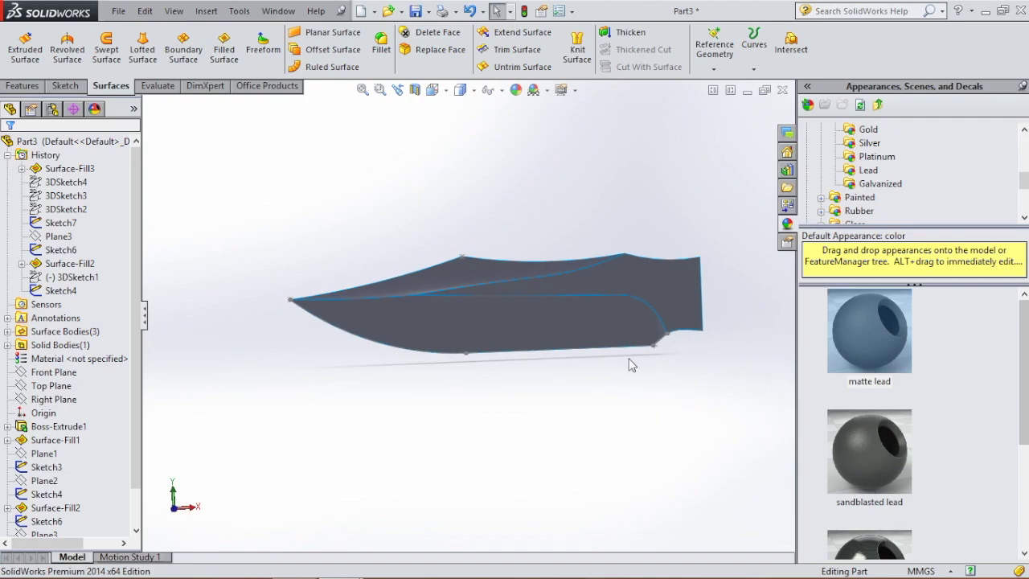
pyautogui.click(577, 48)
pyautogui.click(608, 291)
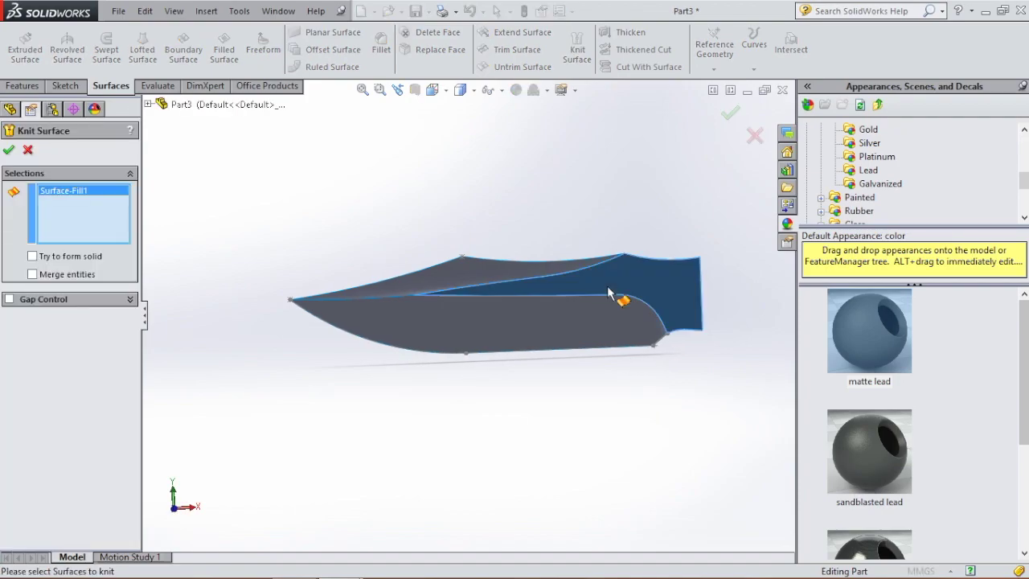
pyautogui.click(485, 283)
pyautogui.click(501, 323)
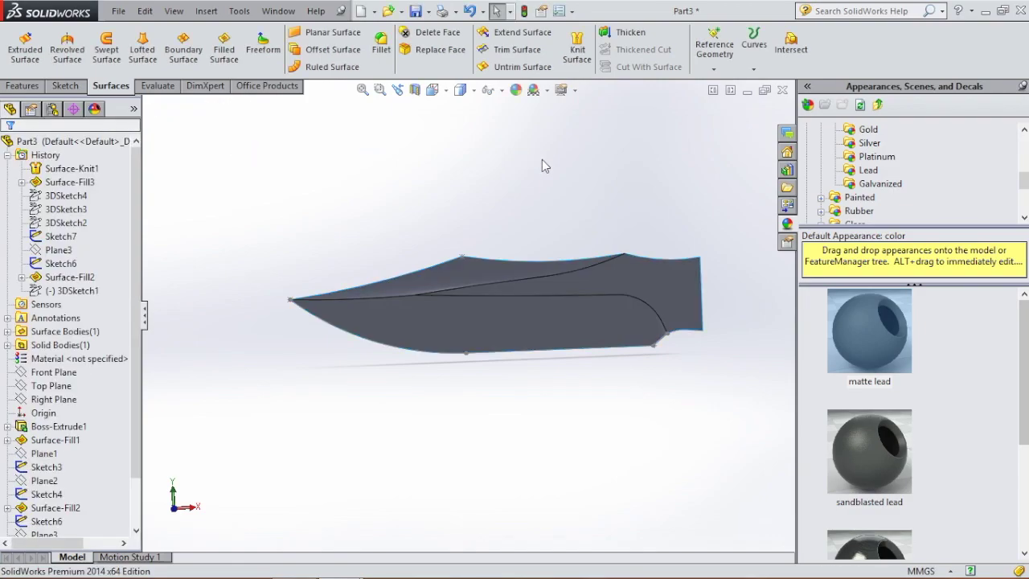
# Step: Mirror the knitted blade surface body about the Front Plane, using it as a body instead of a feature
pyautogui.click(545, 66)
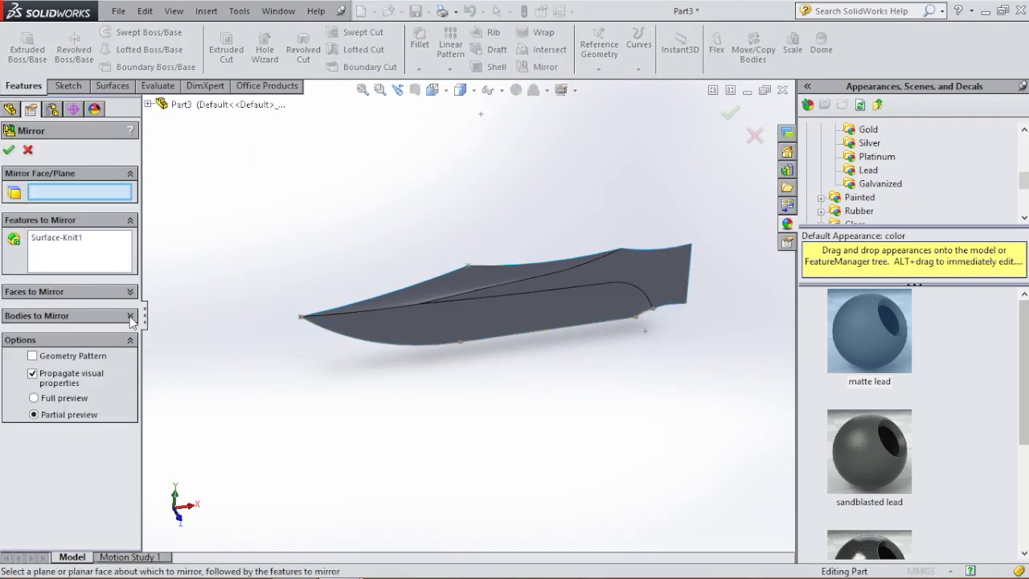
pyautogui.click(148, 105)
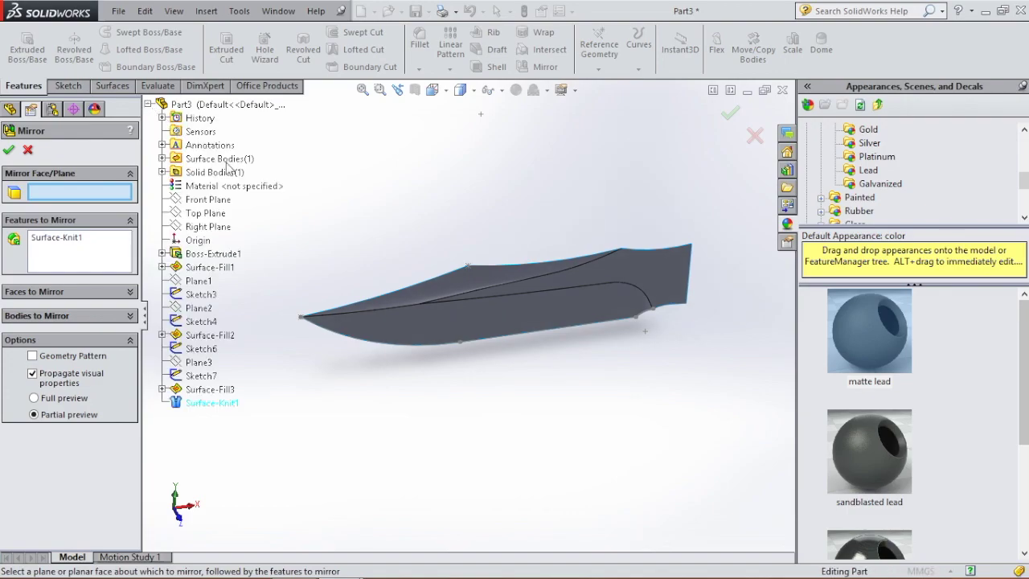
pyautogui.click(205, 199)
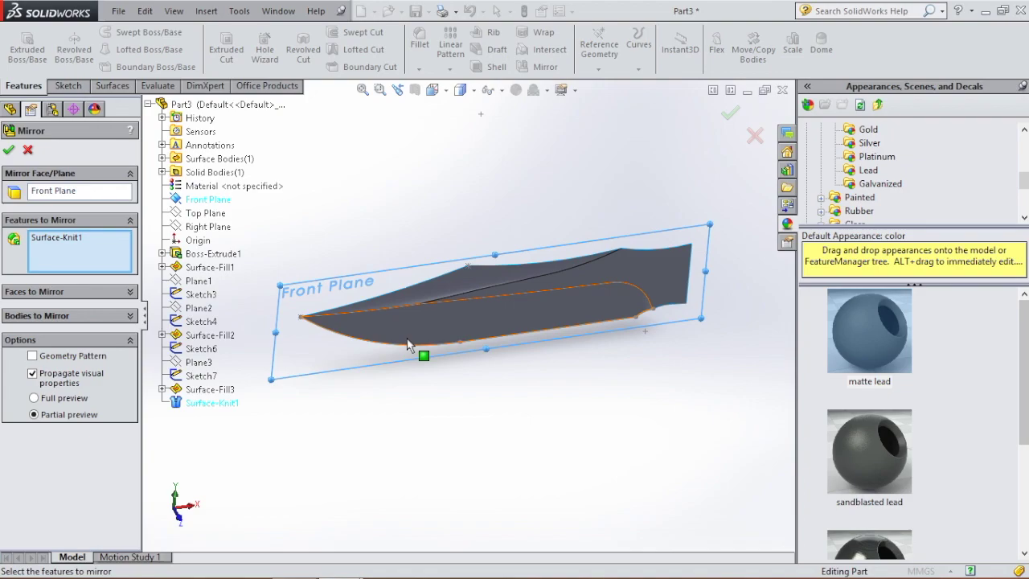
pyautogui.rightClick(64, 239)
pyautogui.click(108, 248)
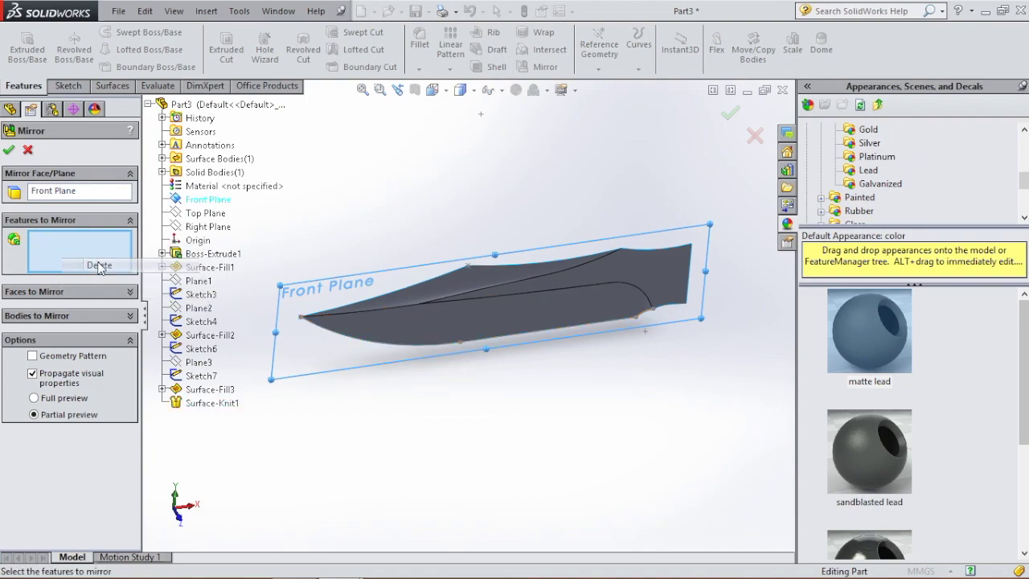
pyautogui.click(87, 314)
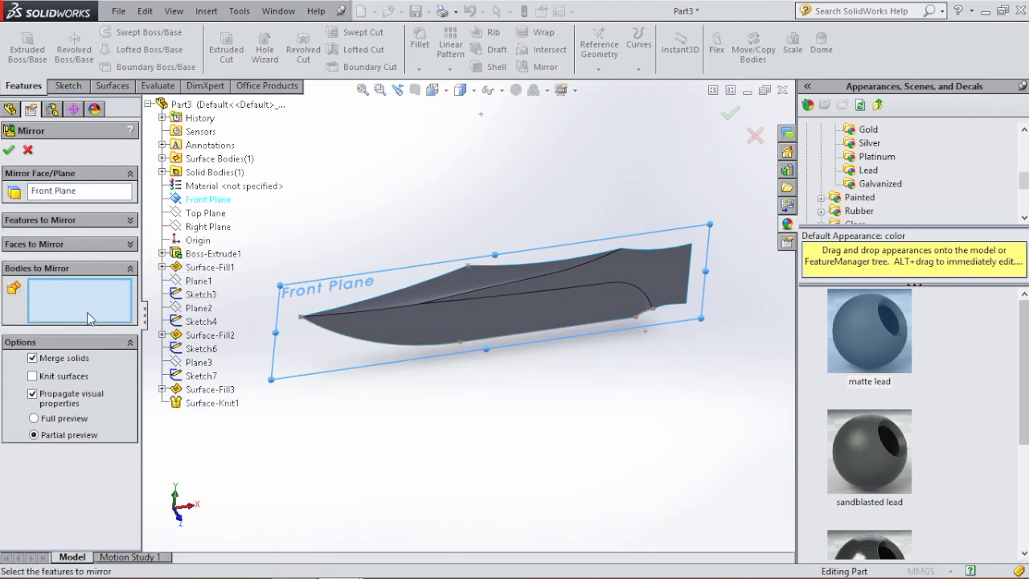
pyautogui.click(511, 315)
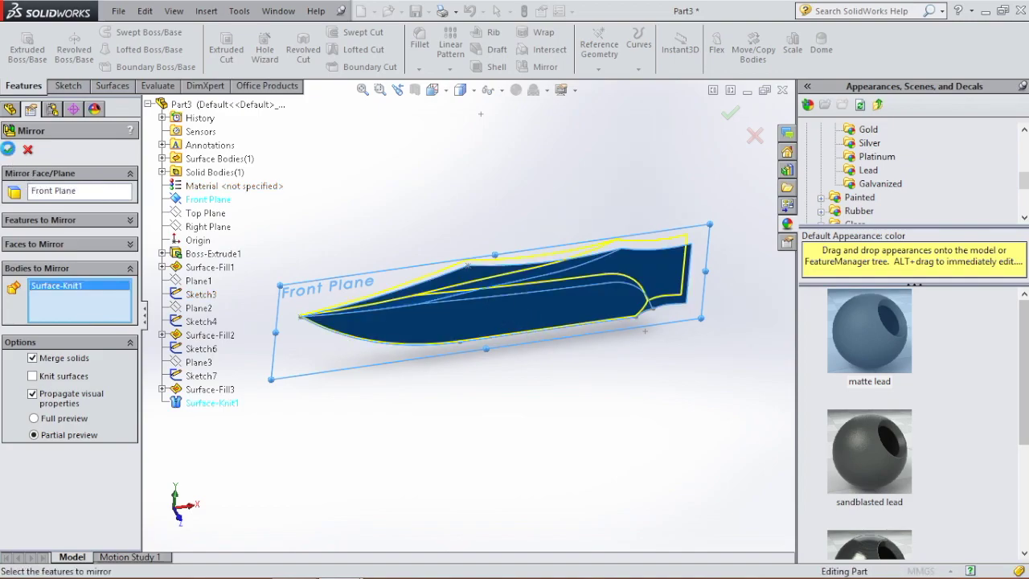
# Step: Create a boundary surface between the two blade sides' rearmost spine edges, with no tangency on either edge
pyautogui.moveTo(579, 324); pyautogui.dragTo(603, 358, button='middle')
pyautogui.scroll(-6, 680, 304)
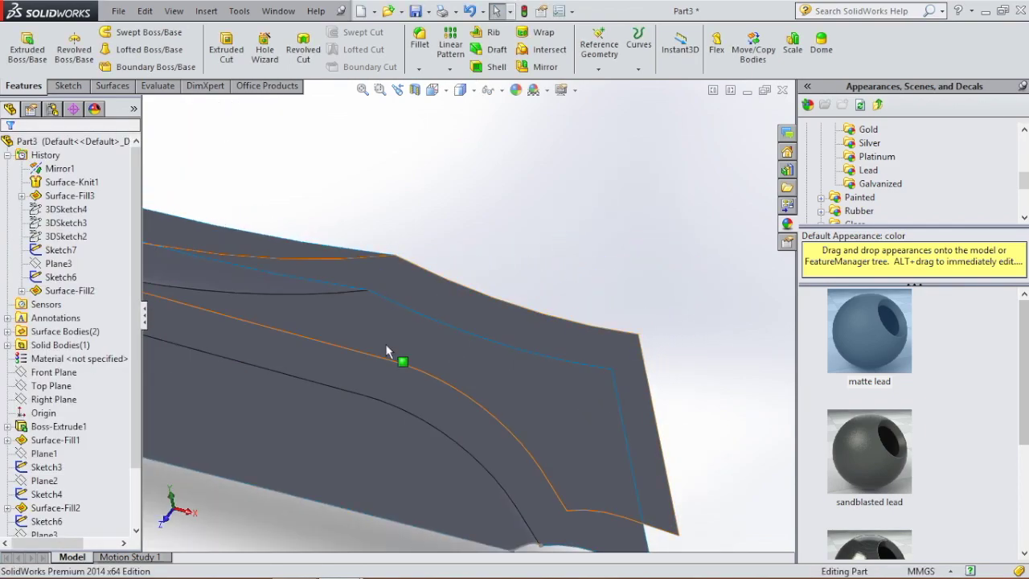
pyautogui.scroll(5, 551, 301)
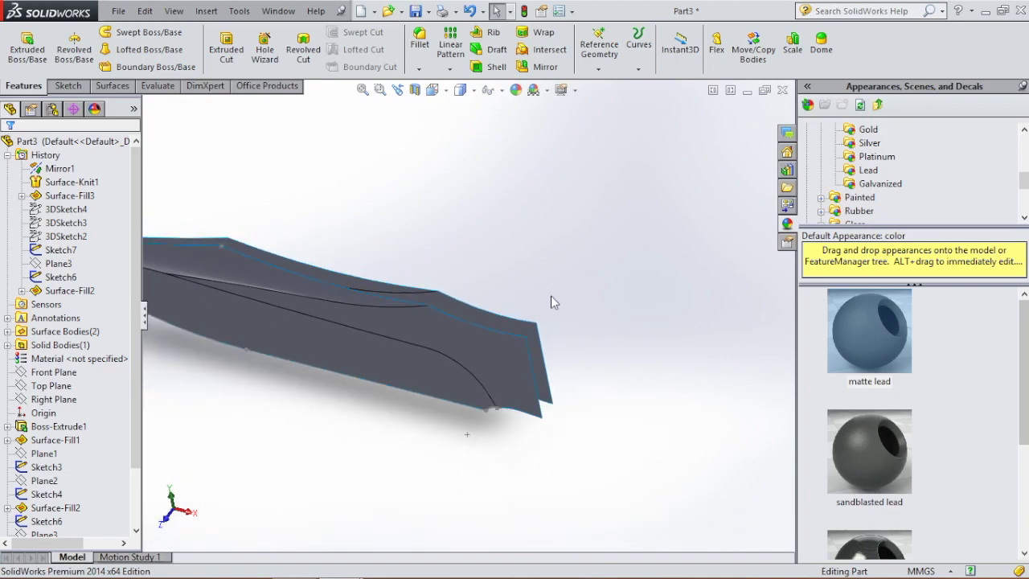
pyautogui.scroll(4, 552, 296)
pyautogui.moveTo(281, 362); pyautogui.dragTo(425, 366, button='middle')
pyautogui.click(111, 85)
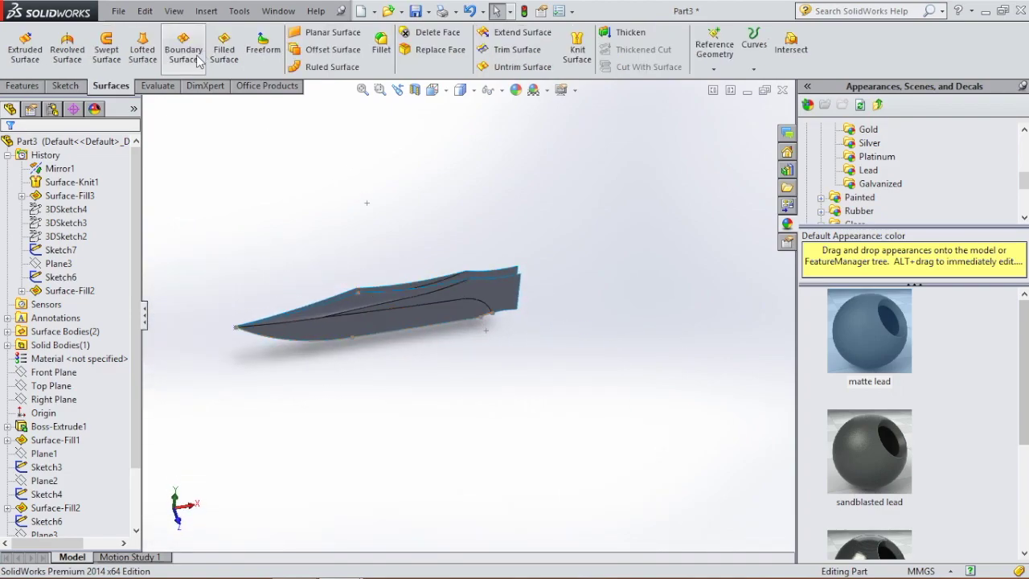
pyautogui.click(193, 62)
pyautogui.scroll(-3, 490, 345)
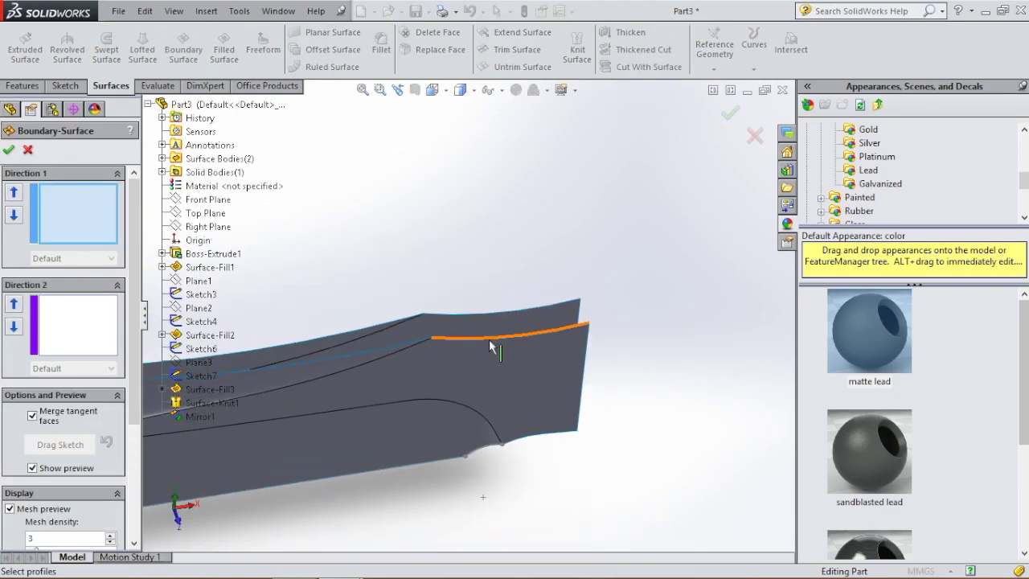
pyautogui.click(488, 339)
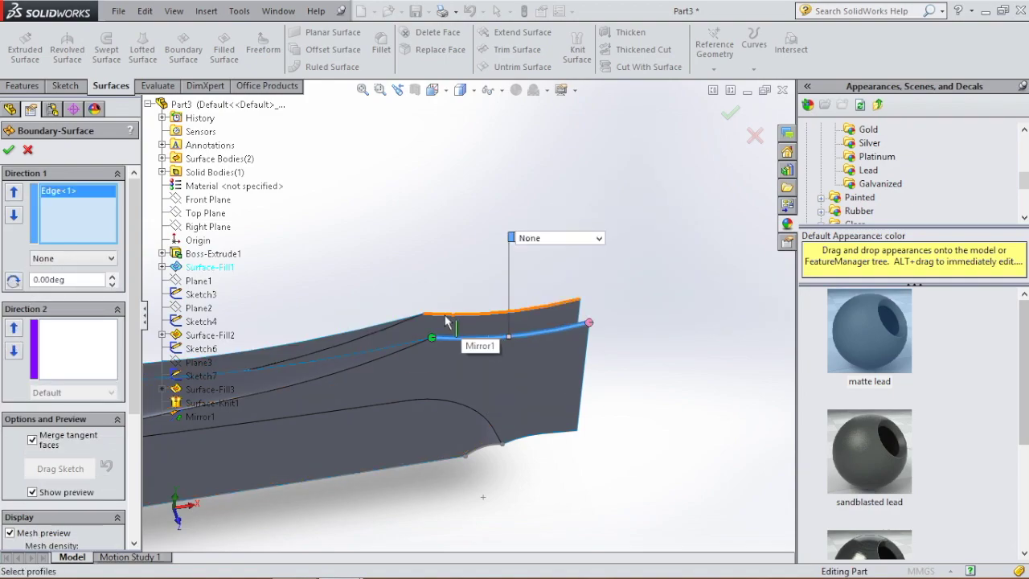
pyautogui.click(447, 316)
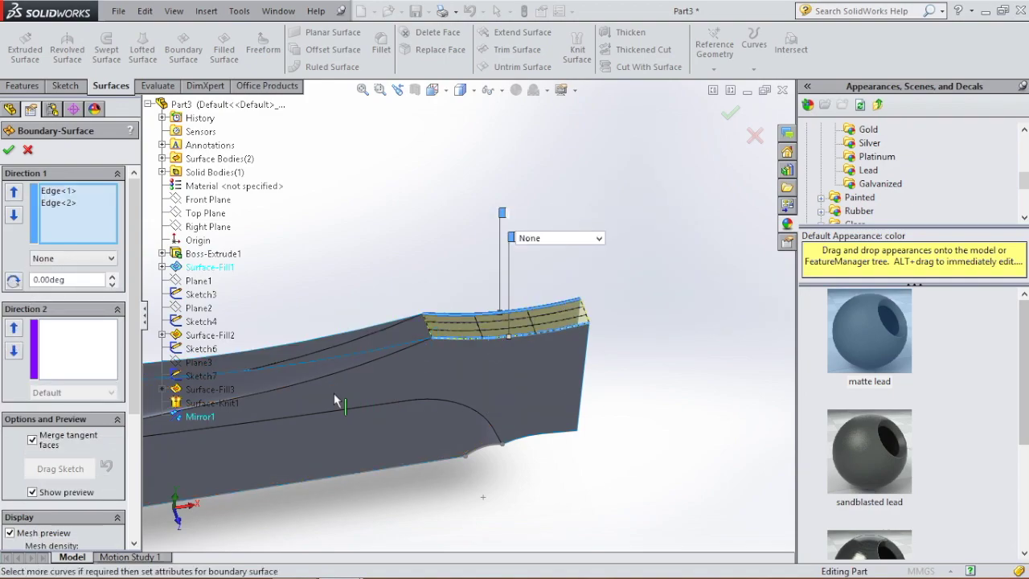
pyautogui.click(11, 151)
# Step: Bridge the two concave middle spine edges of the blade sides with a boundary surface
pyautogui.scroll(5, 356, 233)
pyautogui.scroll(-4, 375, 306)
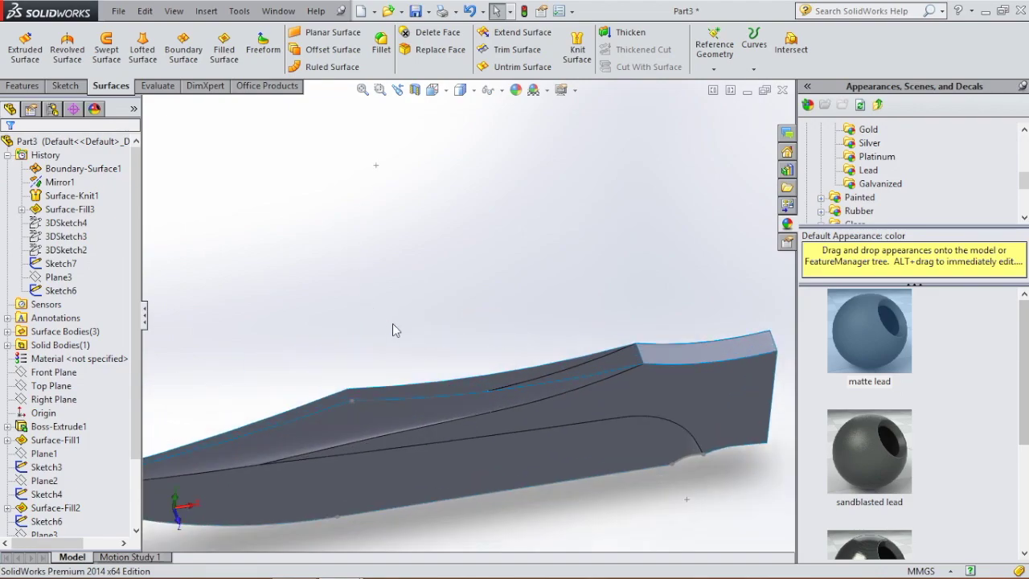
pyautogui.scroll(2, 392, 329)
pyautogui.click(184, 48)
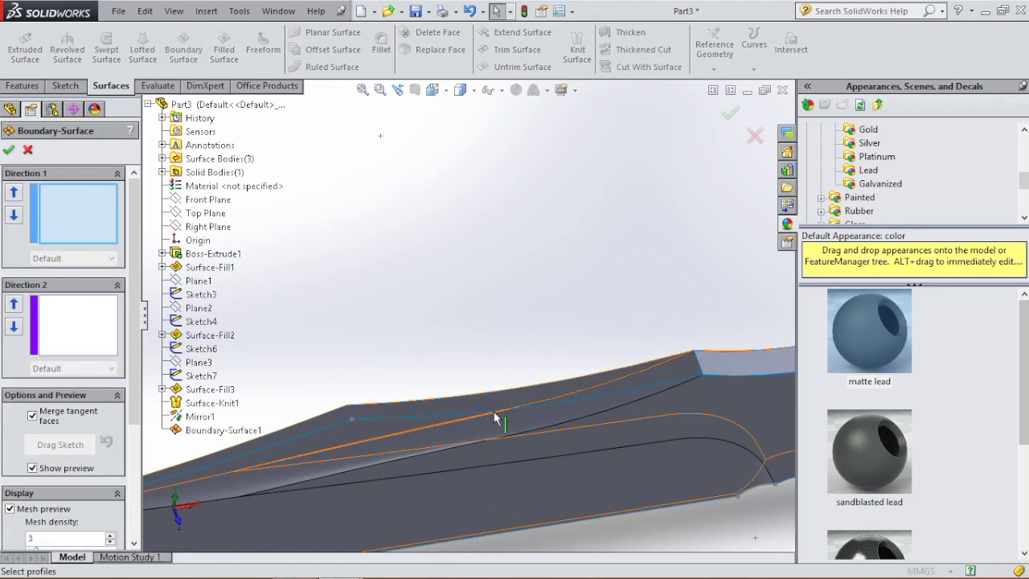
pyautogui.click(423, 415)
pyautogui.click(413, 409)
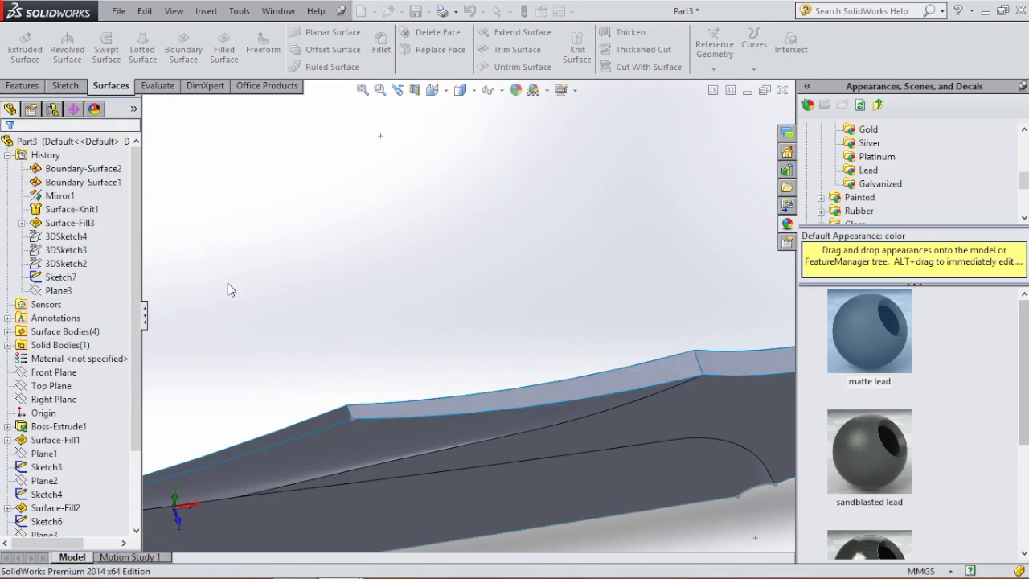
# Step: Close the front spine gap with a boundary surface between the two upper edges that run to the blade tip
pyautogui.scroll(5, 372, 329)
pyautogui.scroll(-4, 358, 384)
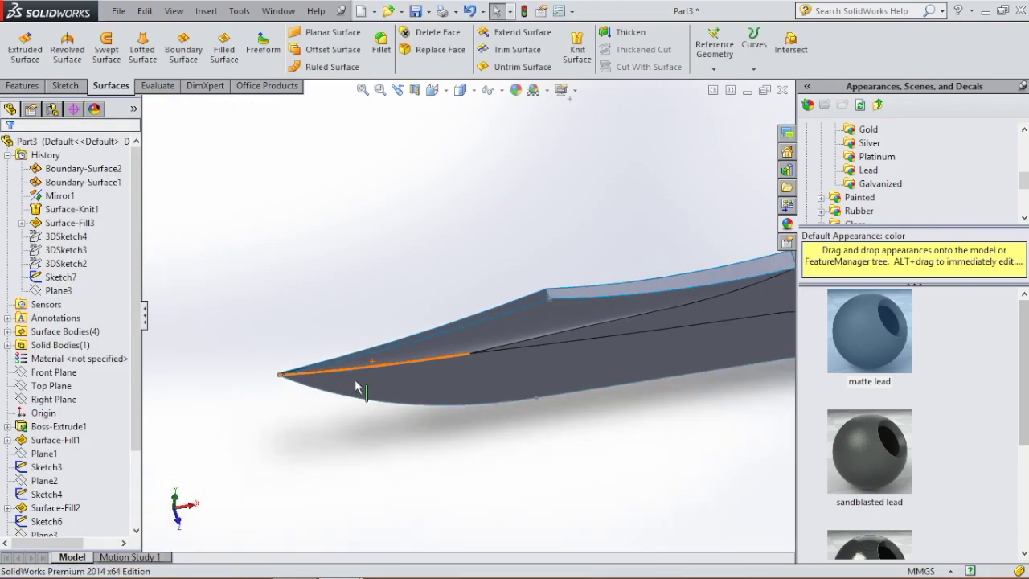
pyautogui.click(184, 48)
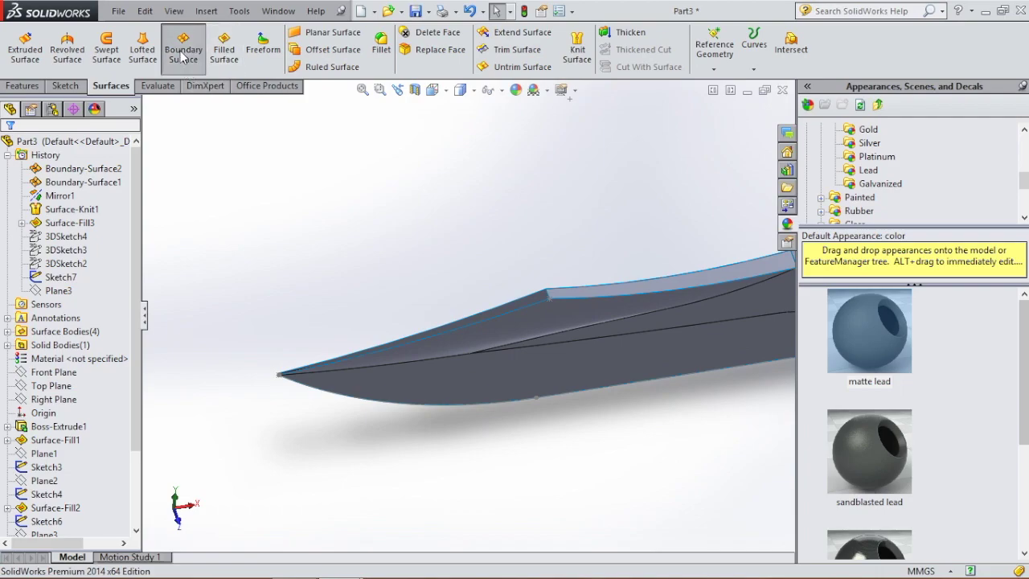
pyautogui.click(485, 327)
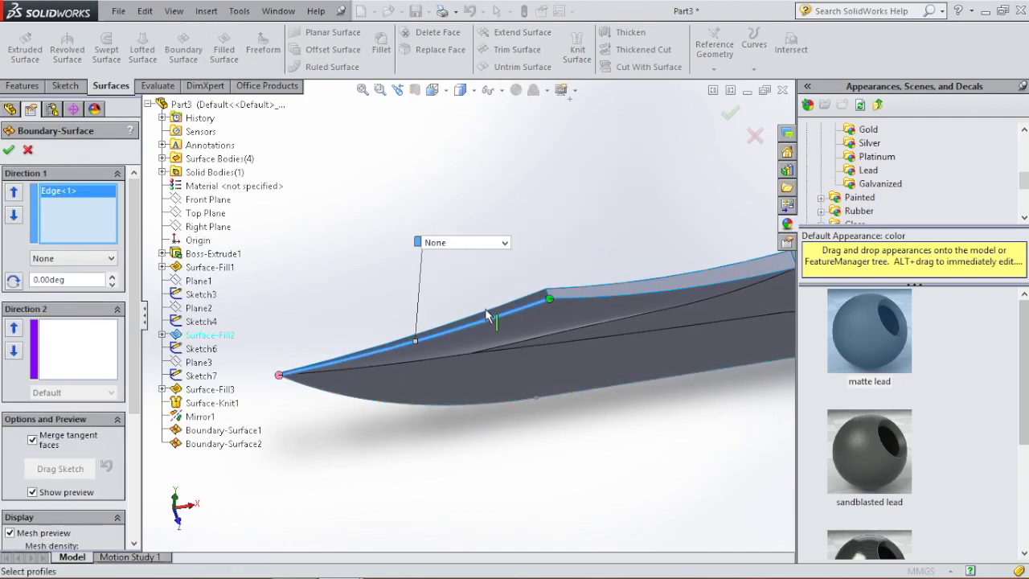
pyautogui.click(489, 307)
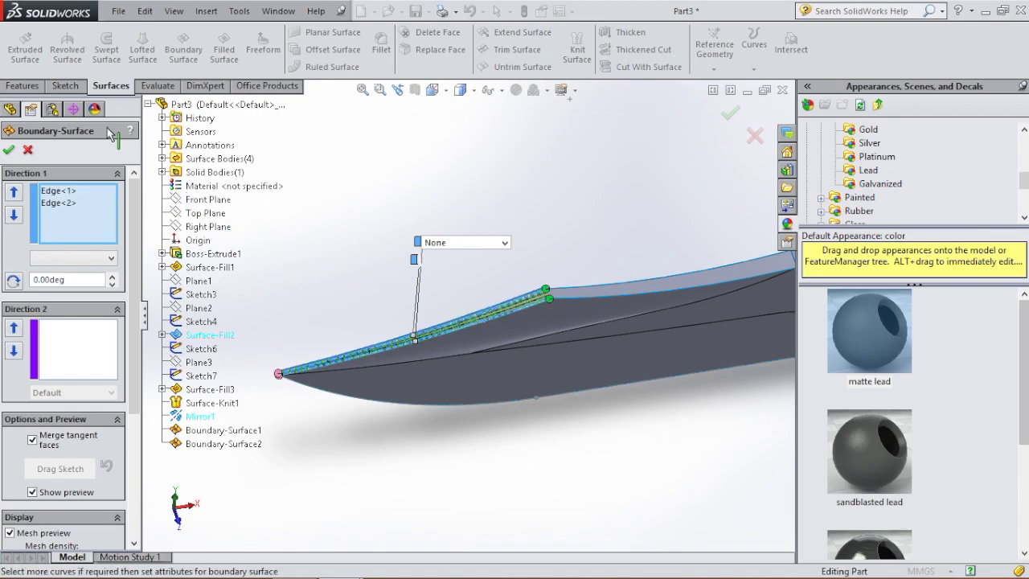
pyautogui.click(9, 150)
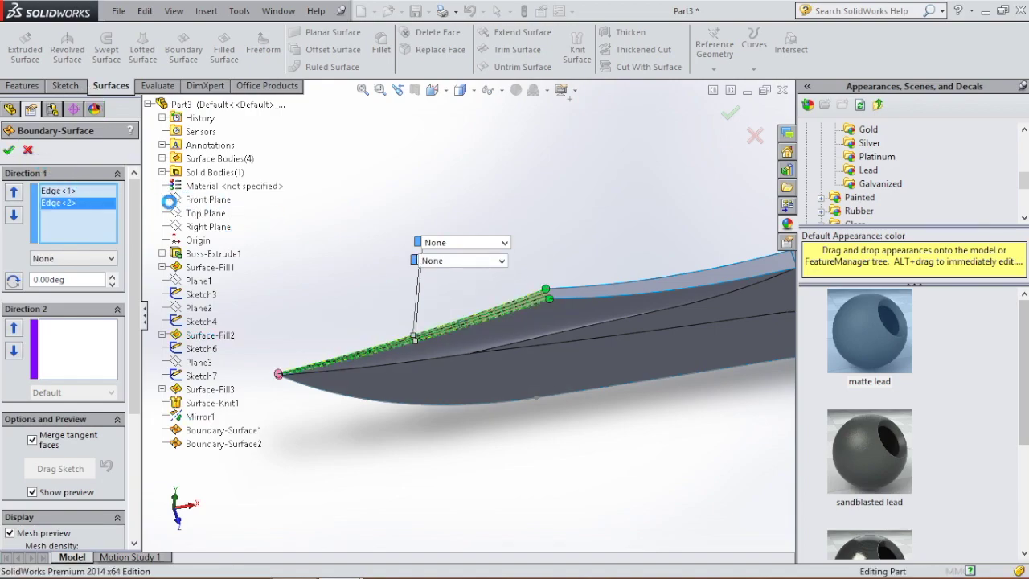
# Step: Create a boundary surface between the two curved cutting edges on the blade's underside near the tip
pyautogui.scroll(4, 452, 325)
pyautogui.moveTo(443, 350); pyautogui.dragTo(458, 217, button='middle')
pyautogui.scroll(1, 474, 345)
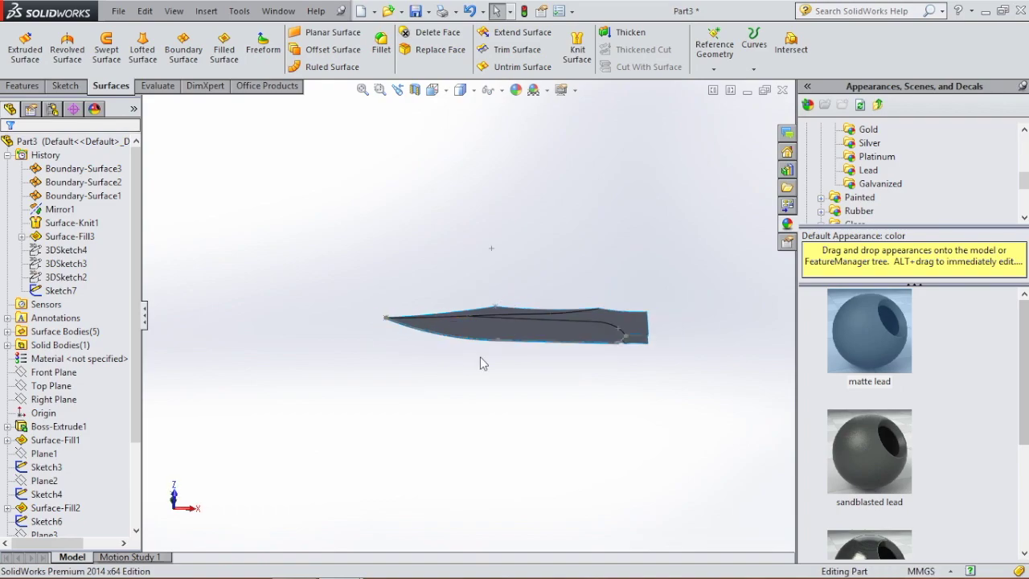
pyautogui.scroll(-6, 482, 362)
pyautogui.scroll(-2, 437, 275)
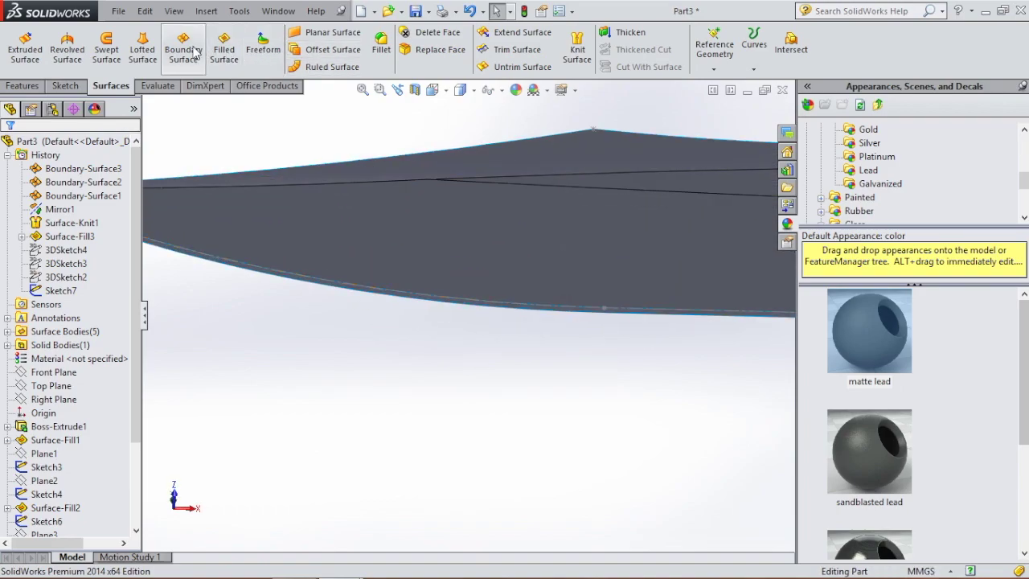
pyautogui.click(480, 306)
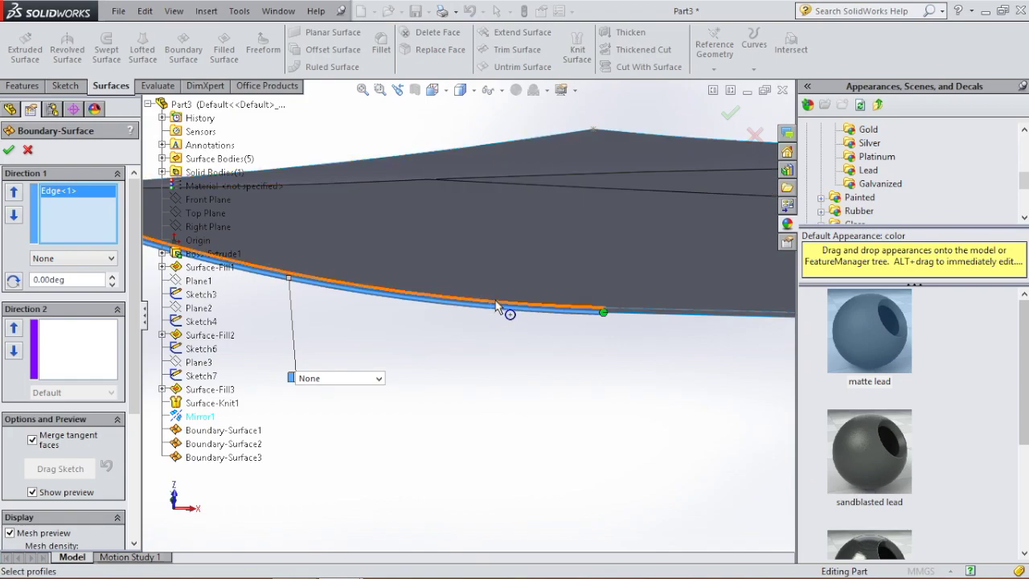
pyautogui.click(500, 305)
pyautogui.click(11, 153)
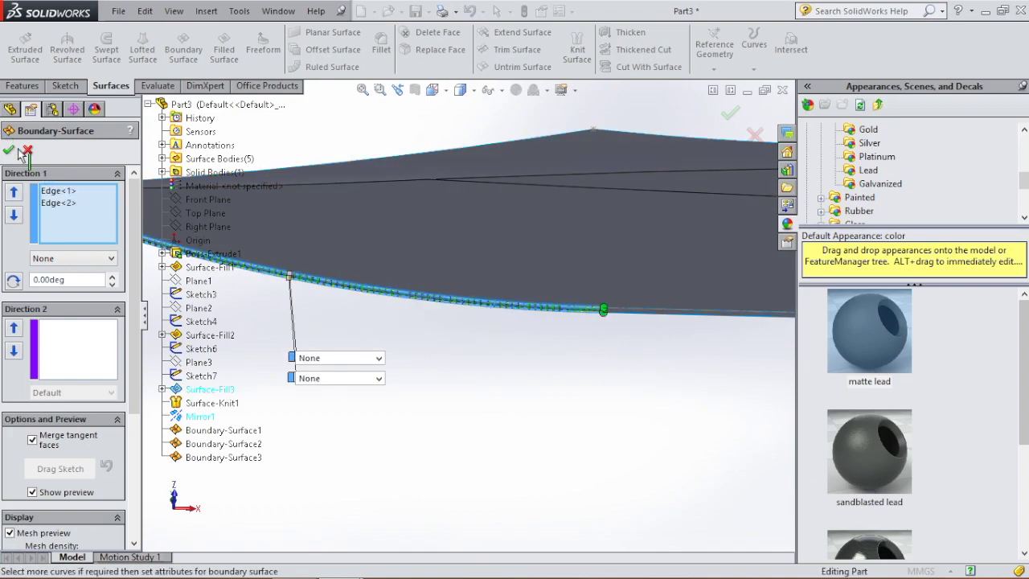
# Step: Create a boundary surface between the two straight cutting edges along the blade's underside
pyautogui.scroll(1, 641, 334)
pyautogui.scroll(-4, 641, 333)
pyautogui.scroll(2, 642, 334)
pyautogui.click(183, 50)
pyautogui.click(346, 353)
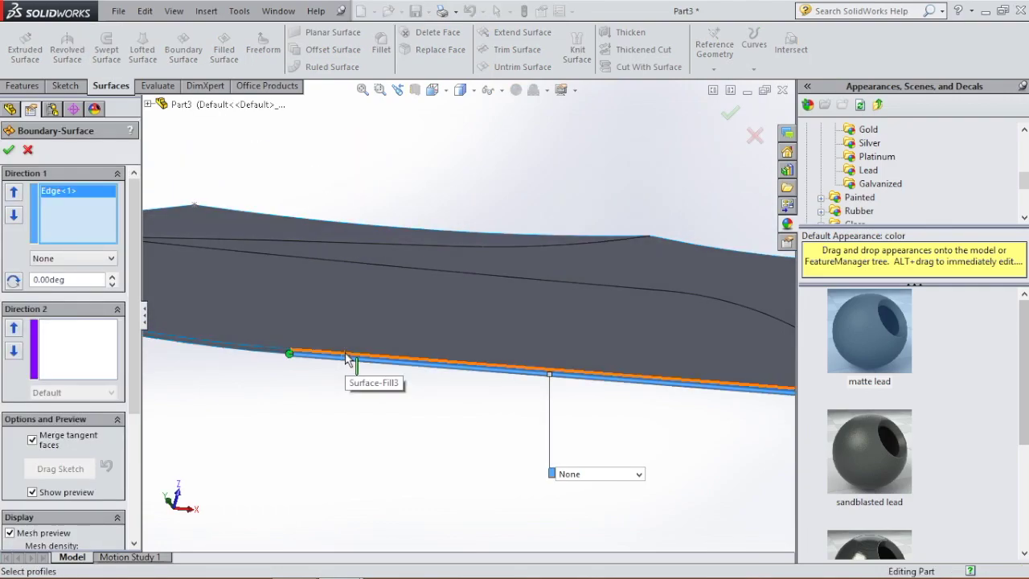
pyautogui.click(348, 358)
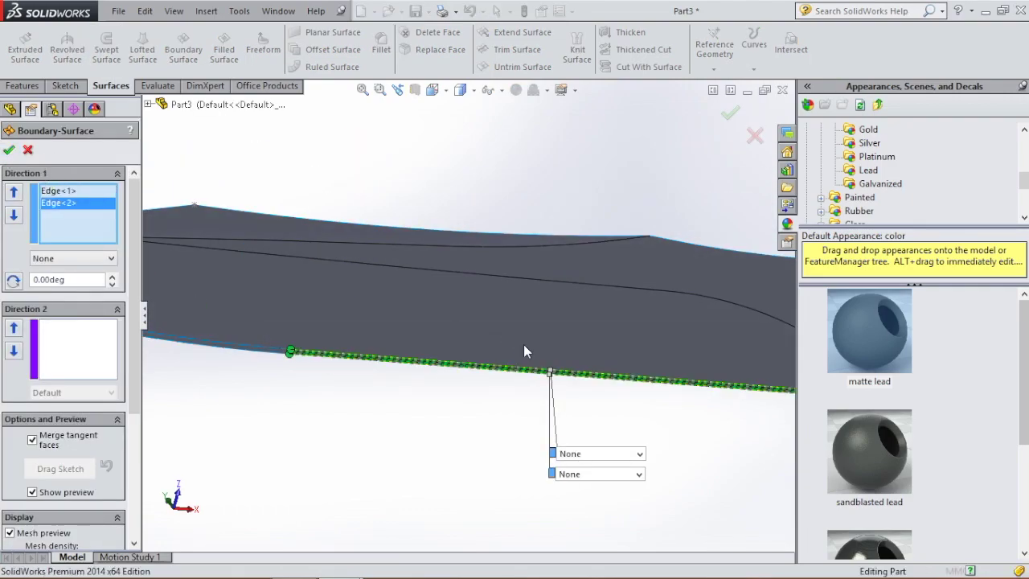
pyautogui.press('Escape')
# Step: Create a boundary surface at the notch behind the cutting edge, between the curved surface edge and the Sketch7 arc
pyautogui.scroll(4, 524, 346)
pyautogui.scroll(-4, 589, 336)
pyautogui.moveTo(561, 347); pyautogui.dragTo(527, 279, button='middle')
pyautogui.click(155, 85)
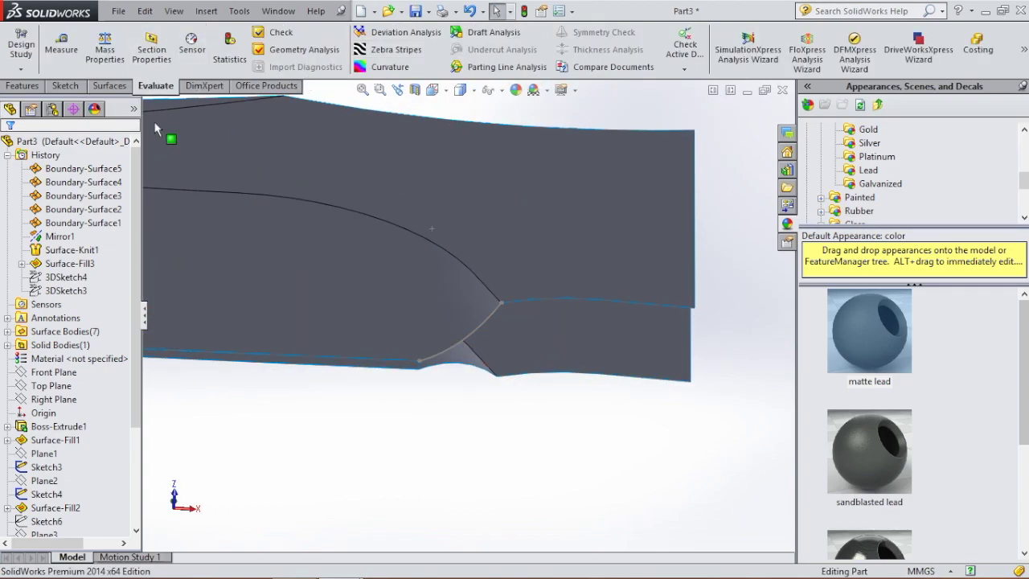
pyautogui.click(103, 86)
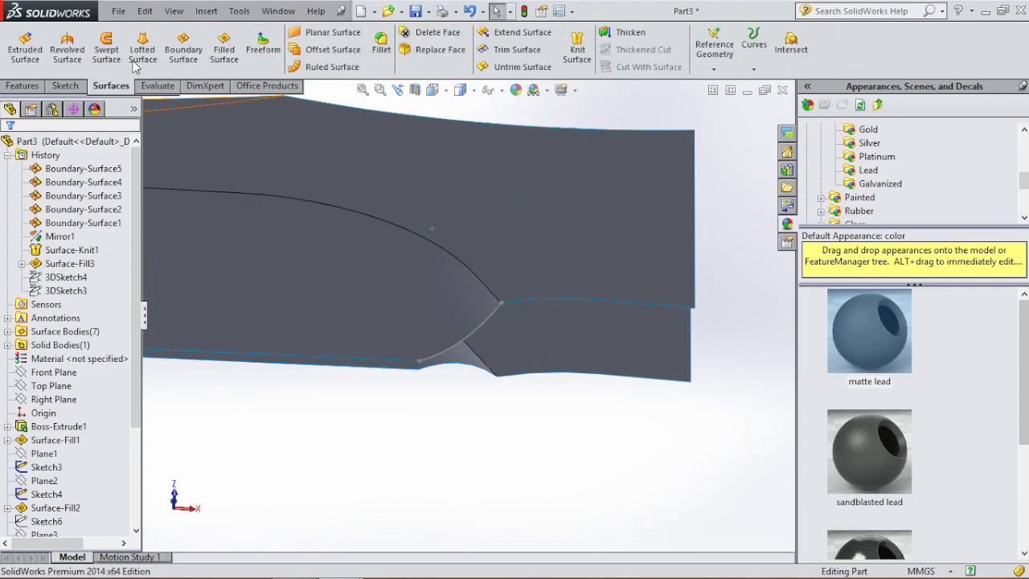
pyautogui.click(184, 49)
pyautogui.click(470, 366)
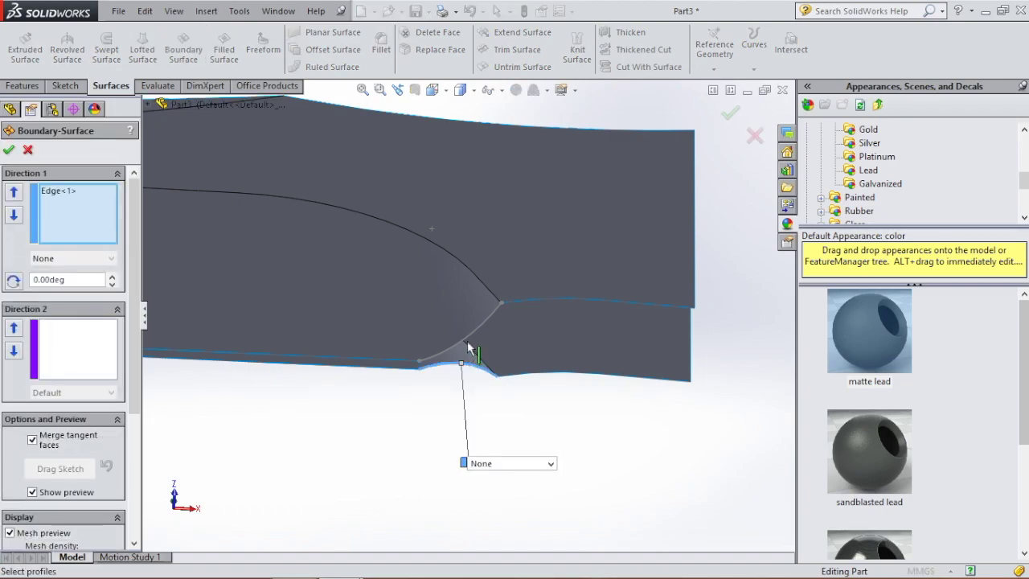
pyautogui.click(467, 344)
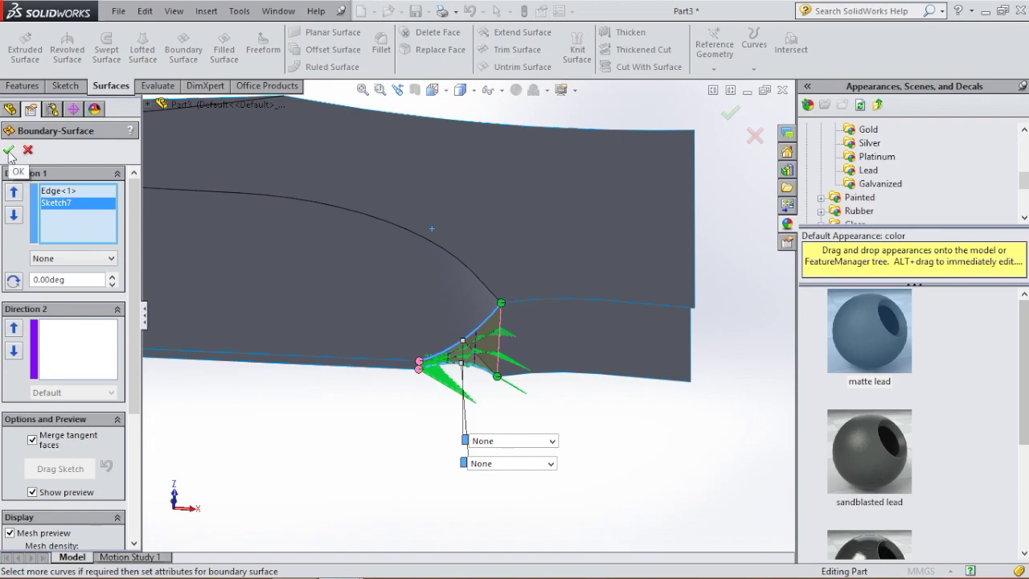
pyautogui.press('Return')
# Step: Loft a surface between the two straight rear edges to close the back end of the blade
pyautogui.moveTo(655, 354); pyautogui.dragTo(490, 201, button='middle')
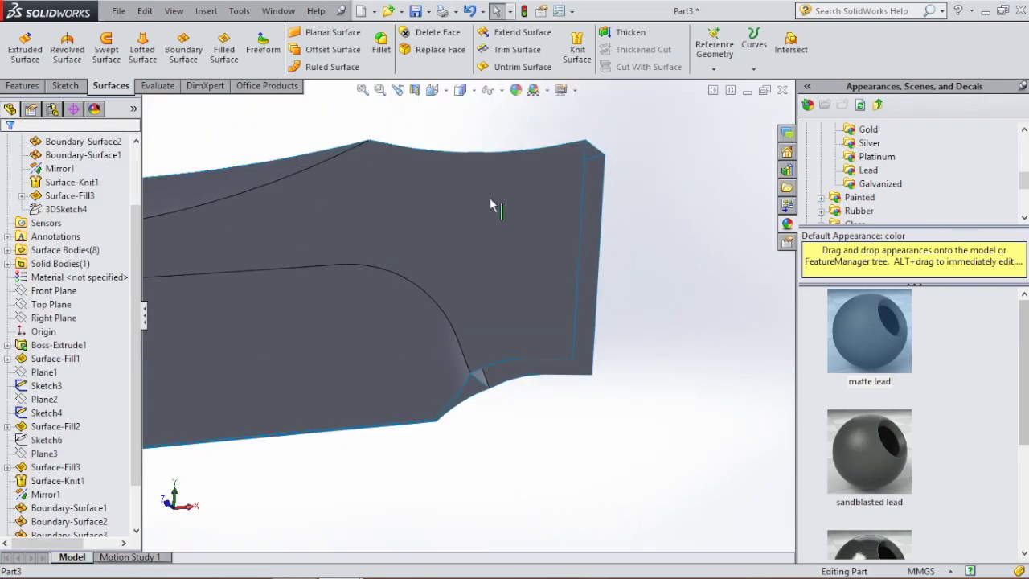
pyautogui.click(183, 47)
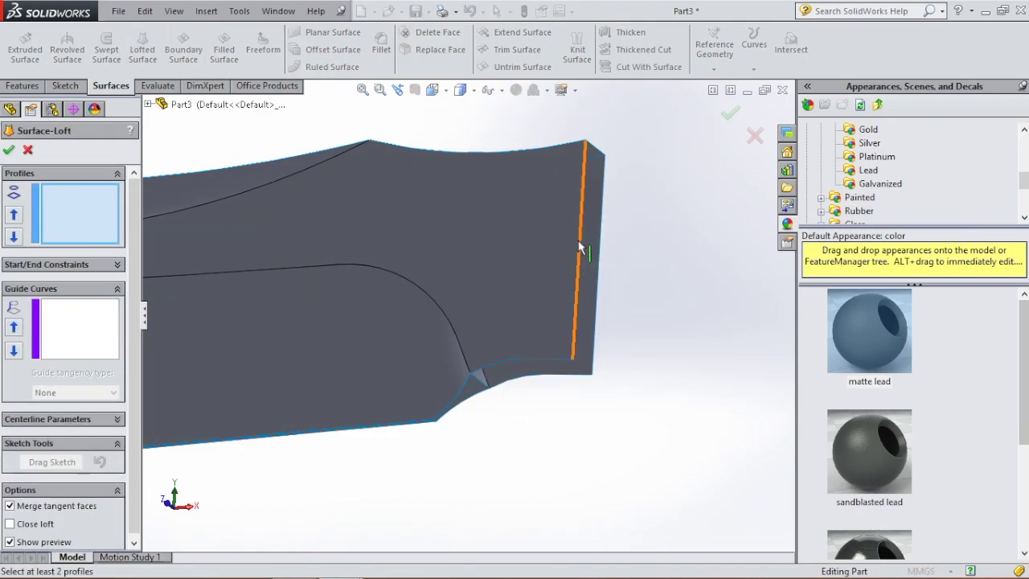
pyautogui.click(601, 246)
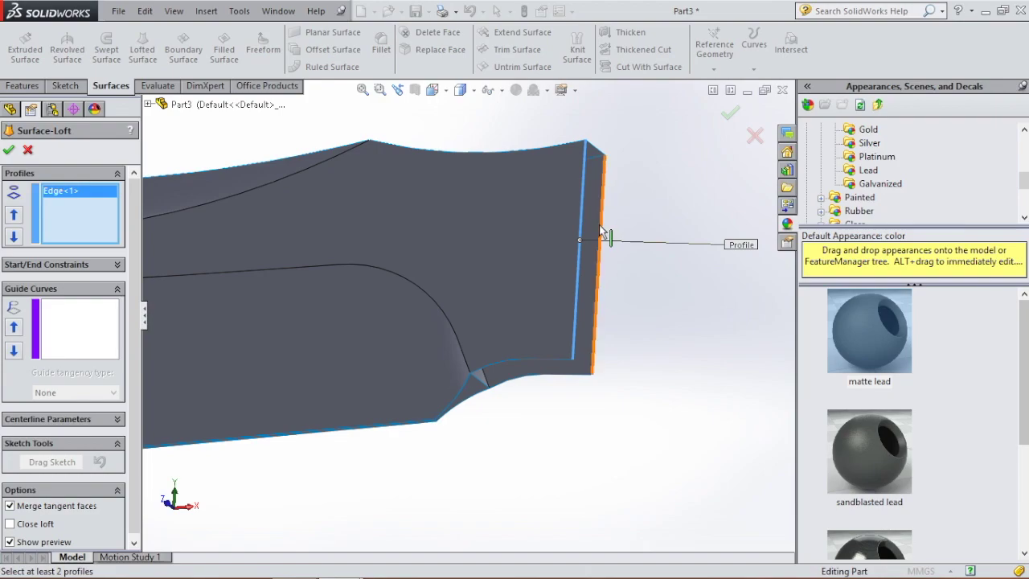
pyautogui.click(604, 231)
pyautogui.click(9, 149)
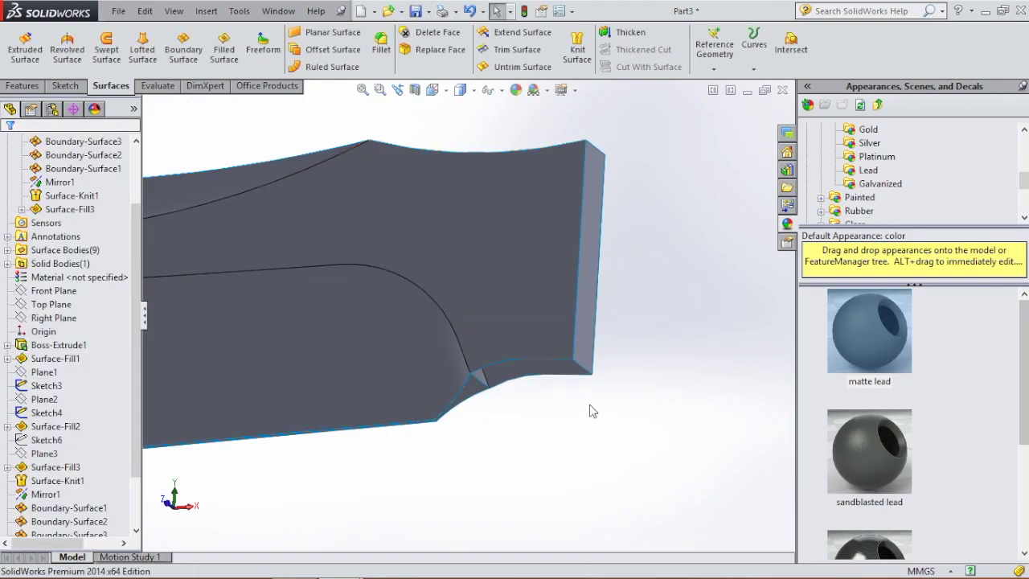
# Step: Sketch on the blade's flat side face and convert the straight and curved lower edges behind the notch into sketch entities
pyautogui.click(71, 87)
pyautogui.click(20, 45)
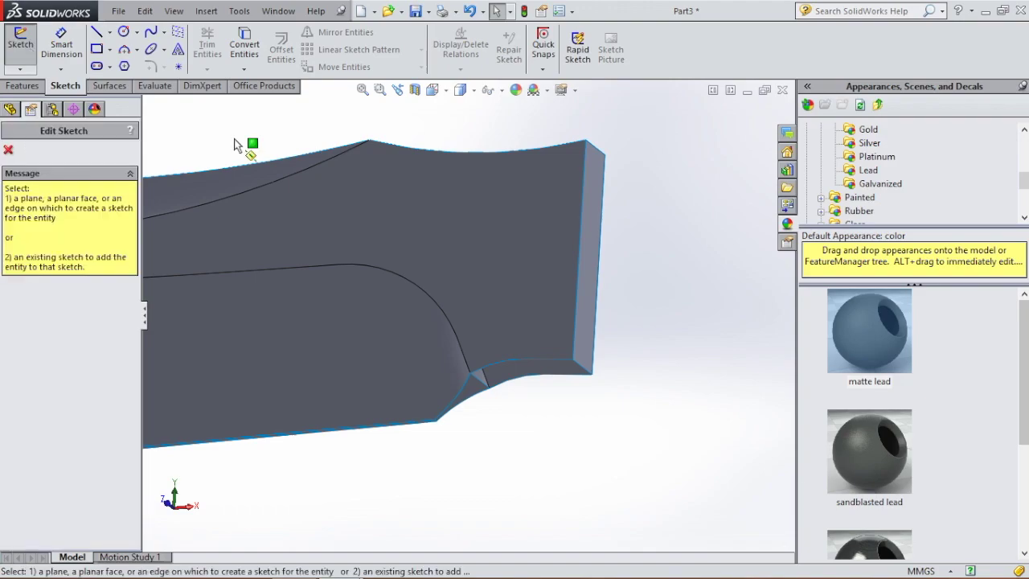
pyautogui.click(530, 286)
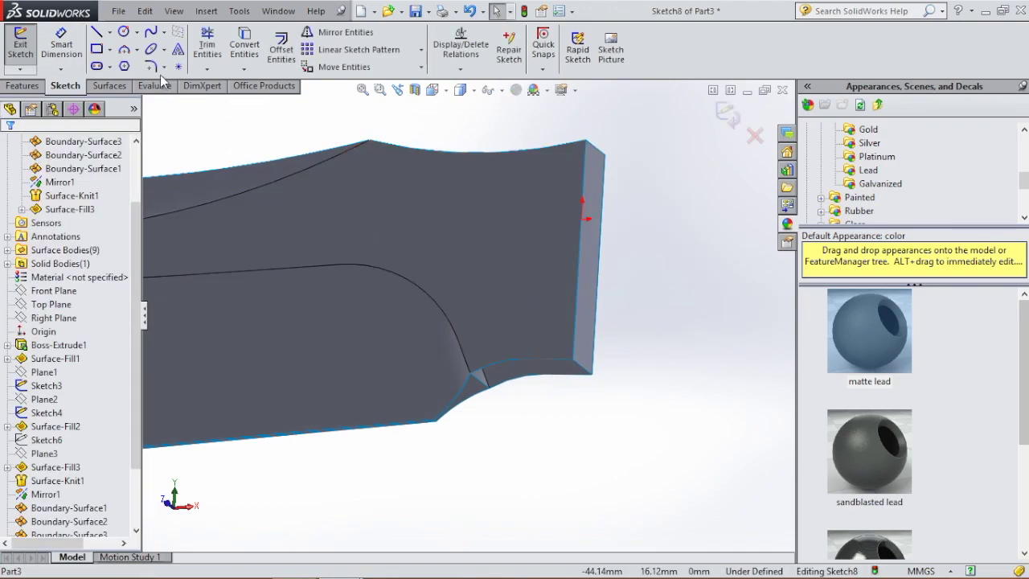
pyautogui.click(245, 51)
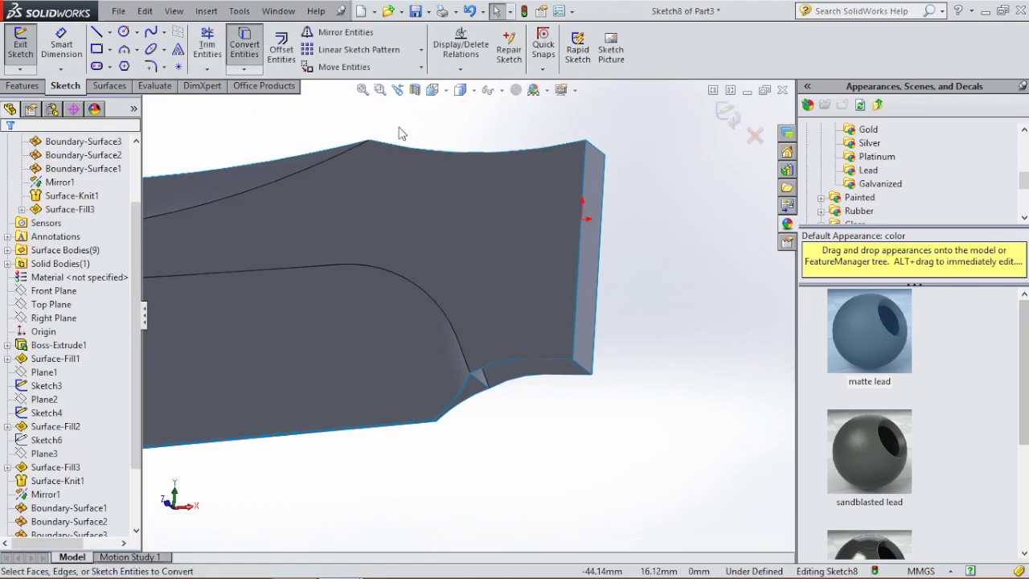
pyautogui.click(554, 362)
pyautogui.click(497, 365)
pyautogui.click(10, 151)
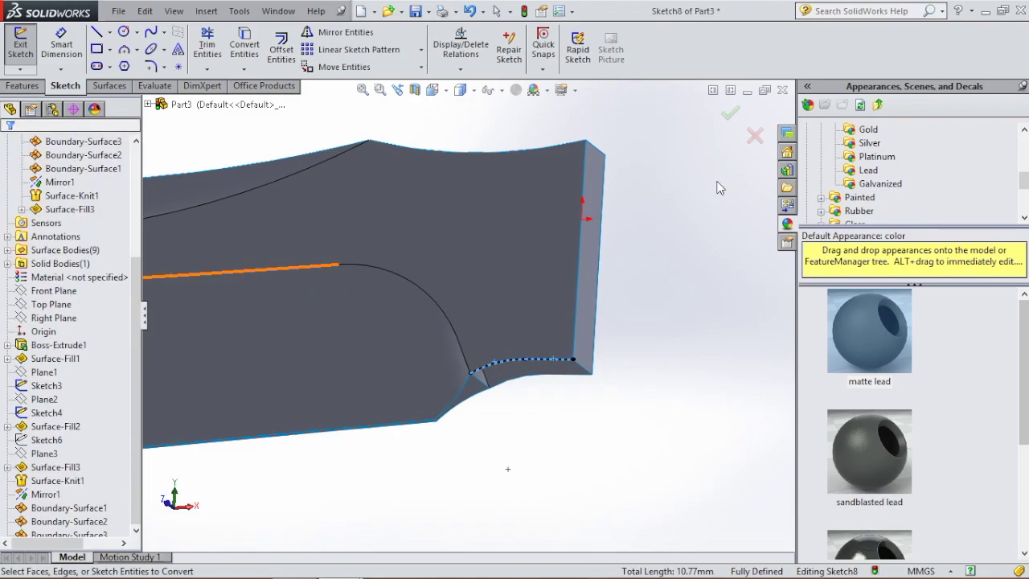
# Step: Extrude the converted edges as a surface up to the opposite side's lower rear corner vertex, closing the underside behind the notch
pyautogui.click(113, 86)
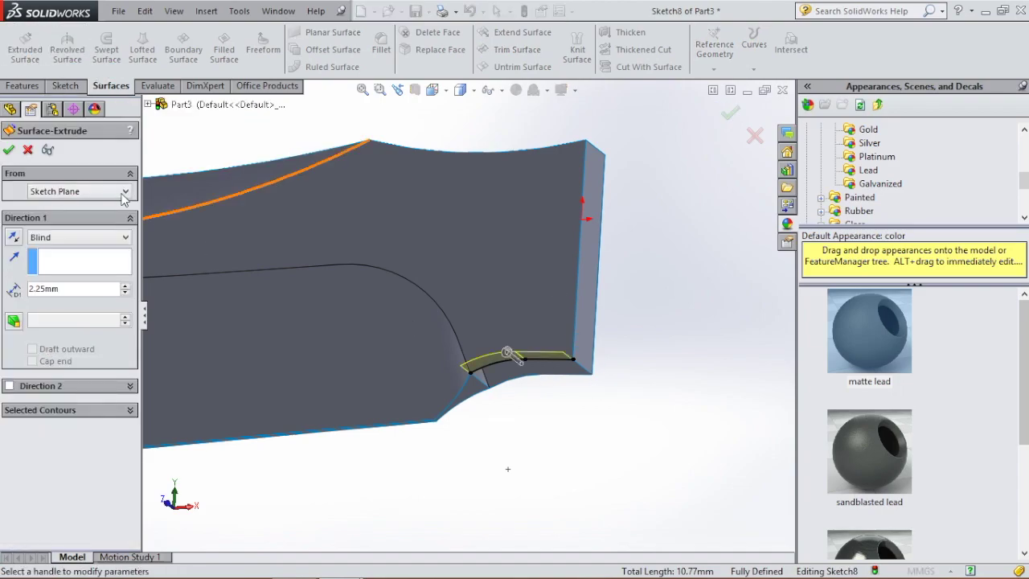
pyautogui.click(113, 241)
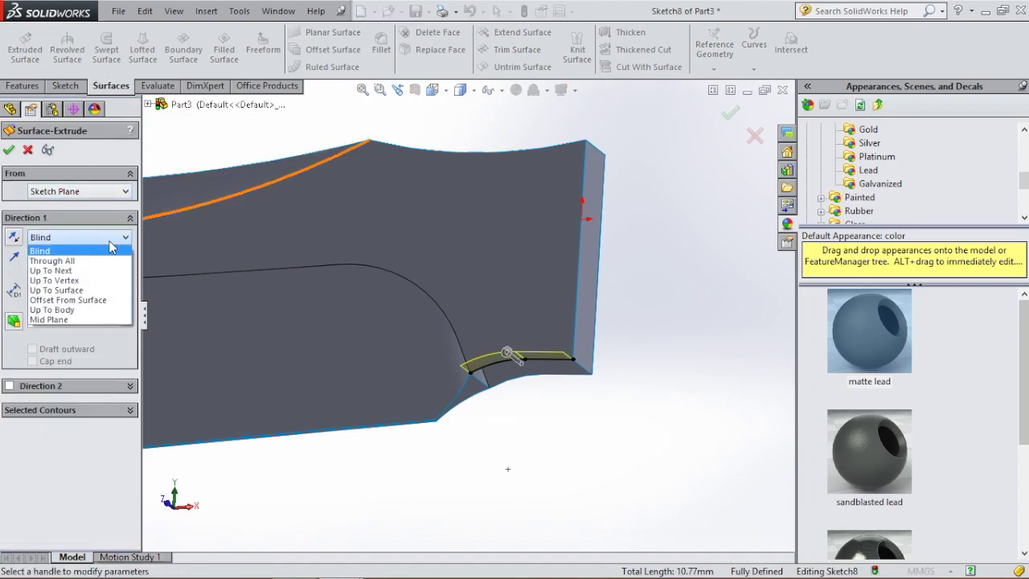
pyautogui.click(97, 280)
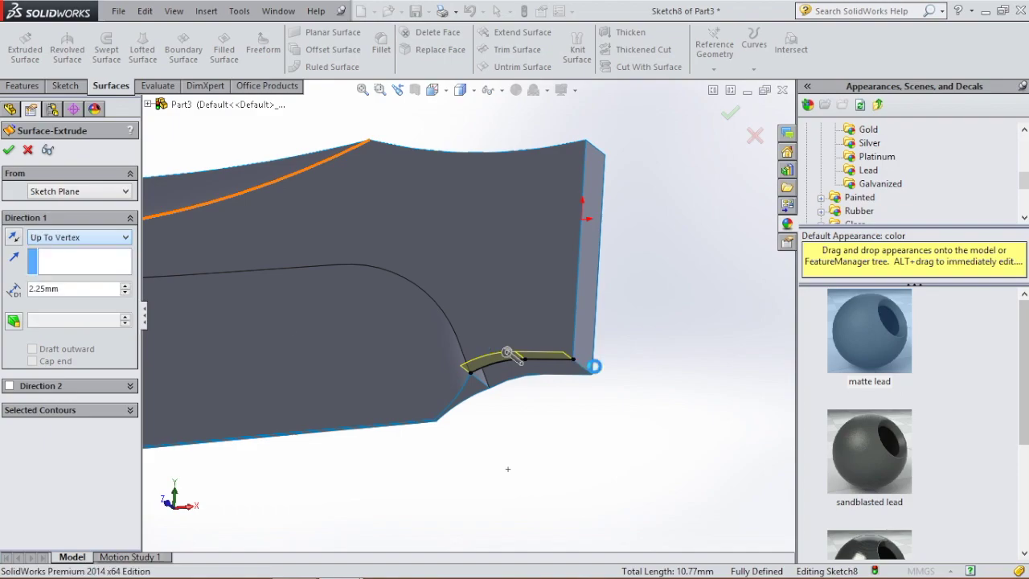
pyautogui.click(591, 376)
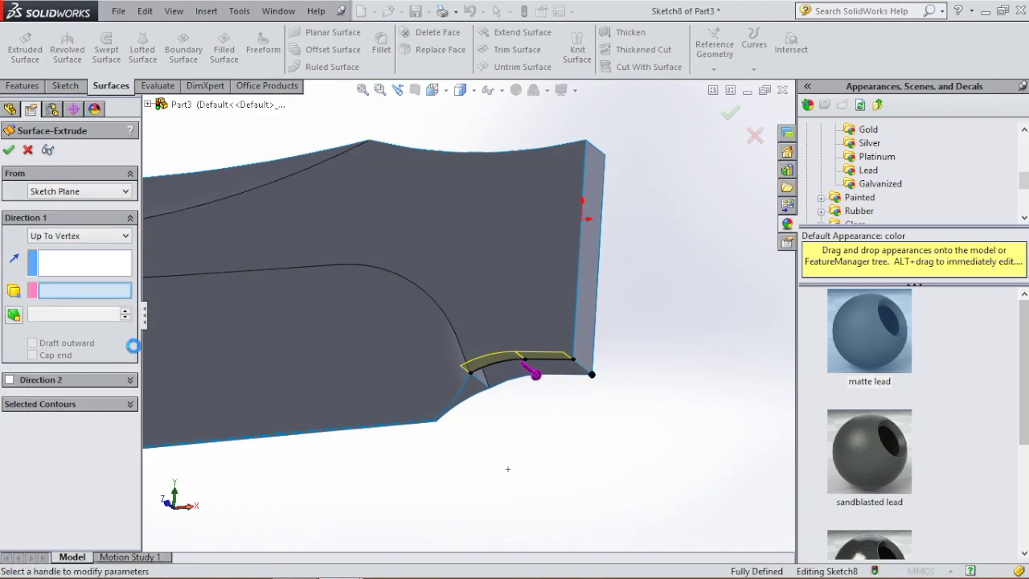
pyautogui.click(10, 150)
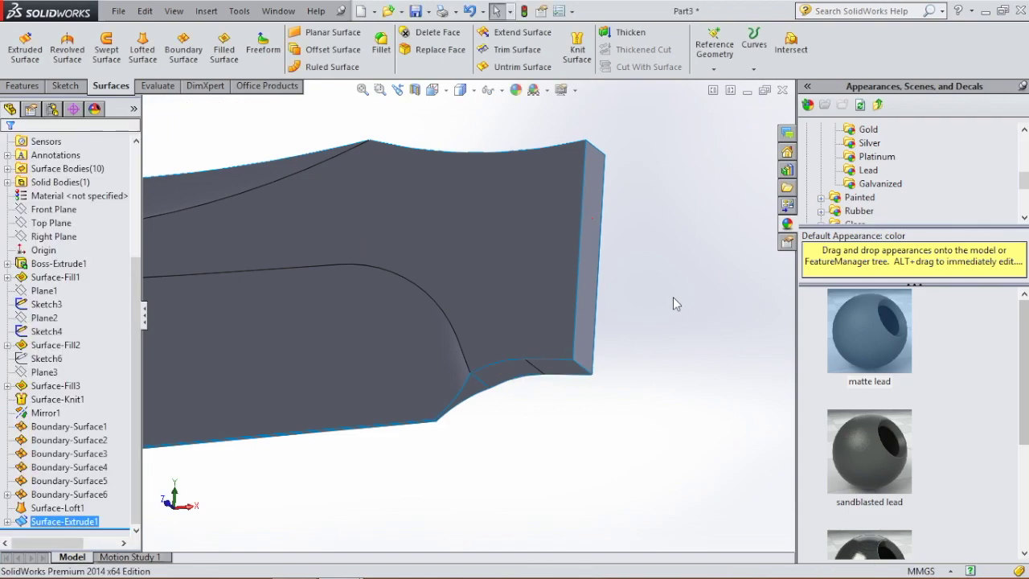
# Step: Knit all of the blade's surface bodies together into one solid body
pyautogui.scroll(7, 655, 352)
pyautogui.moveTo(545, 373); pyautogui.dragTo(555, 418, button='middle')
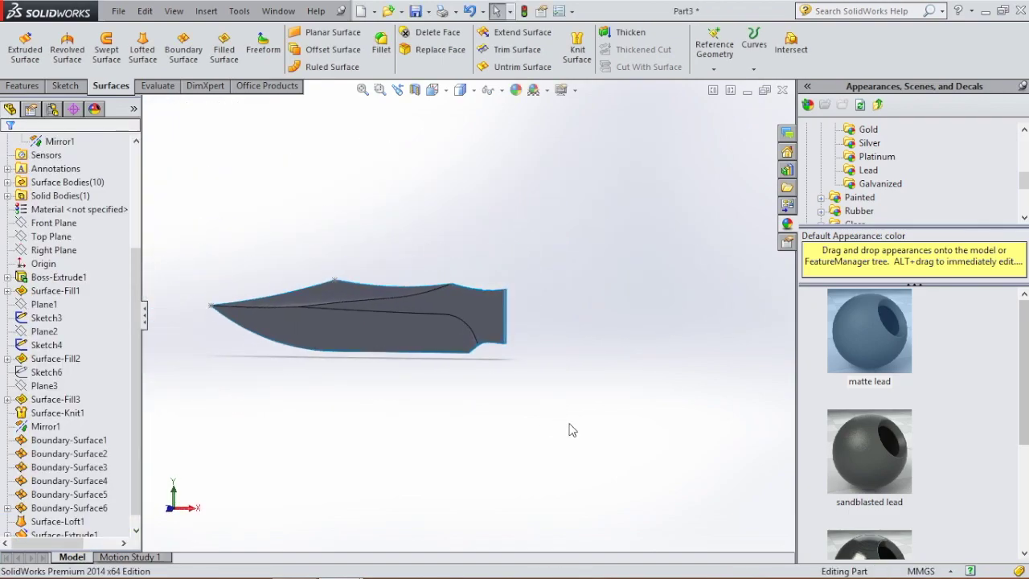
pyautogui.moveTo(584, 431); pyautogui.dragTo(393, 275)
pyautogui.moveTo(182, 231); pyautogui.dragTo(362, 235)
pyautogui.click(577, 50)
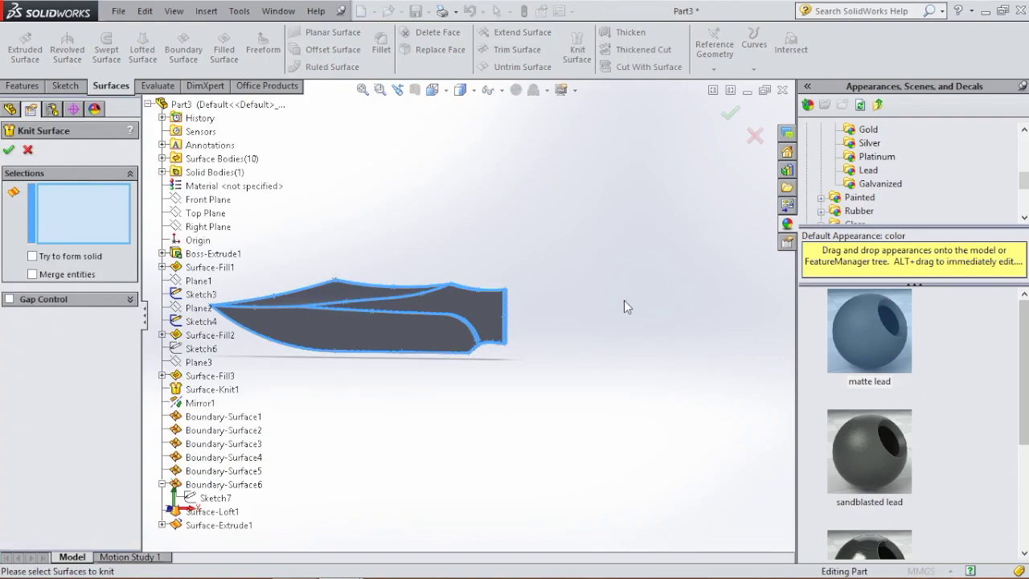
pyautogui.moveTo(596, 407); pyautogui.dragTo(190, 226)
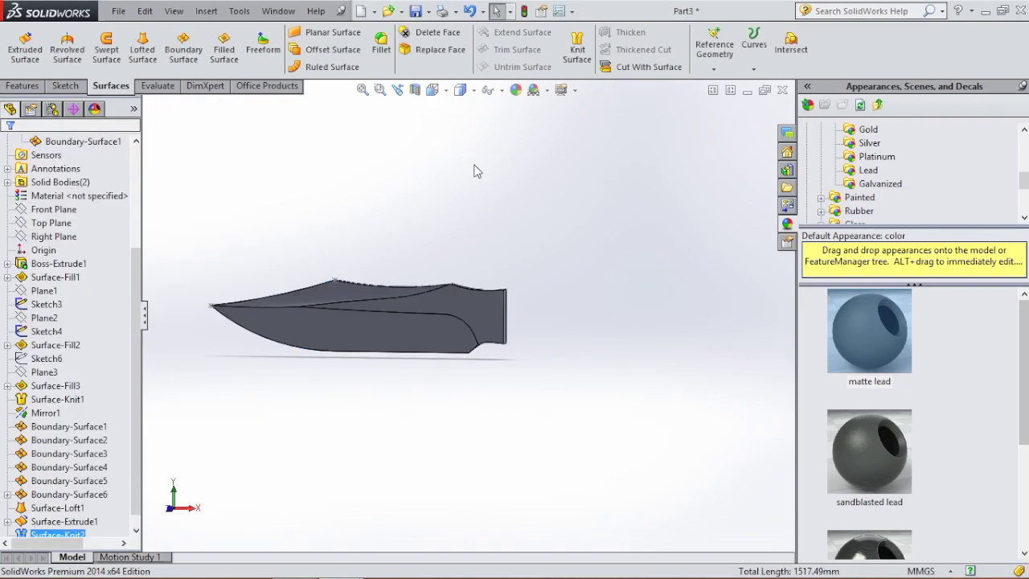
# Step: Sketch on the Front Plane, convert the concave spine edge between the two upper peaks into a sketch curve, and close the sketch
pyautogui.scroll(-4, 352, 284)
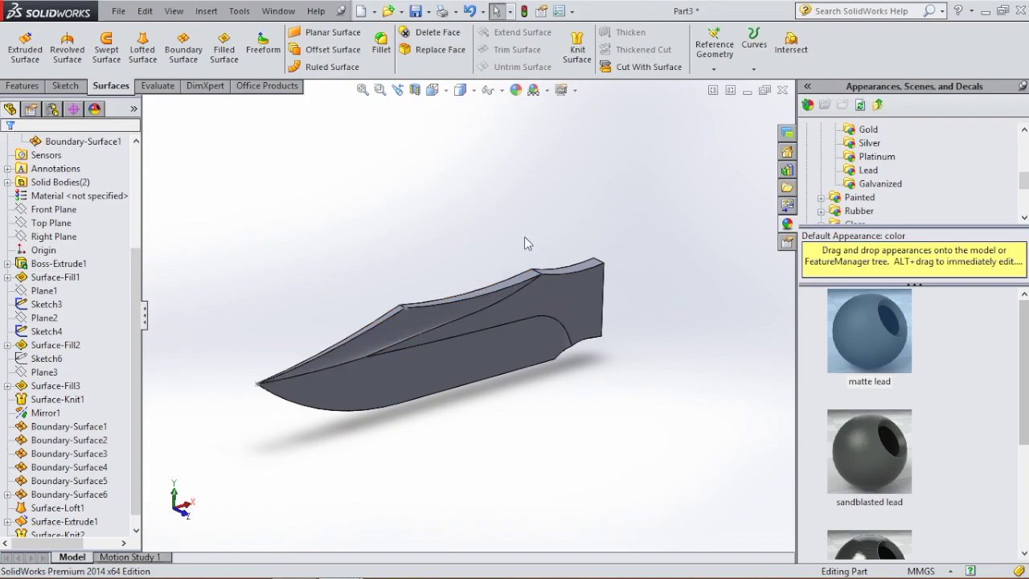
pyautogui.click(53, 209)
pyautogui.click(64, 195)
pyautogui.press('space')
pyautogui.click(713, 327)
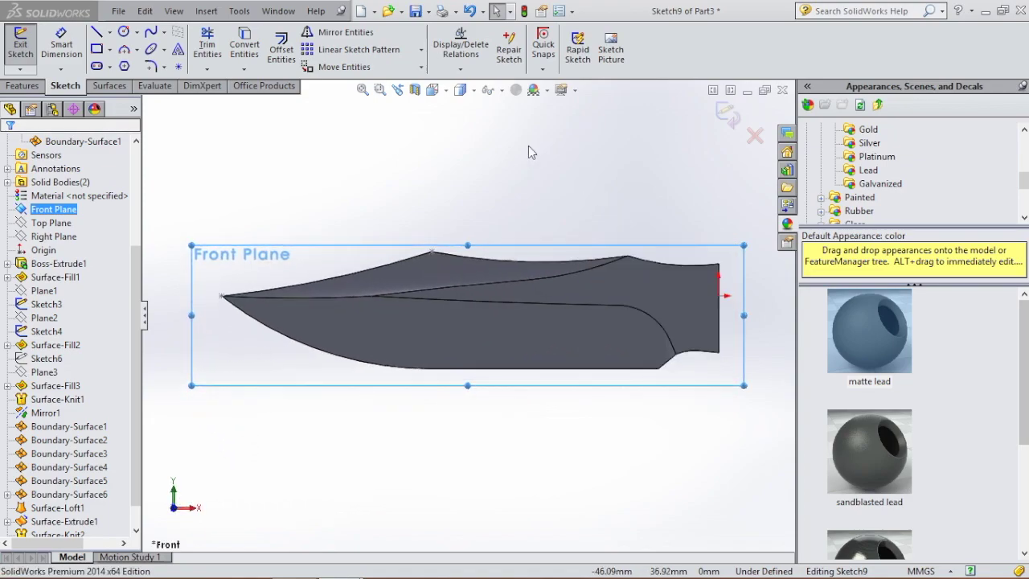
pyautogui.click(246, 50)
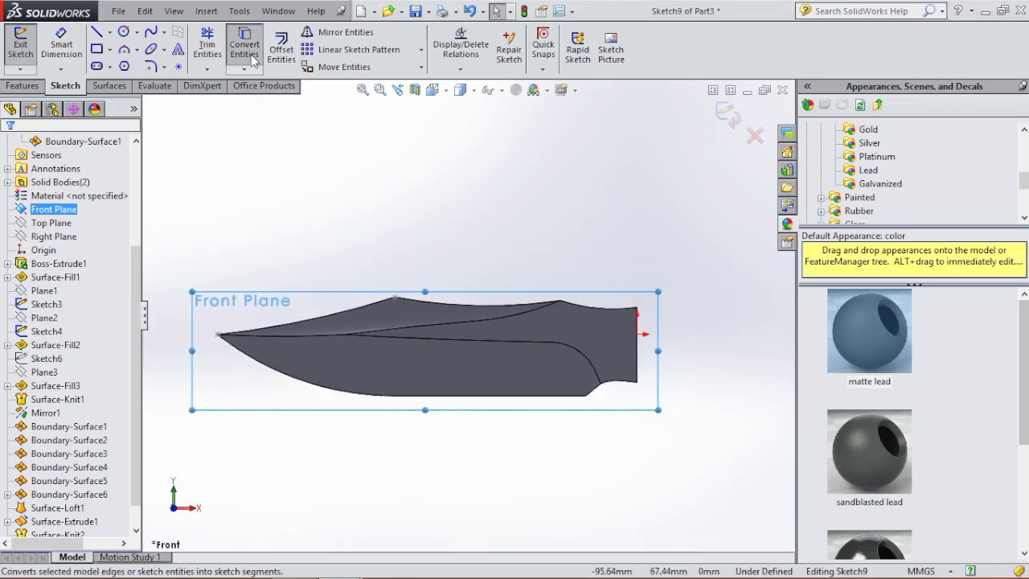
pyautogui.click(442, 306)
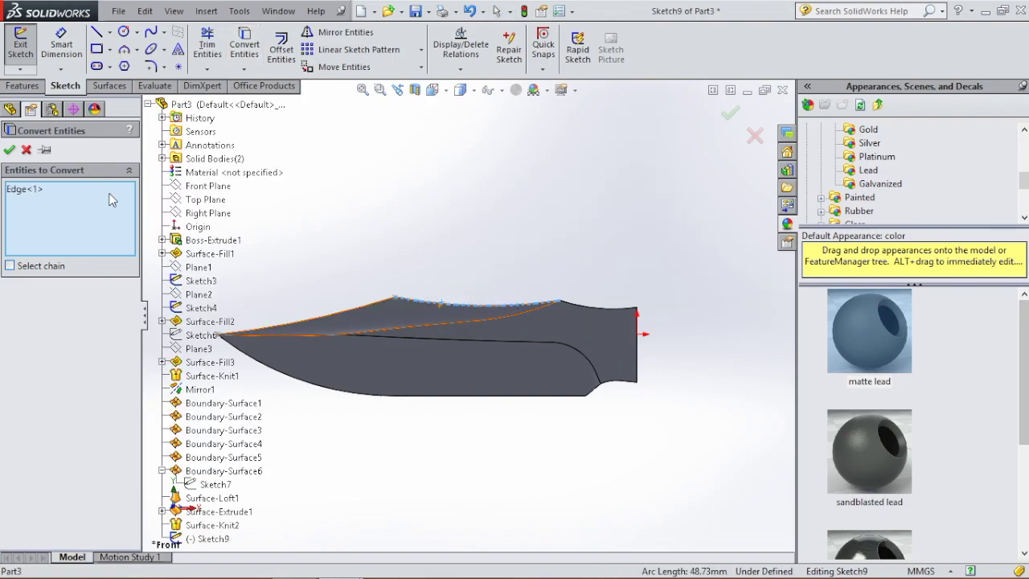
pyautogui.click(9, 149)
pyautogui.scroll(-5, 388, 317)
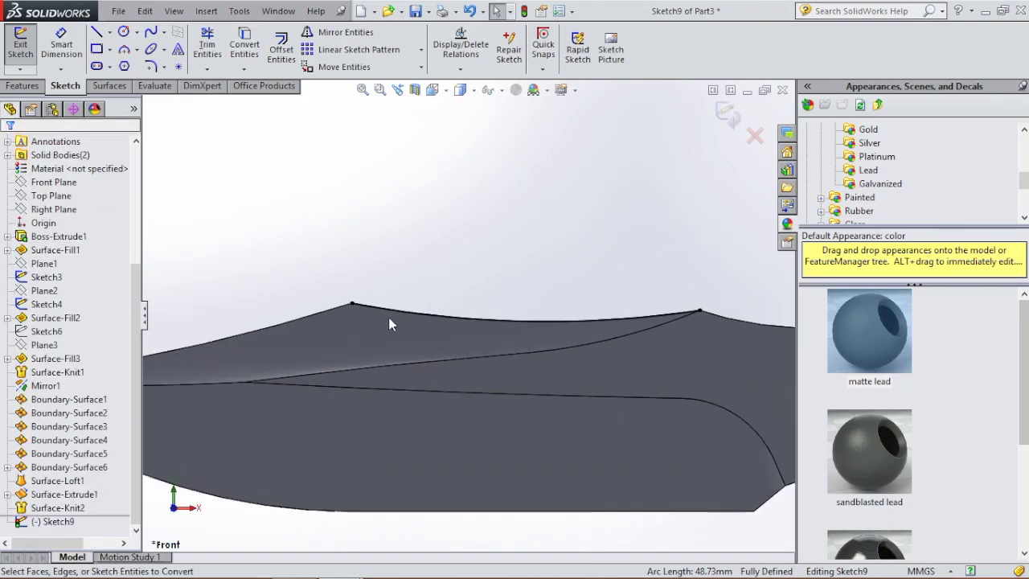
pyautogui.scroll(-1, 380, 323)
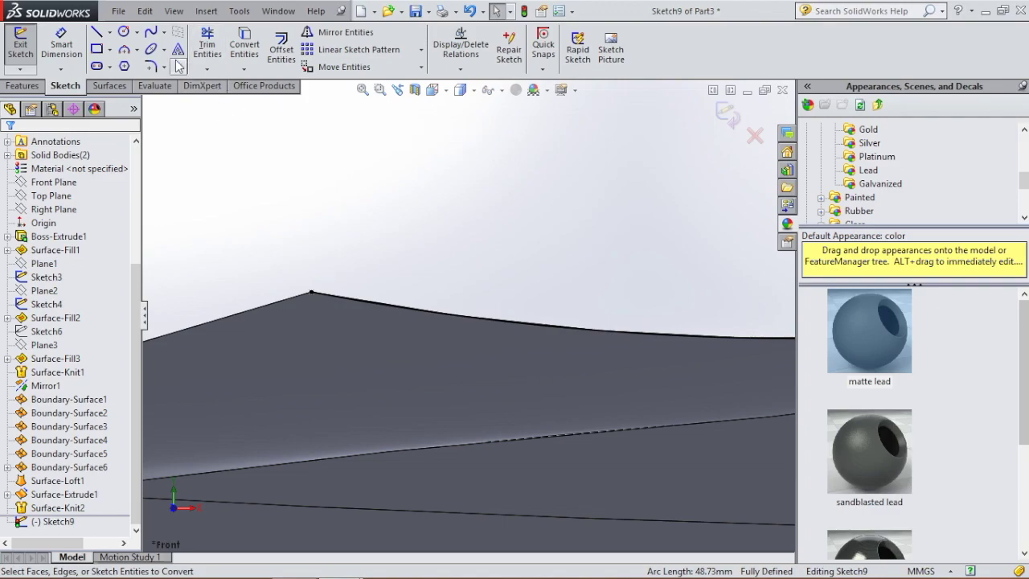
pyautogui.click(727, 117)
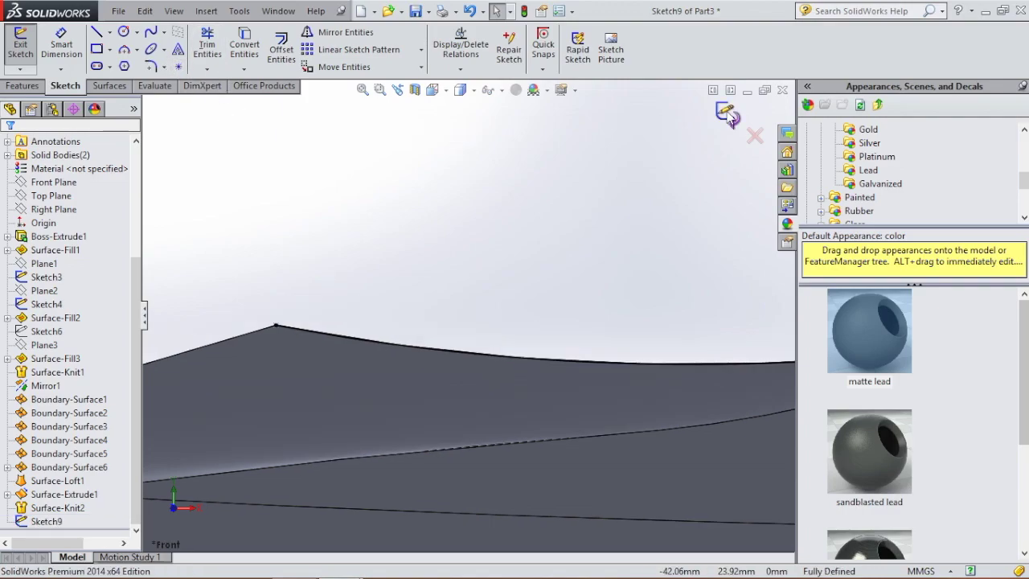
pyautogui.click(725, 114)
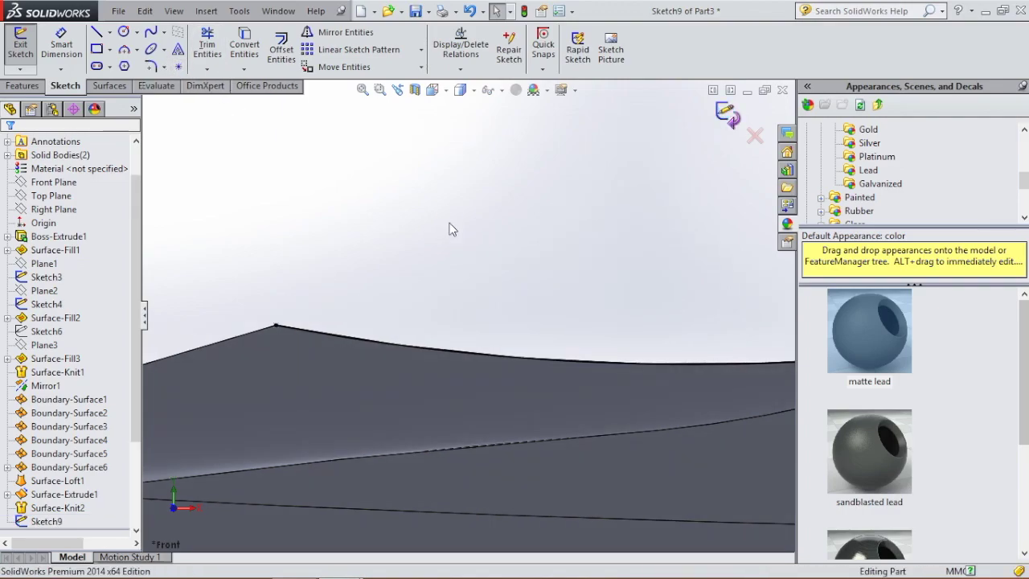
# Step: In a new Front Plane sketch, draw an ellipse about 3.4 by 2.5 mm on the concave spine edge, starting at the front peak
pyautogui.click(54, 305)
pyautogui.click(64, 283)
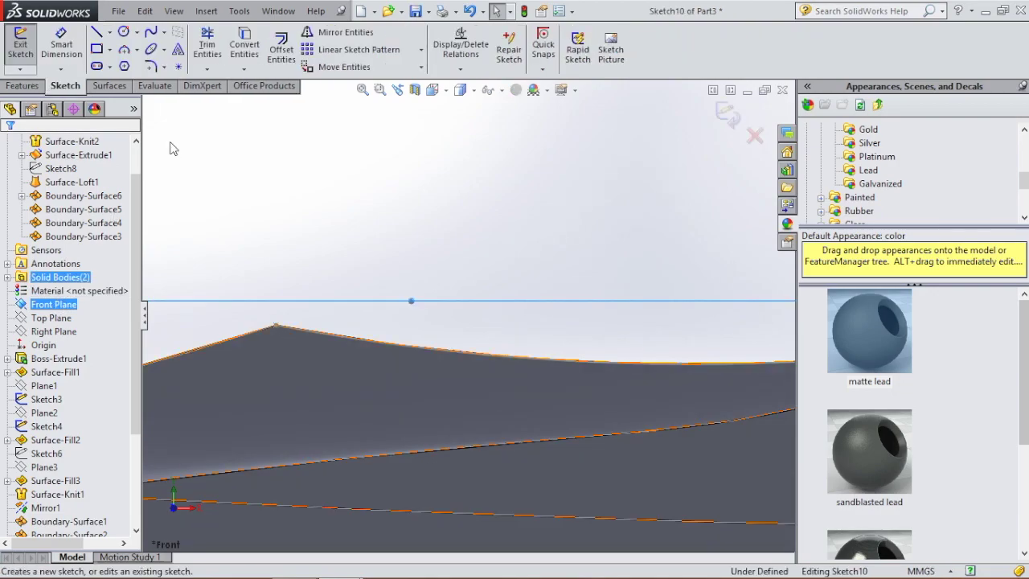
pyautogui.click(151, 50)
pyautogui.click(304, 332)
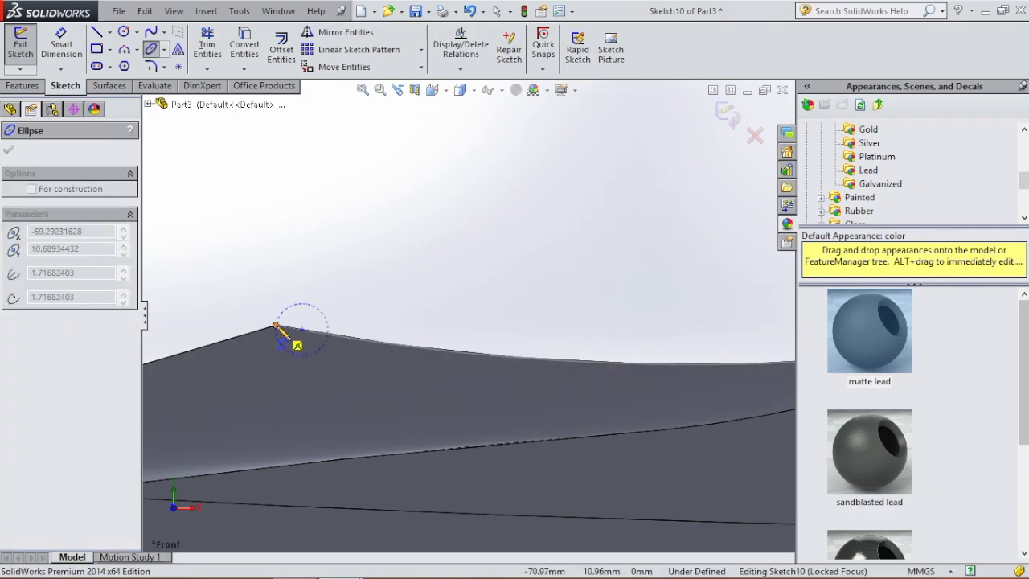
pyautogui.click(287, 348)
pyautogui.press('Escape')
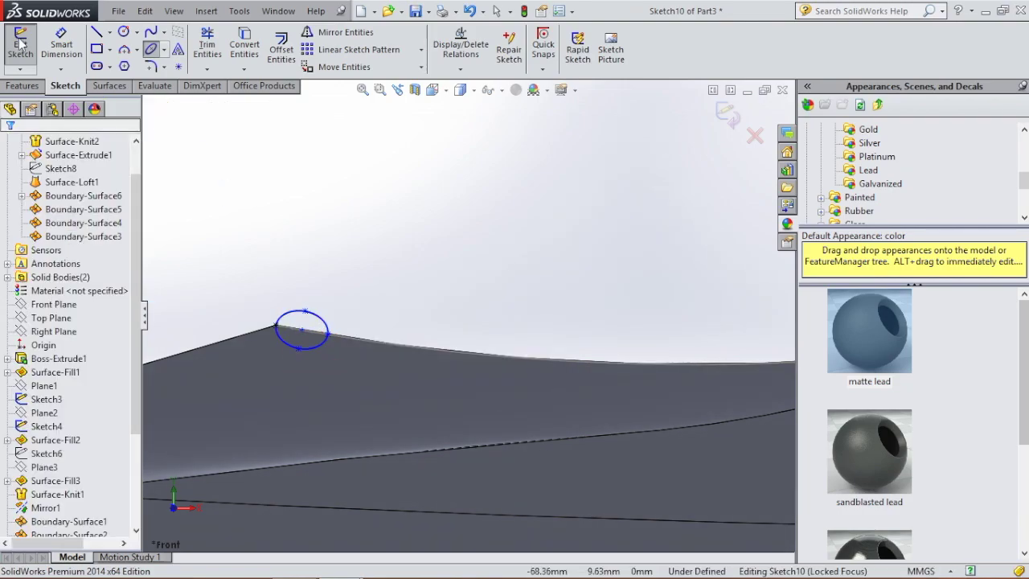
# Step: Dimension the ellipse to 1 mm across its minor axis and 1.5 mm along its major axis
pyautogui.click(57, 50)
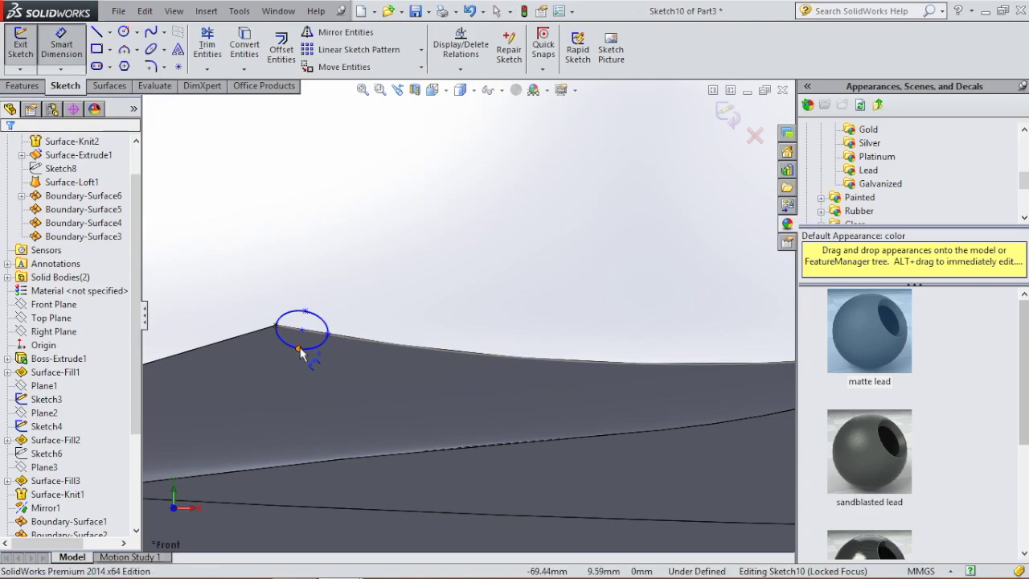
pyautogui.click(305, 312)
pyautogui.click(304, 312)
pyautogui.click(334, 351)
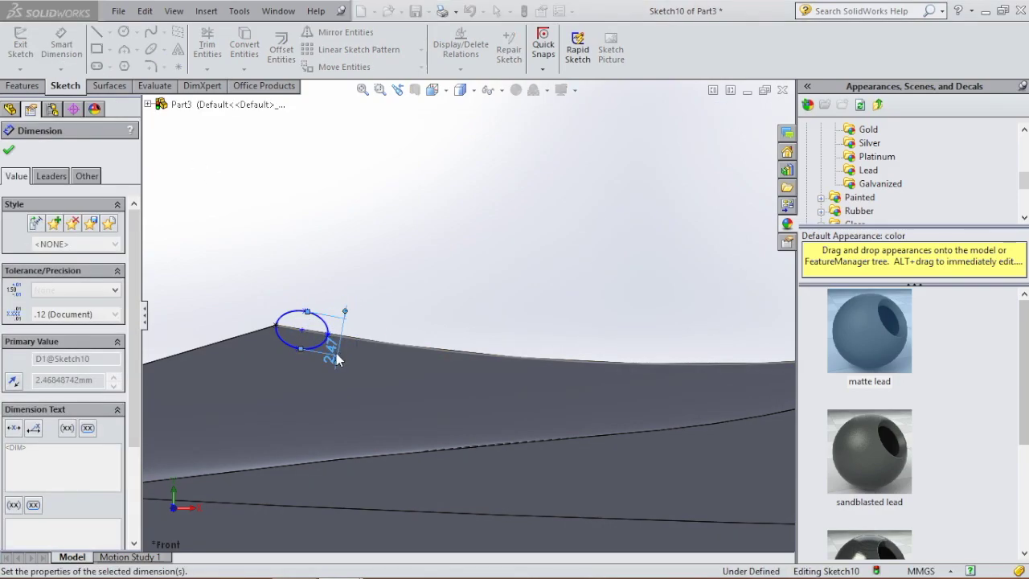
pyautogui.write('1')
pyautogui.press('Return')
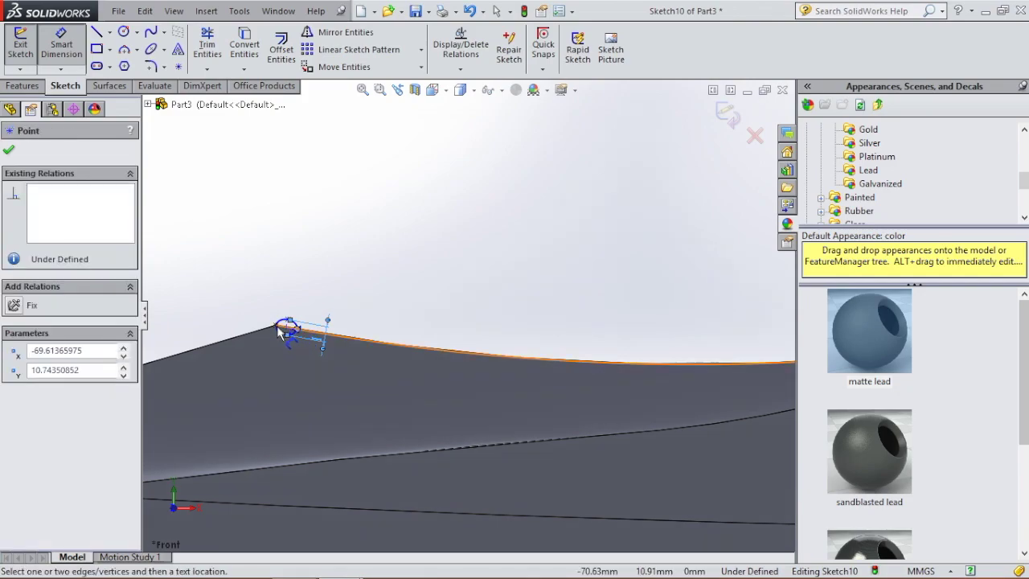
pyautogui.click(289, 330)
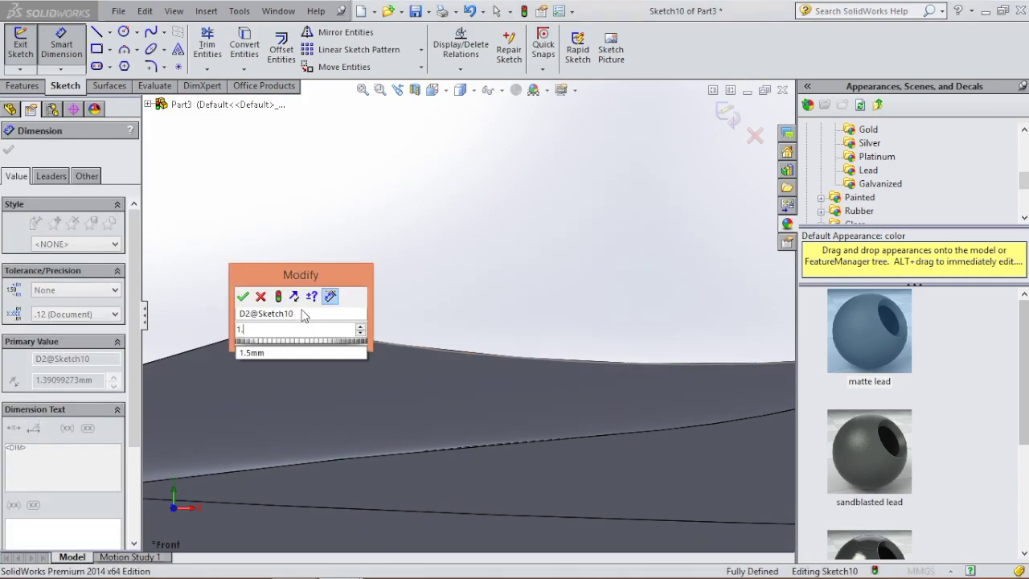
pyautogui.press('Return')
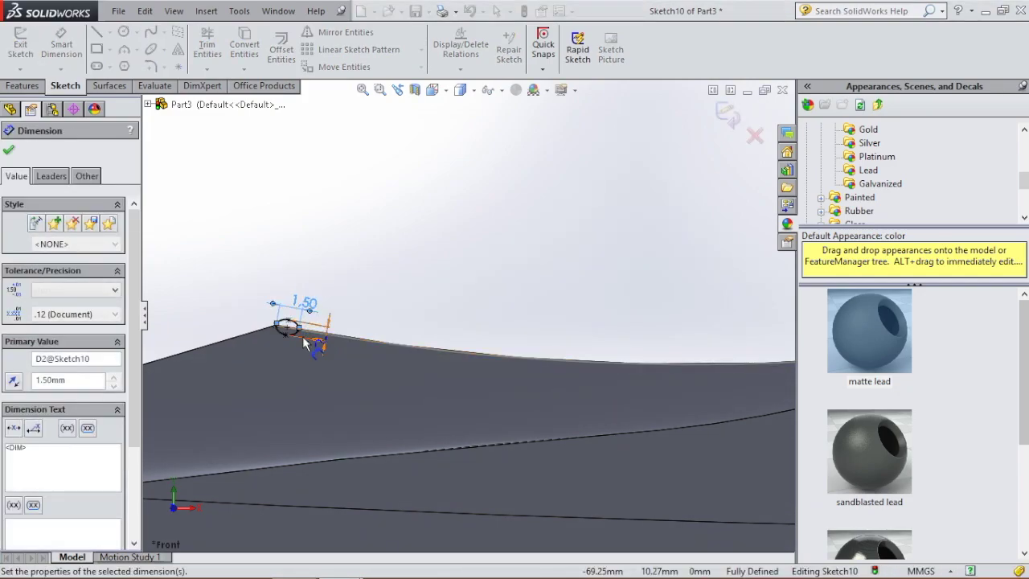
# Step: Cut-extrude the ellipse through the spine in both directions, using a blind depth of 2.25 mm each way
pyautogui.scroll(-3, 306, 338)
pyautogui.press('Escape')
pyautogui.click(23, 85)
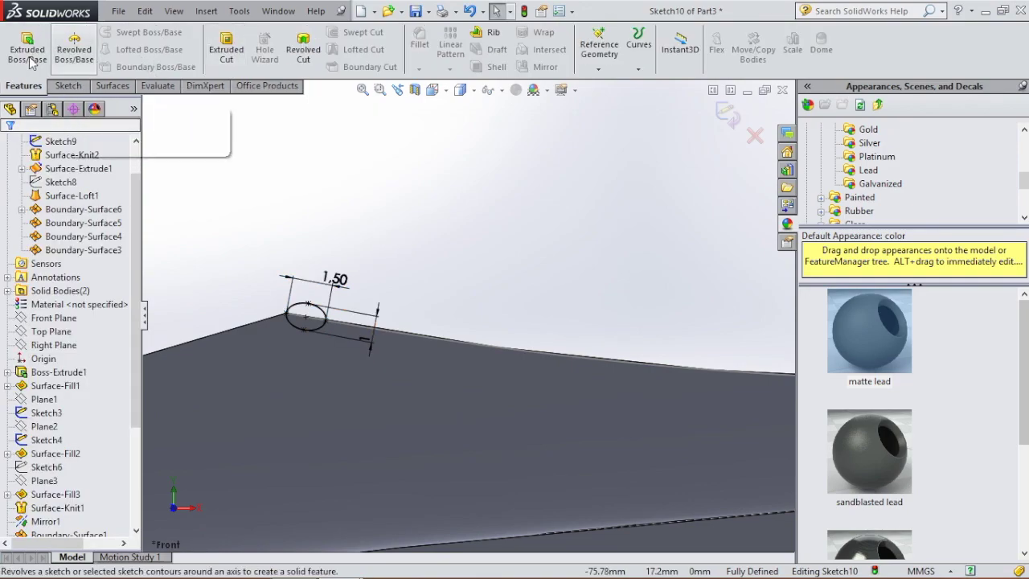
pyautogui.click(226, 48)
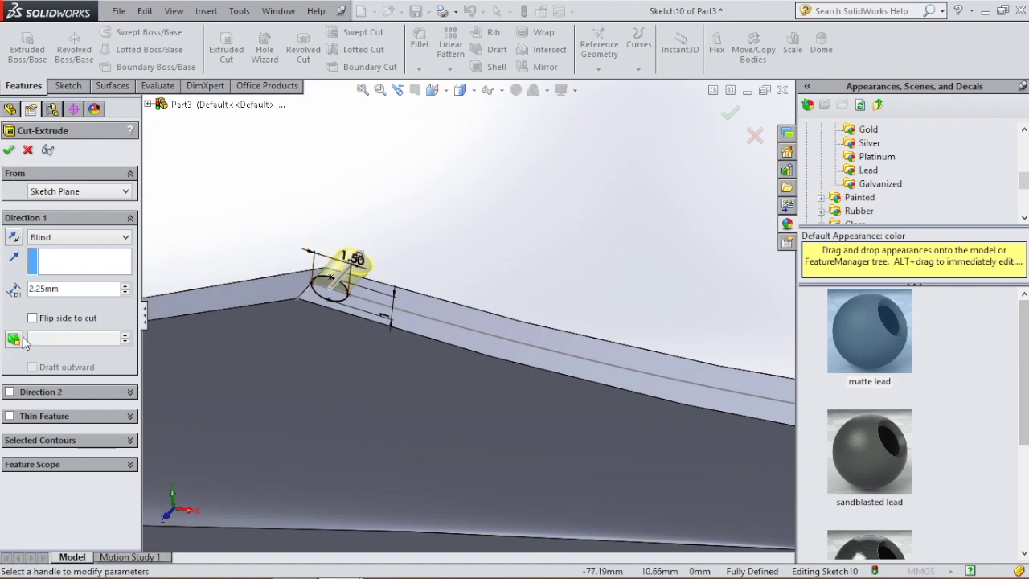
pyautogui.click(9, 391)
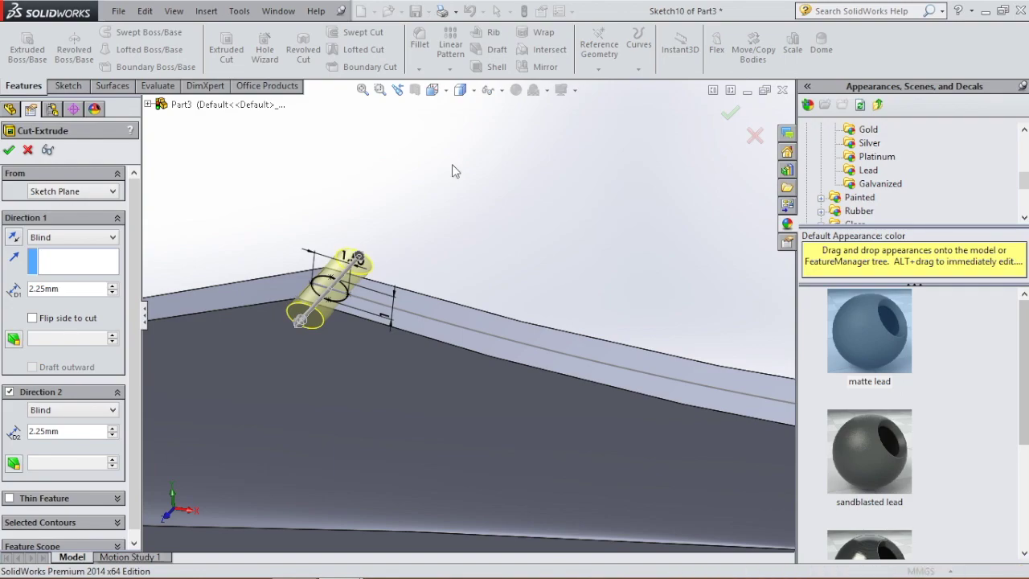
pyautogui.press('Return')
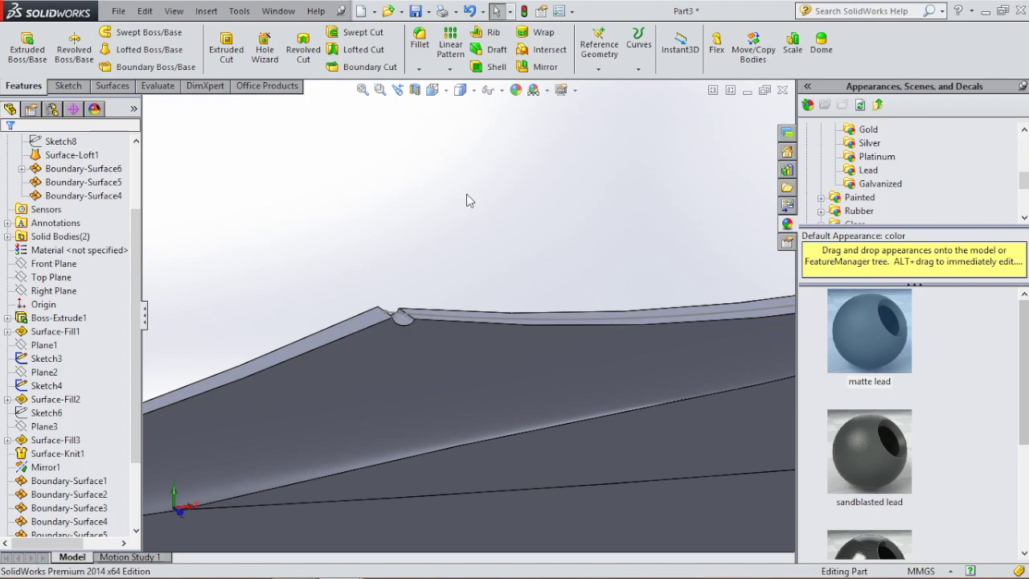
# Step: Create a curve-driven pattern of the elliptical notch along the converted concave spine curve, with 28 instances spaced 1.55 mm apart
pyautogui.scroll(3, 483, 241)
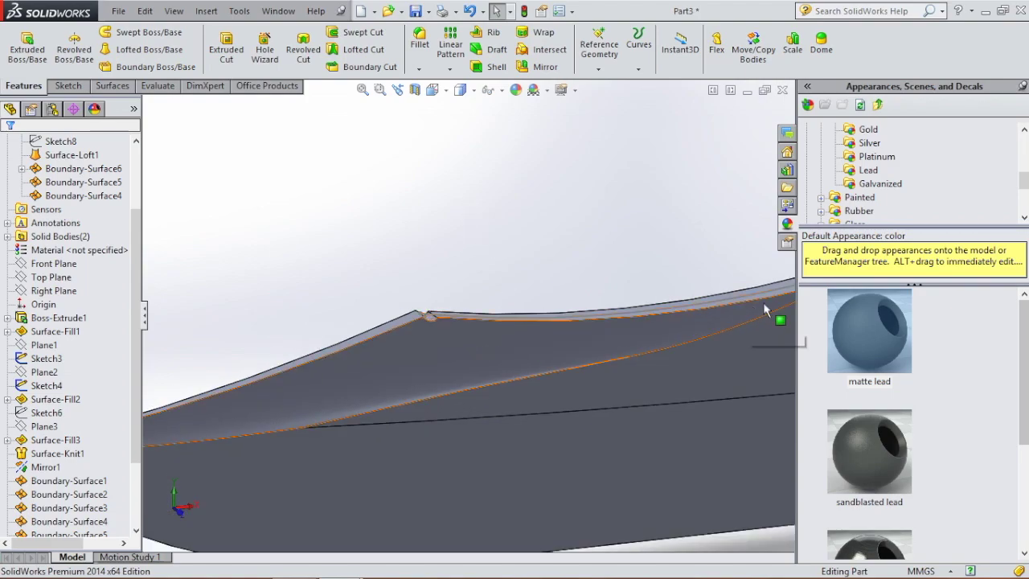
pyautogui.click(450, 70)
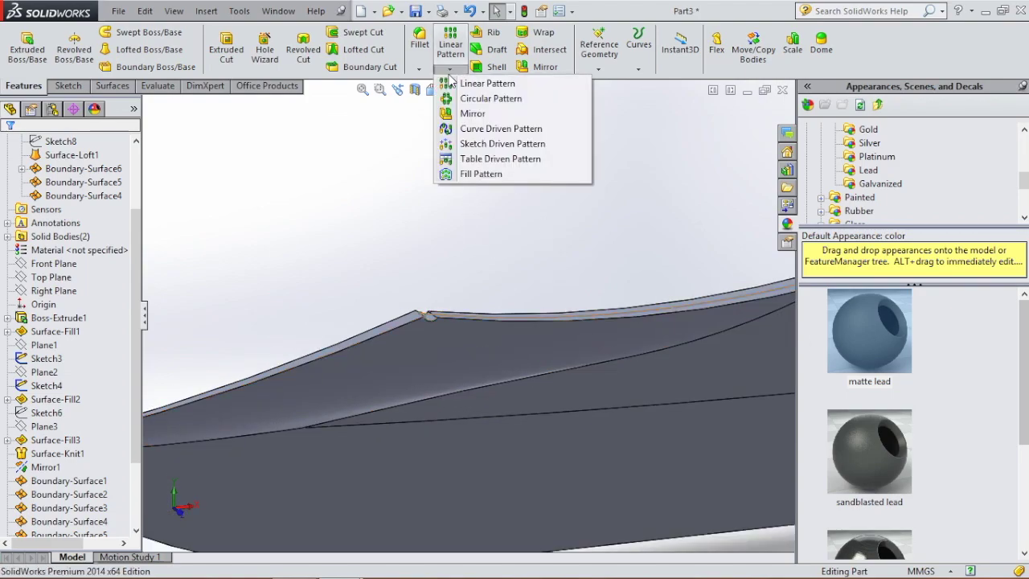
pyautogui.click(495, 130)
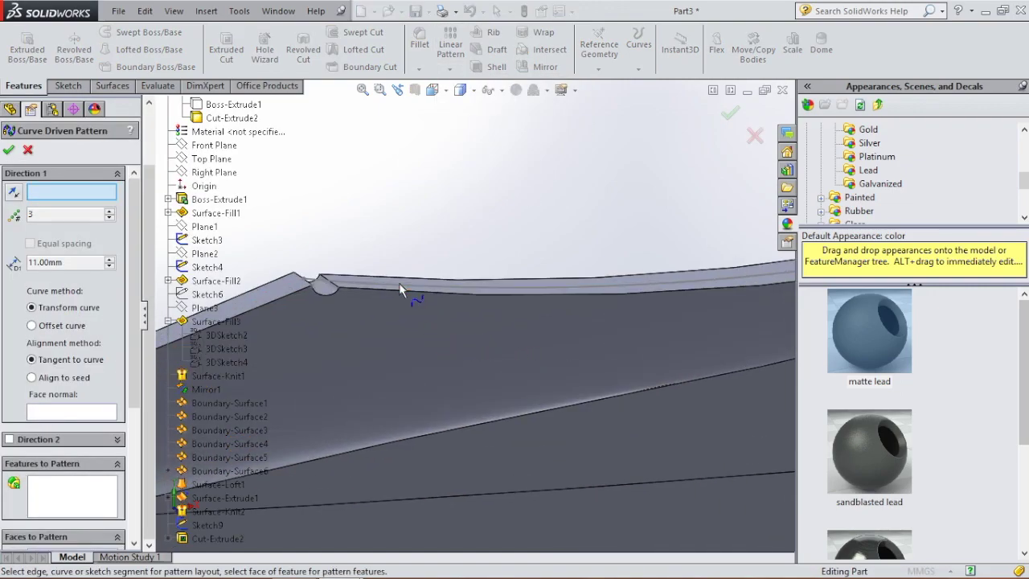
pyautogui.click(332, 284)
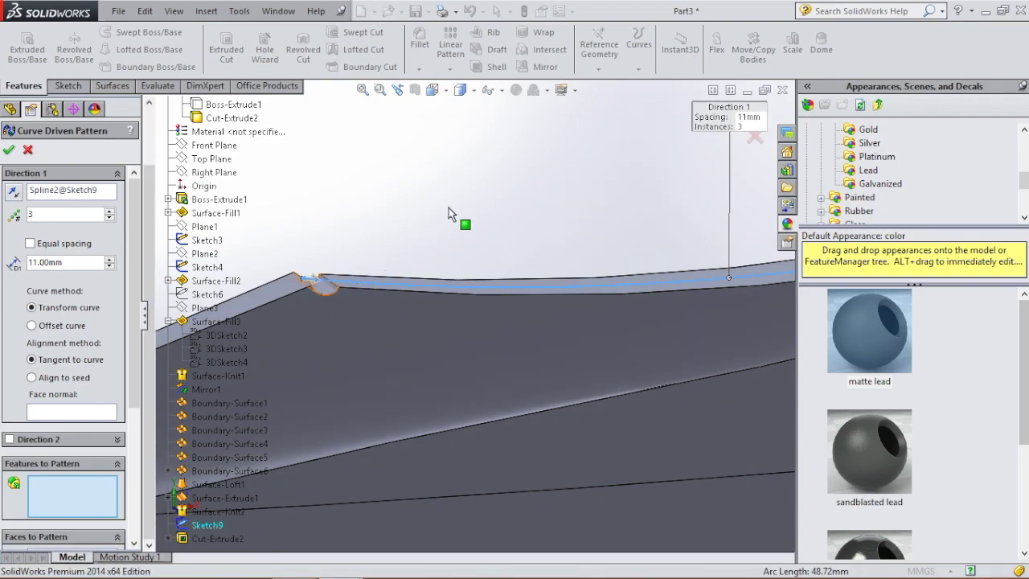
pyautogui.click(321, 283)
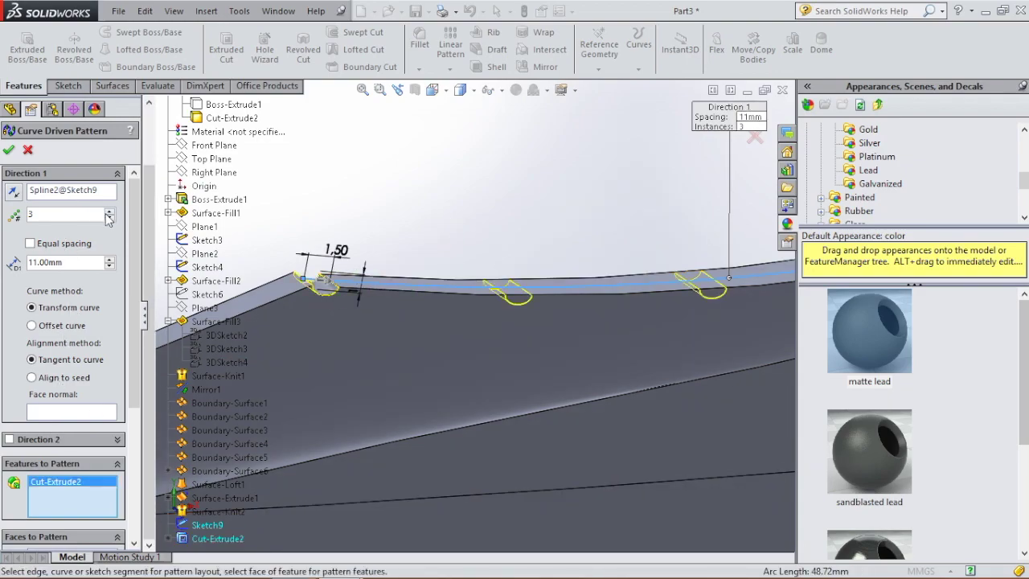
pyautogui.doubleClick(69, 262)
pyautogui.write('1.55')
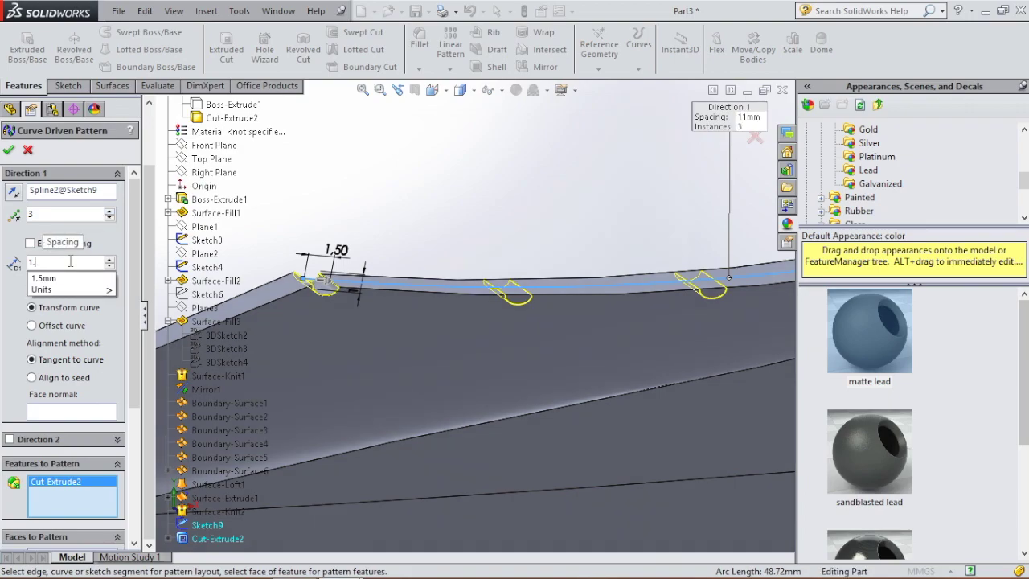
pyautogui.click(56, 214)
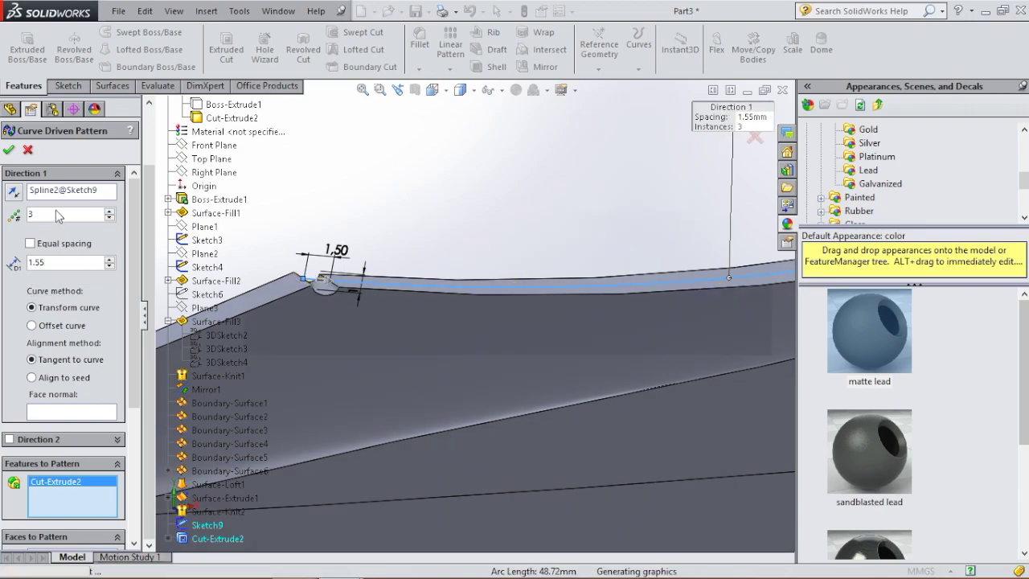
pyautogui.press('BackSpace')
pyautogui.write('28')
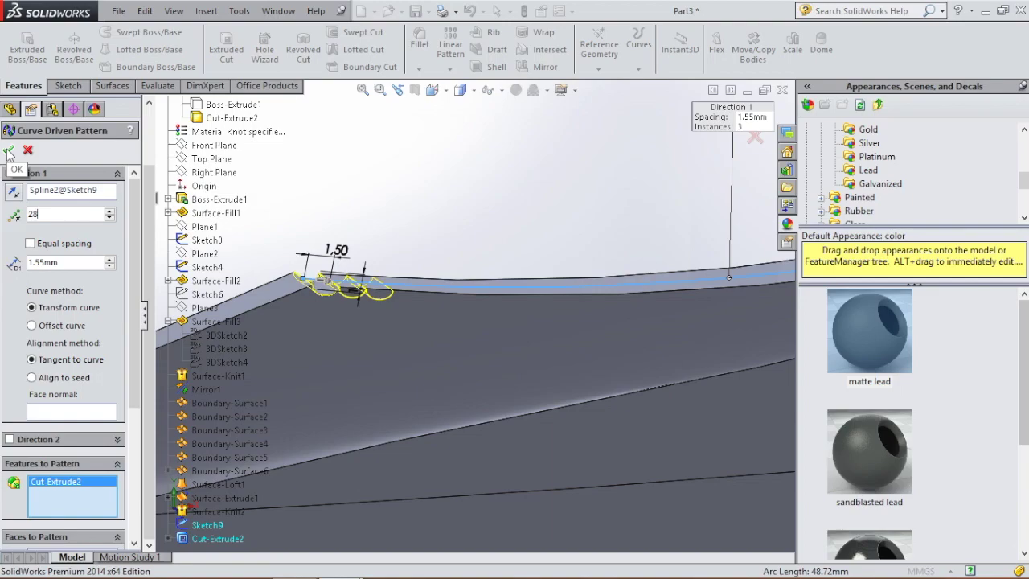
pyautogui.click(8, 151)
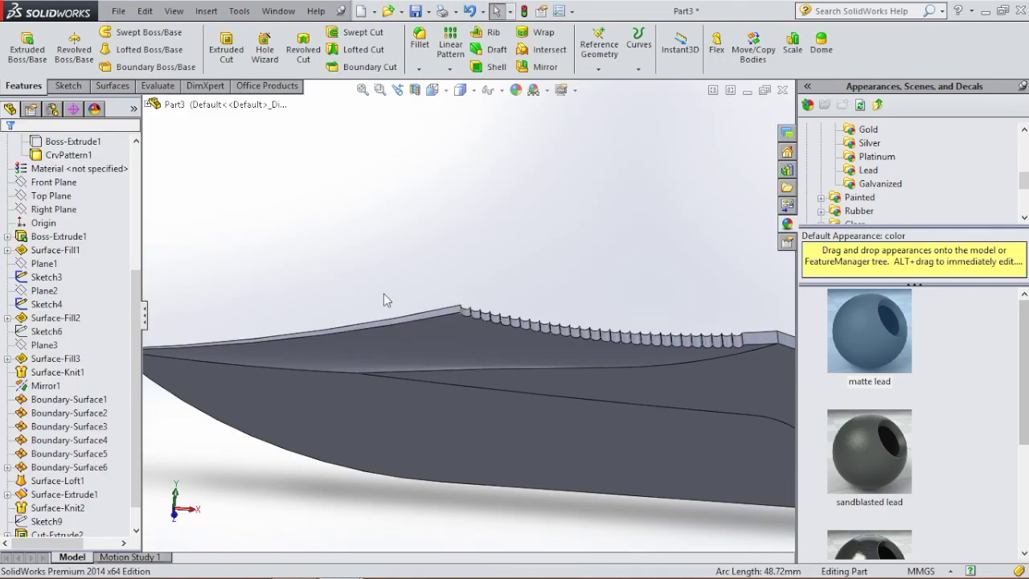
# Step: Sketch on the Front Plane, convert the spine edge between the blade tip and the front peak into a sketch curve, and close the sketch
pyautogui.press('space')
pyautogui.click(53, 182)
pyautogui.click(104, 163)
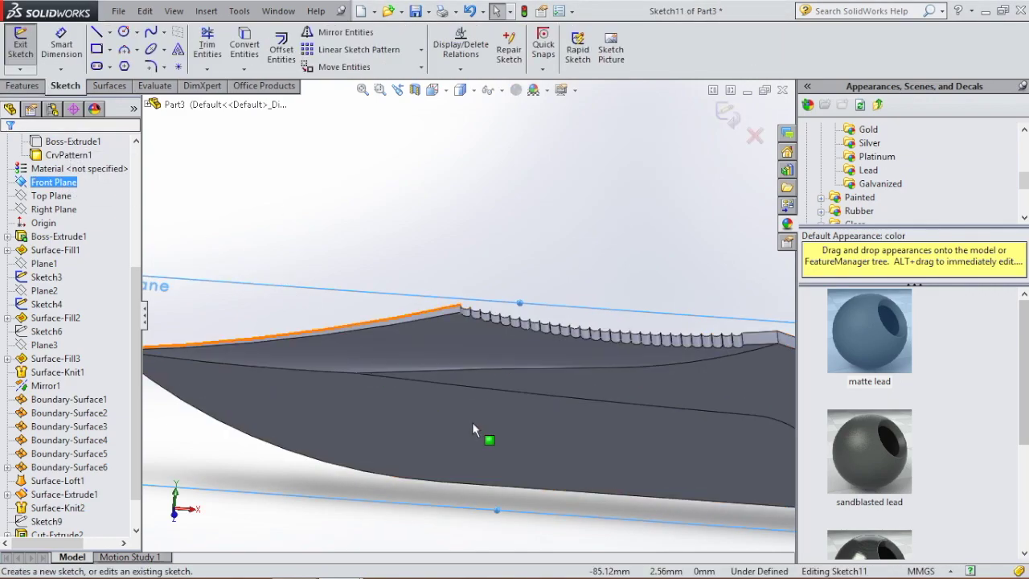
pyautogui.press('space')
pyautogui.click(626, 501)
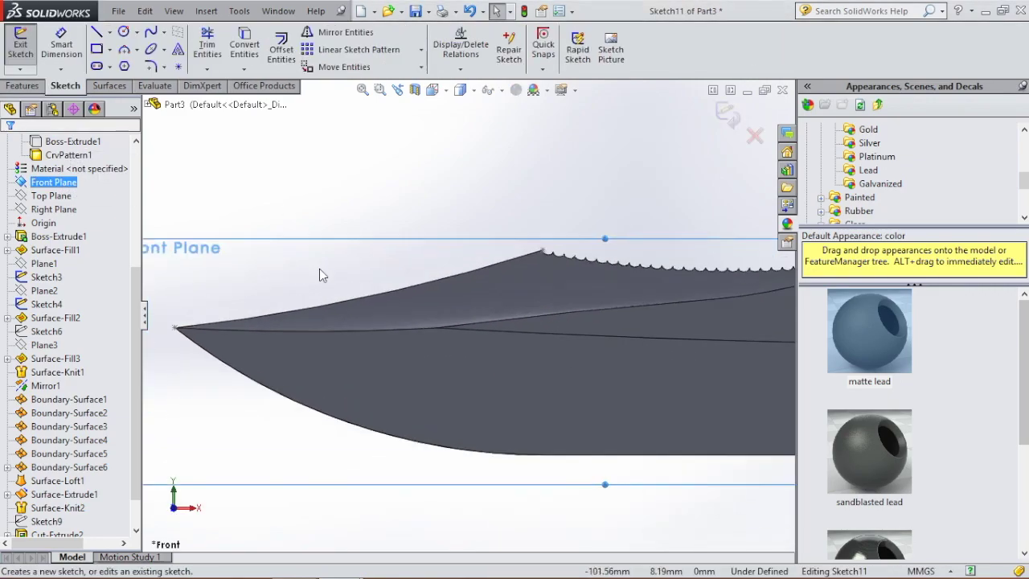
pyautogui.click(246, 49)
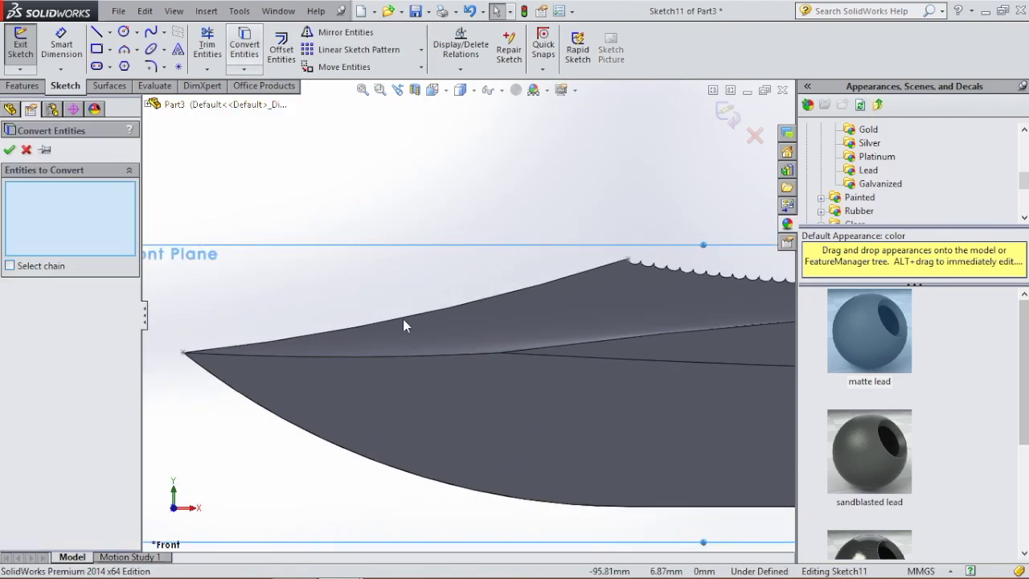
pyautogui.click(400, 324)
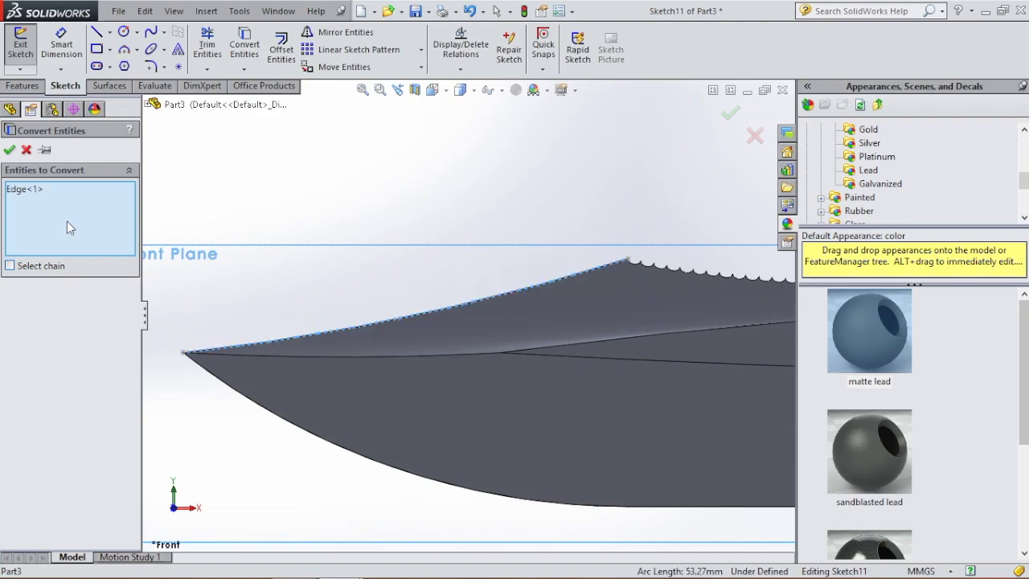
pyautogui.click(10, 150)
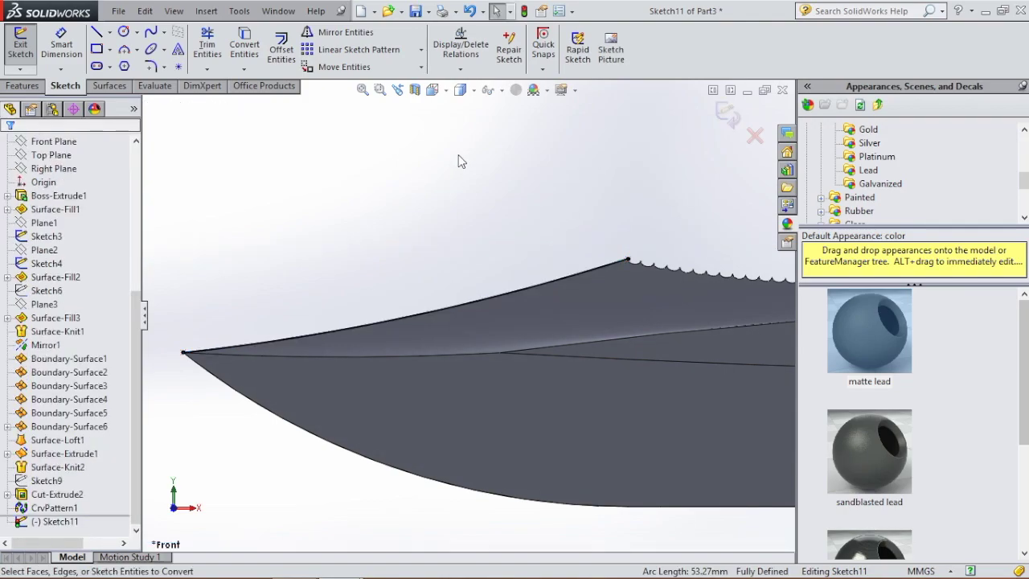
pyautogui.click(728, 115)
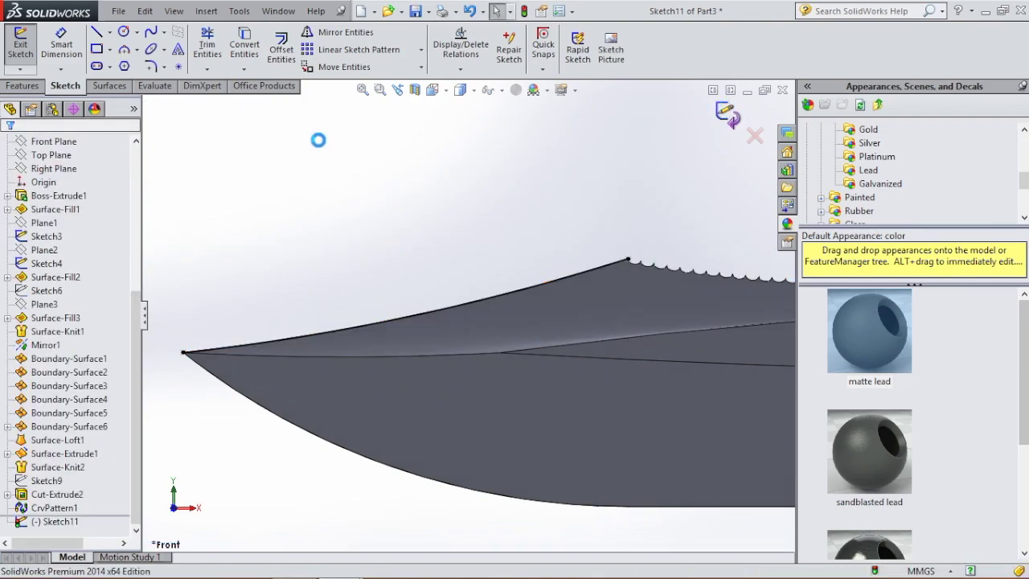
# Step: In a new Front Plane sketch, draw an ellipse about 4 by 3.2 mm centred on the front spine edge, just ahead of the front peak
pyautogui.click(57, 289)
pyautogui.click(54, 276)
pyautogui.click(76, 266)
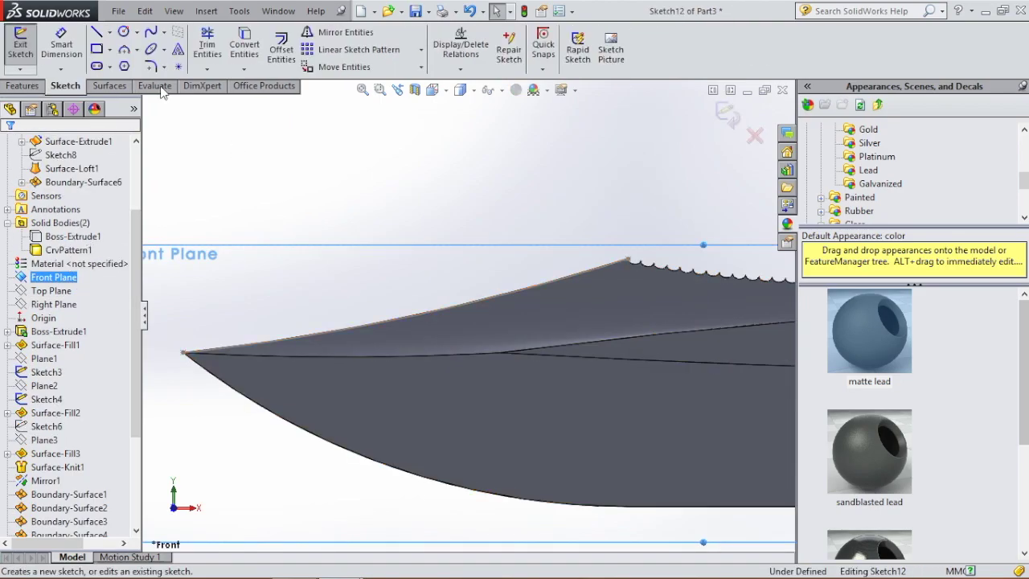
pyautogui.click(150, 49)
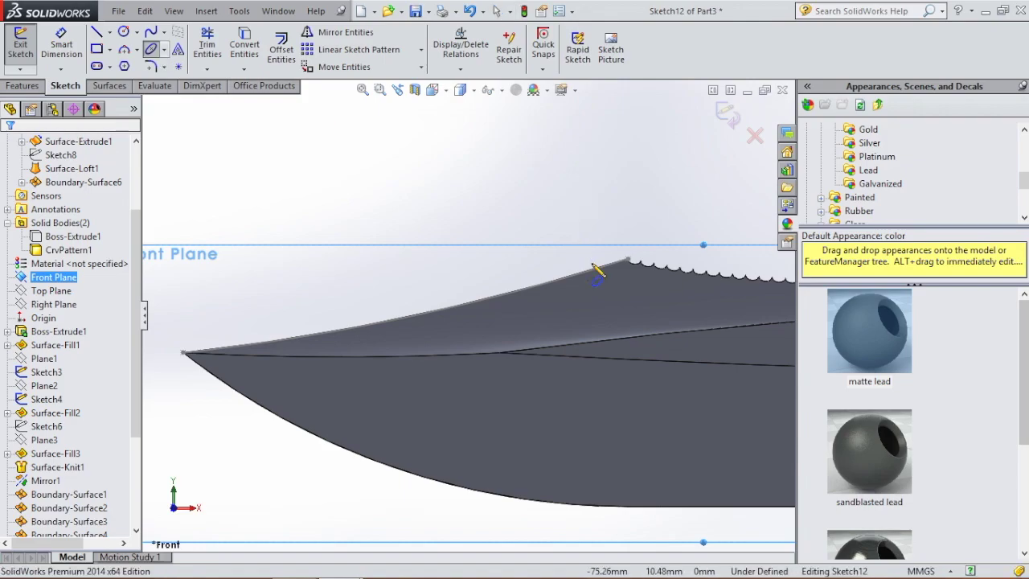
pyautogui.scroll(-2, 611, 297)
pyautogui.click(590, 282)
pyautogui.click(620, 285)
pyautogui.click(616, 305)
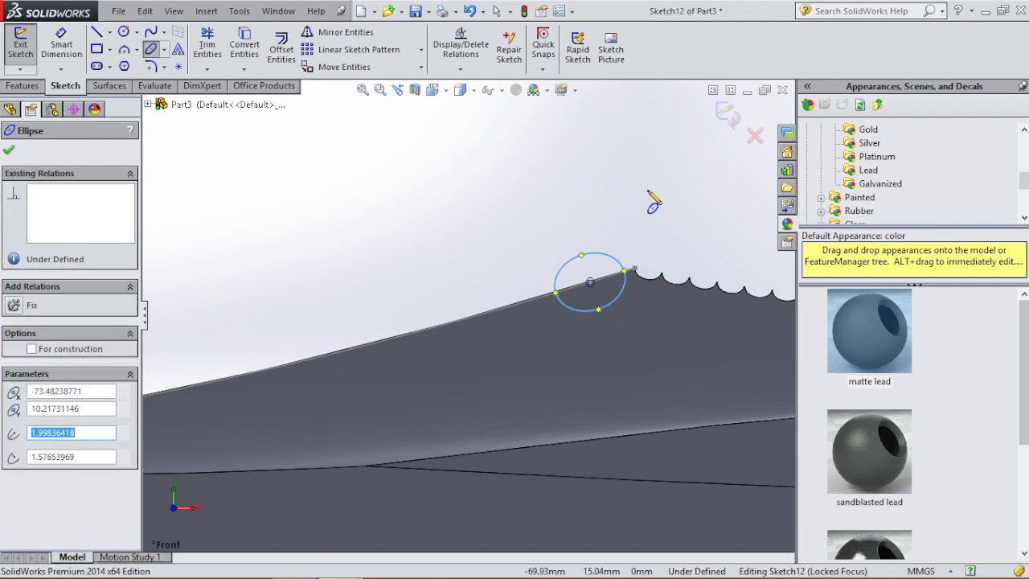
pyautogui.press('Escape')
# Step: Dimension the new ellipse to 1 mm across its minor axis and 1.5 mm along its major axis
pyautogui.scroll(-6, 622, 289)
pyautogui.click(62, 47)
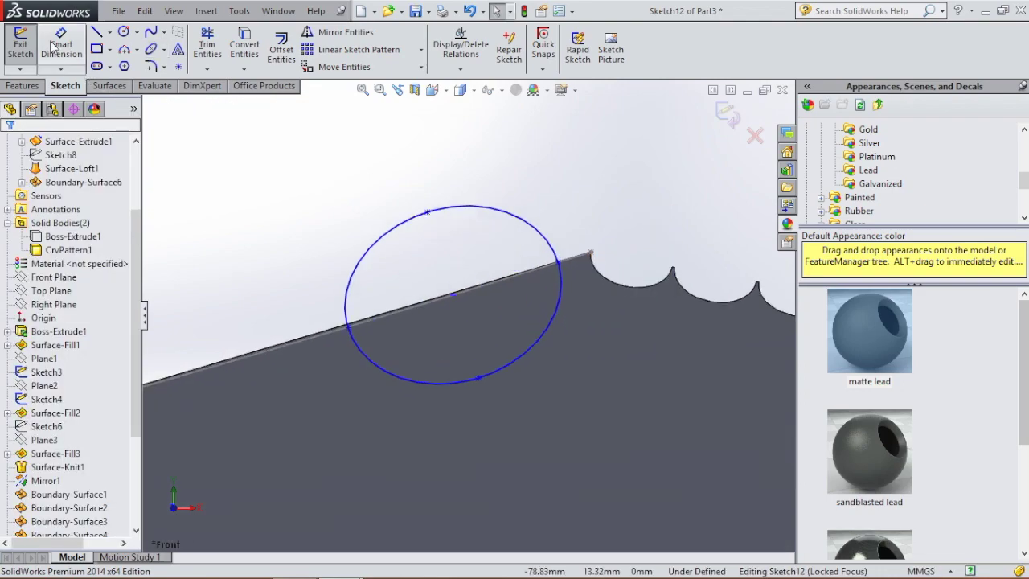
pyautogui.click(478, 377)
pyautogui.click(427, 213)
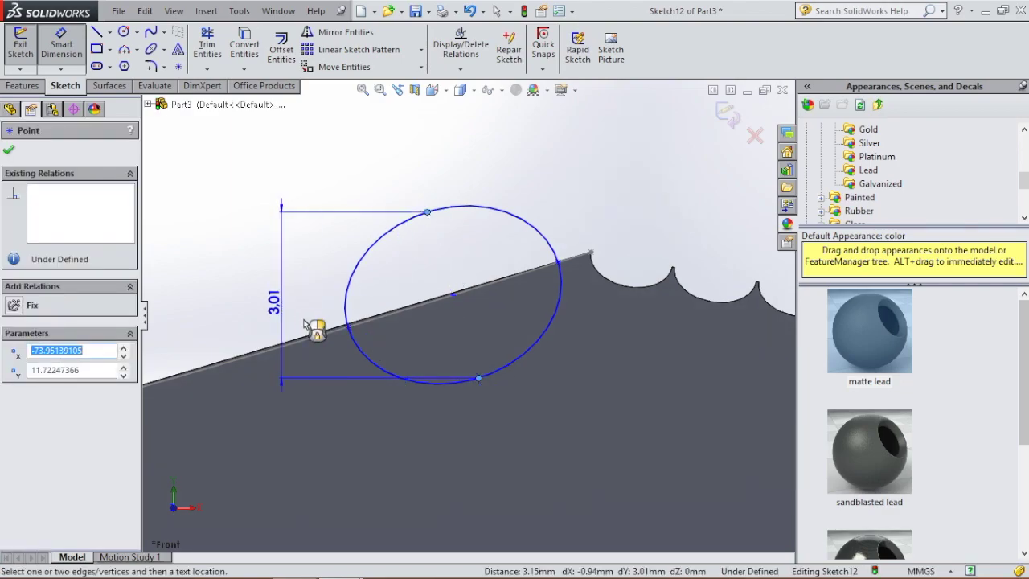
pyautogui.click(463, 325)
pyautogui.write('1')
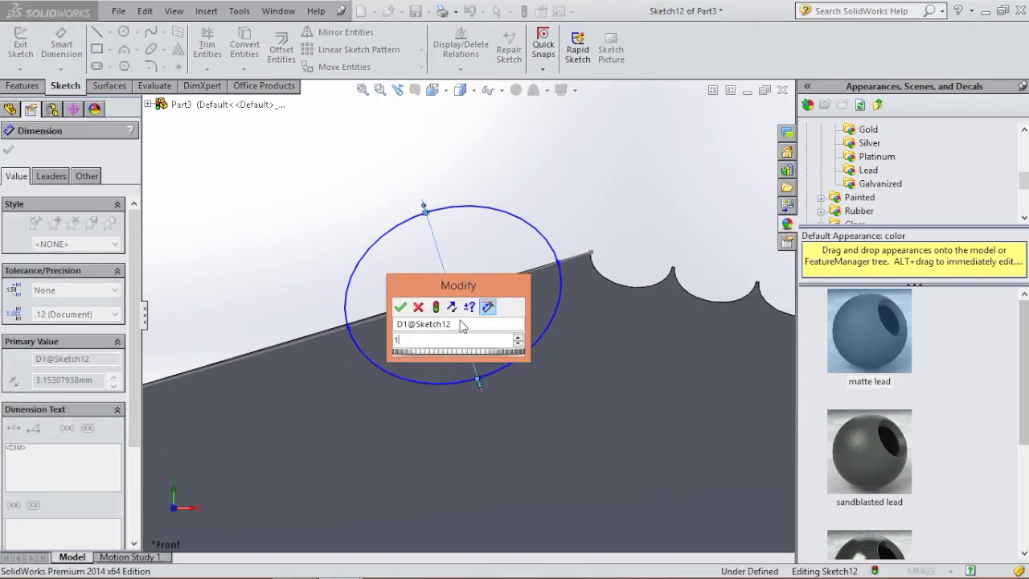
pyautogui.press('Return')
pyautogui.click(455, 294)
pyautogui.click(522, 273)
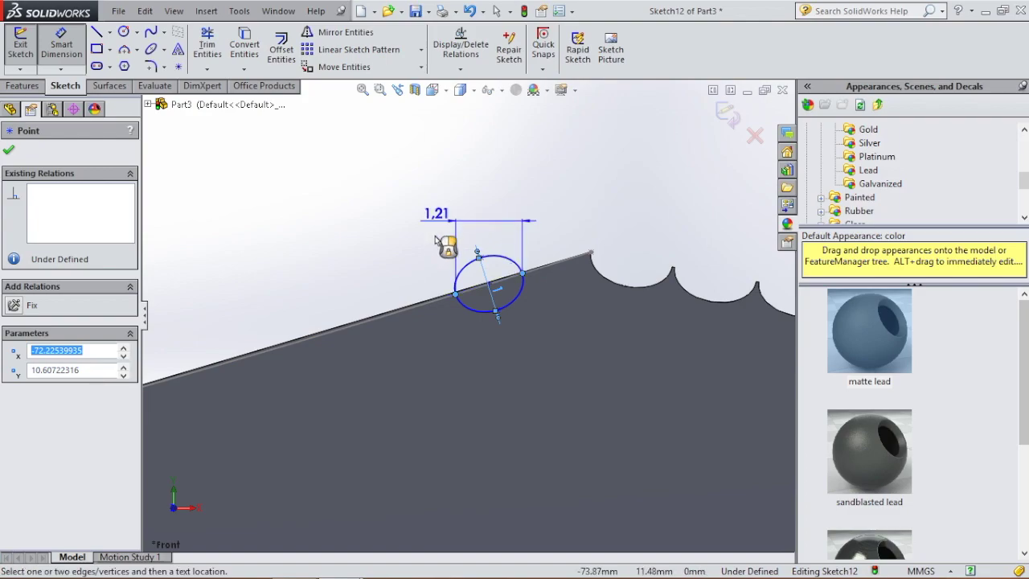
pyautogui.click(446, 259)
pyautogui.write('1')
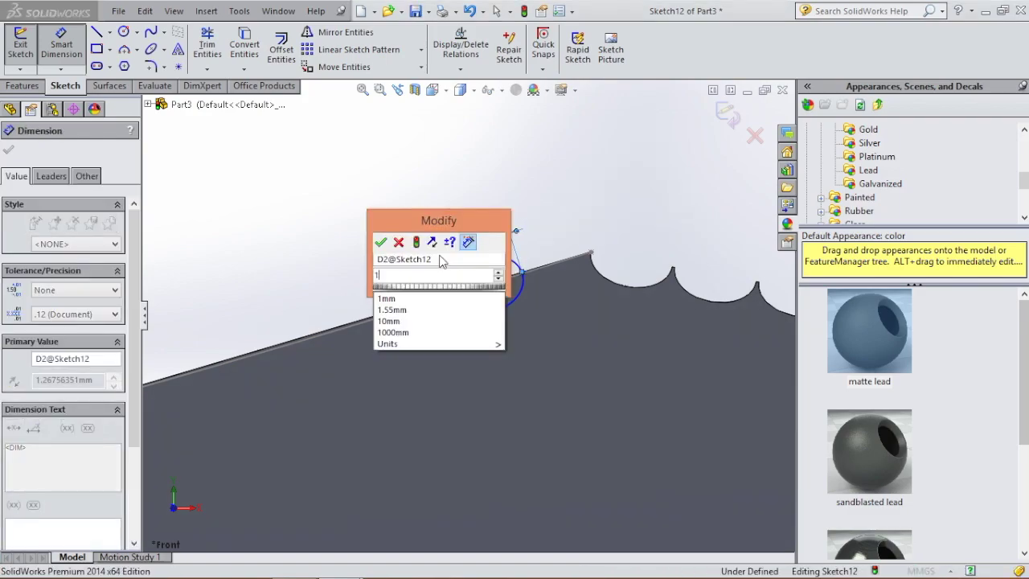
pyautogui.write('.5')
pyautogui.press('Return')
# Step: Dimension the gap between the front peak and the nearest end of the ellipse to 0.05 mm
pyautogui.click(591, 252)
pyautogui.click(525, 272)
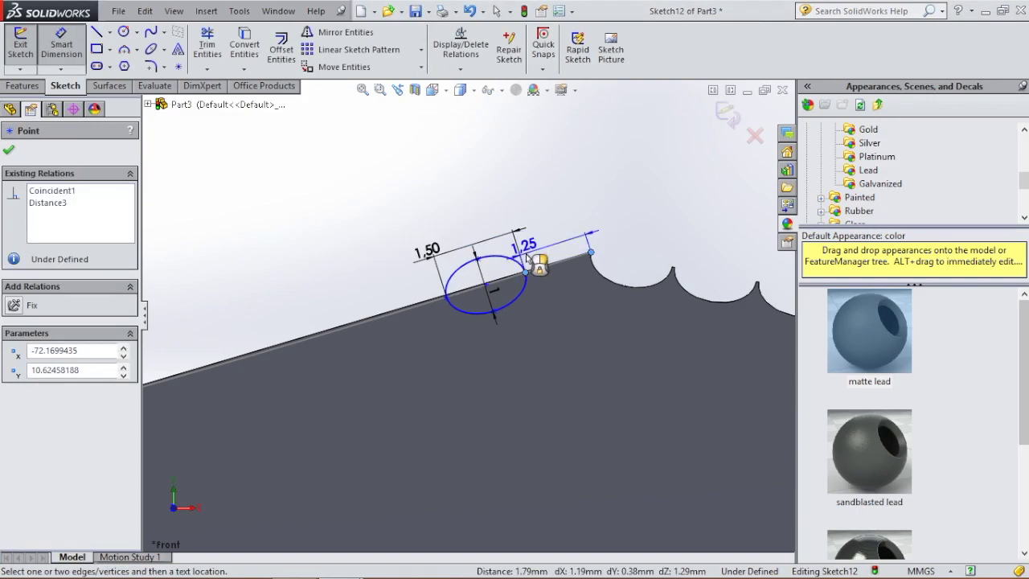
pyautogui.click(526, 254)
pyautogui.write('0.05')
pyautogui.press('Return')
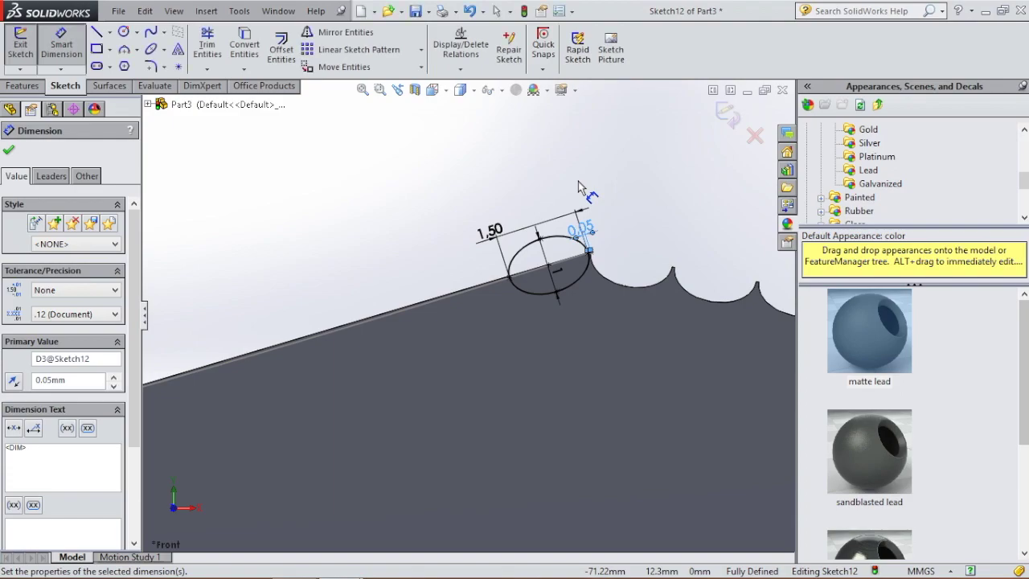
pyautogui.press('Escape')
# Step: Cut-extrude the new ellipse through the spine in both directions, using a blind depth of 2.25 mm each way
pyautogui.moveTo(614, 145); pyautogui.dragTo(640, 99, button='right')
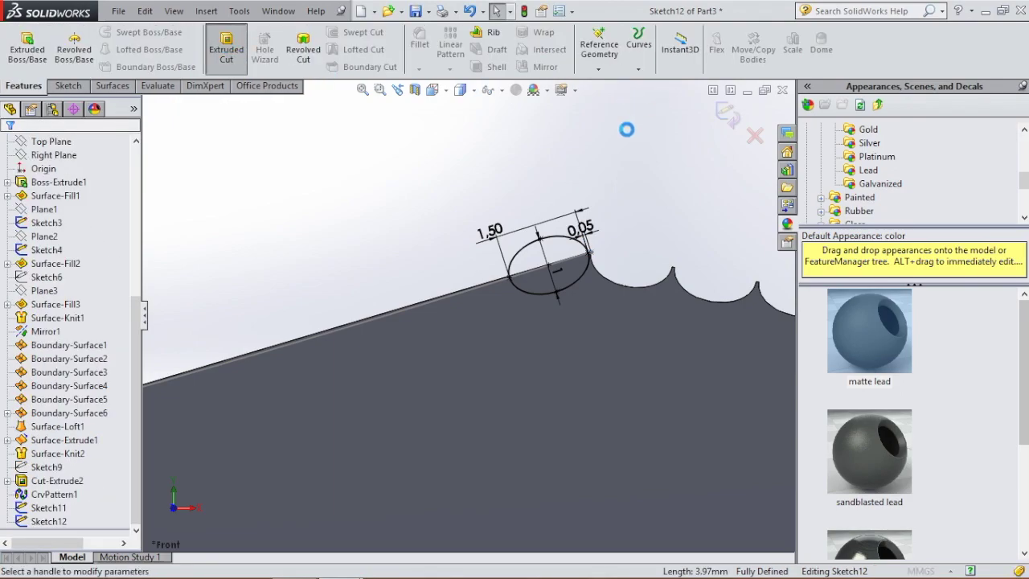
pyautogui.moveTo(628, 133); pyautogui.dragTo(168, 336, button='middle')
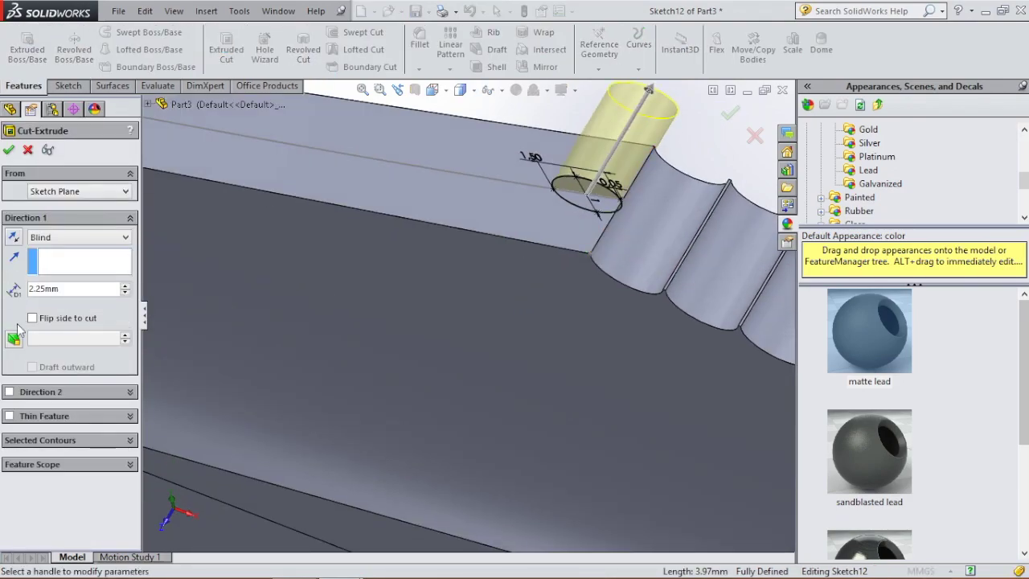
pyautogui.click(9, 393)
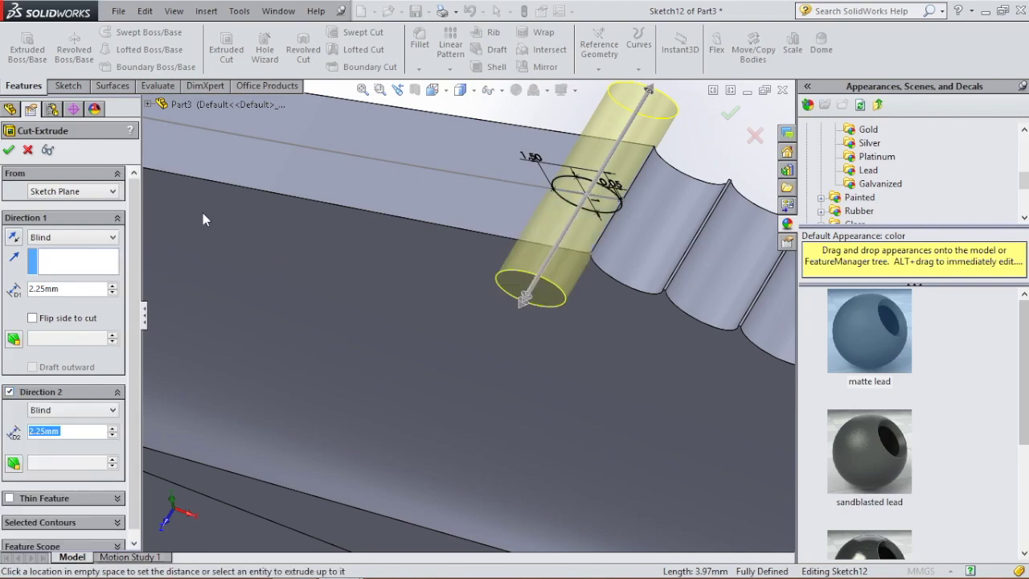
pyautogui.click(9, 151)
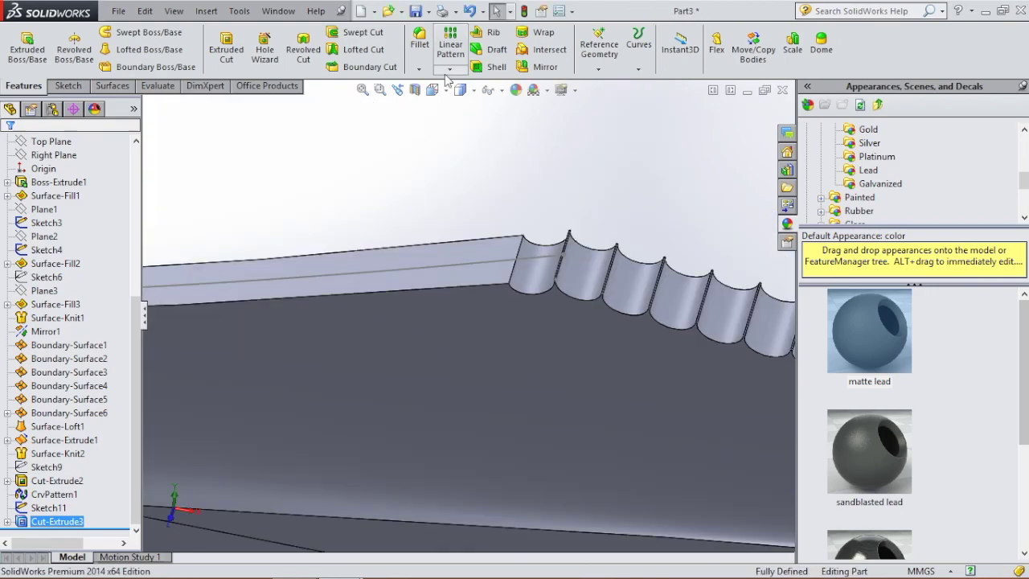
# Step: Create a curve-driven pattern of the new notch along the front spine curve toward the tip, at 1.55 mm spacing with more than 28 instances
pyautogui.click(449, 70)
pyautogui.click(481, 131)
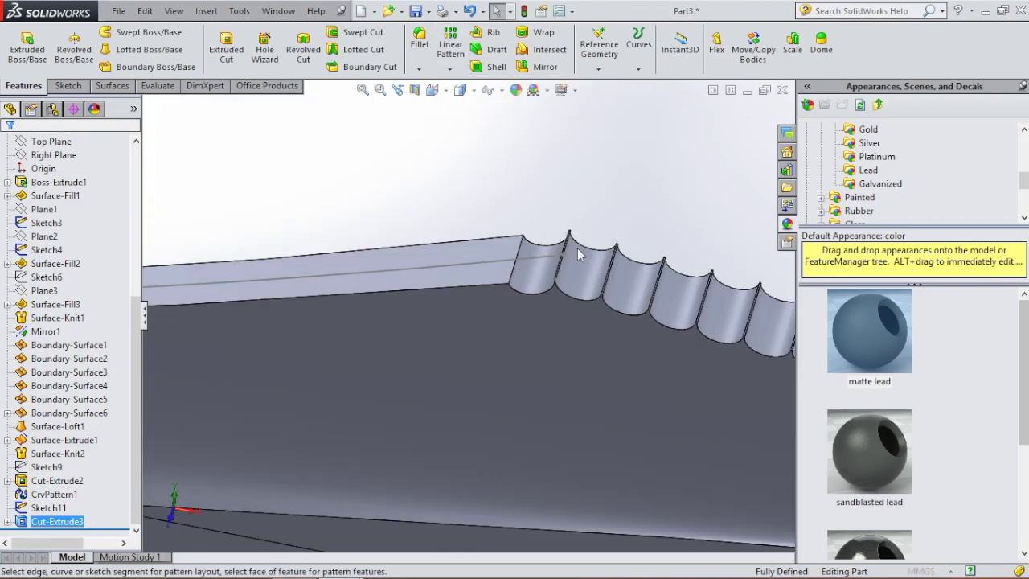
pyautogui.click(528, 261)
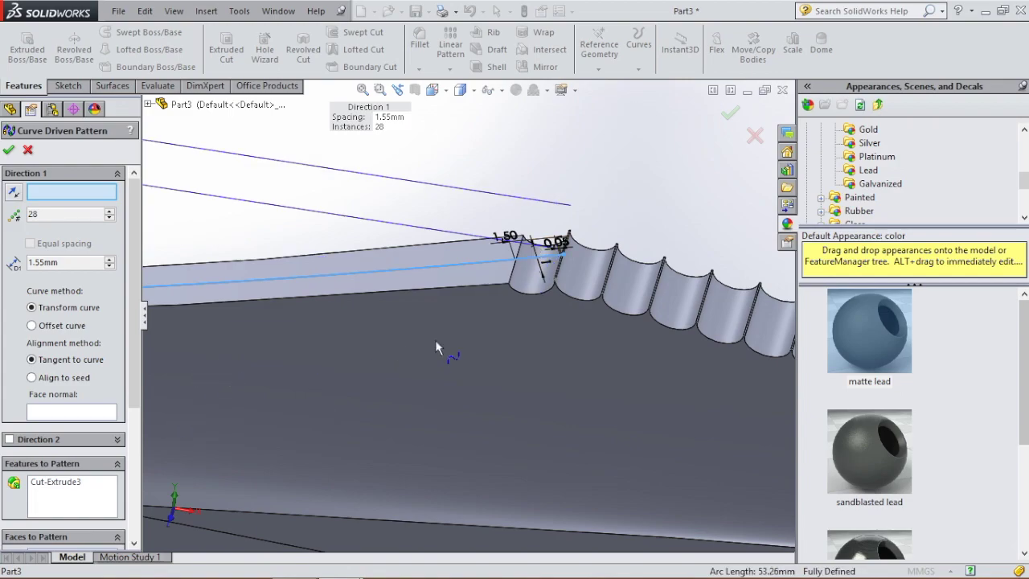
pyautogui.click(531, 278)
pyautogui.click(110, 212)
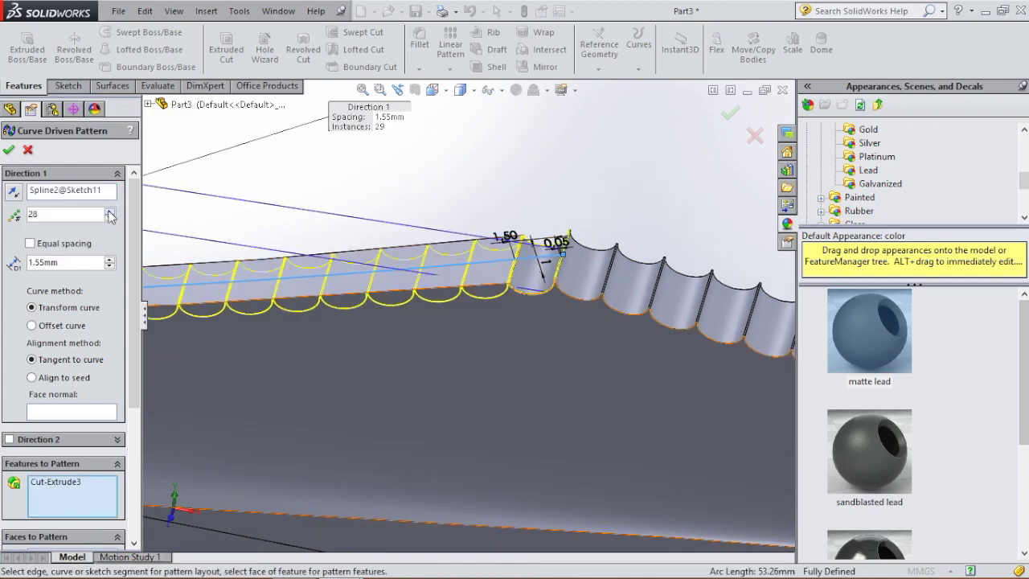
pyautogui.click(109, 212)
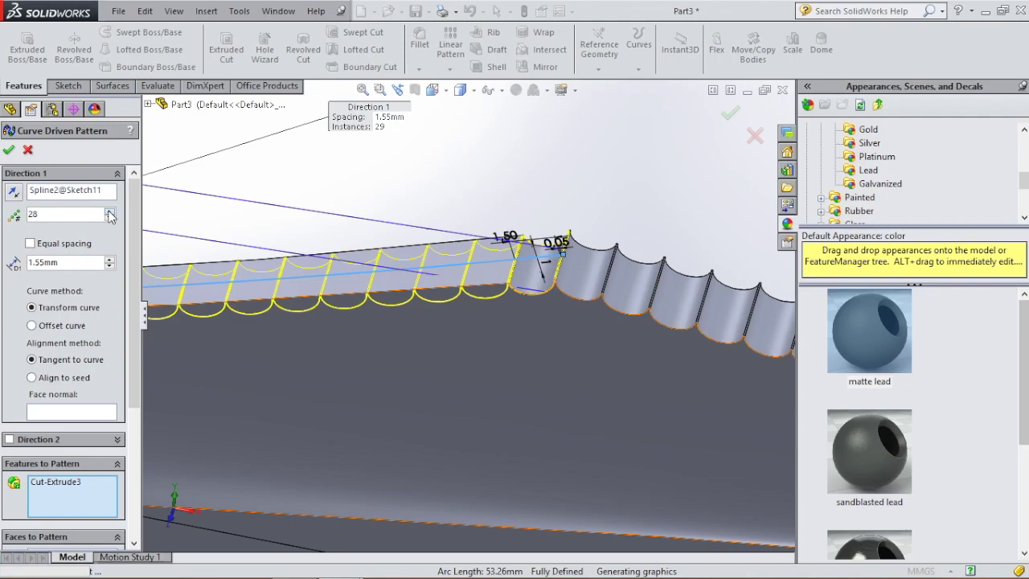
pyautogui.scroll(5, 420, 188)
pyautogui.press('Return')
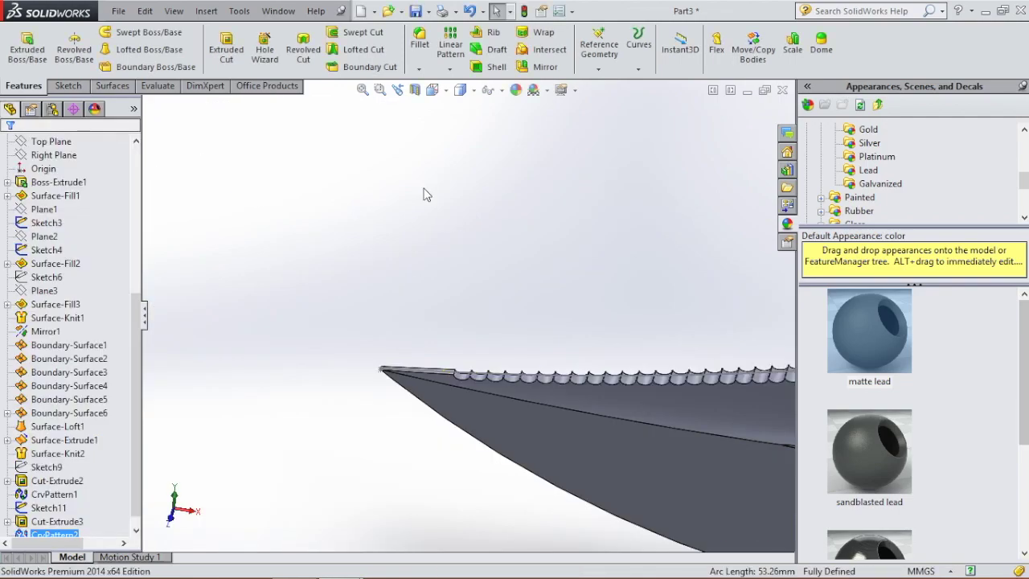
pyautogui.scroll(7, 453, 213)
pyautogui.scroll(-4, 607, 350)
pyautogui.moveTo(602, 394); pyautogui.dragTo(691, 416, button='middle')
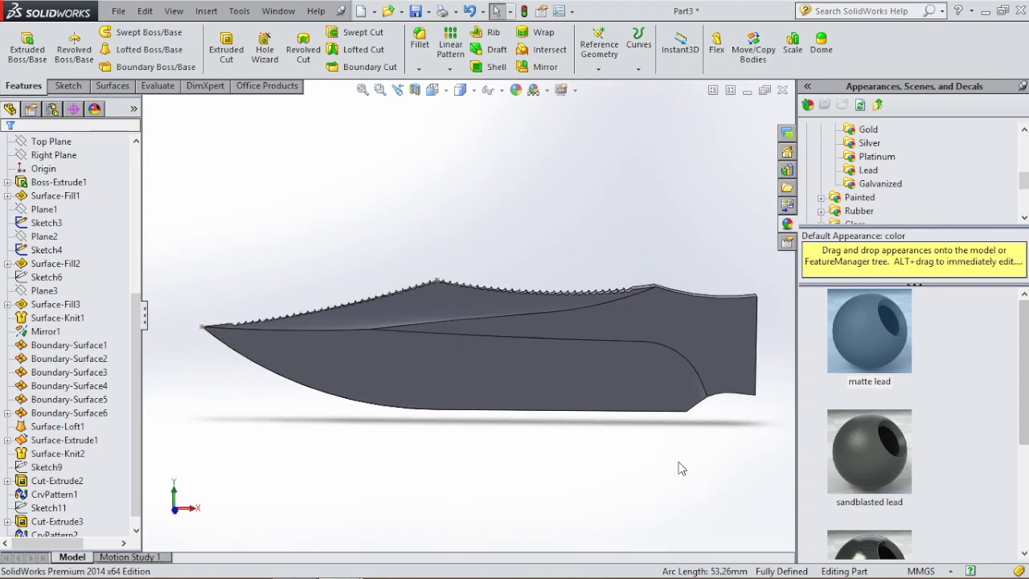
# Step: Convert the blade's straight lower cutting edge into a line in a new sketch on the Front Plane and close the sketch
pyautogui.moveTo(136, 299); pyautogui.dragTo(136, 159)
pyautogui.click(57, 374)
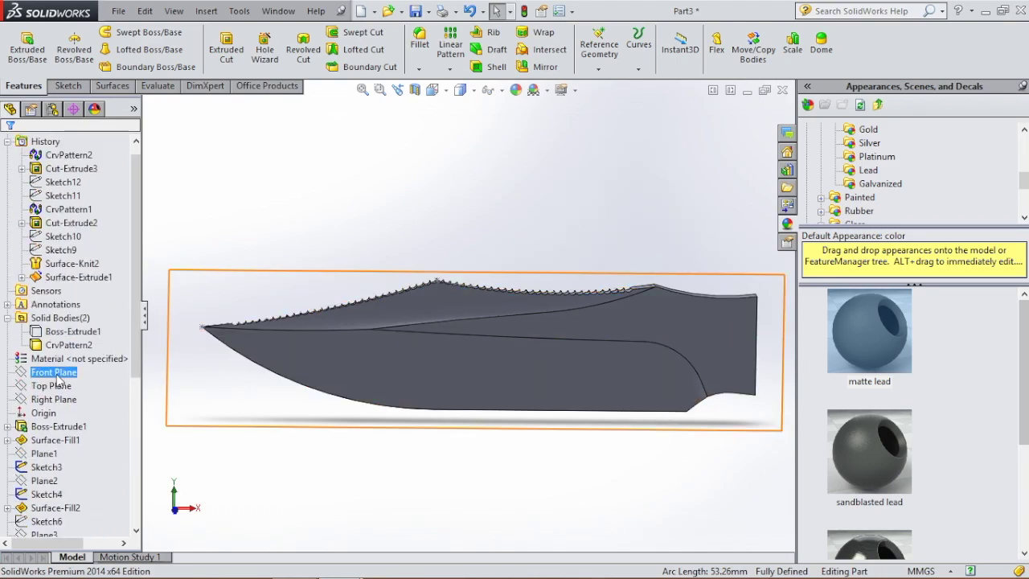
pyautogui.scroll(-5, 682, 421)
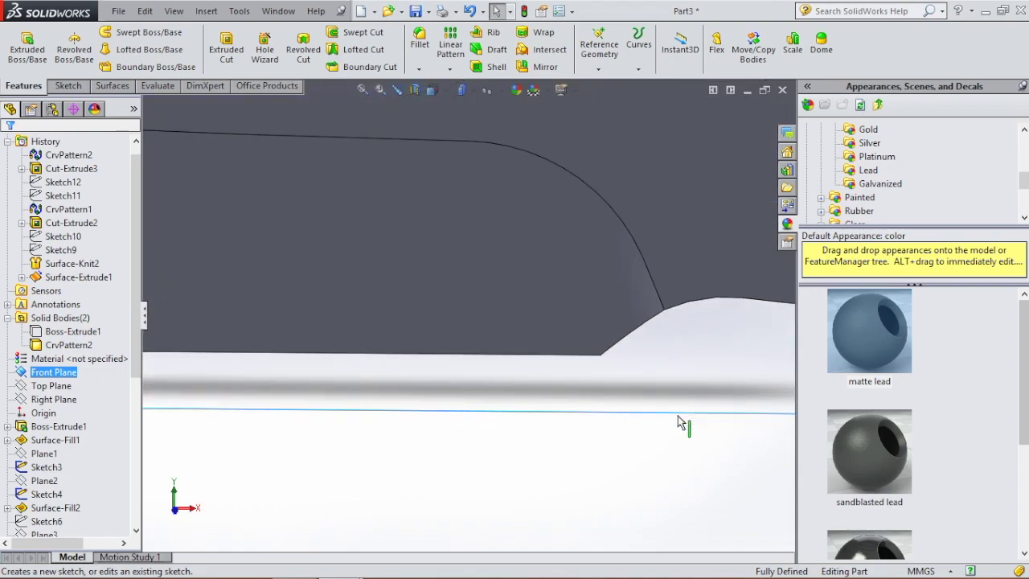
pyautogui.scroll(5, 562, 397)
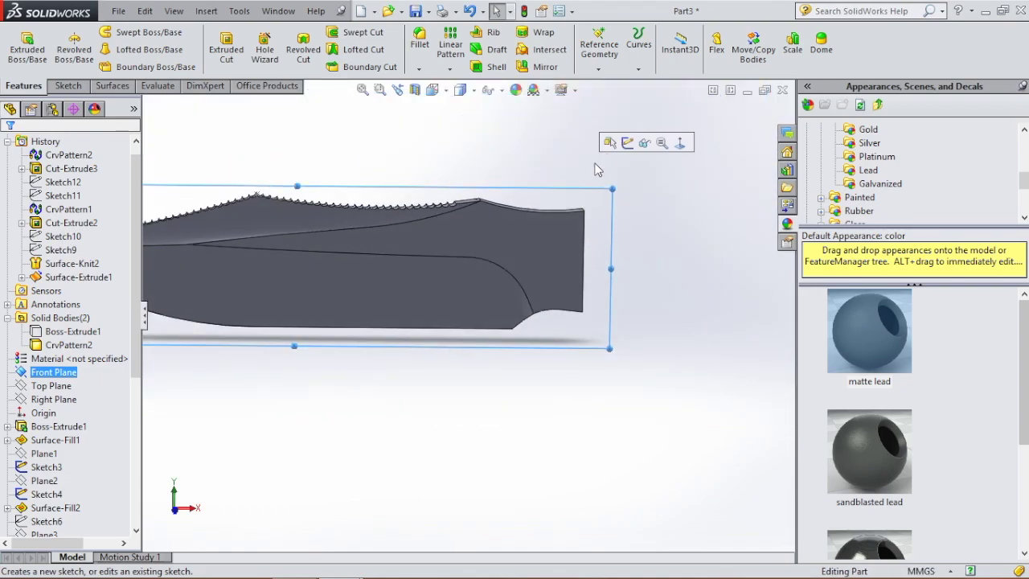
pyautogui.click(614, 143)
pyautogui.scroll(-3, 514, 334)
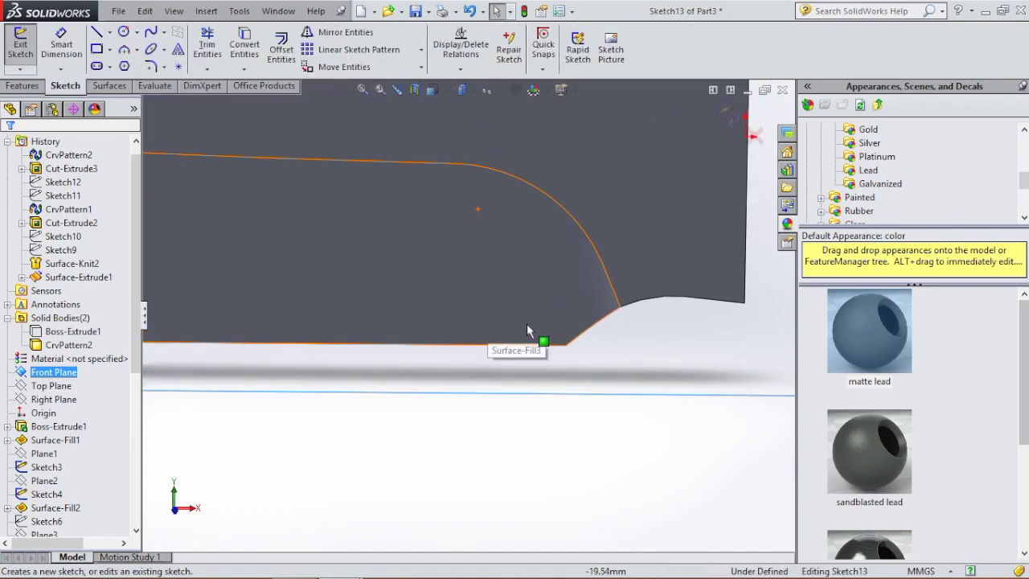
pyautogui.press('space')
pyautogui.click(698, 504)
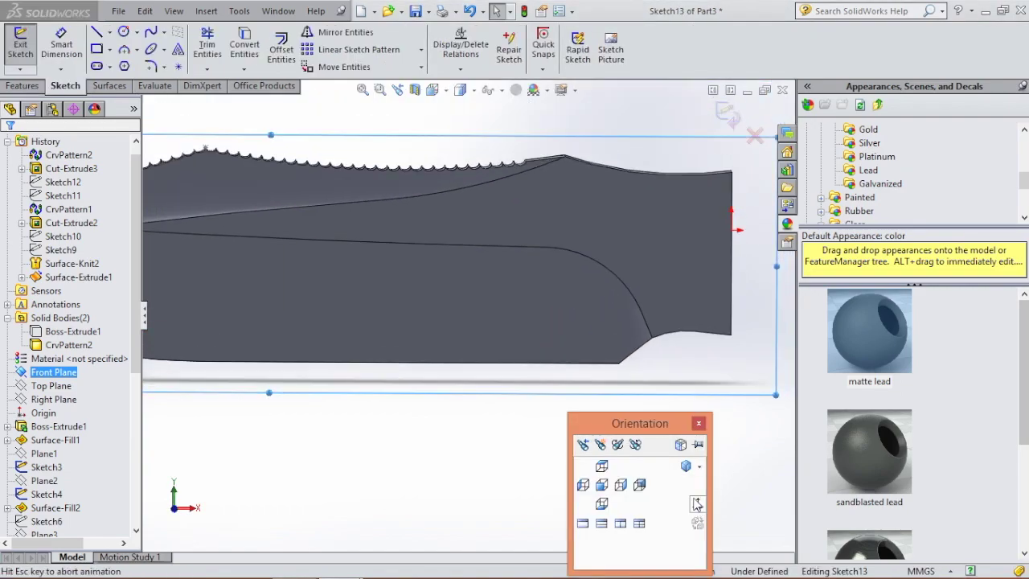
pyautogui.scroll(-3, 647, 393)
pyautogui.click(245, 44)
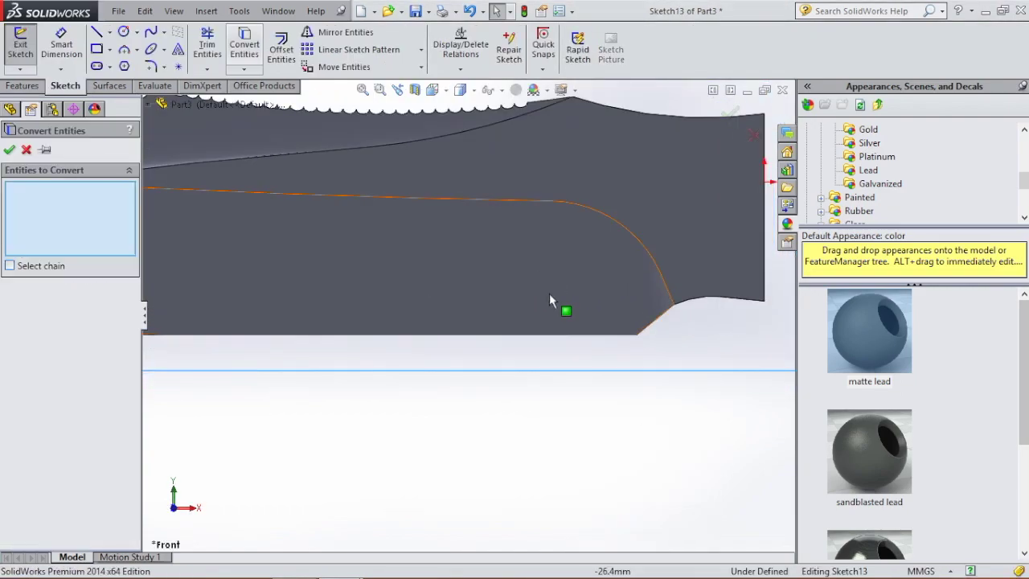
pyautogui.click(559, 336)
pyautogui.click(10, 150)
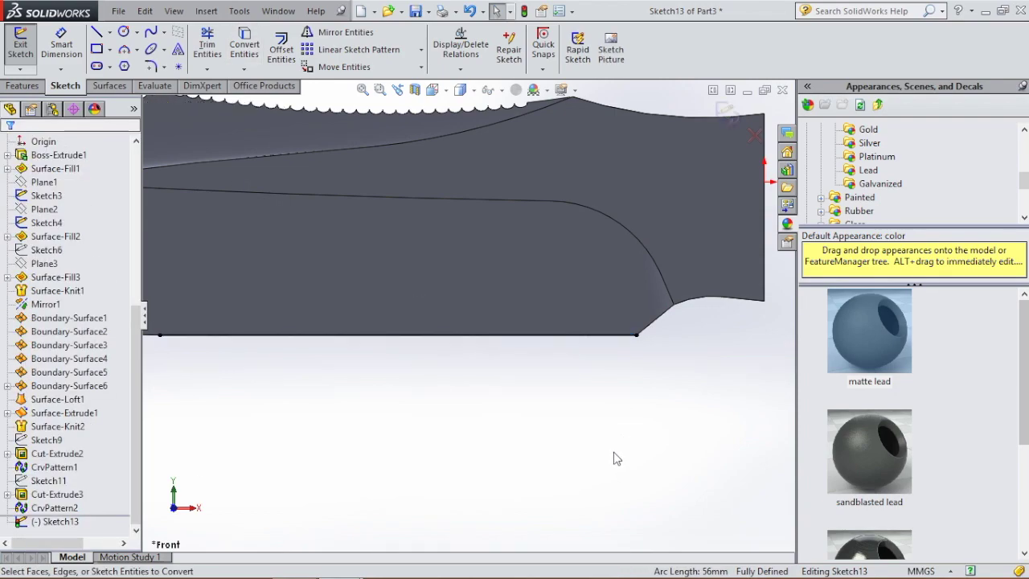
pyautogui.click(726, 112)
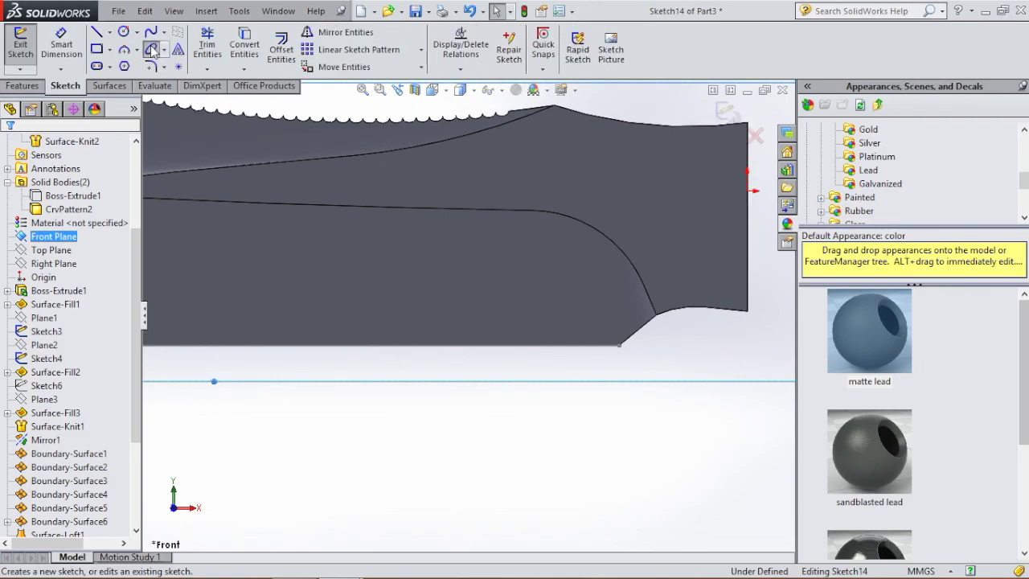
# Step: In a new Front Plane sketch, draw an ellipse about 4.8 by 3.9 mm centred on the cutting edge, ending at its heel corner
pyautogui.click(151, 50)
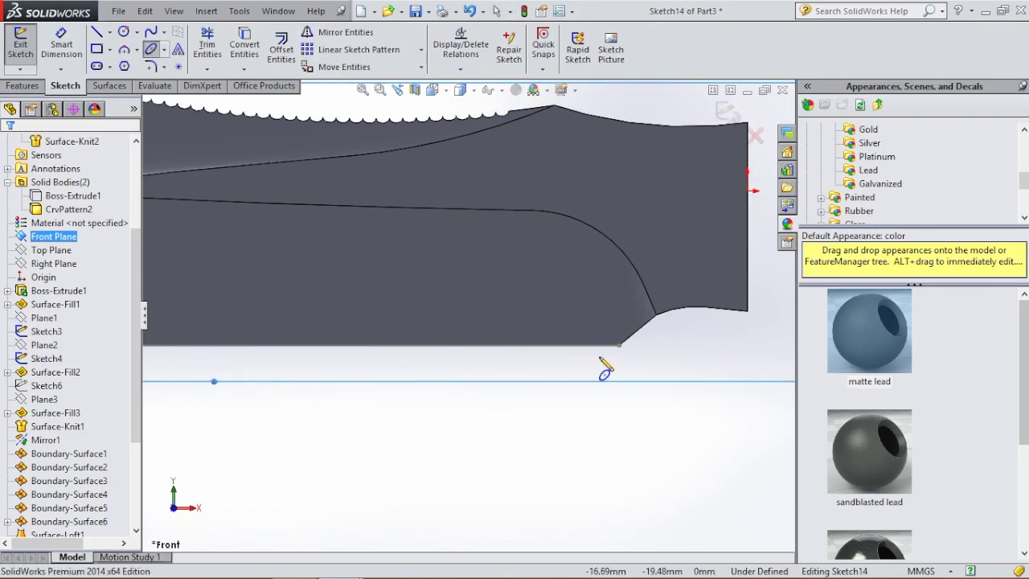
pyautogui.scroll(-2, 606, 368)
pyautogui.click(547, 313)
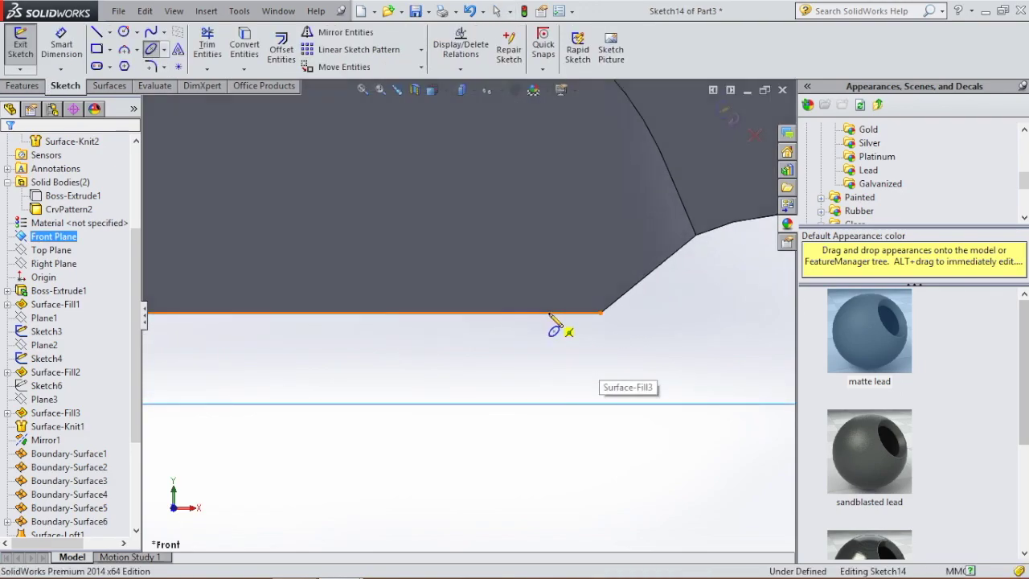
pyautogui.click(600, 312)
pyautogui.click(584, 352)
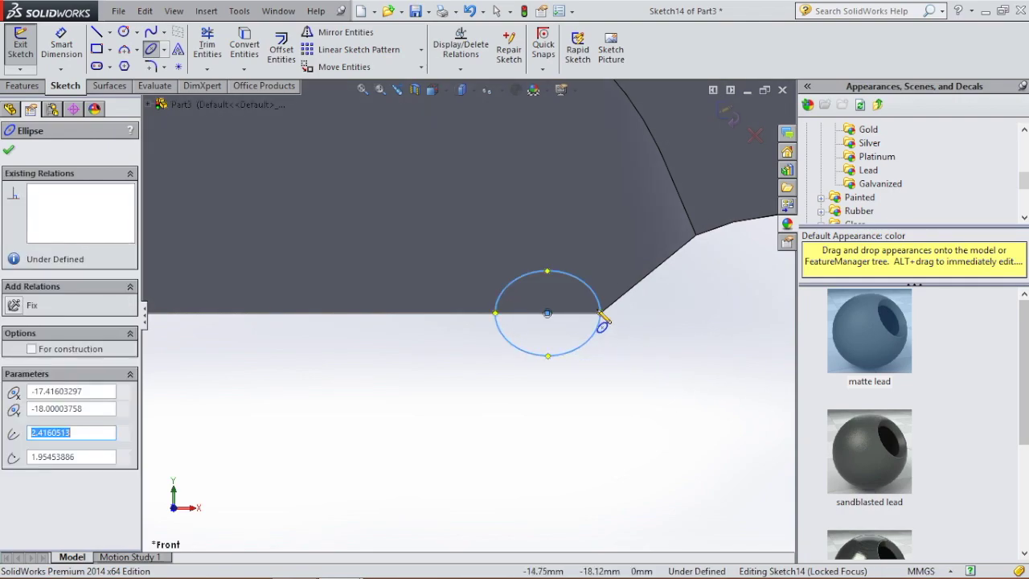
pyautogui.press('Escape')
# Step: Dimension the ellipse to 2.5 mm across its vertical axis and 5 mm along its horizontal axis
pyautogui.click(60, 44)
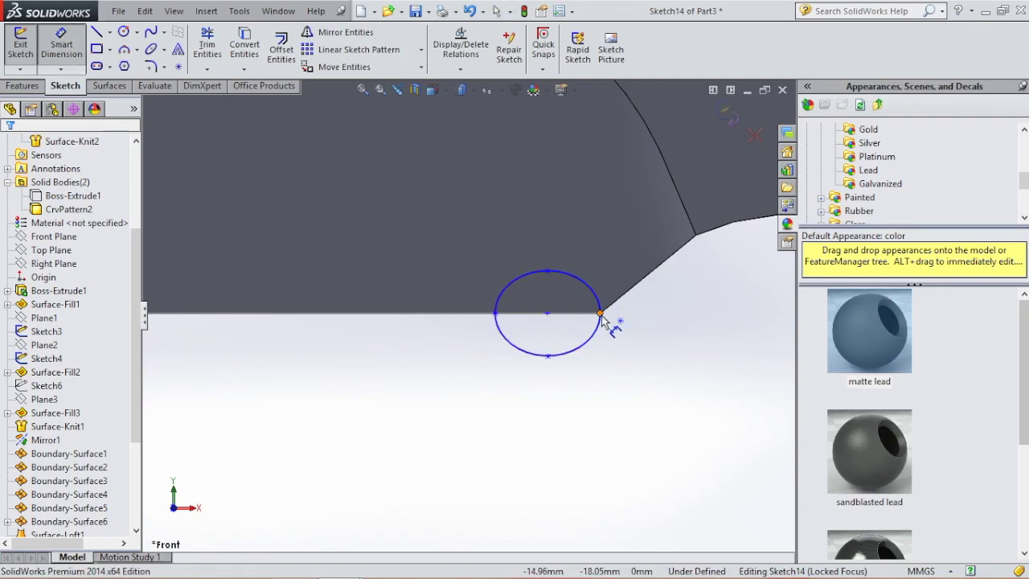
pyautogui.click(547, 355)
pyautogui.click(547, 271)
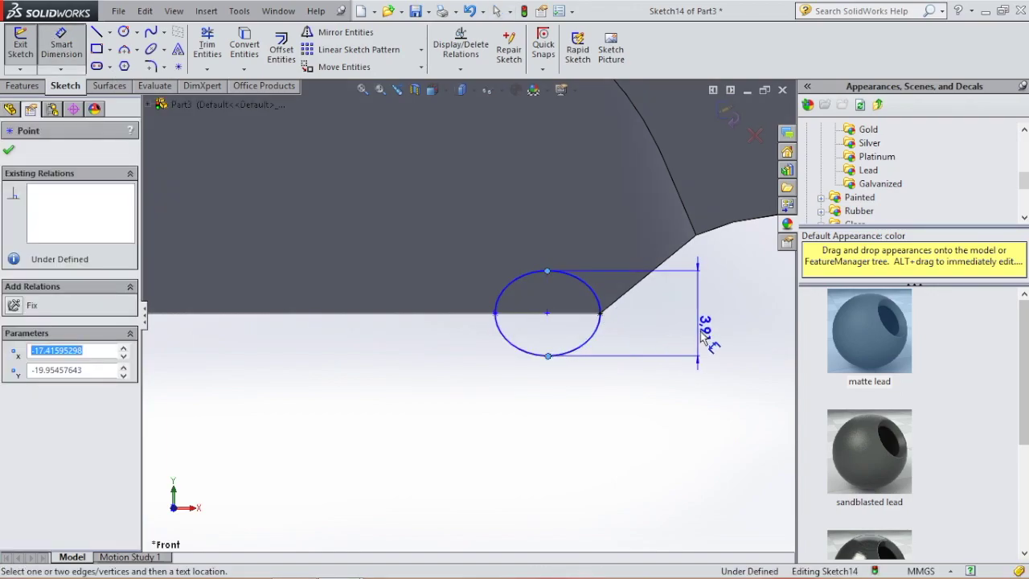
pyautogui.click(704, 338)
pyautogui.write('2.5')
pyautogui.press('Return')
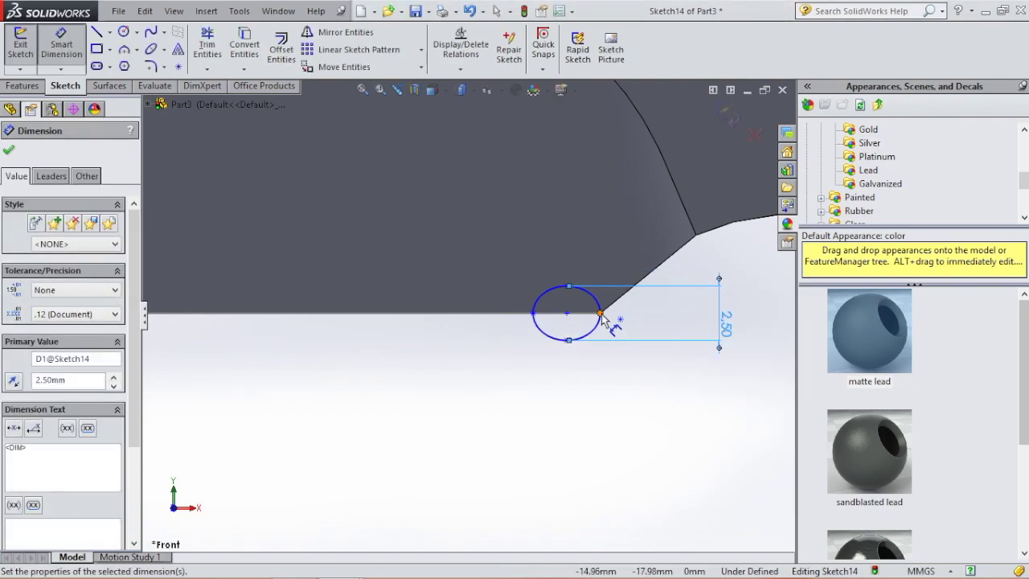
pyautogui.click(600, 313)
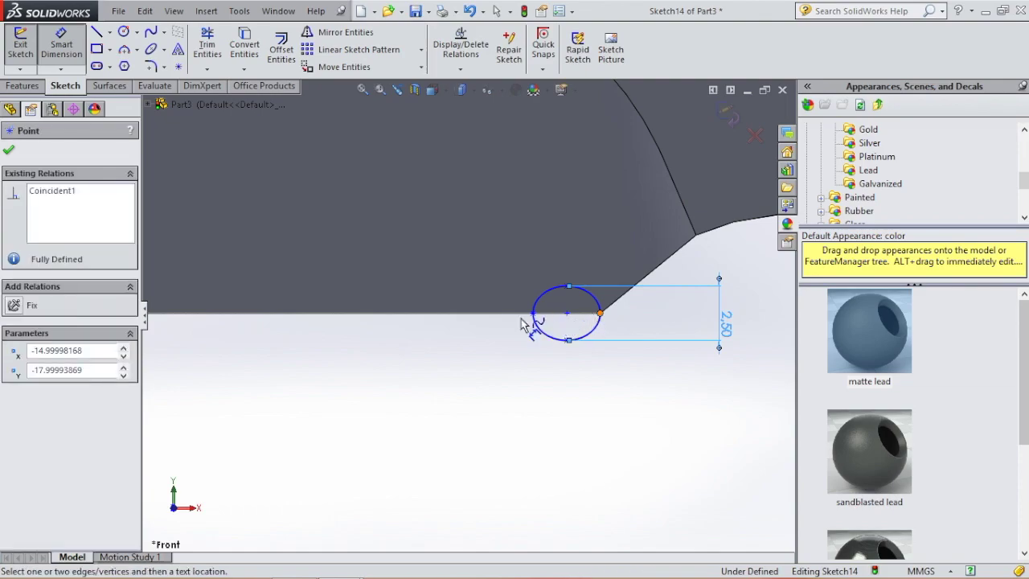
pyautogui.click(533, 312)
pyautogui.click(592, 391)
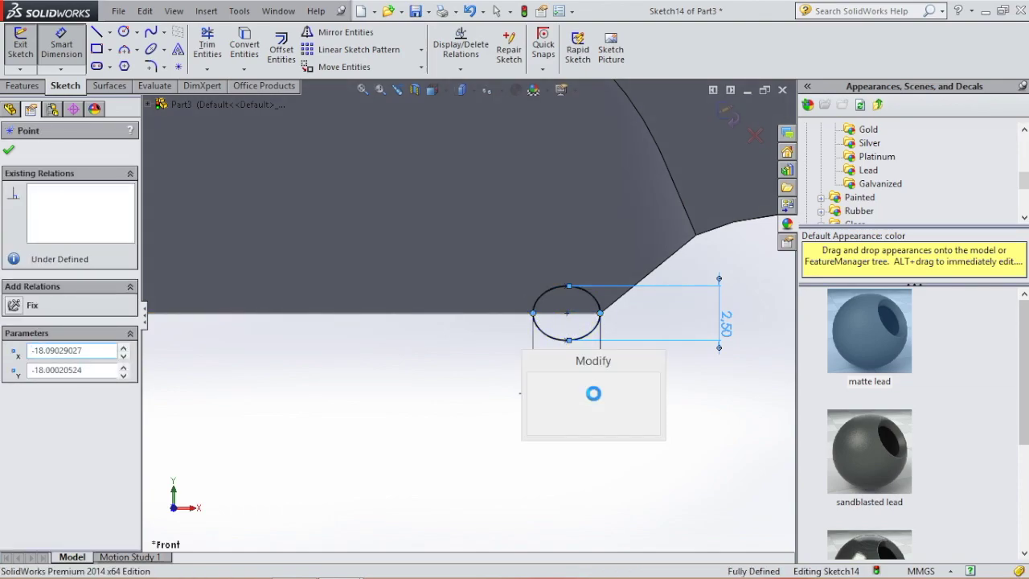
pyautogui.write('5')
pyautogui.press('Return')
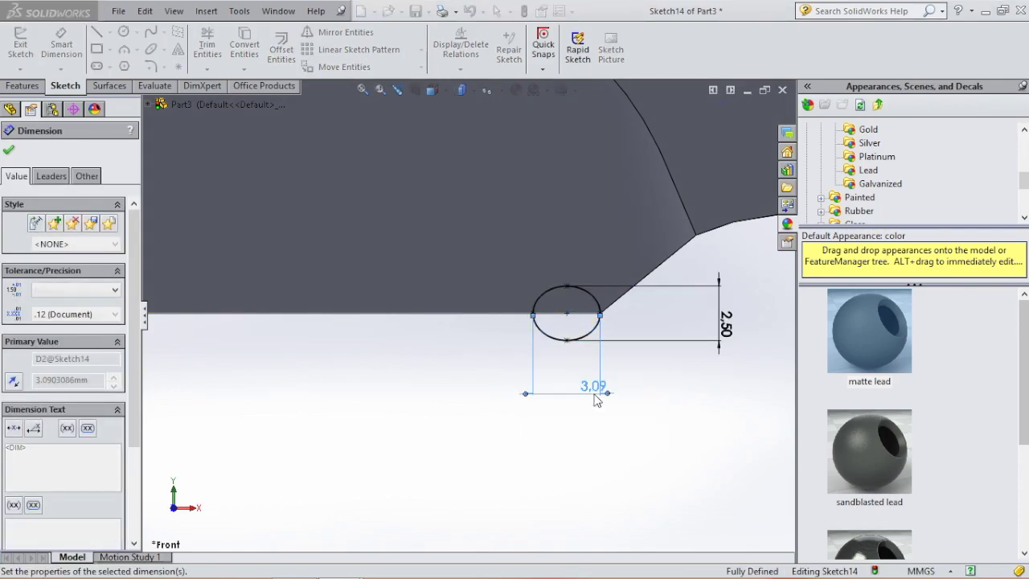
pyautogui.press('Escape')
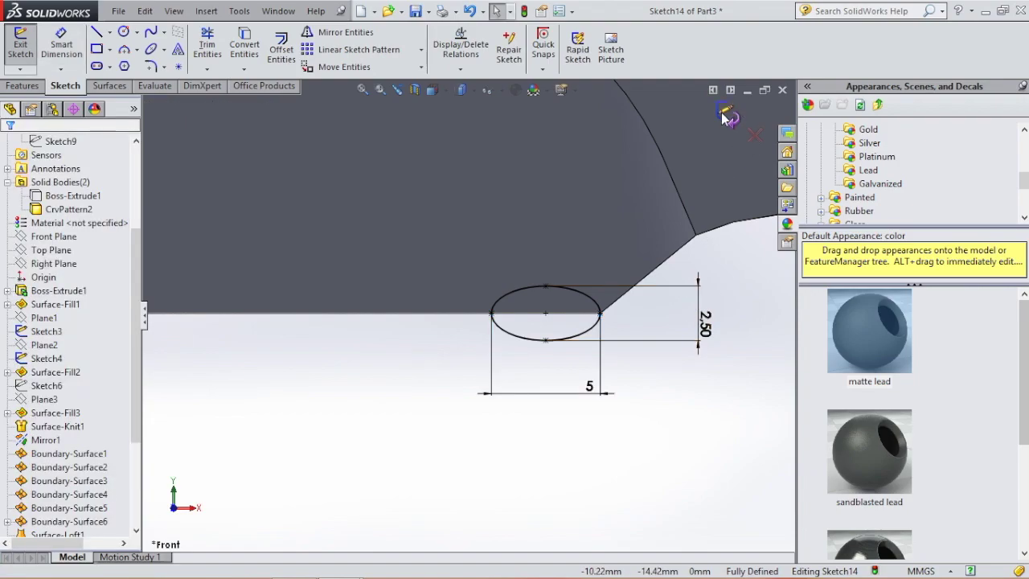
# Step: Cut-extrude the ellipse through the cutting edge in both directions, using a blind depth of 2.25 mm each way
pyautogui.click(21, 86)
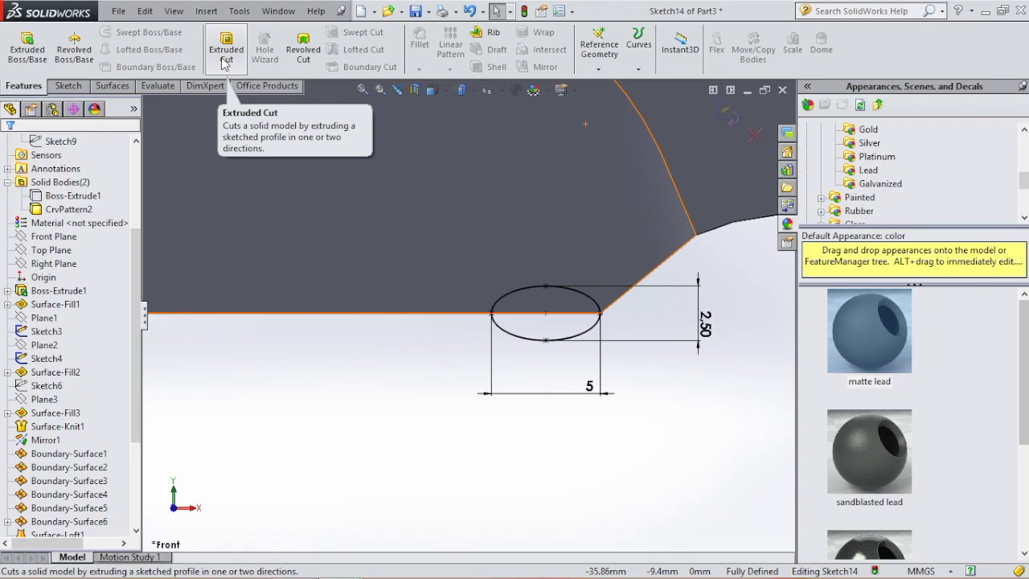
pyautogui.click(226, 56)
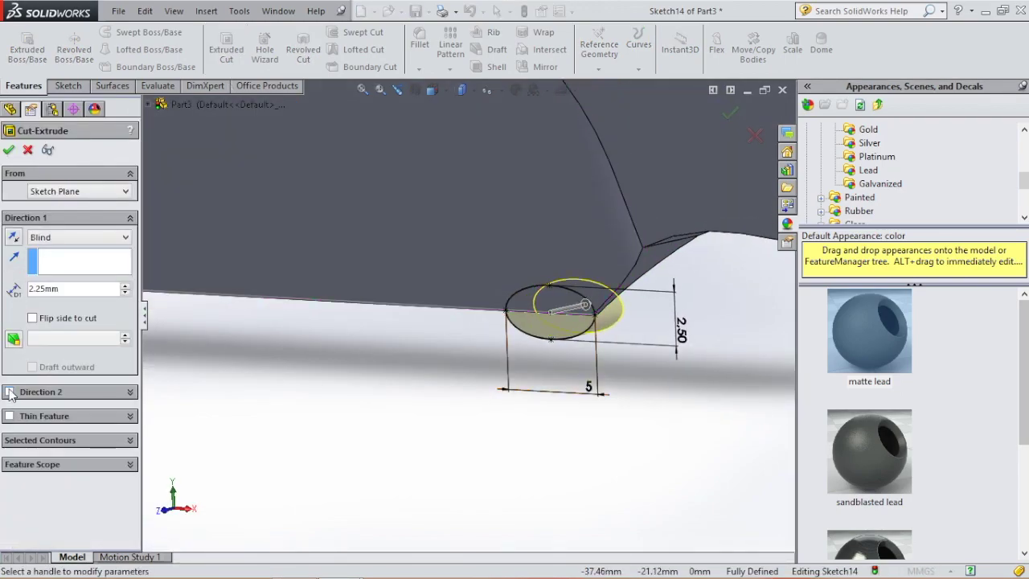
pyautogui.click(10, 392)
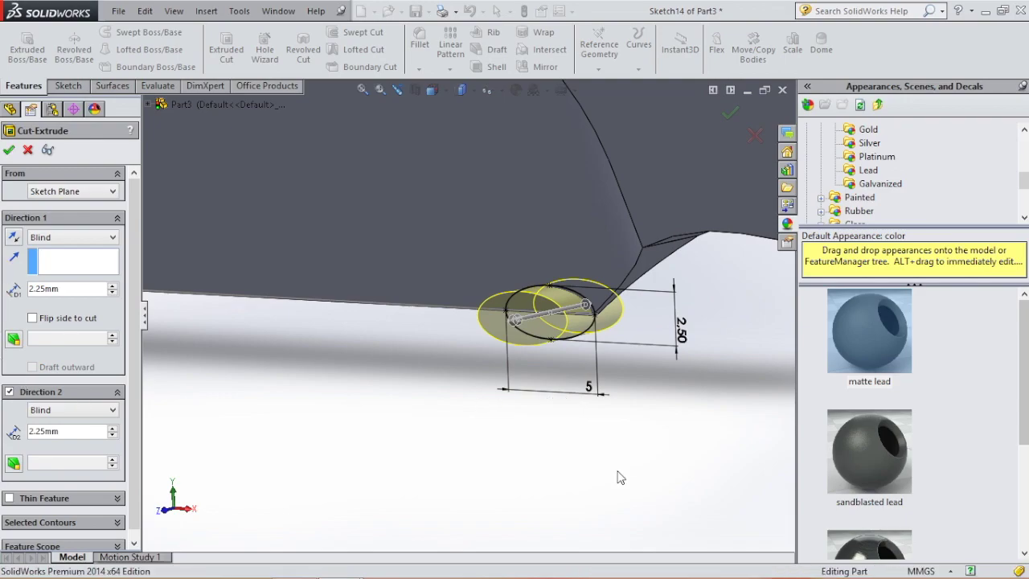
pyautogui.press('Return')
# Step: In a new Front Plane sketch, draw an ellipse about 3.9 by 2.7 mm centred on the cutting edge, touching the notch's inner end
pyautogui.scroll(3, 608, 408)
pyautogui.moveTo(608, 407); pyautogui.dragTo(625, 393, button='middle')
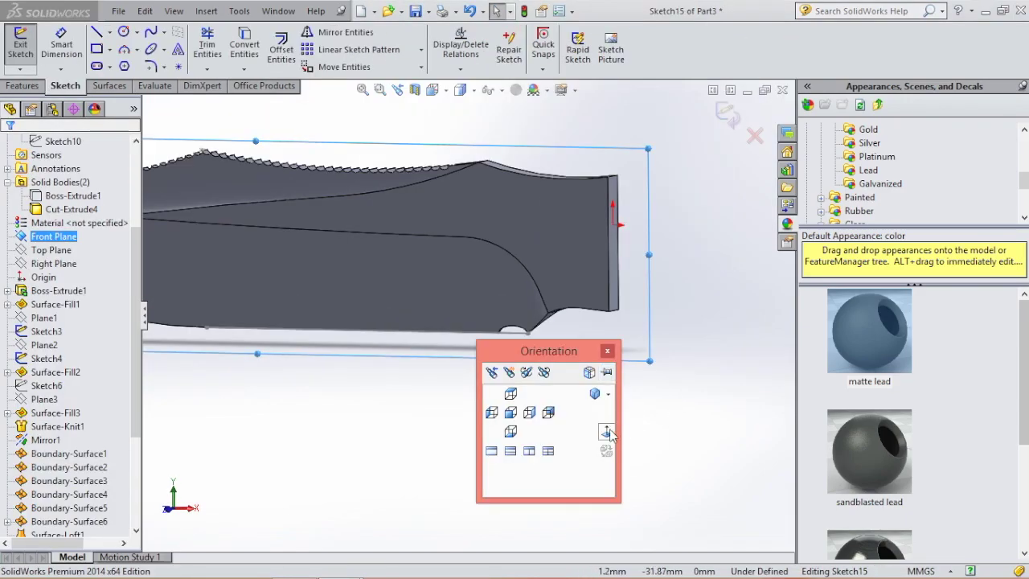
pyautogui.click(607, 433)
pyautogui.scroll(-8, 595, 386)
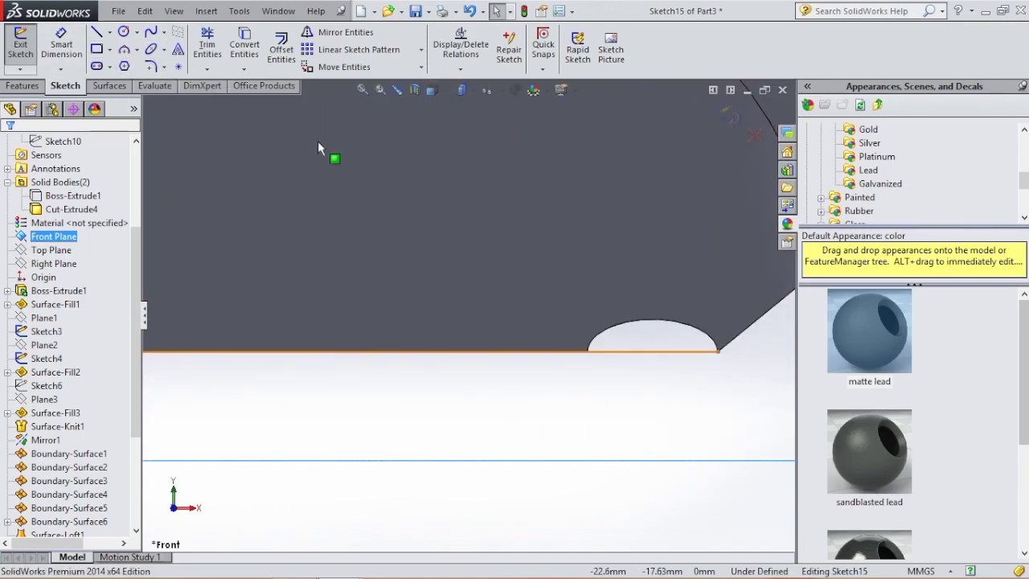
pyautogui.click(137, 50)
pyautogui.click(150, 50)
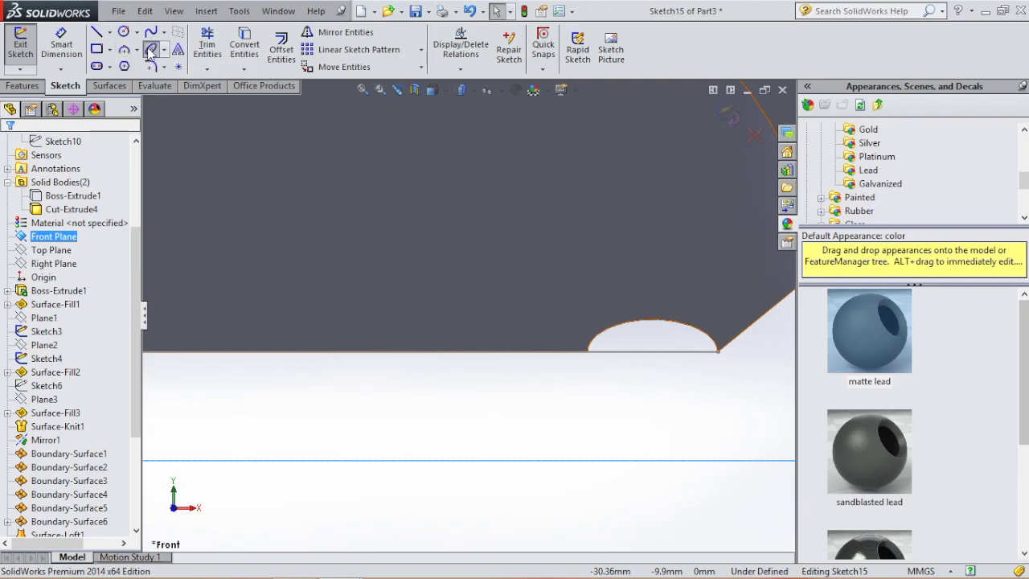
pyautogui.click(162, 50)
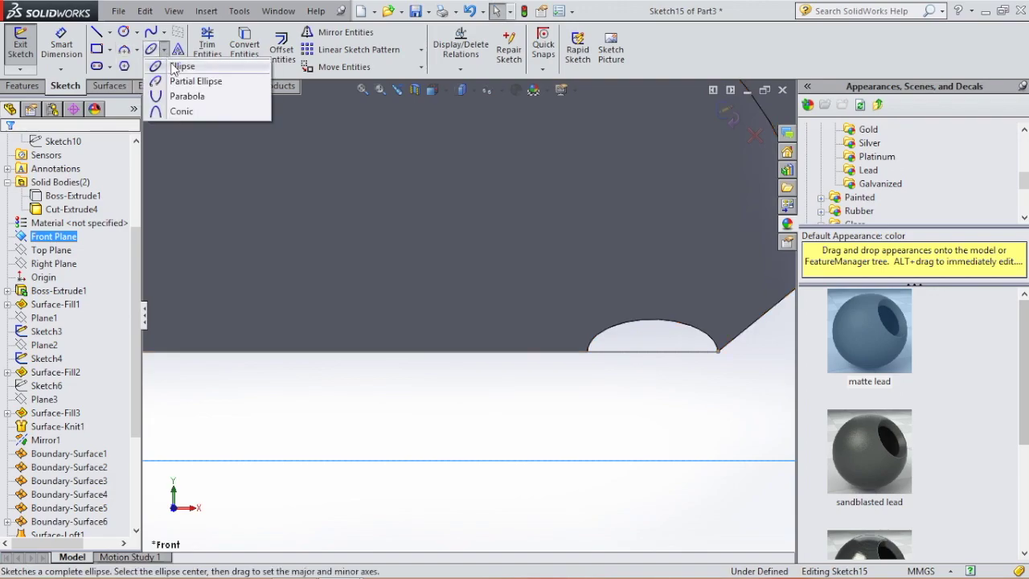
pyautogui.click(173, 64)
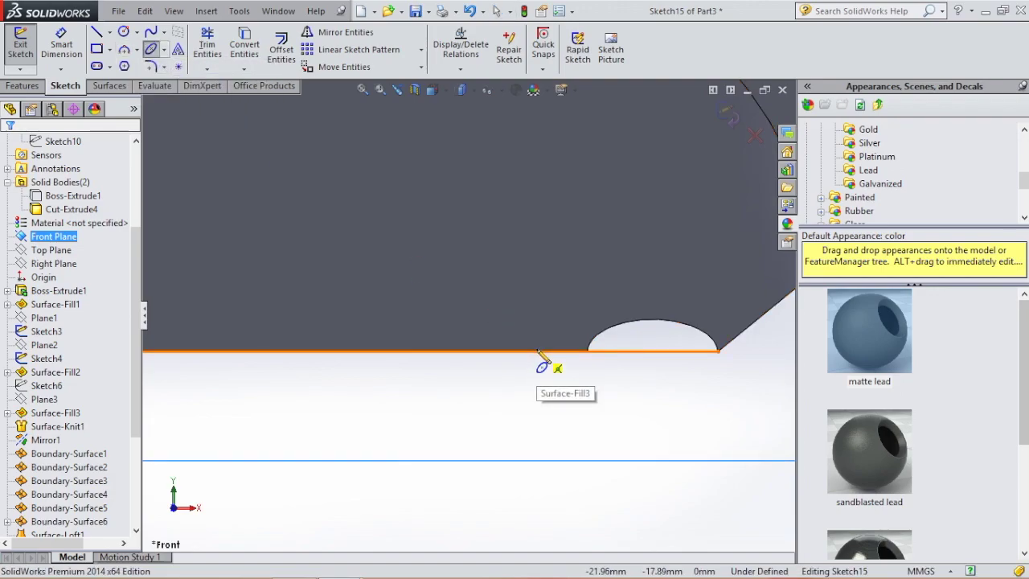
pyautogui.click(536, 351)
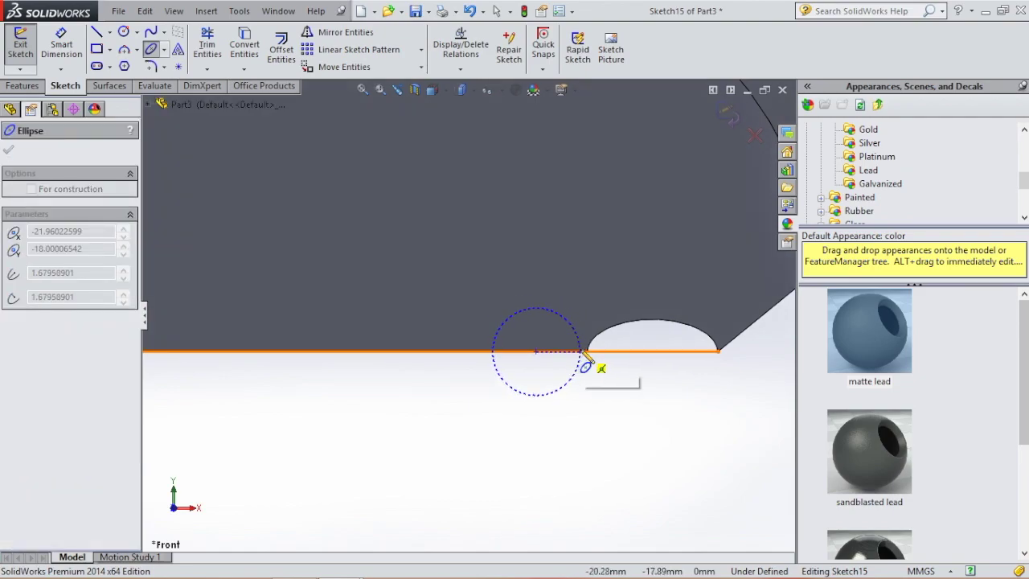
pyautogui.click(587, 351)
pyautogui.click(573, 378)
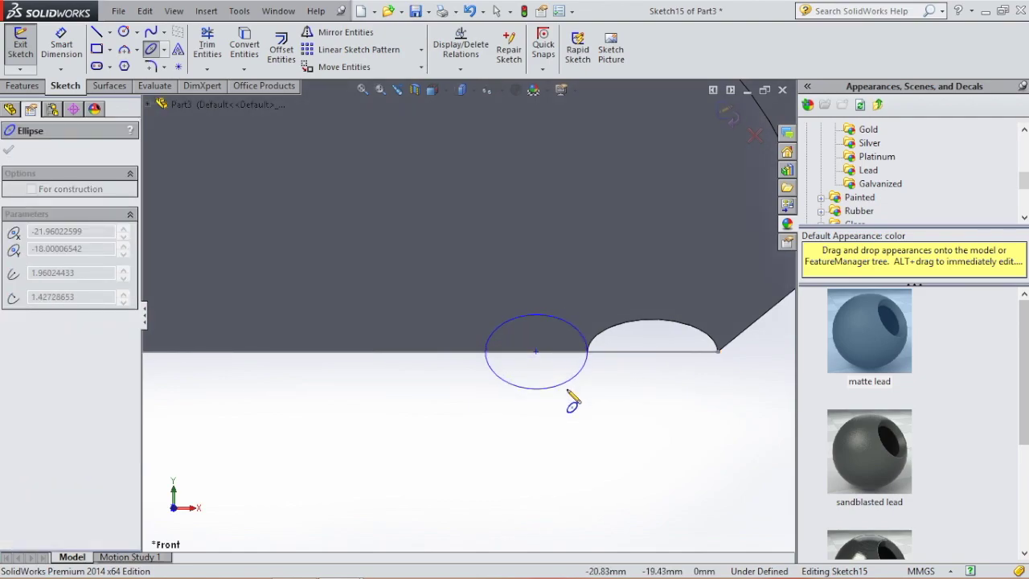
pyautogui.click(576, 398)
pyautogui.press('Escape')
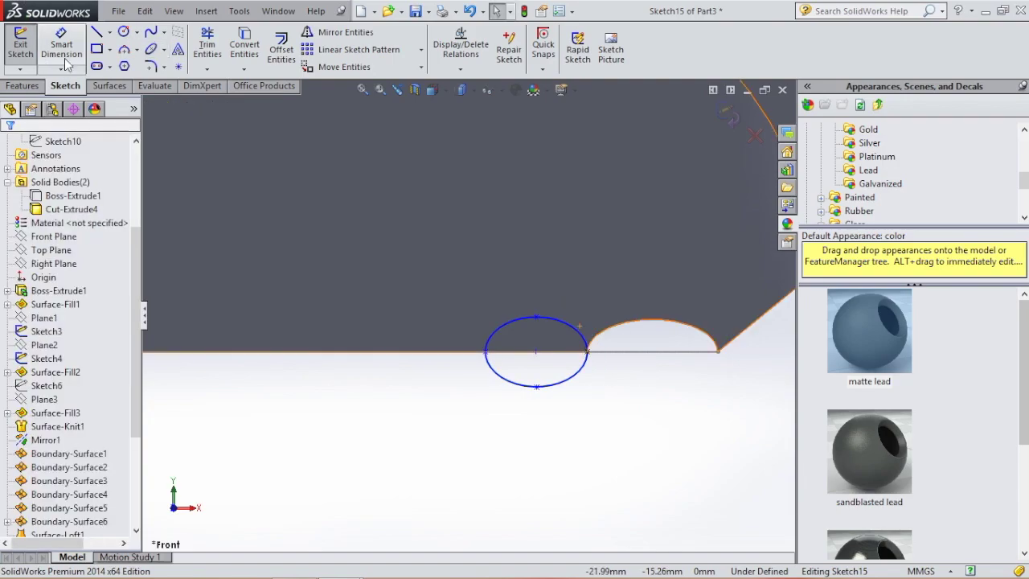
# Step: Draw a second ellipse about 6.2 by 2.7 mm centred on the cutting edge, touching the first ellipse's end on the tip side
pyautogui.click(66, 61)
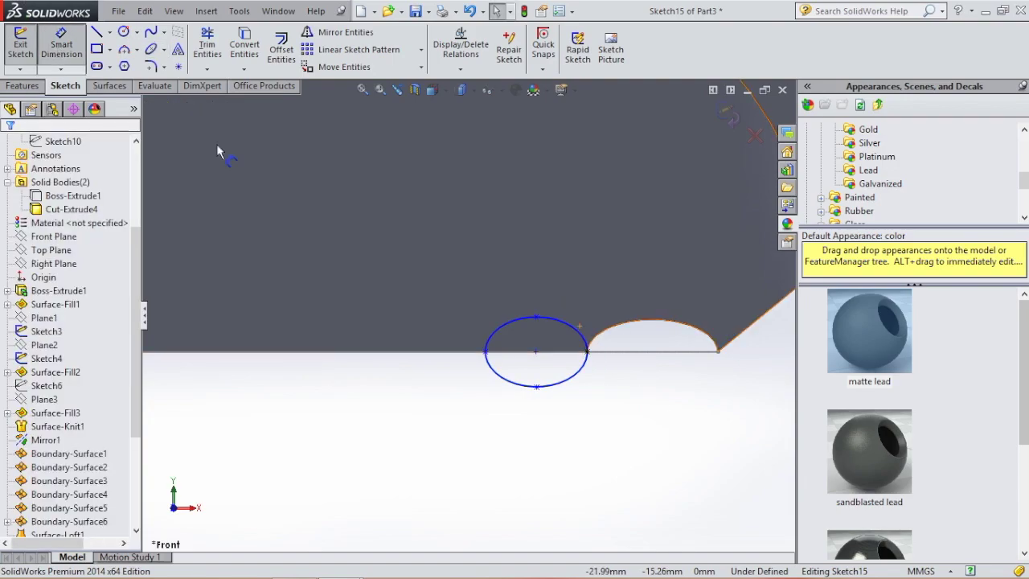
pyautogui.click(153, 50)
pyautogui.click(483, 353)
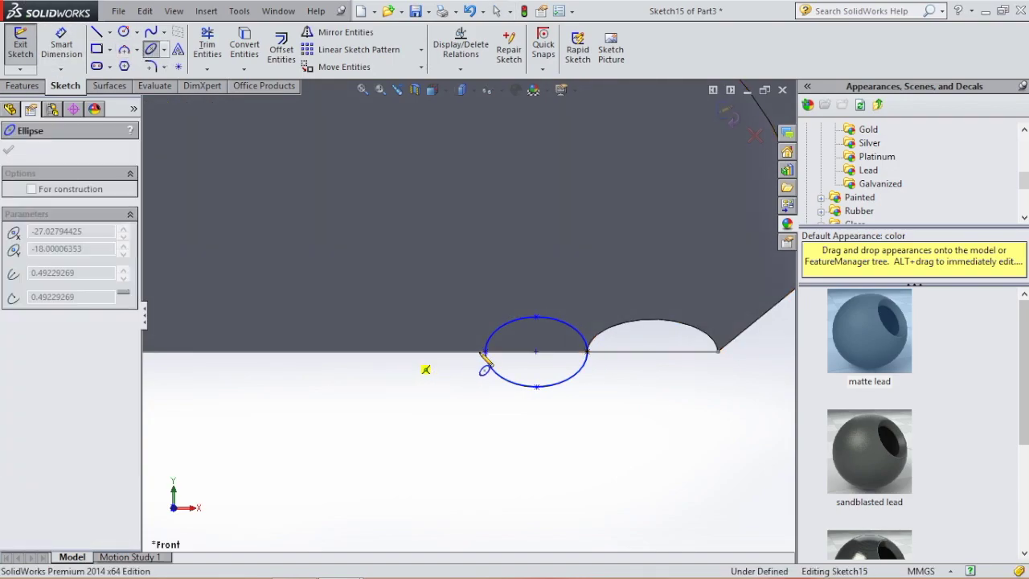
pyautogui.click(485, 352)
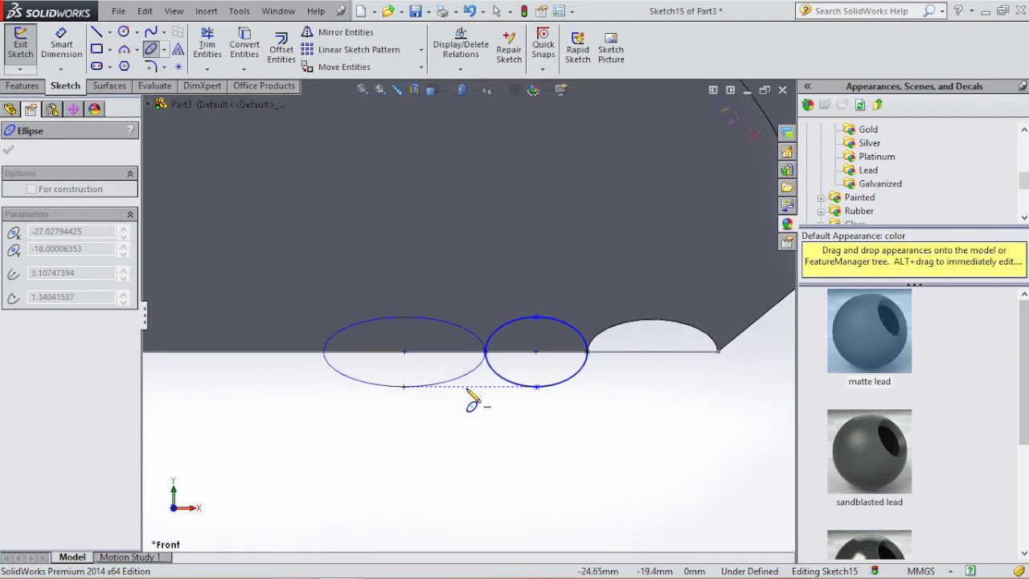
pyautogui.click(468, 390)
pyautogui.press('Escape')
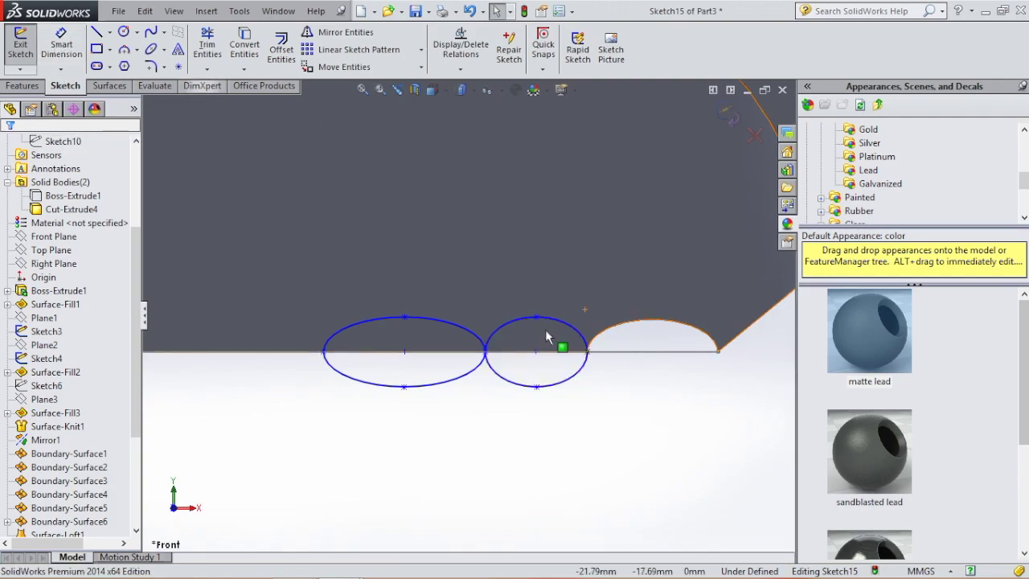
# Step: Dimension both new ellipses to 2.5 mm across their vertical axes
pyautogui.click(61, 46)
pyautogui.click(536, 318)
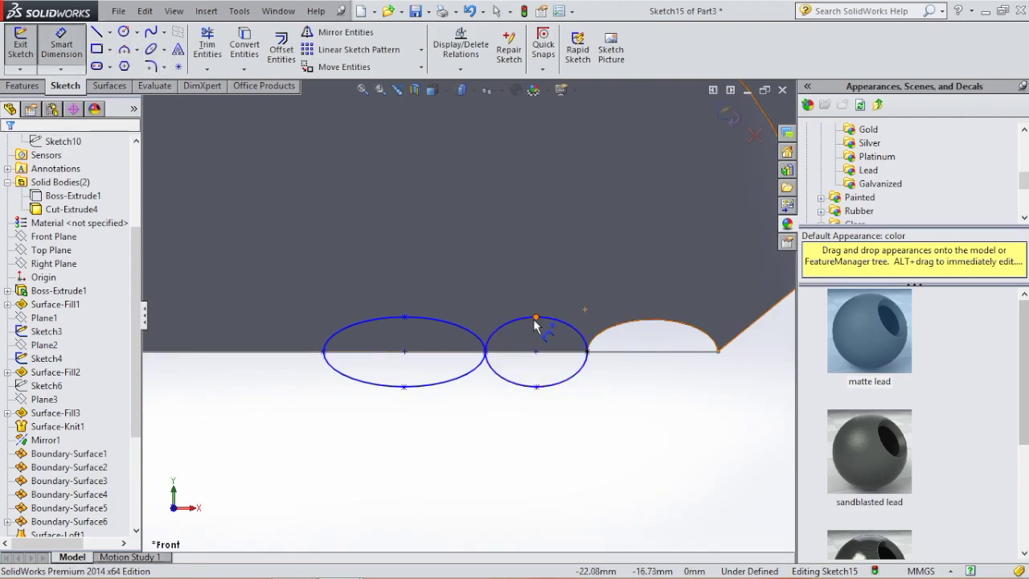
pyautogui.click(536, 386)
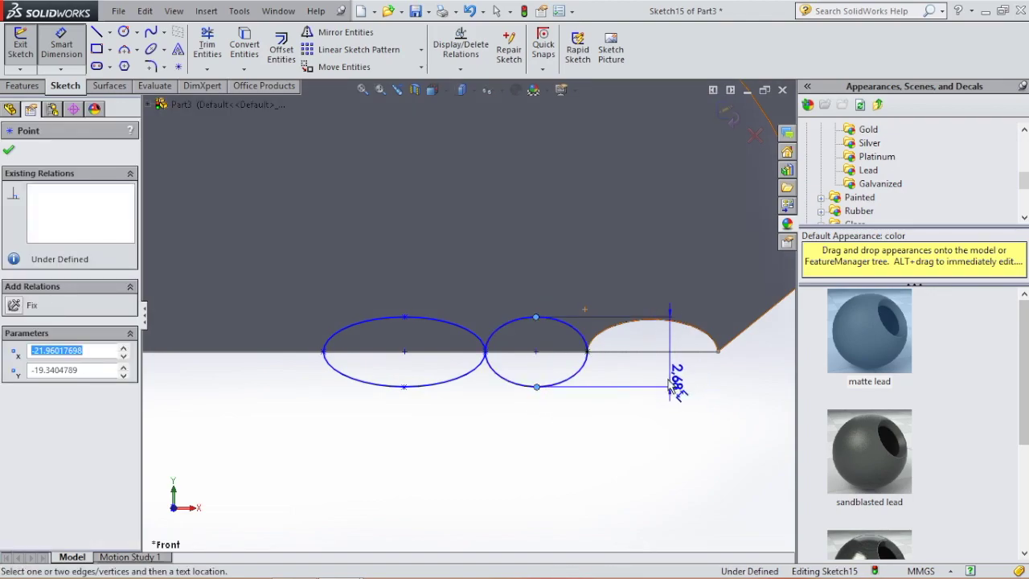
pyautogui.click(668, 378)
pyautogui.write('2.5')
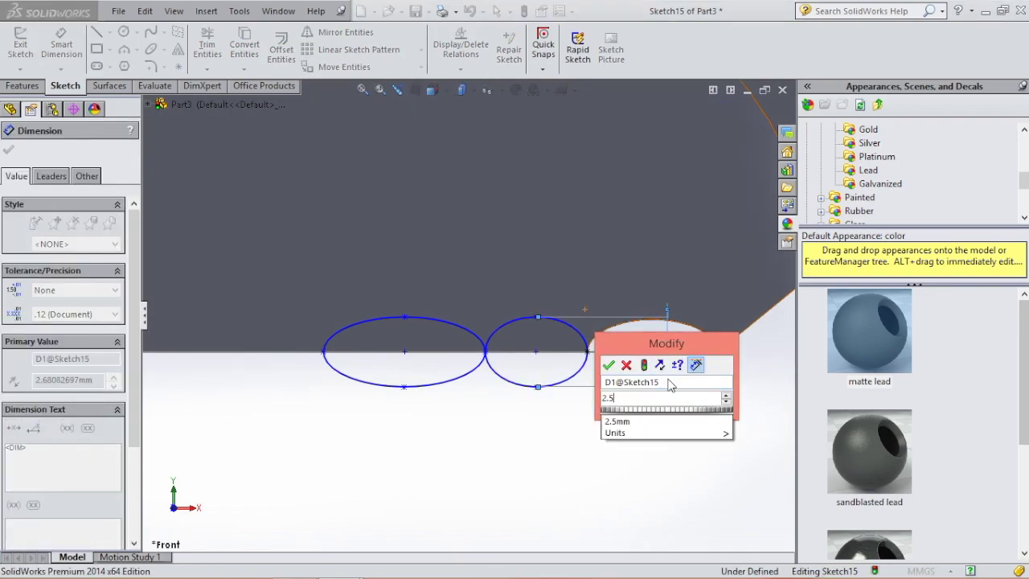
pyautogui.press('Return')
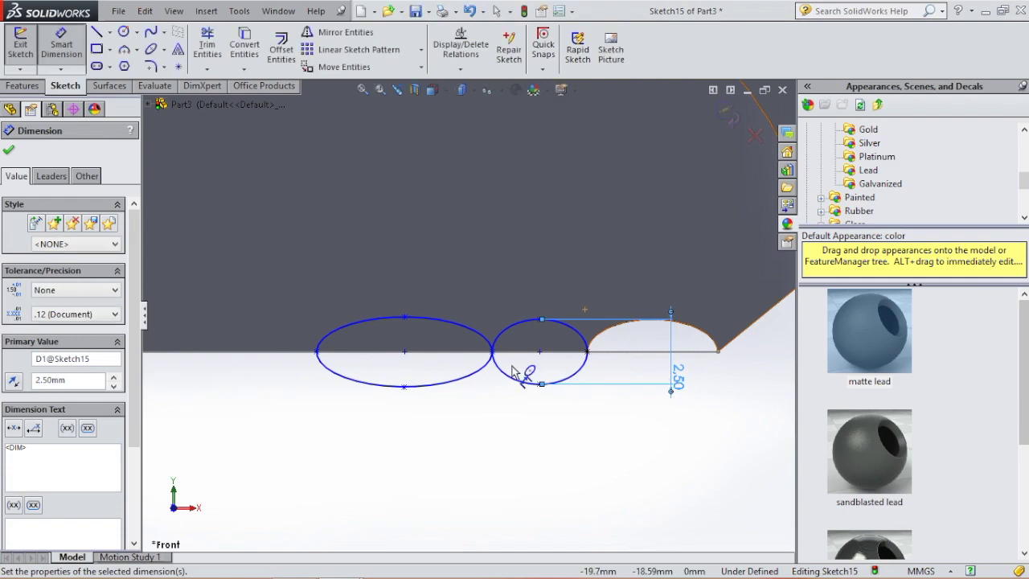
pyautogui.click(404, 317)
pyautogui.click(405, 387)
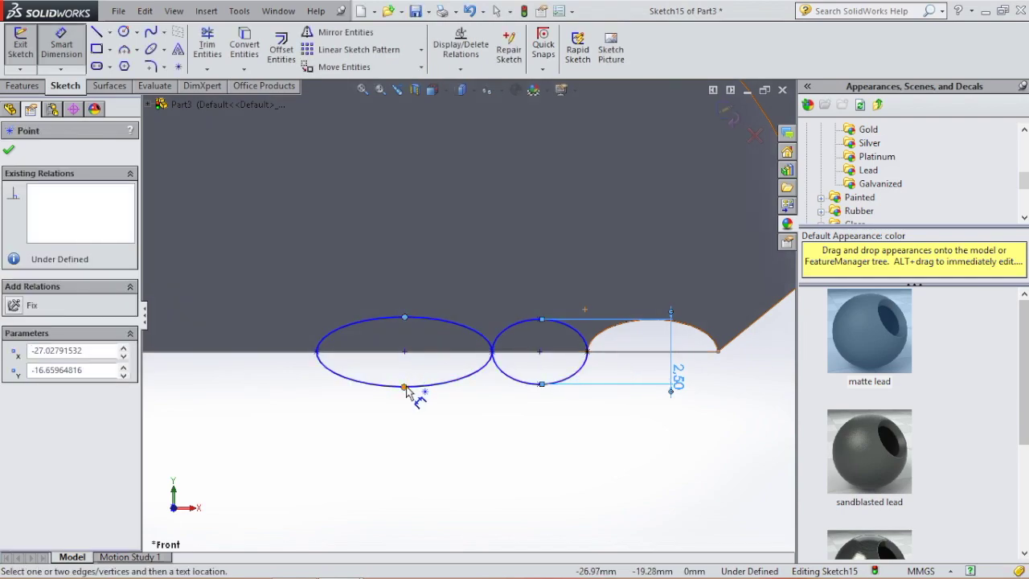
pyautogui.click(291, 406)
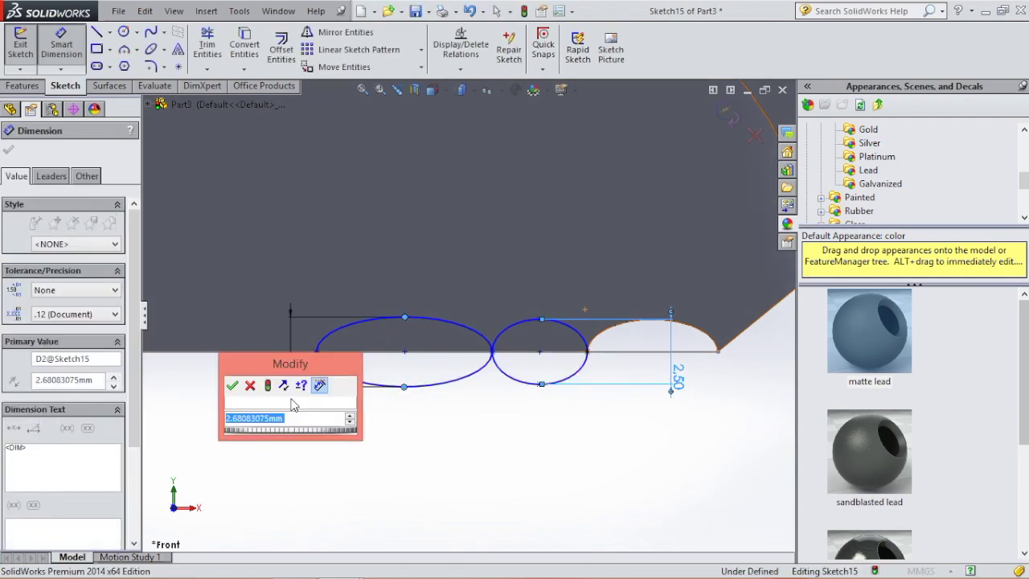
pyautogui.write('2.5')
pyautogui.press('Return')
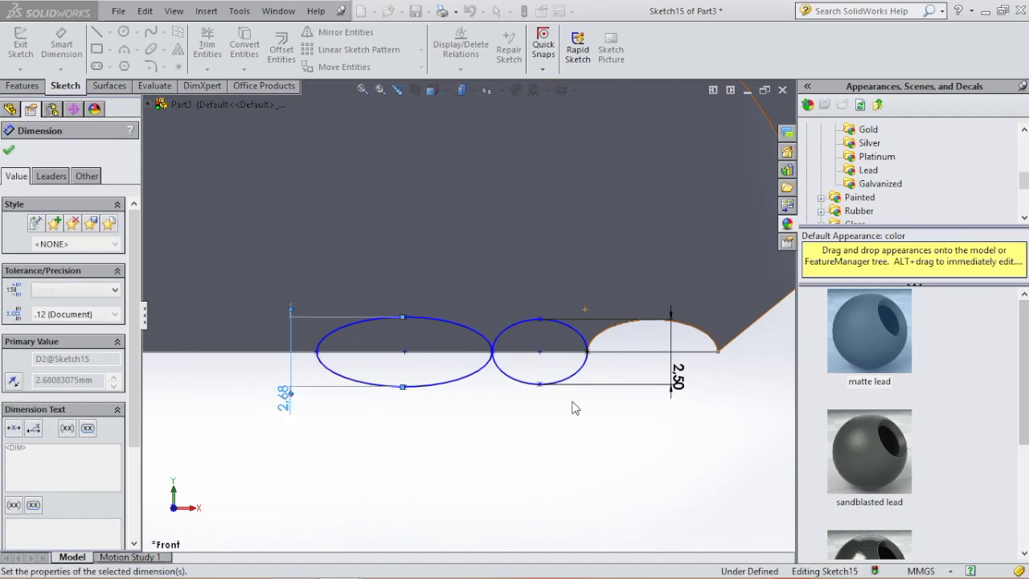
# Step: Dimension both ellipses to 3 mm along their horizontal axes
pyautogui.click(317, 352)
pyautogui.click(492, 352)
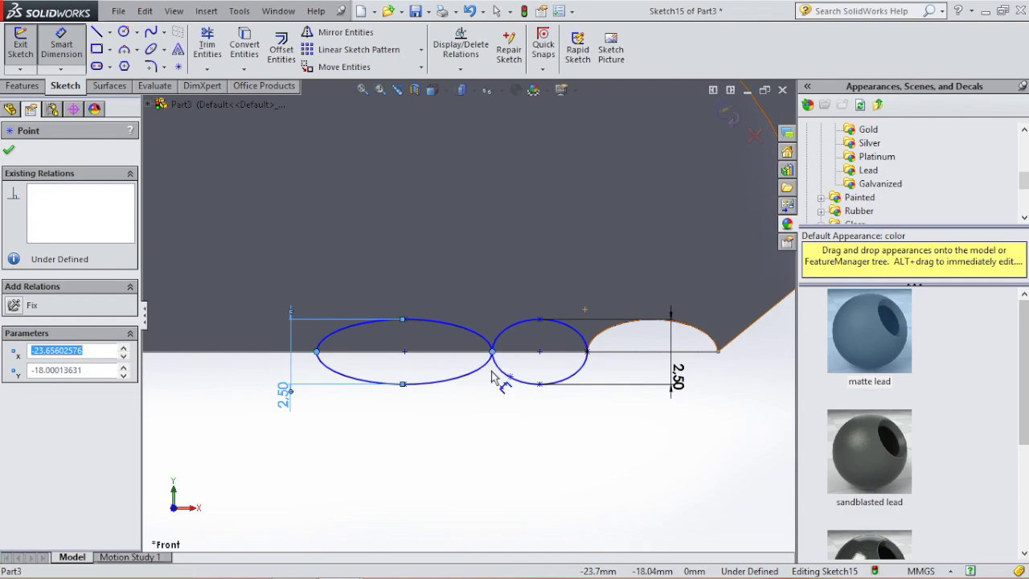
pyautogui.click(472, 458)
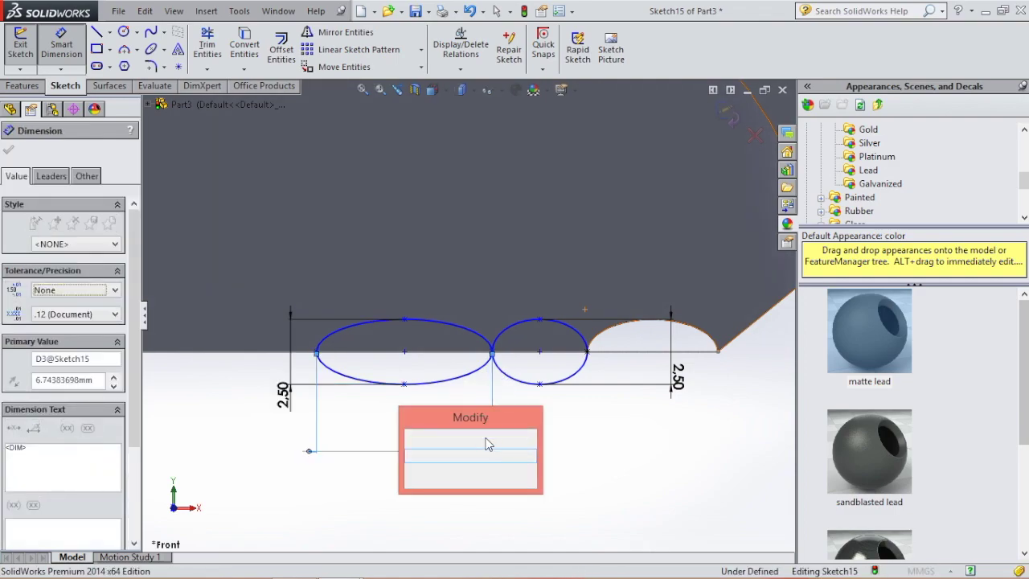
pyautogui.press('Return')
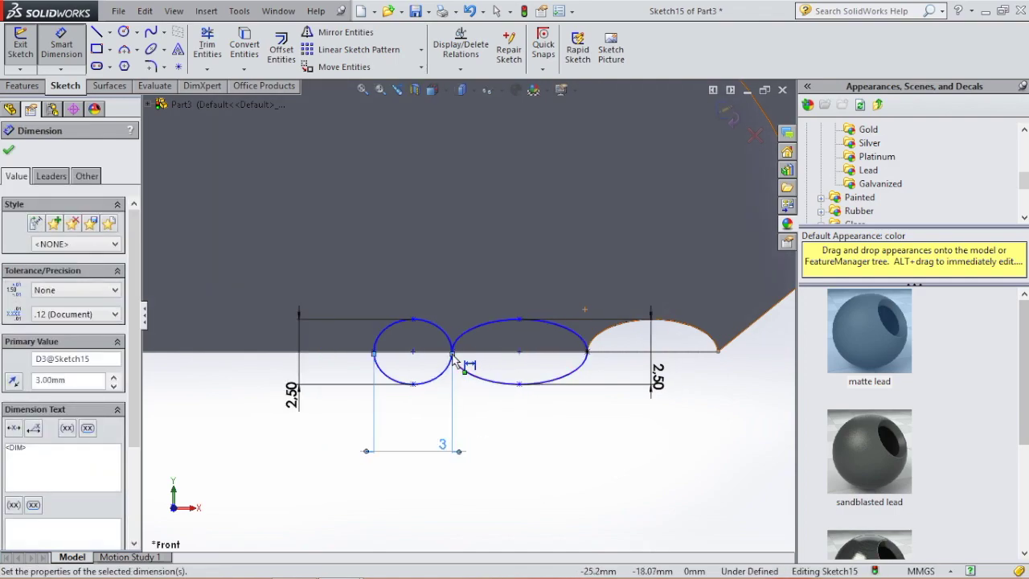
pyautogui.click(451, 352)
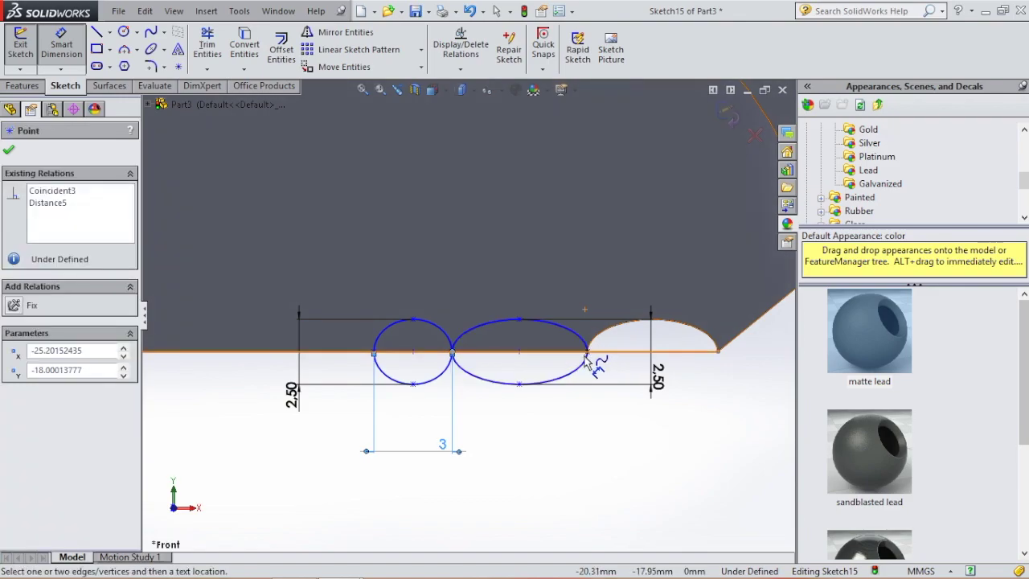
pyautogui.click(587, 351)
pyautogui.click(576, 448)
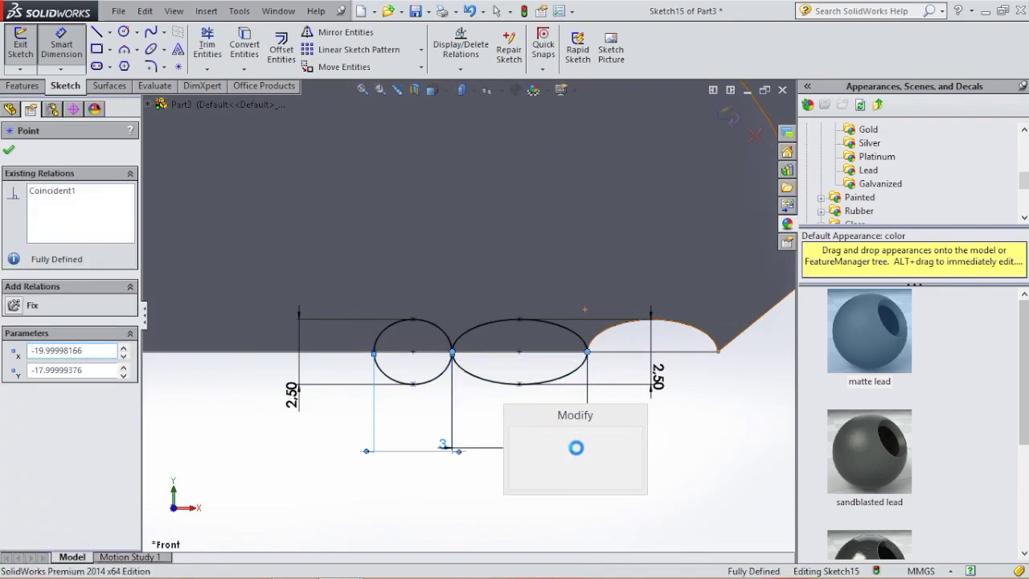
pyautogui.press('Return')
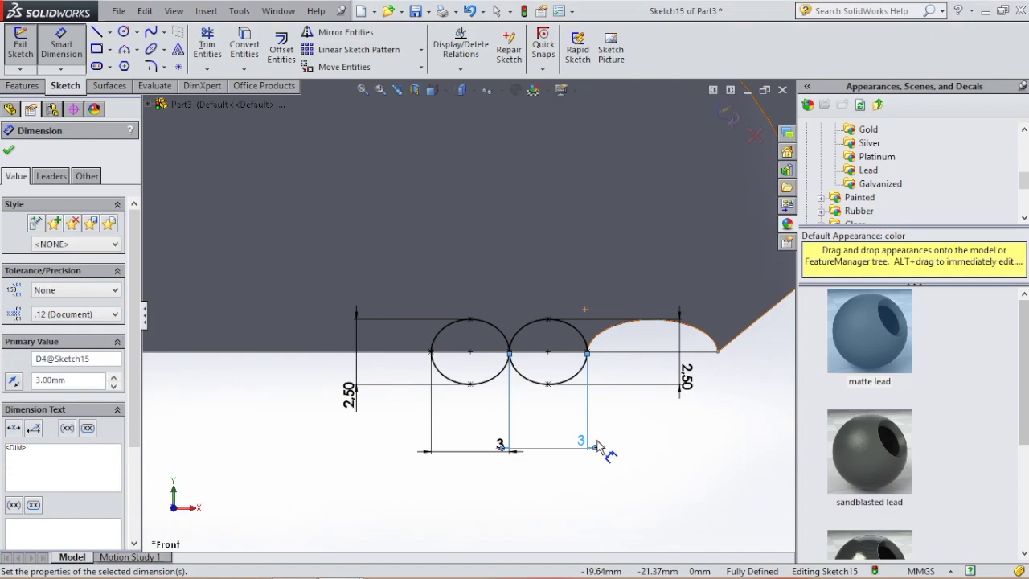
pyautogui.press('Escape')
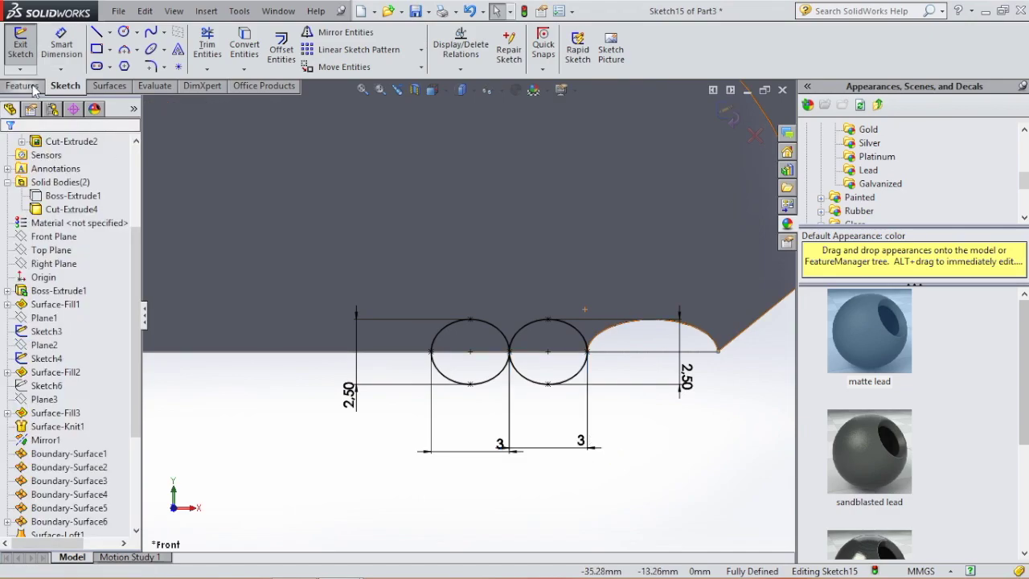
# Step: Cut-extrude both ellipses through the cutting edge in two directions, using a blind depth of 2.25 mm each way
pyautogui.click(33, 87)
pyautogui.click(226, 49)
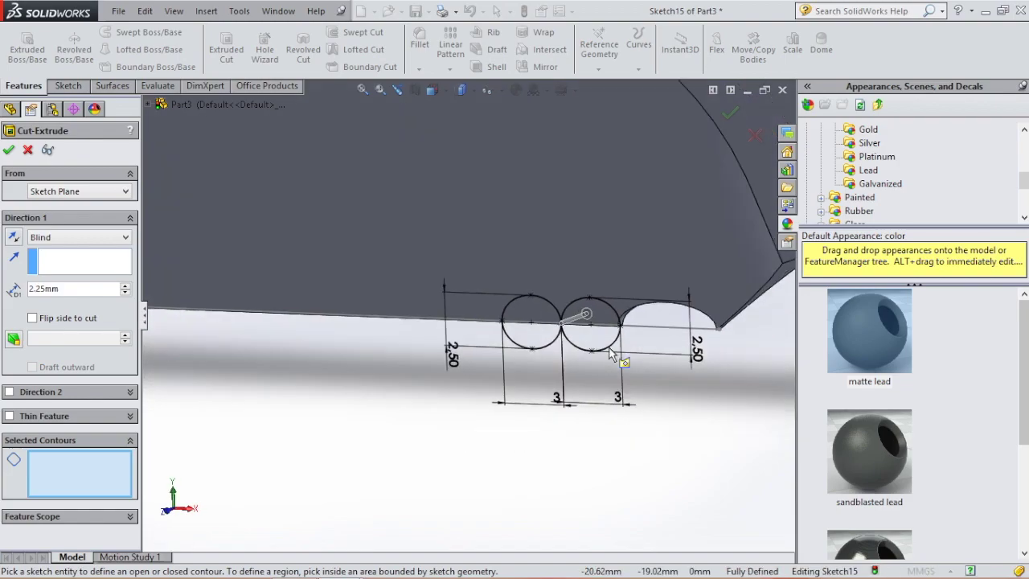
pyautogui.click(597, 338)
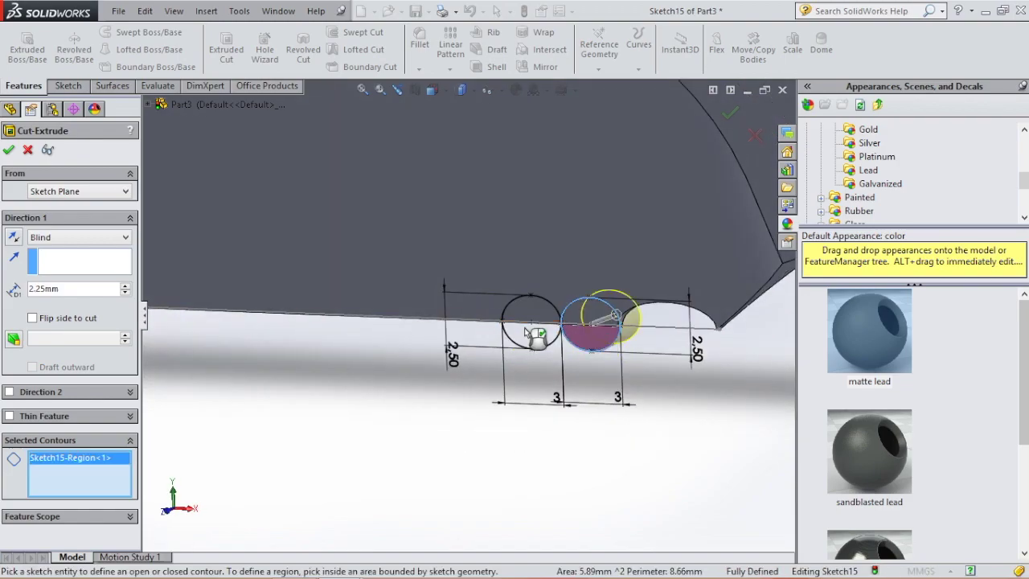
pyautogui.click(532, 336)
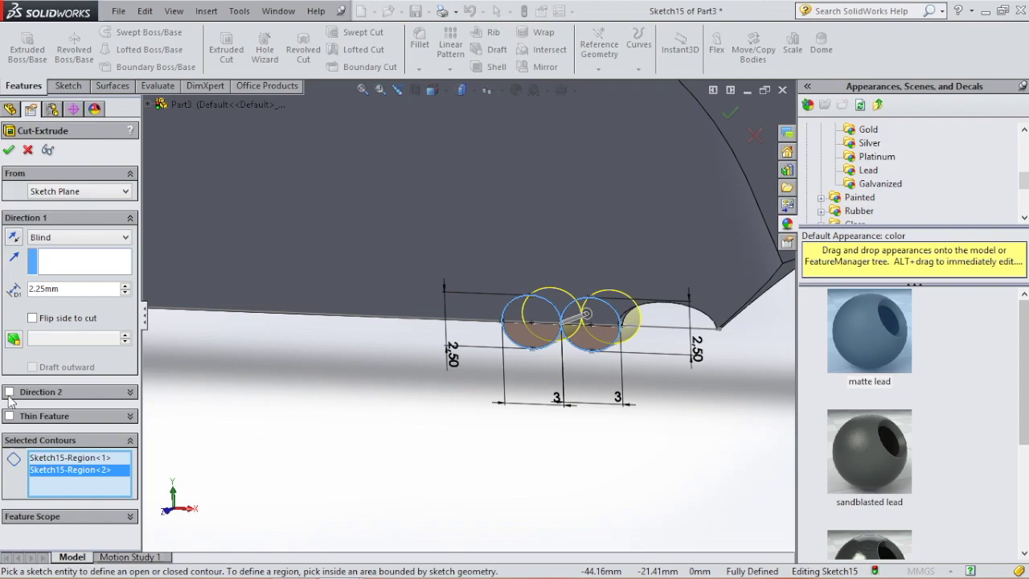
pyautogui.click(9, 392)
pyautogui.click(8, 150)
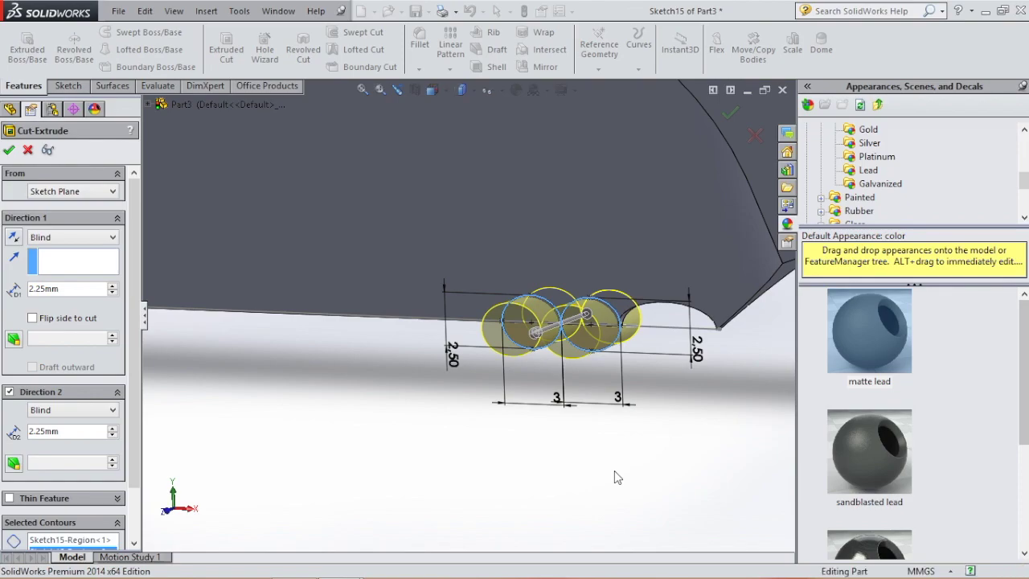
# Step: Start a Curve Driven Pattern along the cutting-edge sketch spline, with only the 5 mm wide notch as the feature to pattern
pyautogui.scroll(4, 614, 471)
pyautogui.keyDown('ctrl'); pyautogui.moveTo(461, 256); pyautogui.dragTo(521, 283, button='middle'); pyautogui.keyUp('ctrl')
pyautogui.click(450, 69)
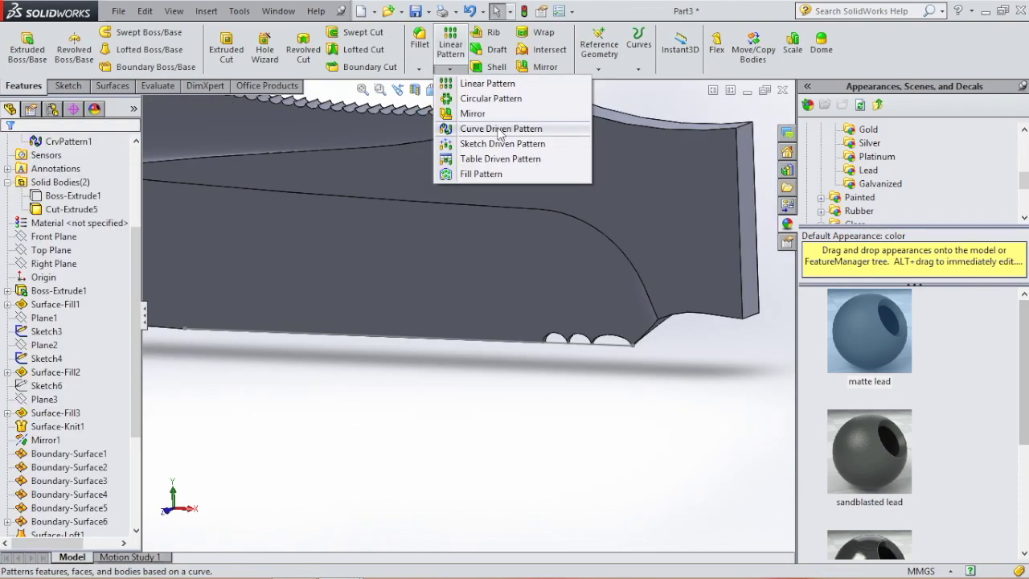
pyautogui.click(498, 131)
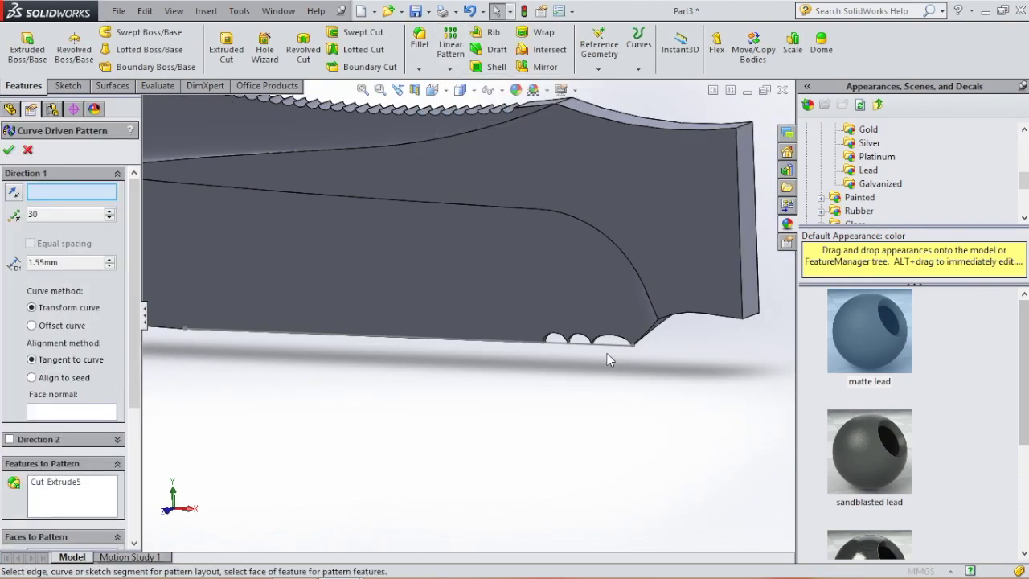
pyautogui.scroll(-5, 608, 354)
pyautogui.moveTo(609, 354); pyautogui.dragTo(625, 238, button='middle')
pyautogui.click(444, 354)
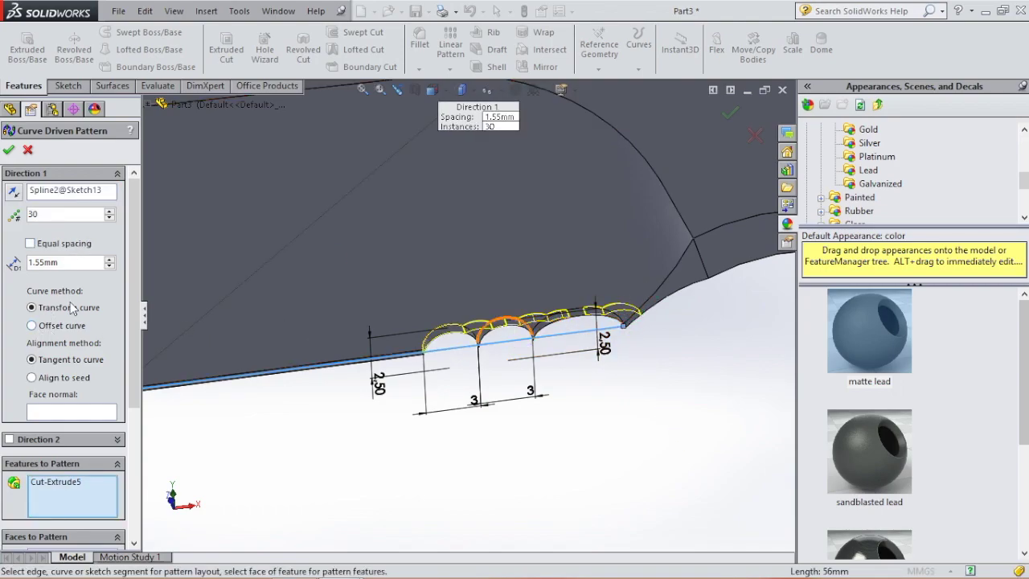
pyautogui.rightClick(70, 495)
pyautogui.click(138, 498)
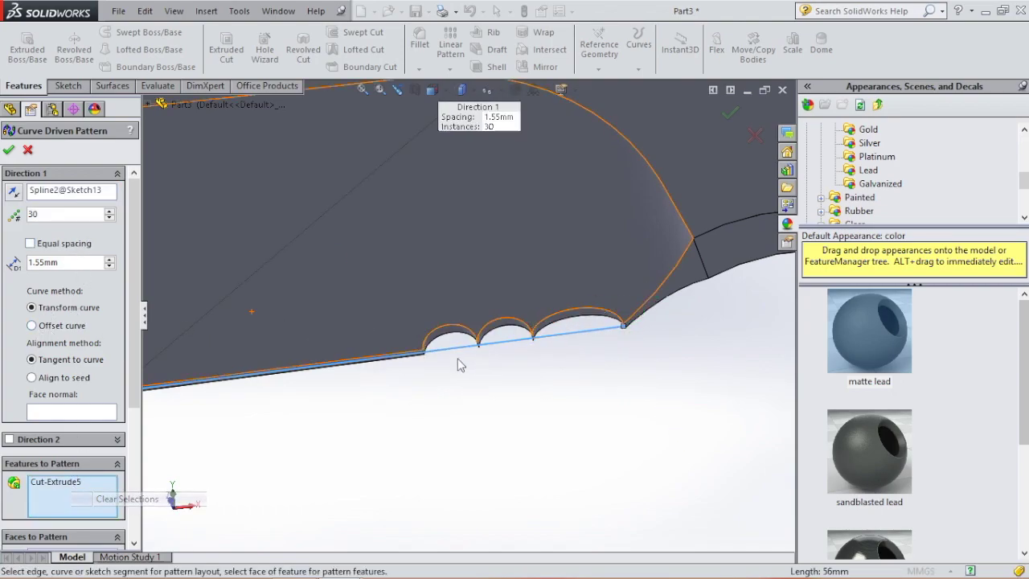
pyautogui.click(571, 322)
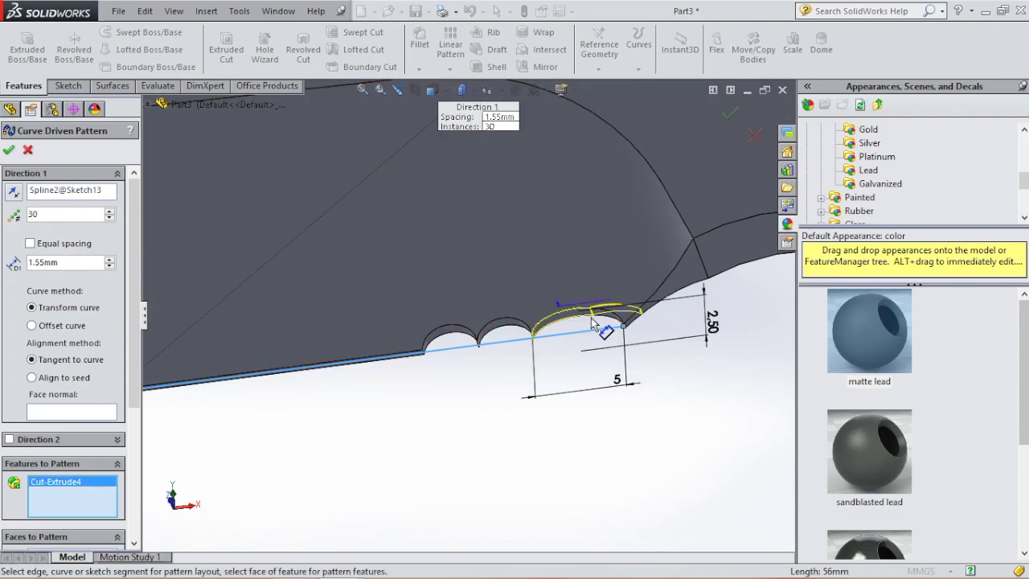
# Step: Set the pattern to 4 instances at 11 mm spacing, reversed to run along the blade toward the tip, and create it
pyautogui.doubleClick(70, 262)
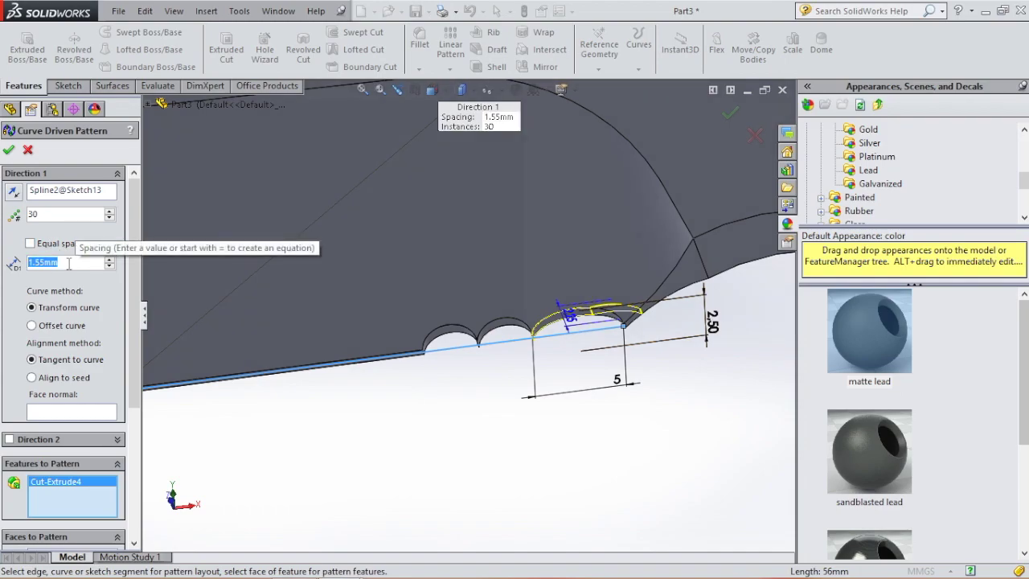
pyautogui.write('11')
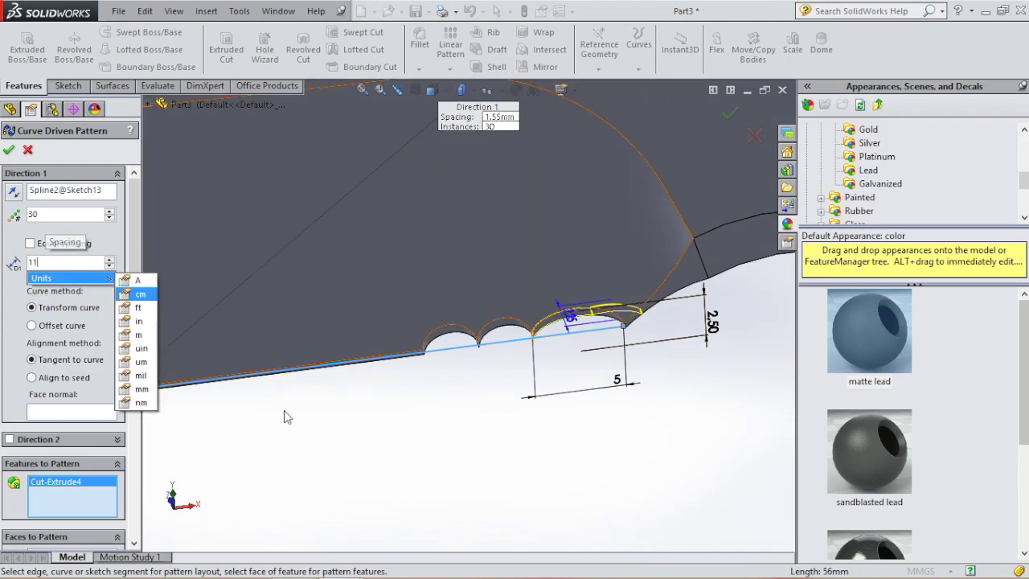
pyautogui.press('Return')
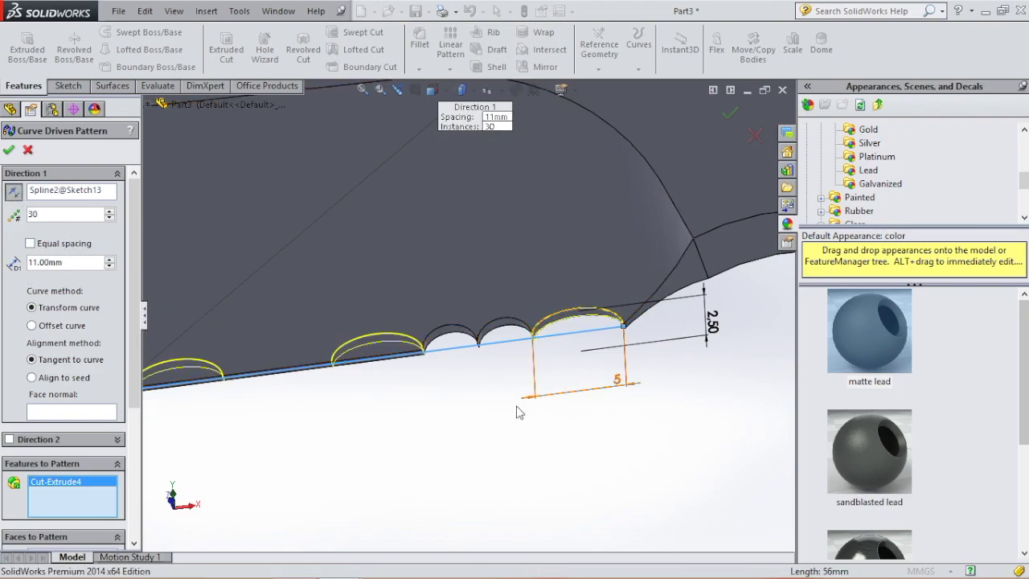
pyautogui.doubleClick(75, 215)
pyautogui.write('4')
pyautogui.press('Return')
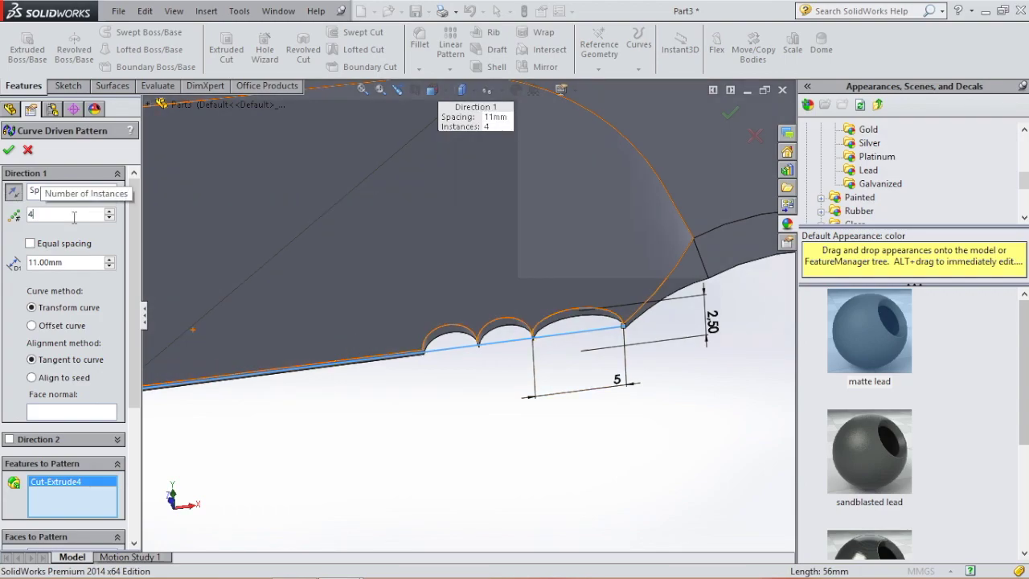
pyautogui.scroll(3, 396, 427)
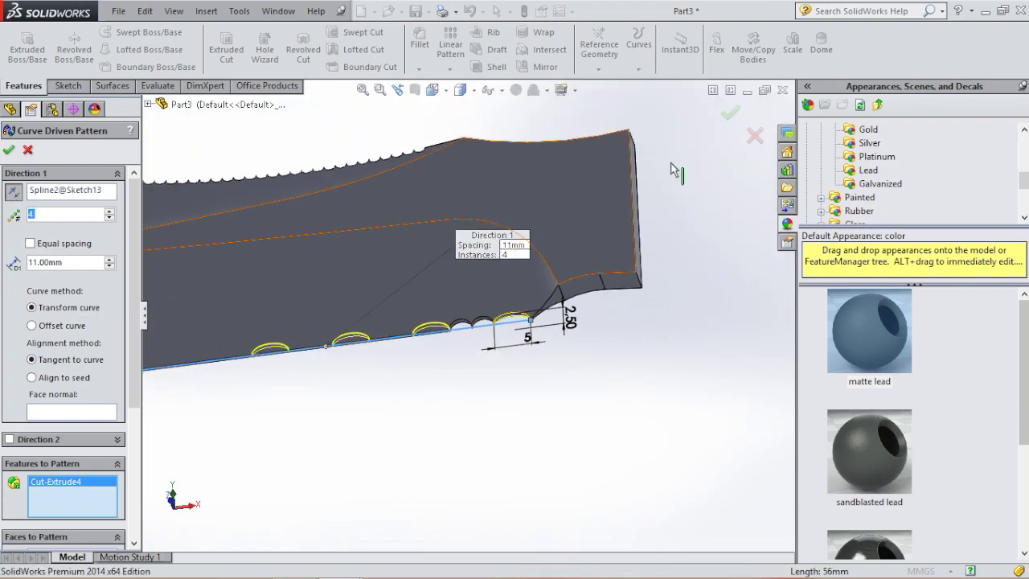
pyautogui.click(730, 113)
# Step: Start a Curve Driven Pattern along the cutting-edge sketch spline, with only the pair of 3 mm wide notches as the feature to pattern
pyautogui.scroll(-1, 417, 322)
pyautogui.click(450, 69)
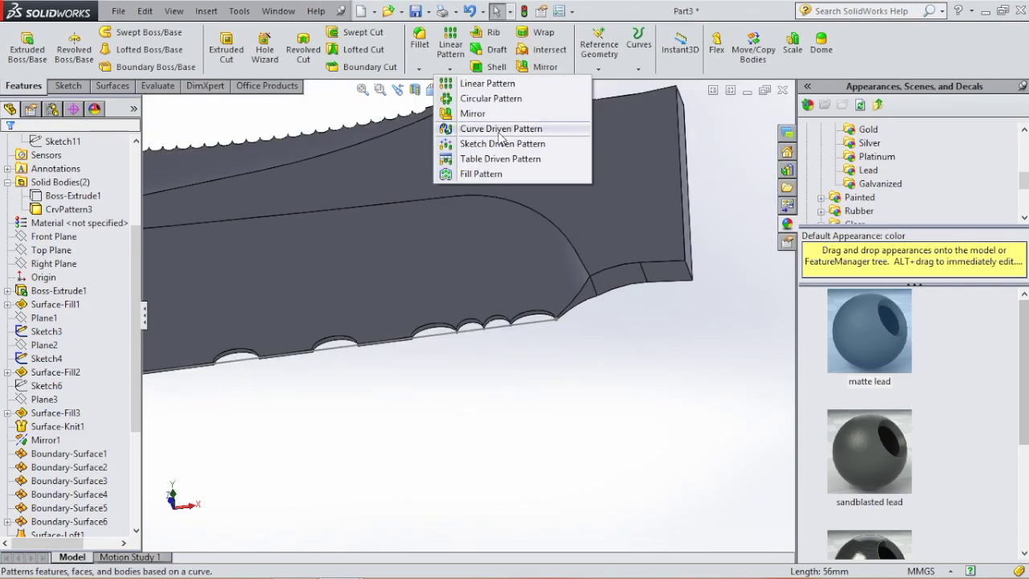
pyautogui.click(499, 132)
pyautogui.scroll(-5, 336, 310)
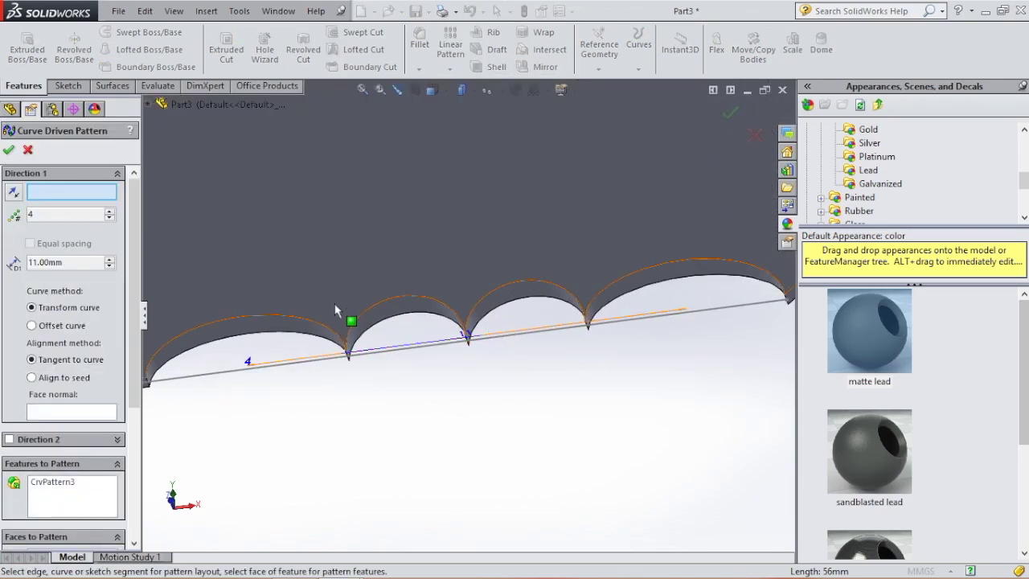
pyautogui.click(436, 344)
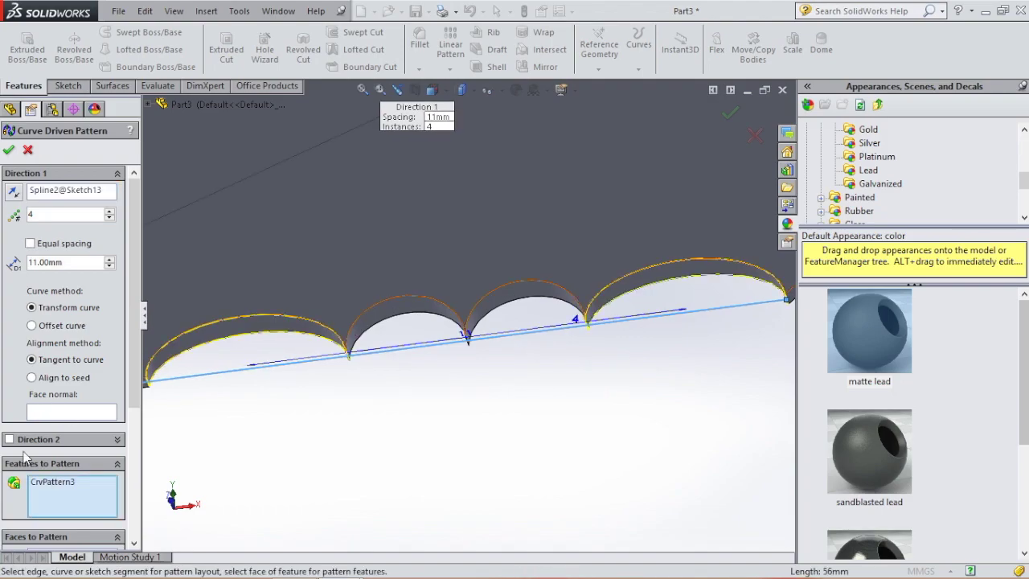
pyautogui.rightClick(81, 488)
pyautogui.click(100, 508)
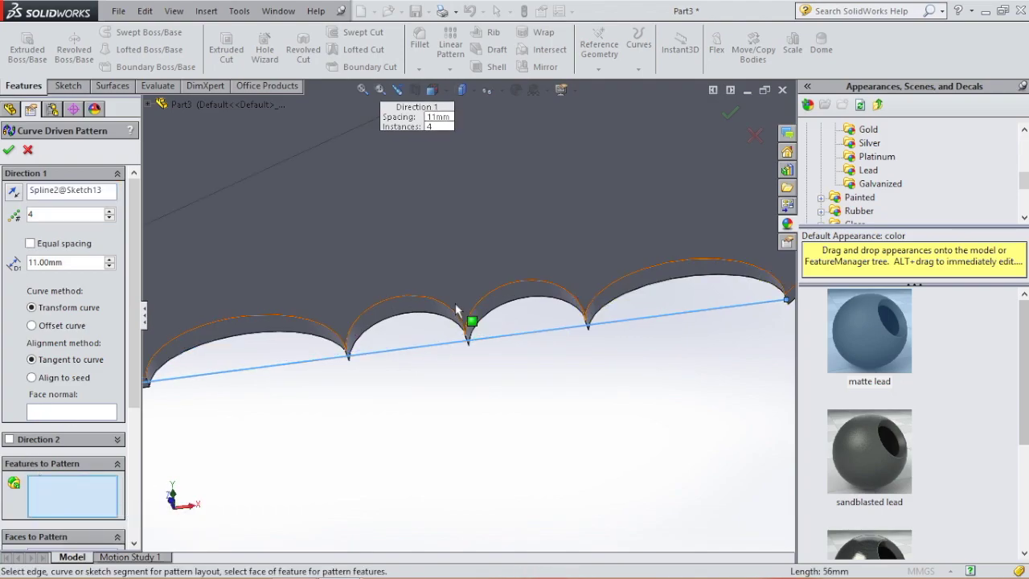
pyautogui.click(523, 301)
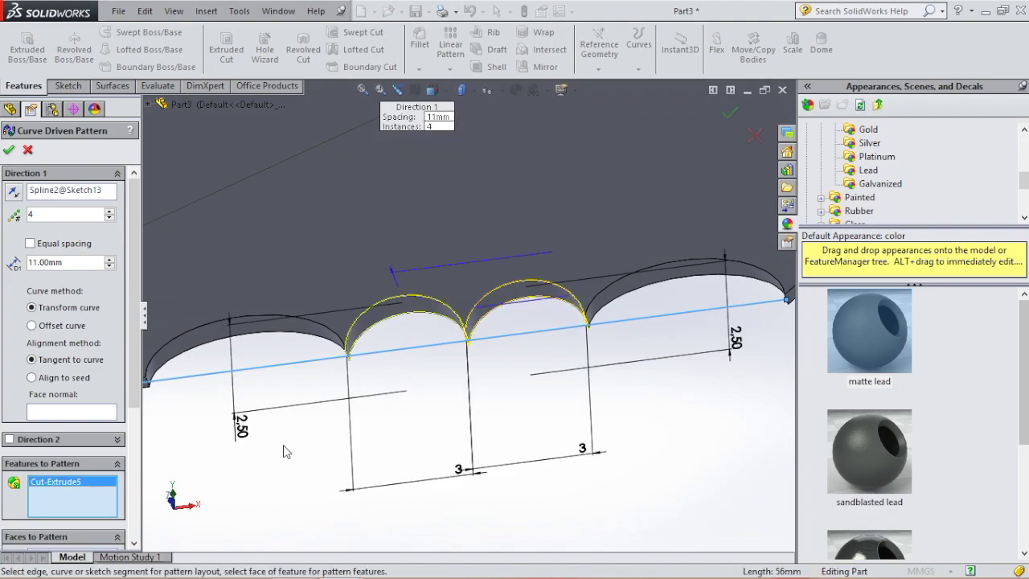
# Step: Set the pattern to 3 instances at 11 mm spacing, reversed to run along the blade toward the tip, and create it
pyautogui.scroll(3, 293, 444)
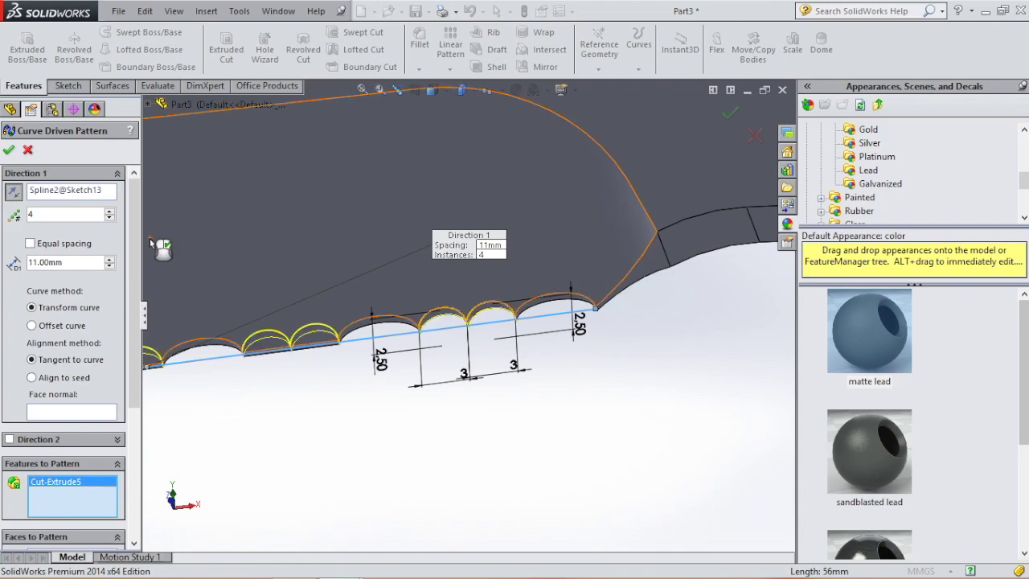
pyautogui.click(110, 218)
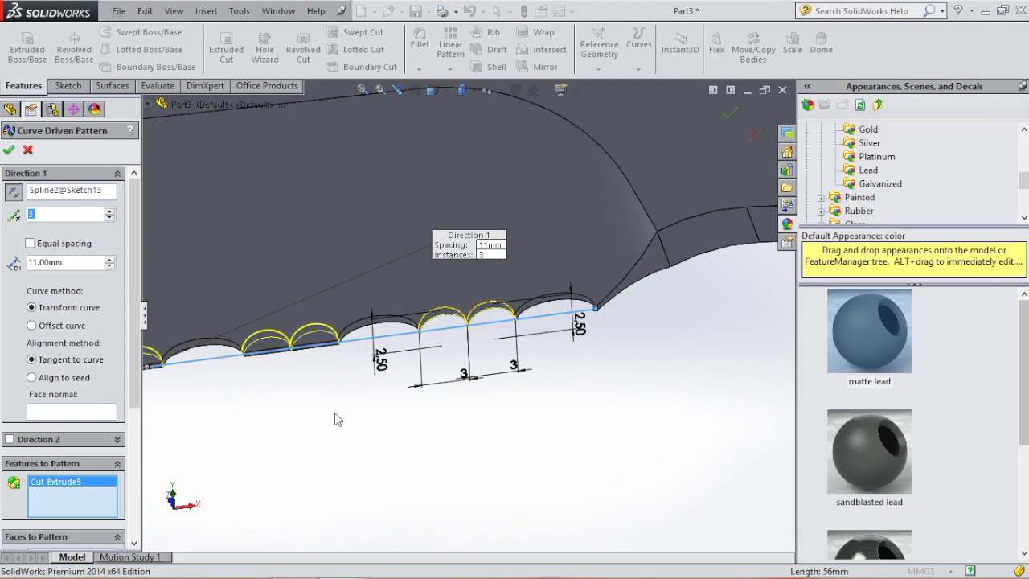
pyautogui.scroll(3, 334, 412)
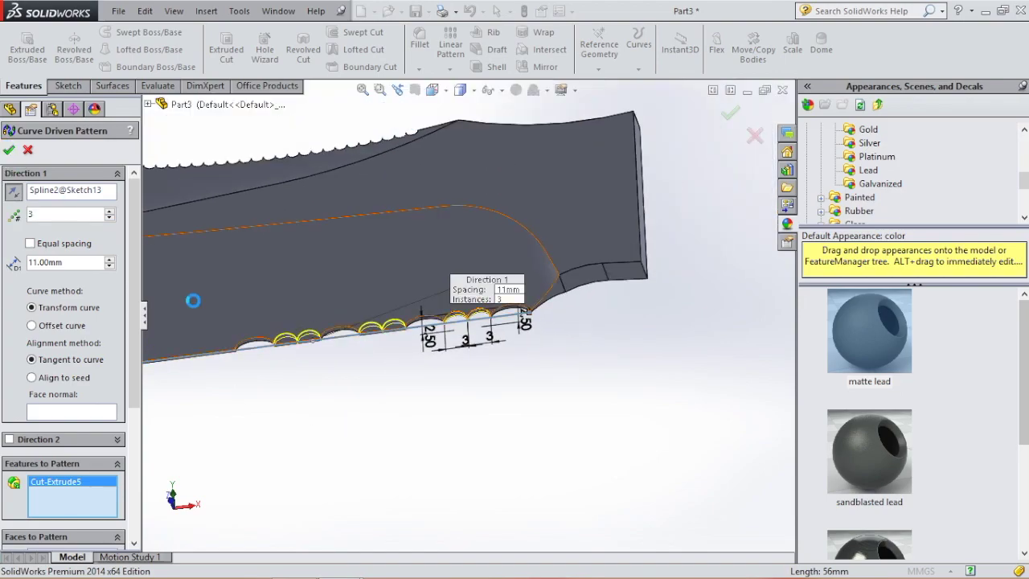
# Step: Start an angle-distance chamfer for the cutting-edge serrations and set its distance to 0.5 mm
pyautogui.click(418, 68)
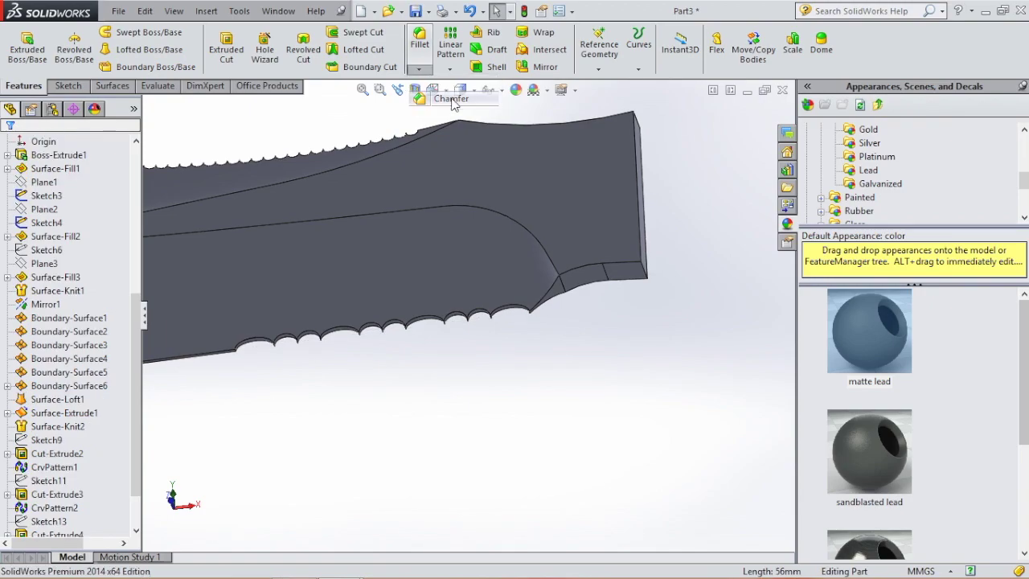
pyautogui.click(450, 96)
pyautogui.scroll(2, 506, 392)
pyautogui.scroll(1, 465, 337)
pyautogui.moveTo(359, 336); pyautogui.dragTo(360, 390, button='middle')
pyautogui.scroll(-8, 378, 336)
pyautogui.moveTo(435, 353)
pyautogui.mouseDown(button='middle')
pyautogui.moveTo(464, 394)
pyautogui.moveTo(451, 373)
pyautogui.mouseUp(button='middle')
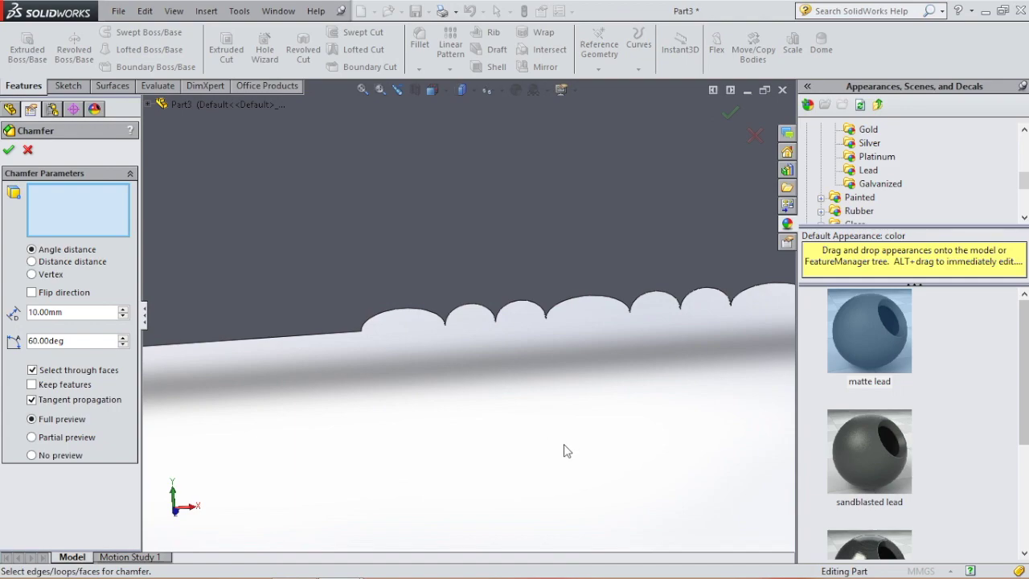
pyautogui.doubleClick(72, 312)
pyautogui.write('0.5')
pyautogui.press('Return')
# Step: Chamfer the edges of all ten serrations on one side of the blade at 60 degrees, with the direction flipped
pyautogui.click(473, 311)
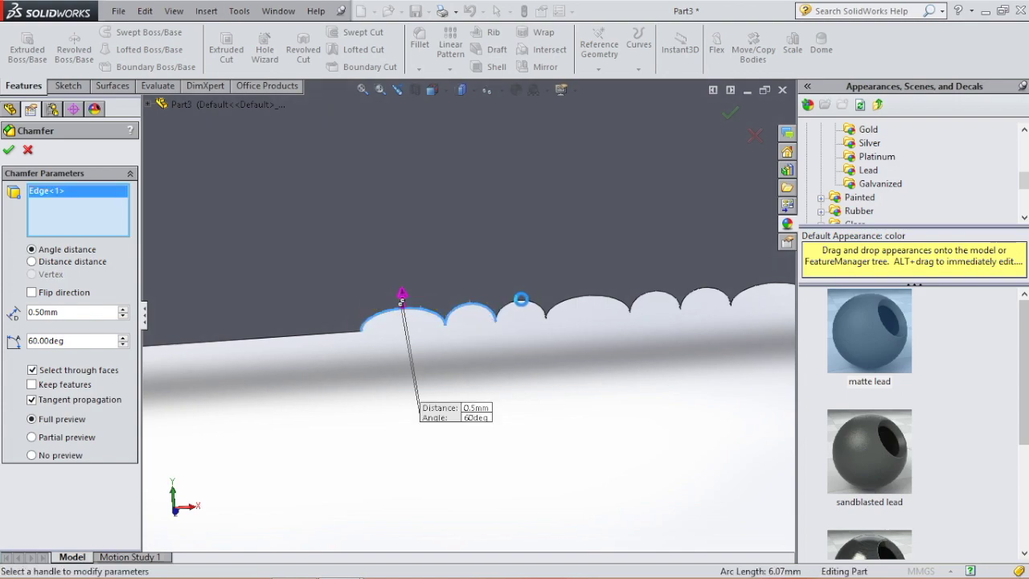
pyautogui.click(522, 304)
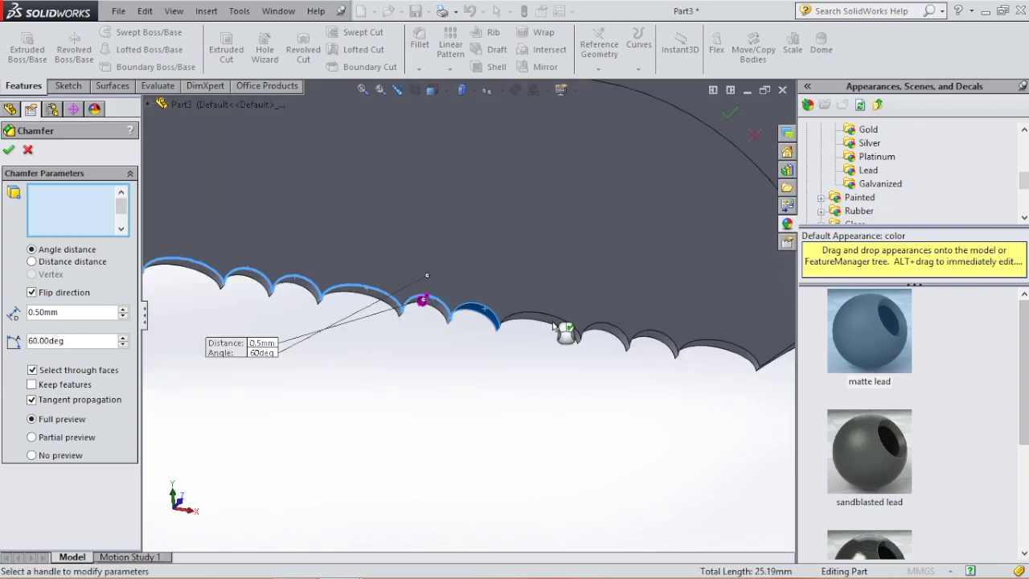
pyautogui.click(567, 330)
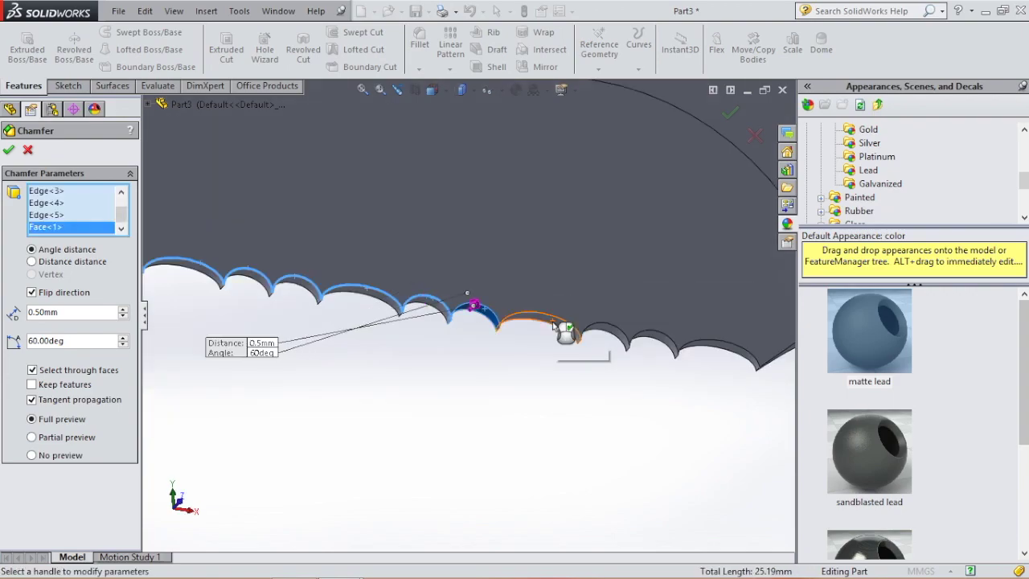
pyautogui.click(505, 319)
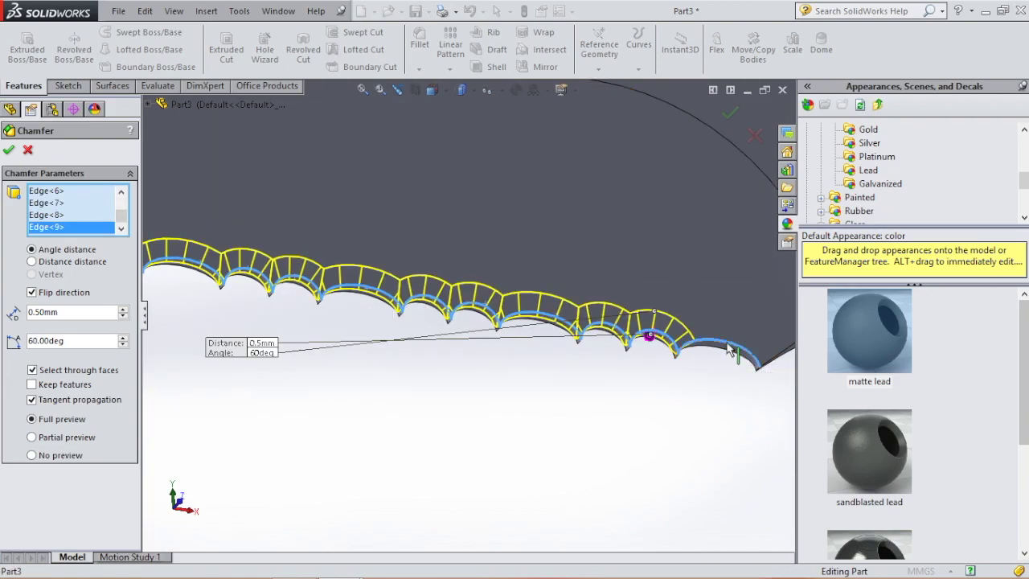
pyautogui.click(729, 348)
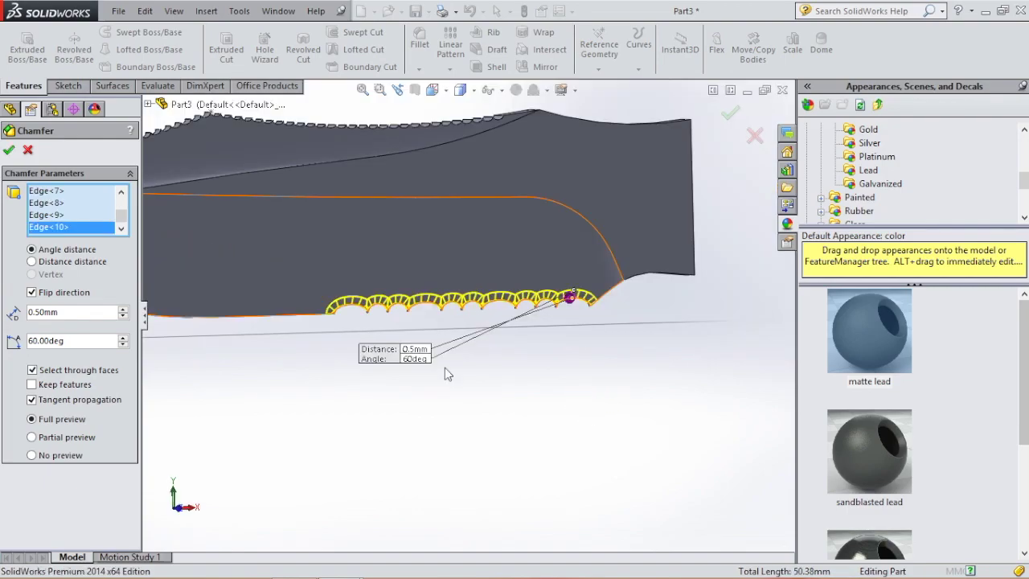
pyautogui.rightClick(444, 368)
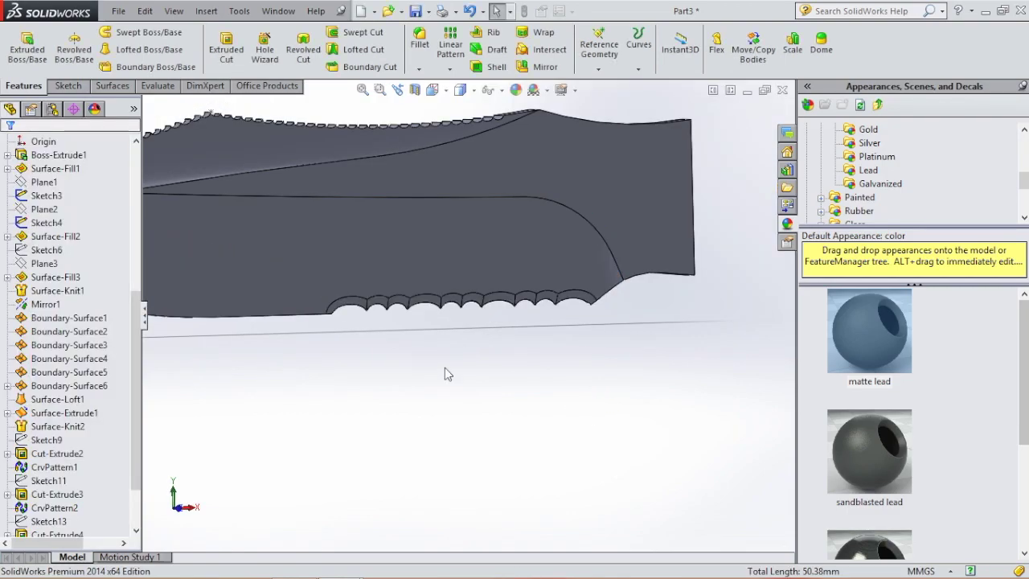
# Step: Chamfer the plain cutting edge from the serrations to the tip by 0.22 mm at 70 degrees, with the direction flipped
pyautogui.click(419, 69)
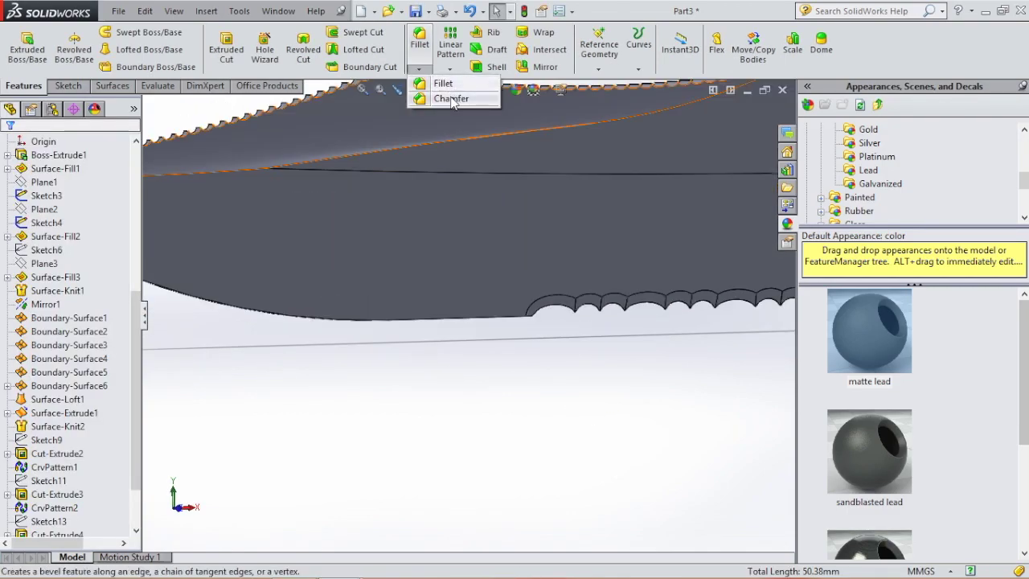
pyautogui.click(451, 98)
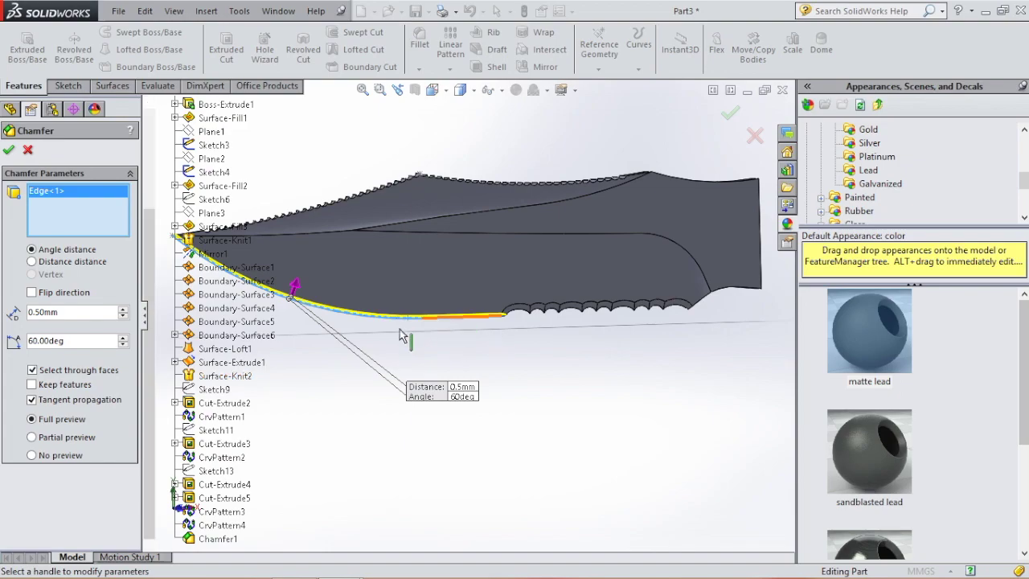
pyautogui.doubleClick(75, 340)
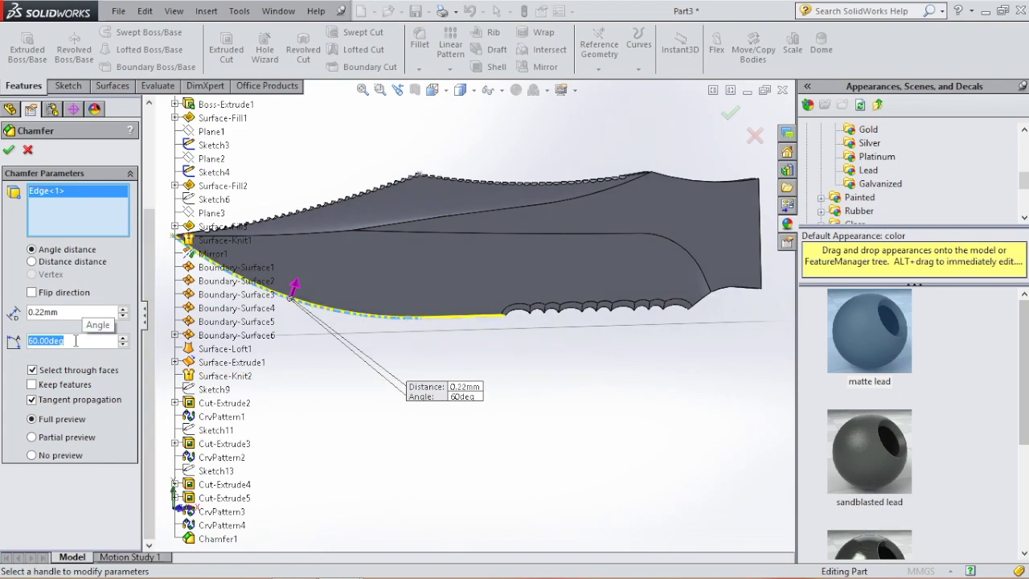
pyautogui.write('70')
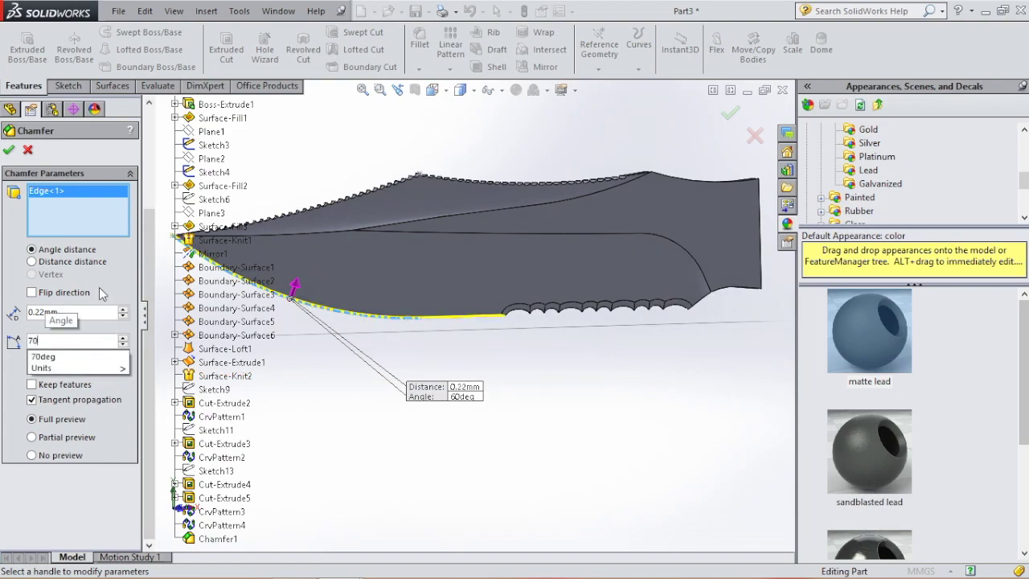
pyautogui.click(8, 150)
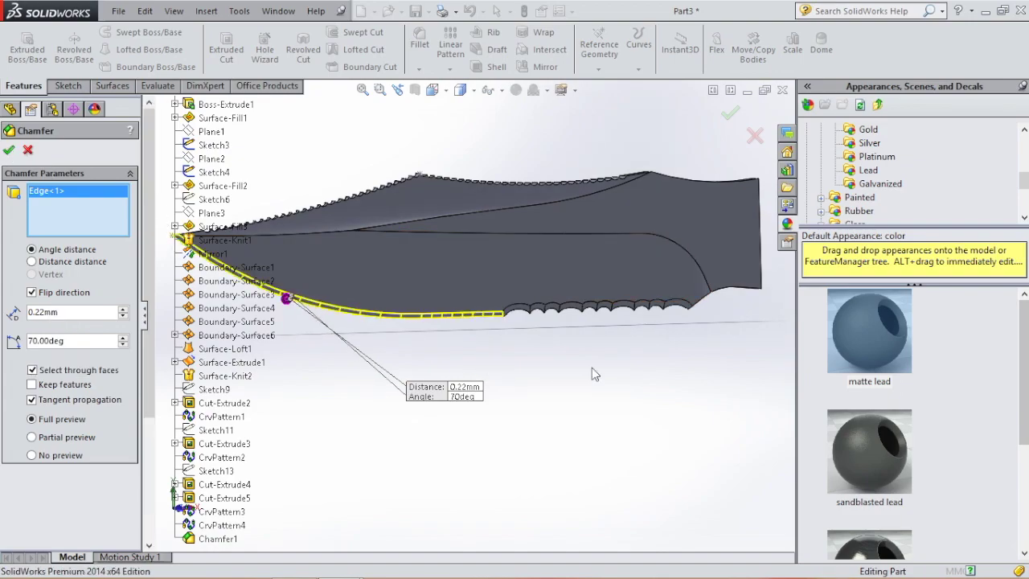
pyautogui.press('Return')
# Step: Chamfer the plain cutting edge on the opposite side of the blade by 0.22 mm at 70 degrees
pyautogui.moveTo(335, 399); pyautogui.dragTo(500, 381, button='middle')
pyautogui.scroll(-4, 619, 265)
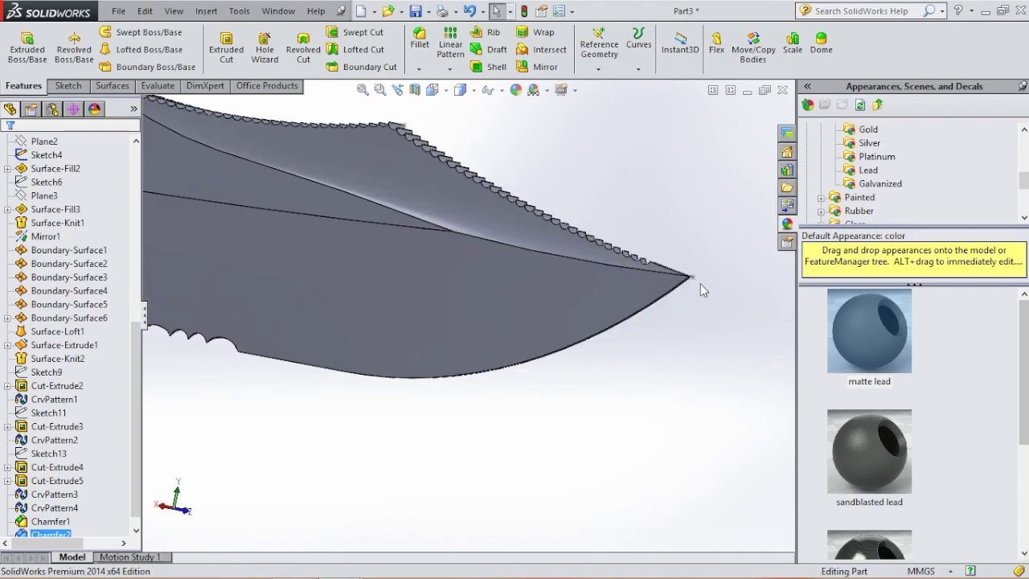
pyautogui.click(419, 69)
pyautogui.click(449, 98)
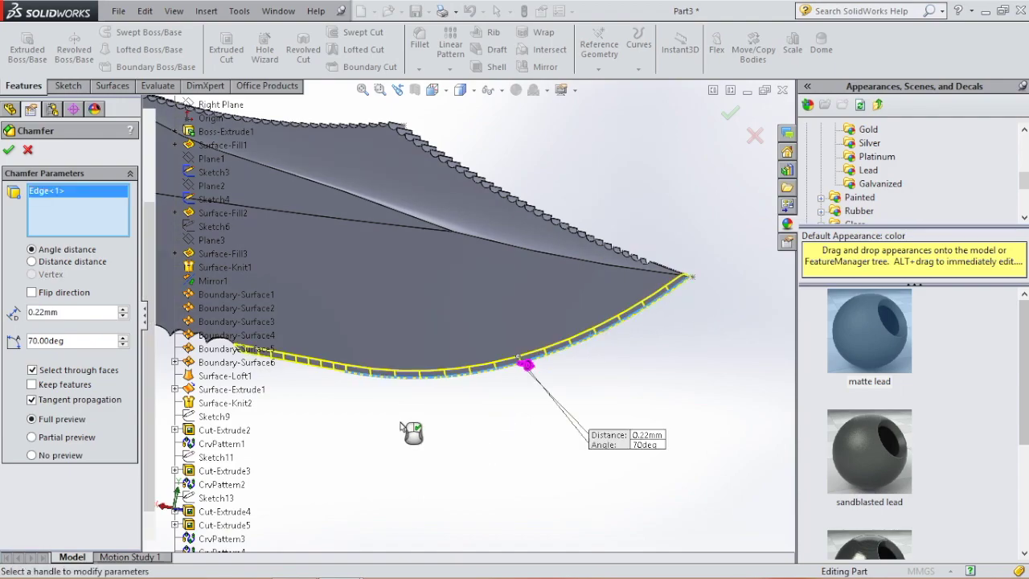
pyautogui.click(9, 151)
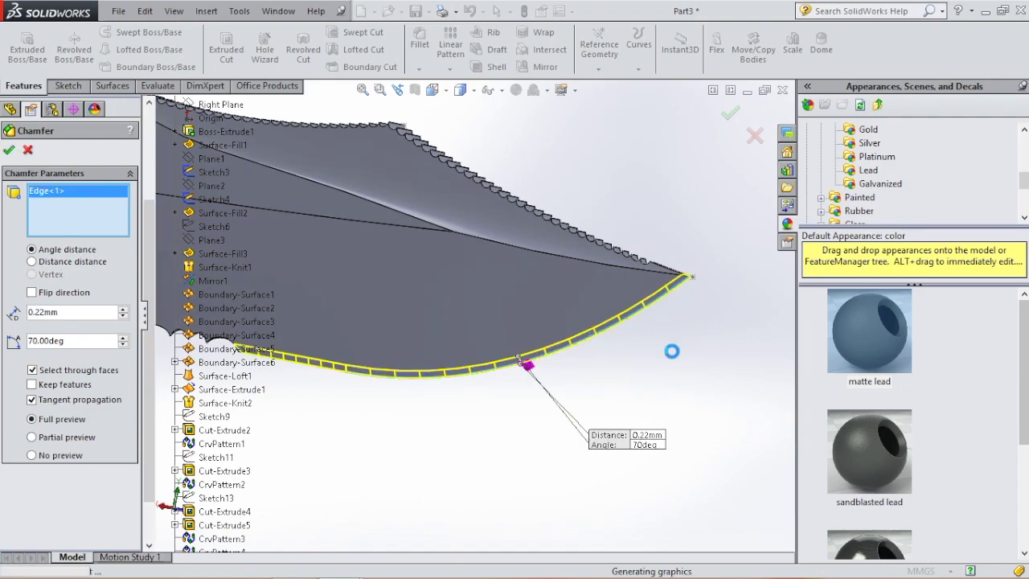